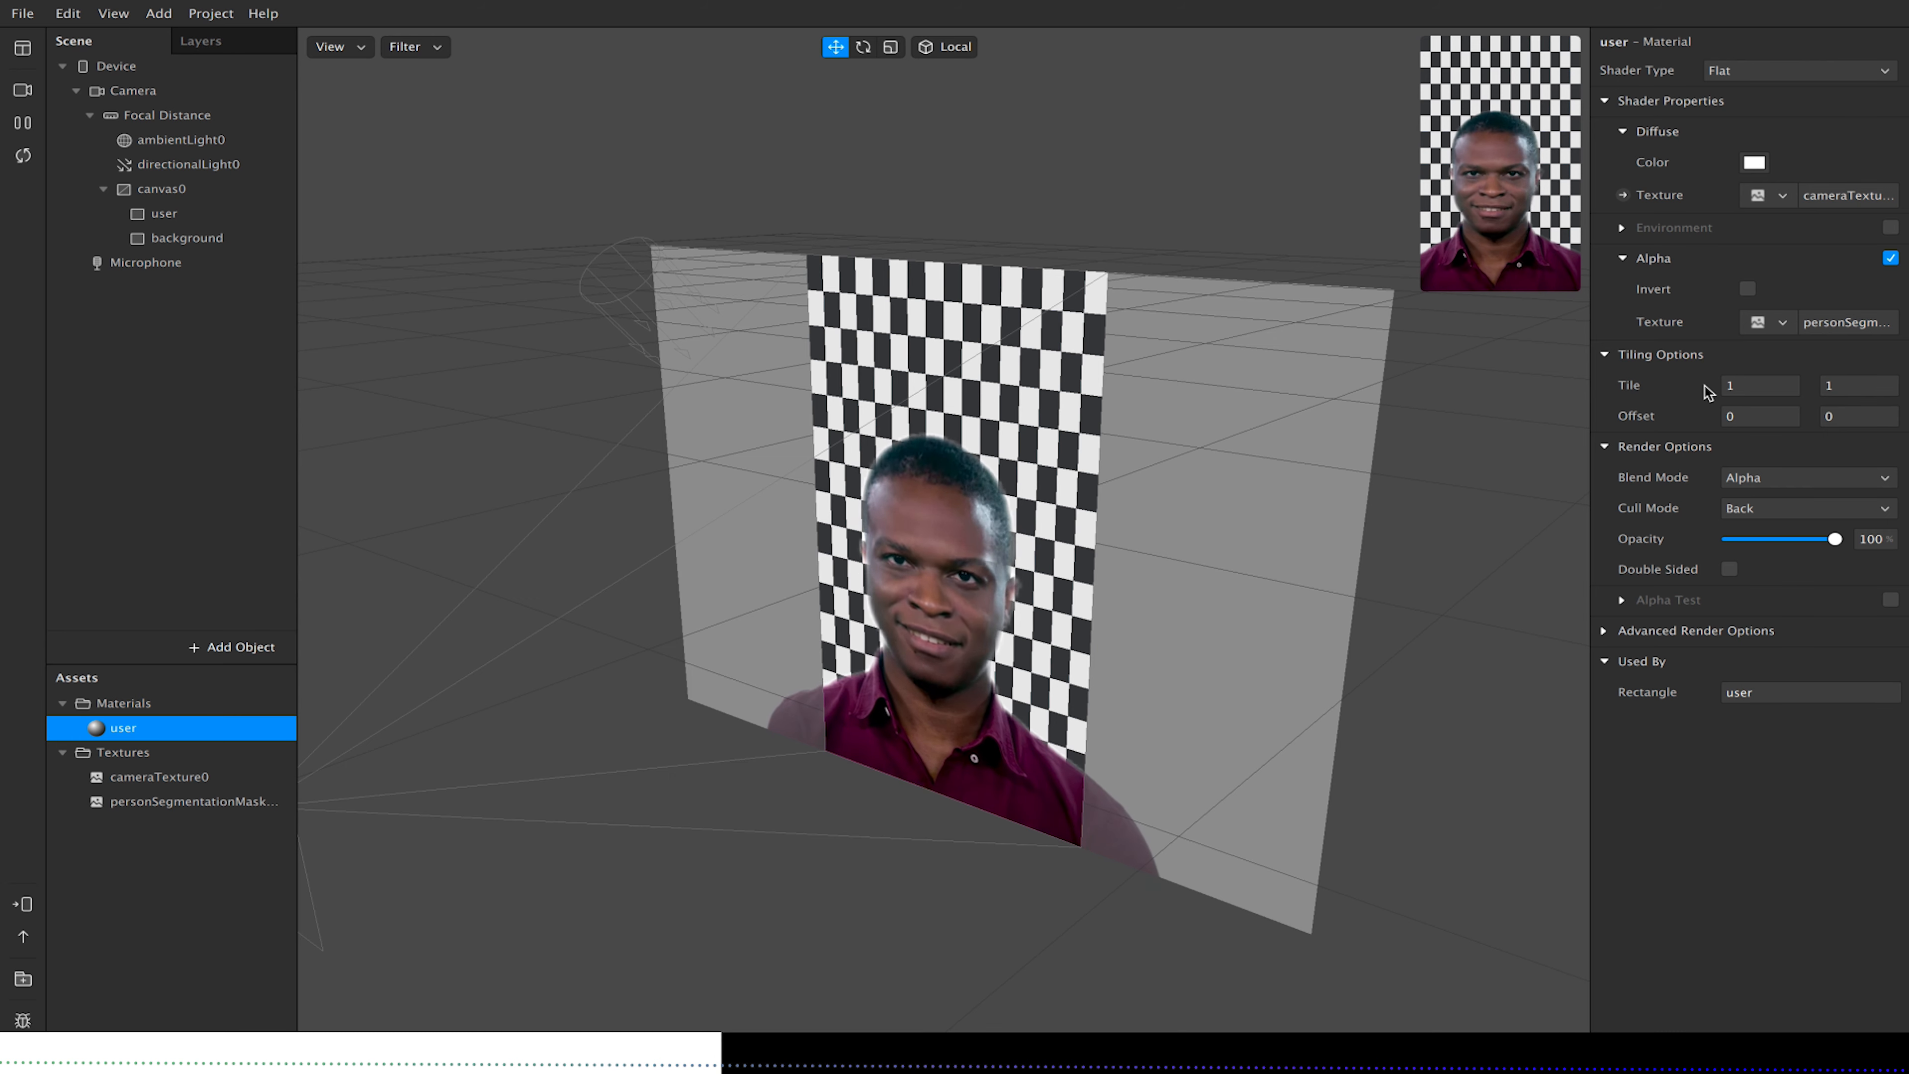
Try mask sizes 5.76, 1 and 4.58 on the person segmentation mask texture, with edge softness reduced to 0%.
left_click(227, 242)
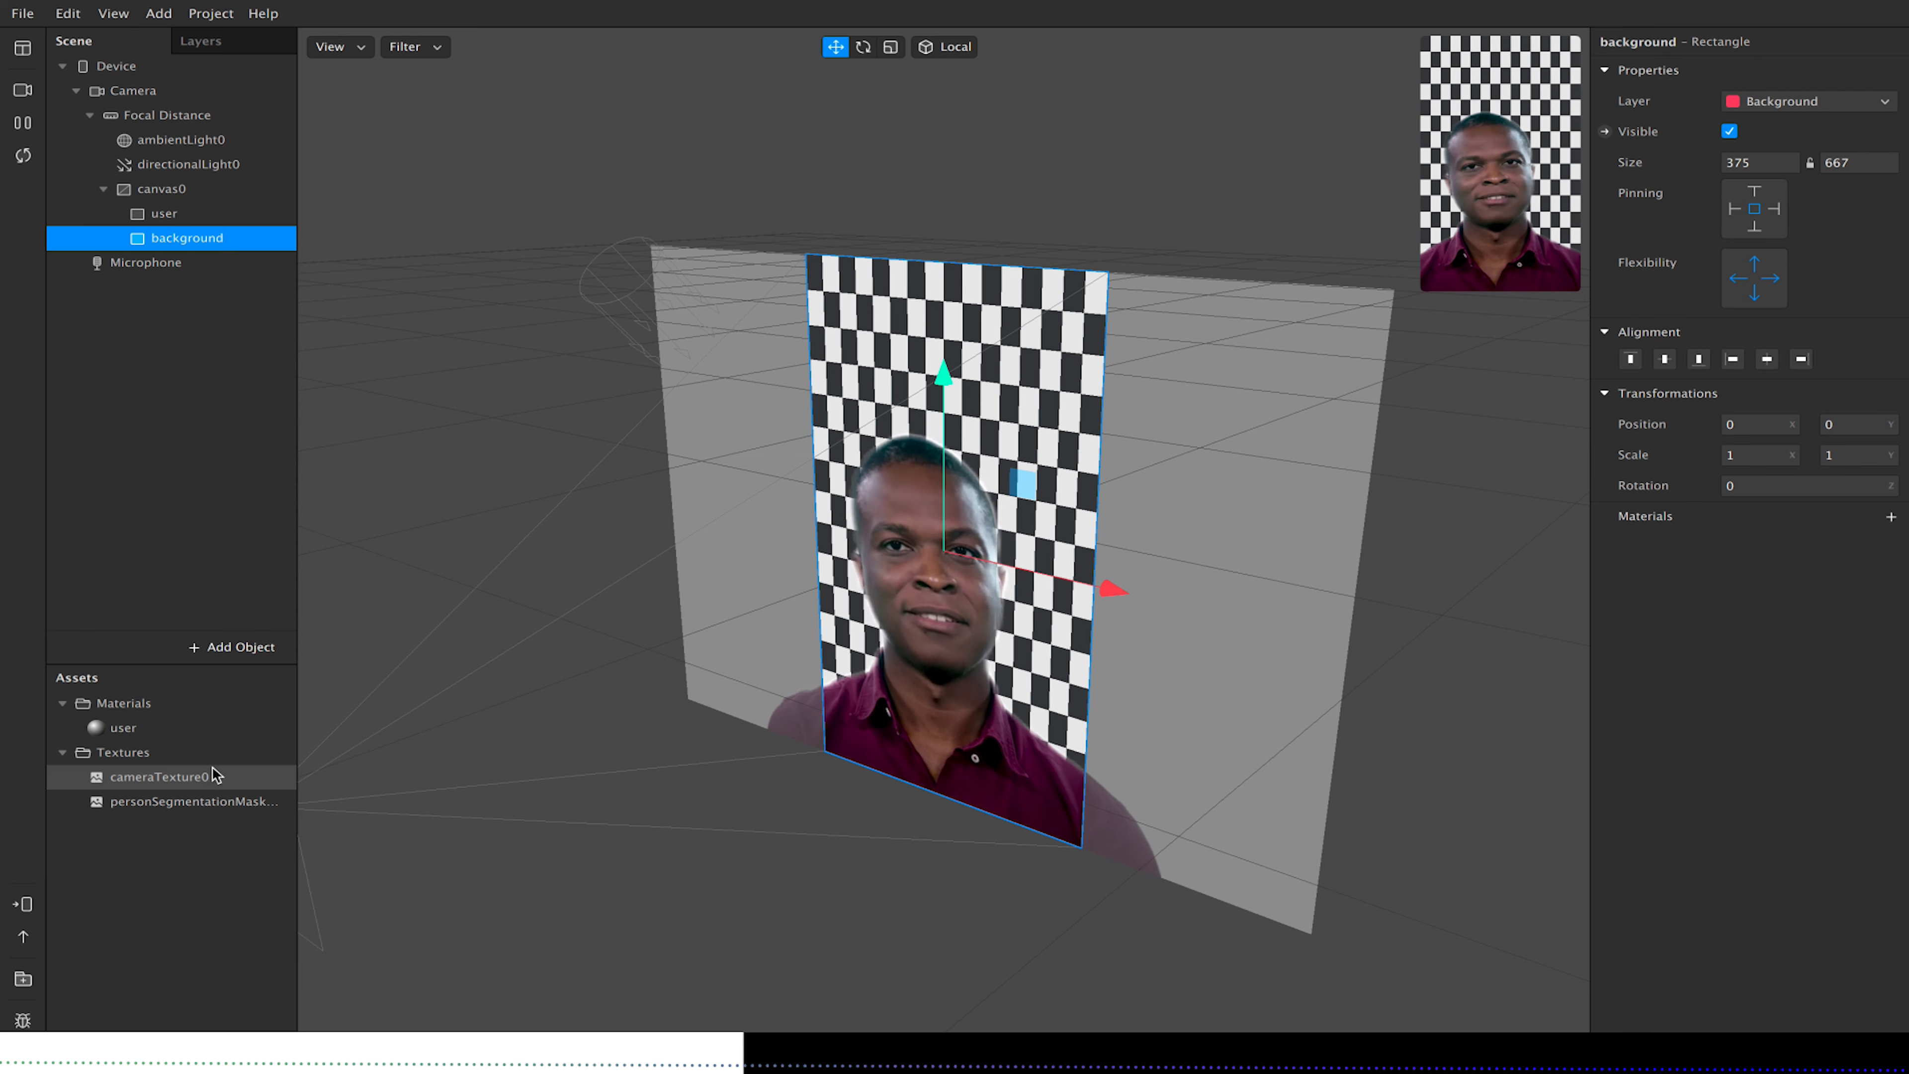
left_click(136, 806)
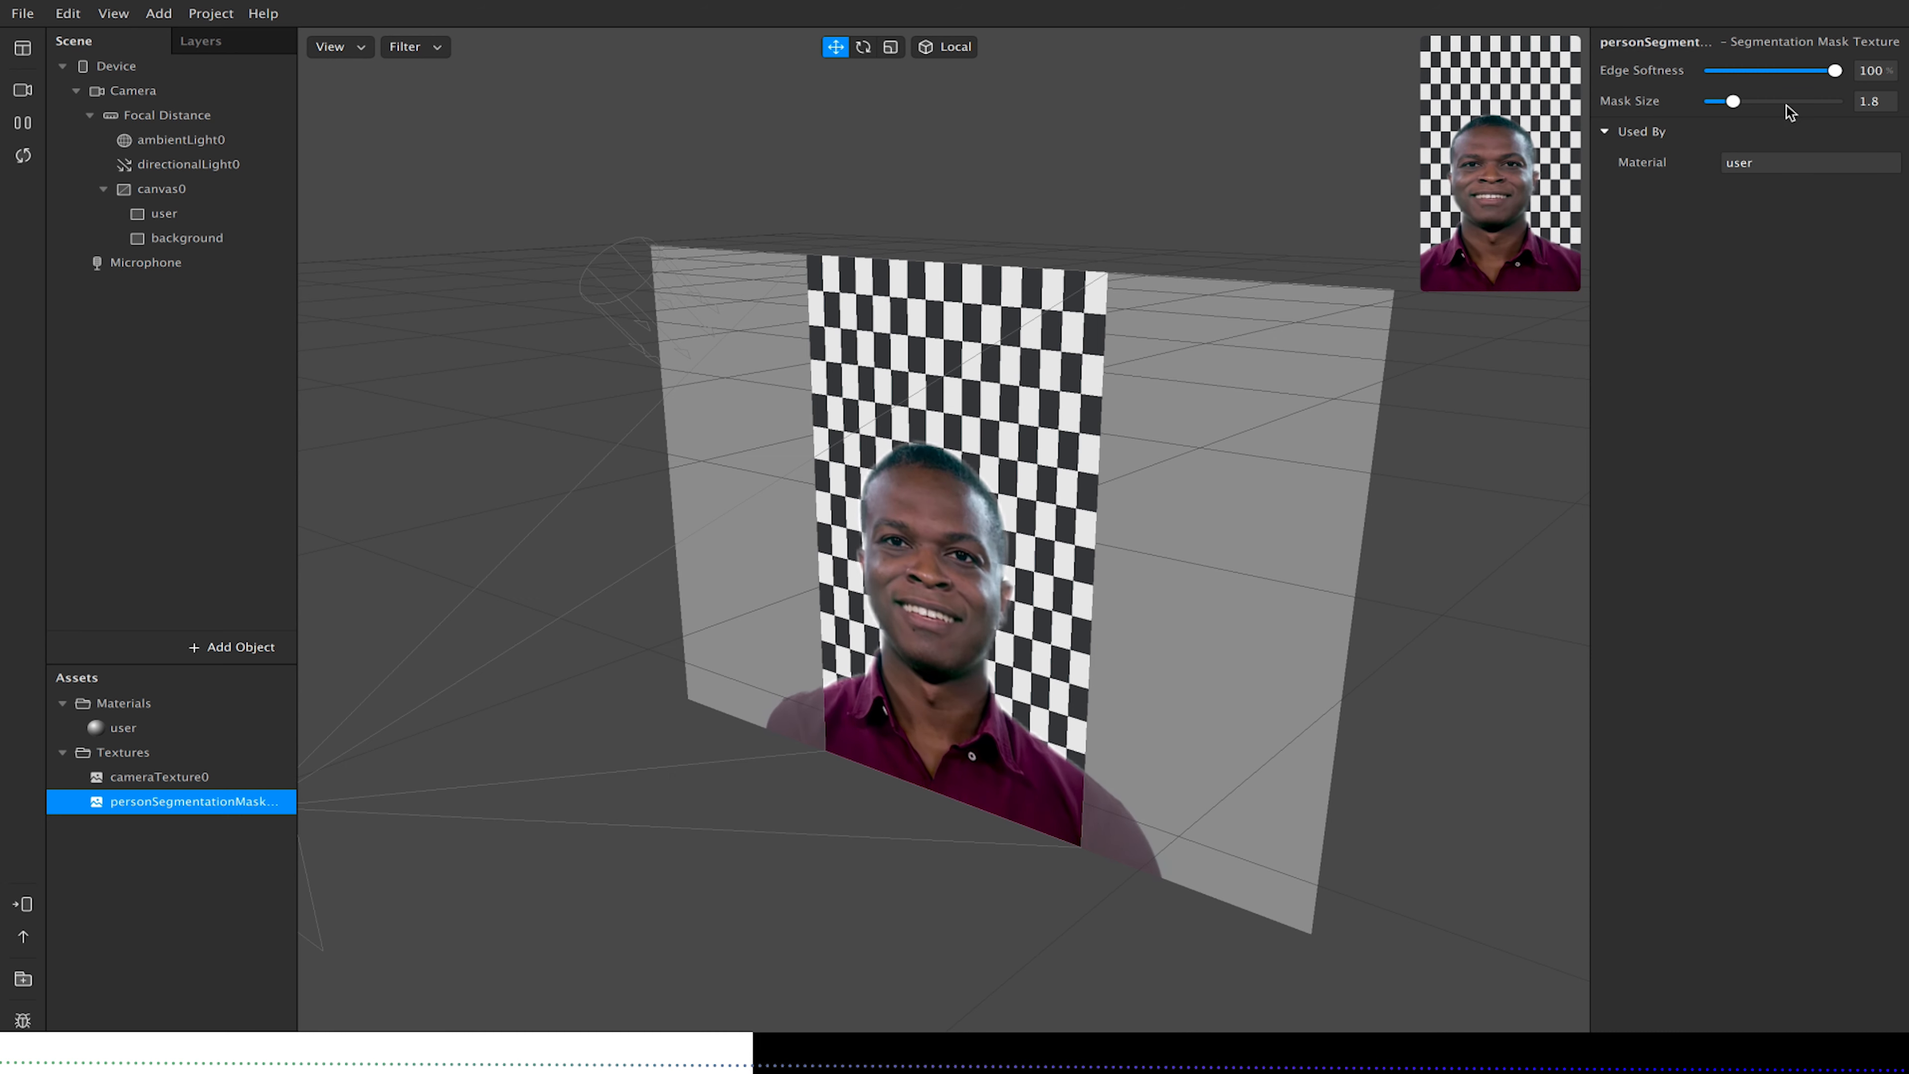
left_click_drag(1735, 104, 1786, 105)
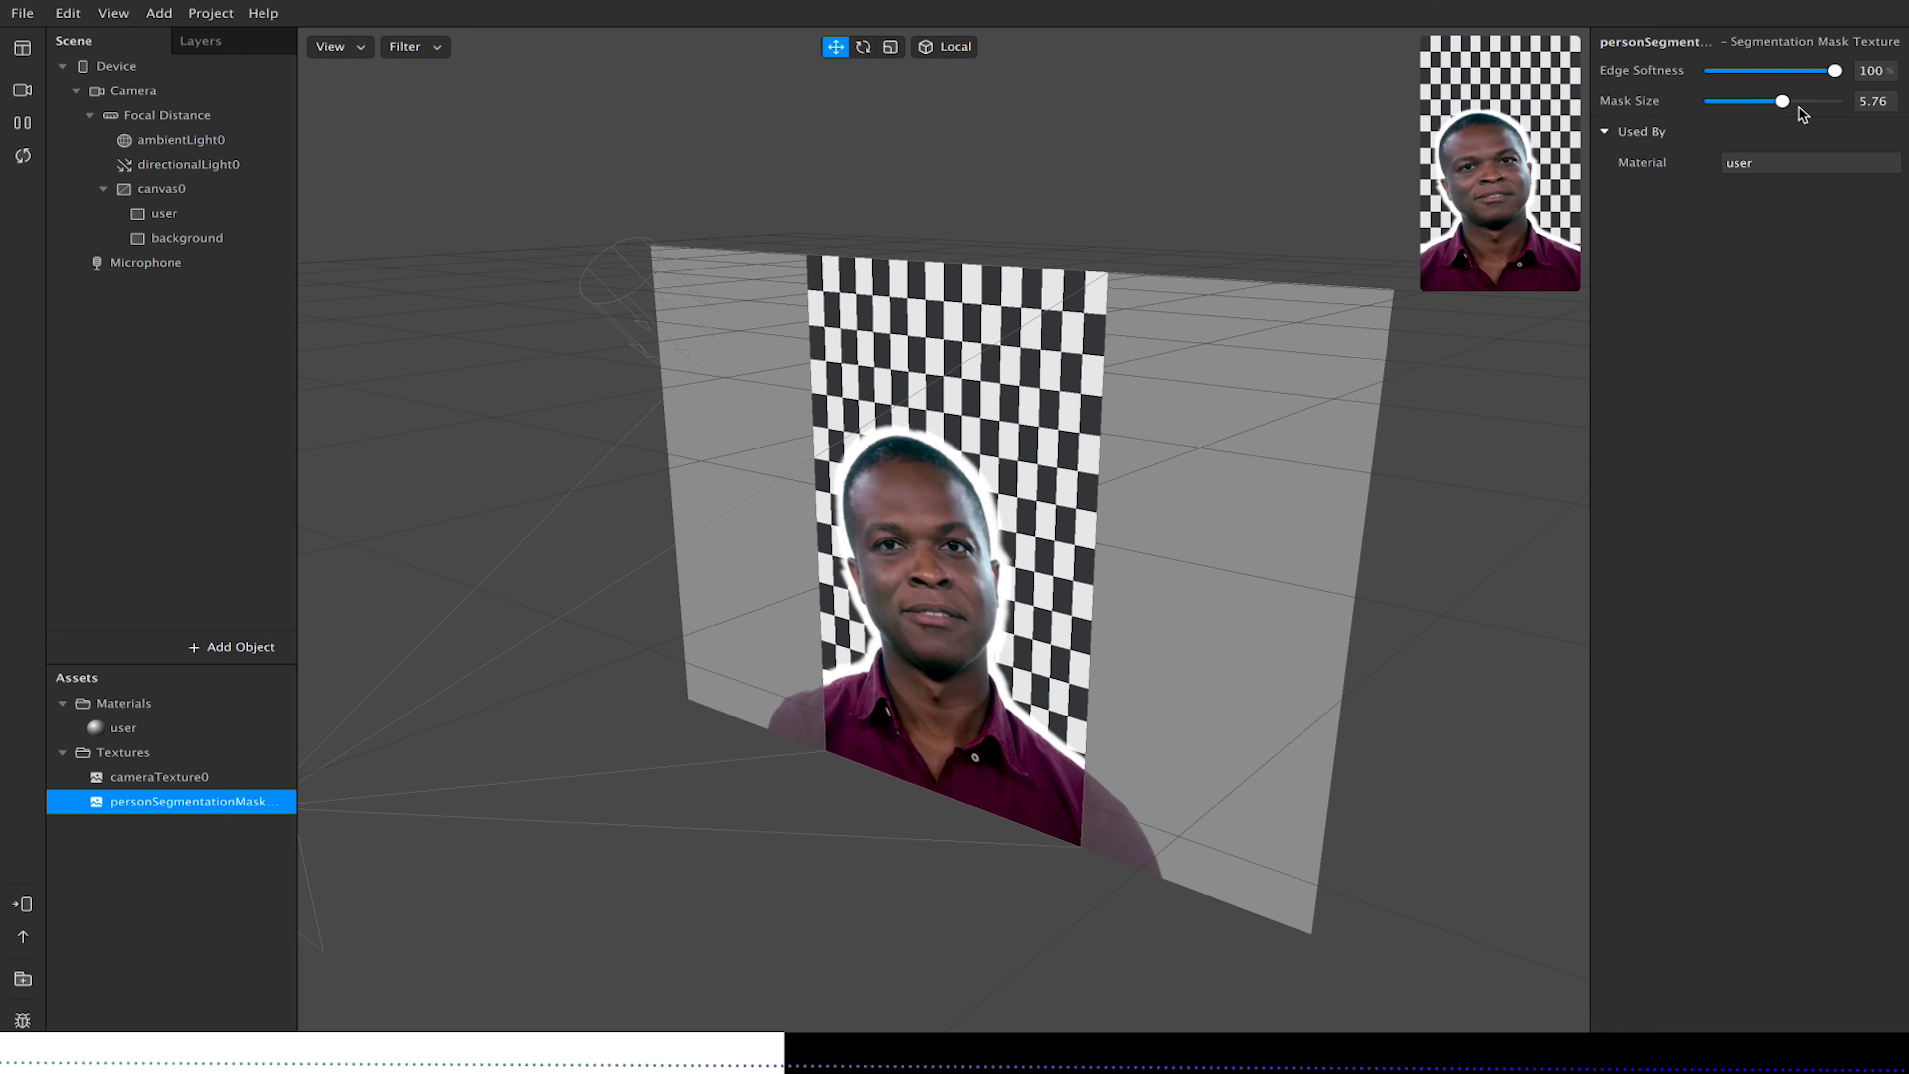
left_click(1872, 102)
key("BackSpace")
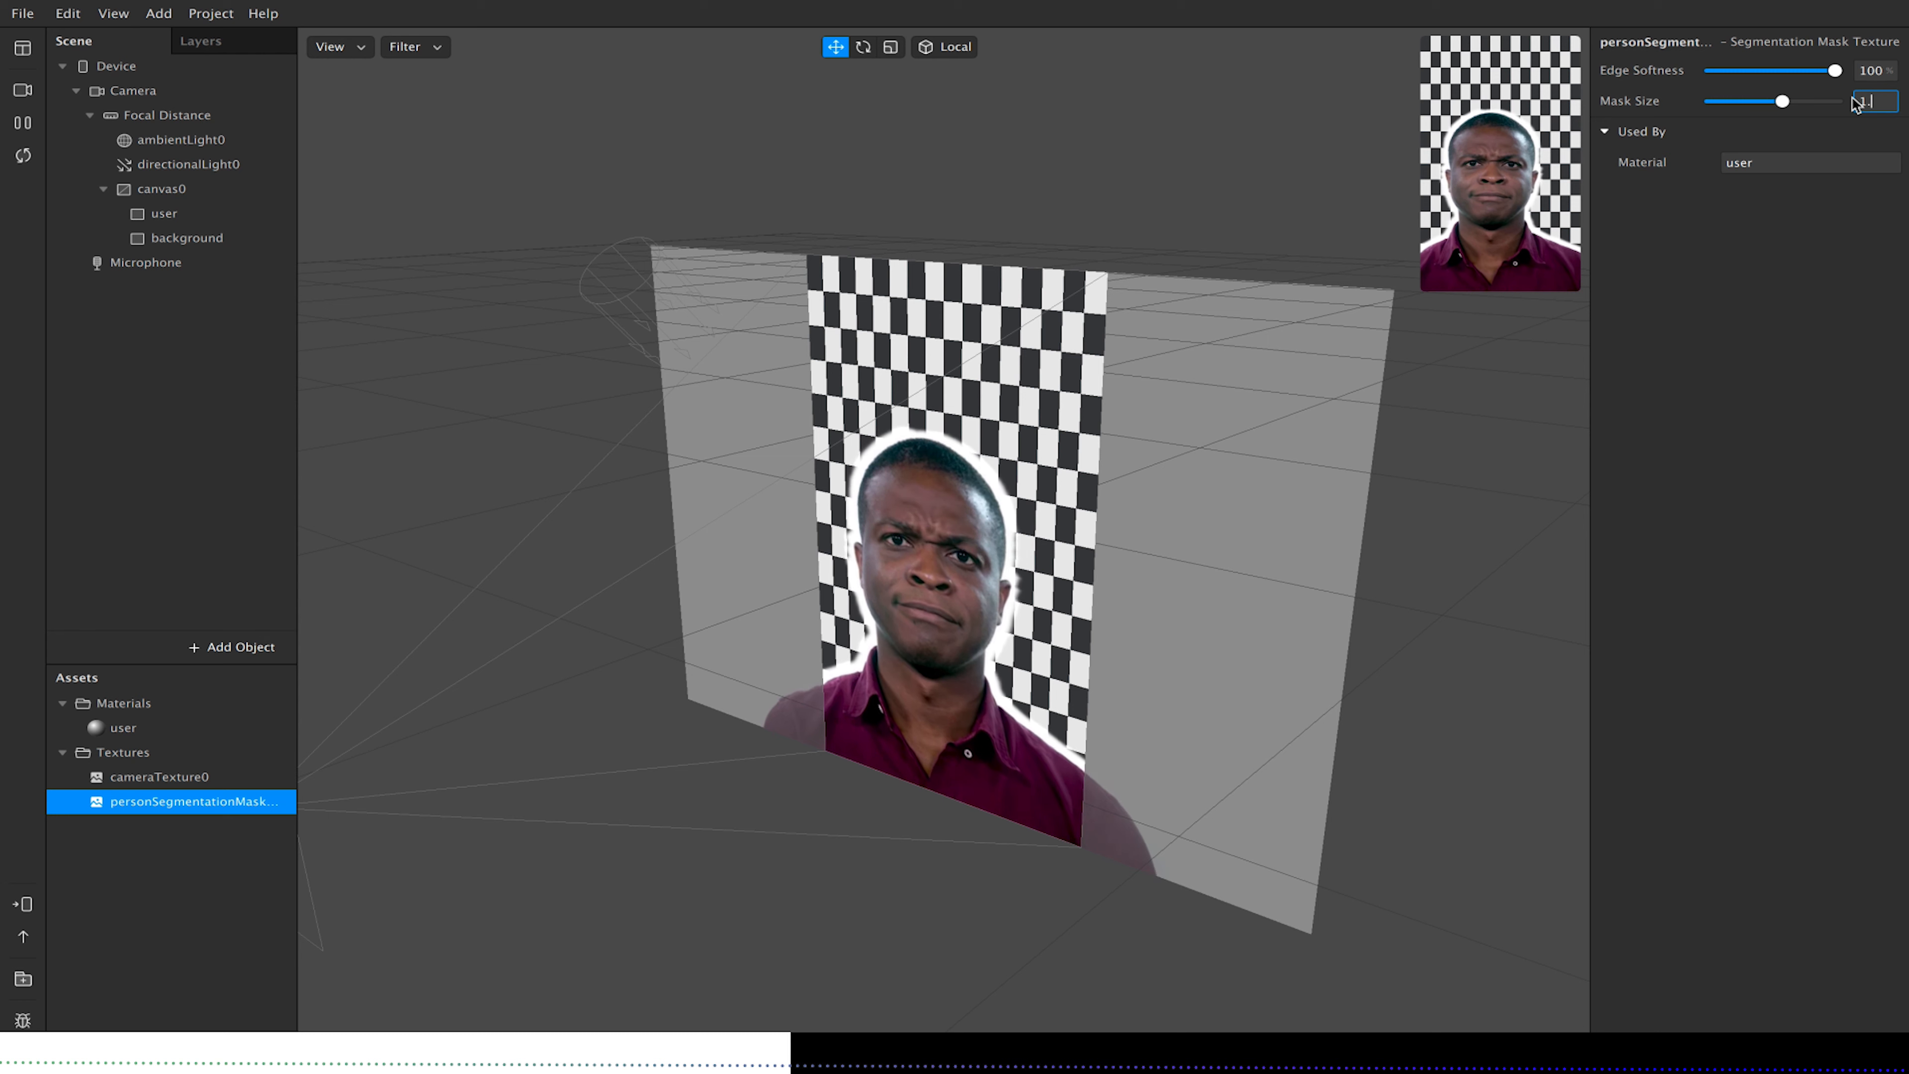
type("1.")
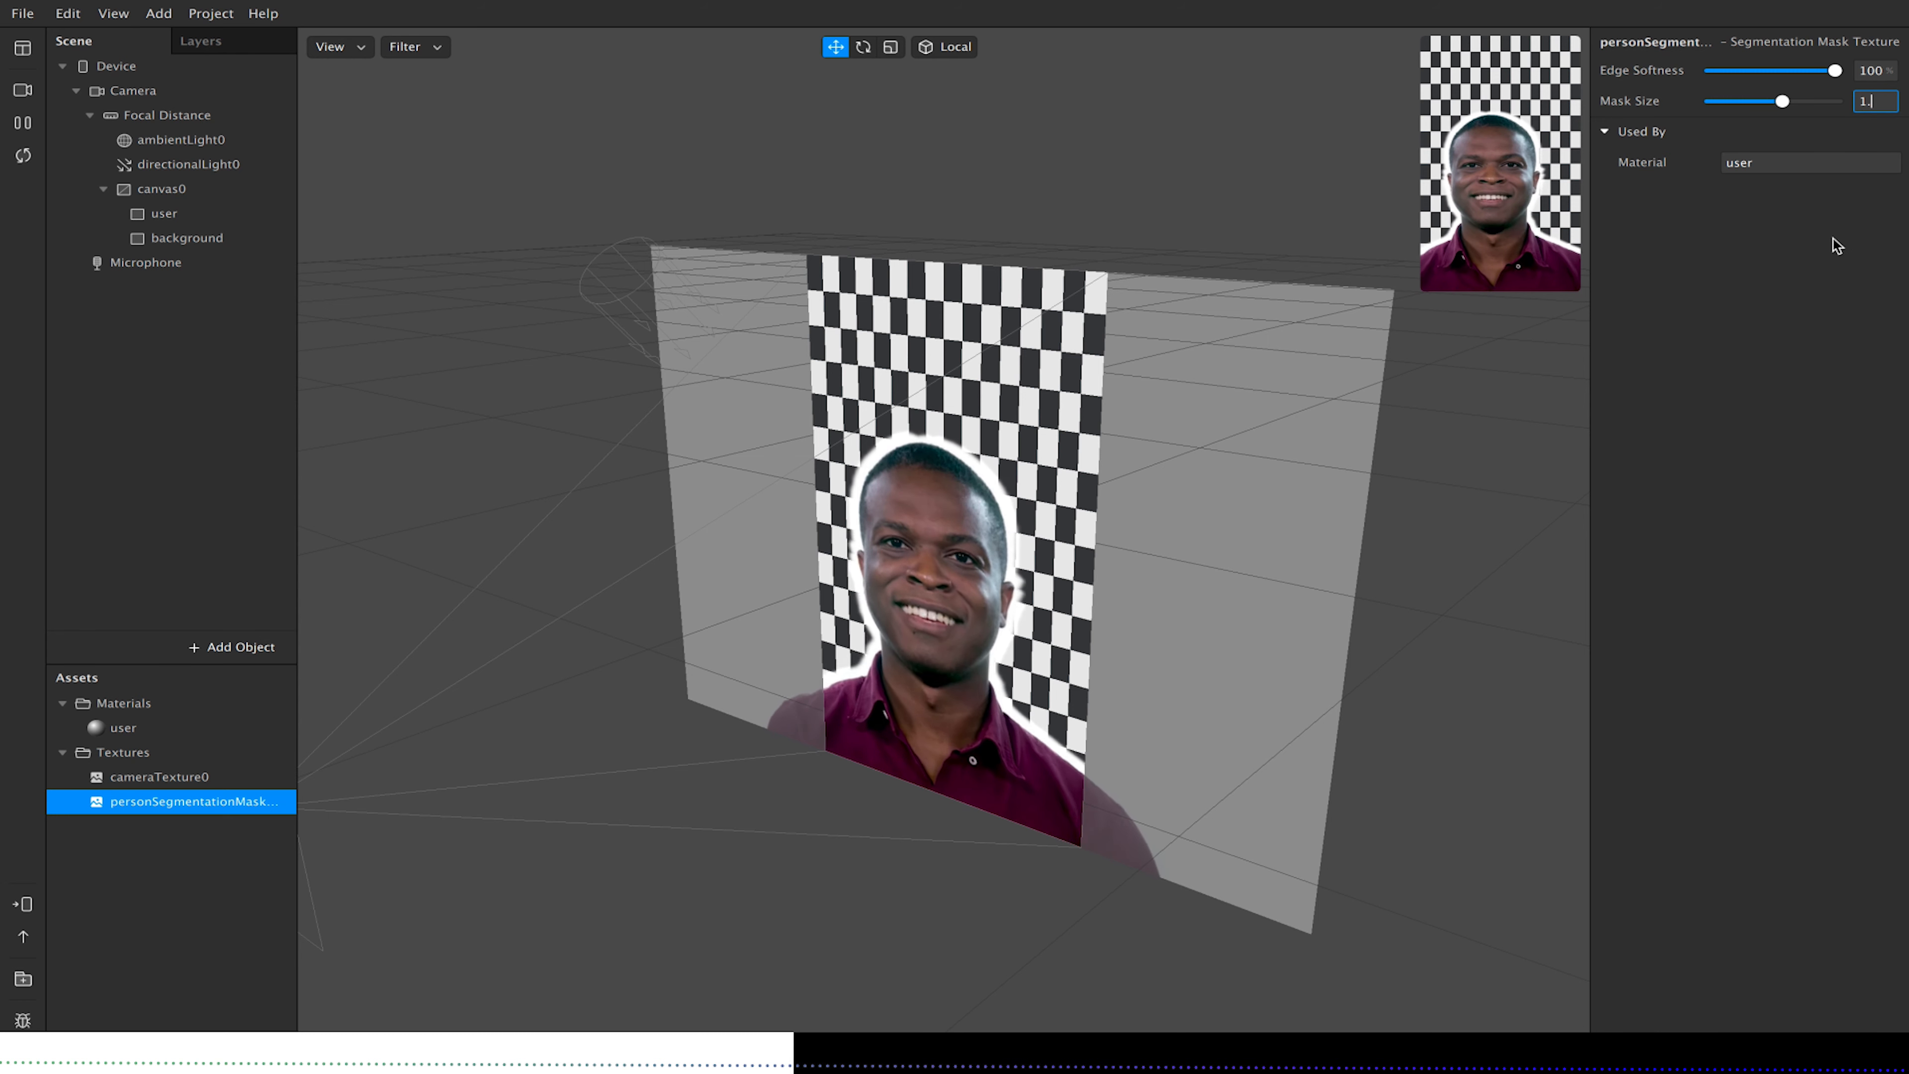
key("Return")
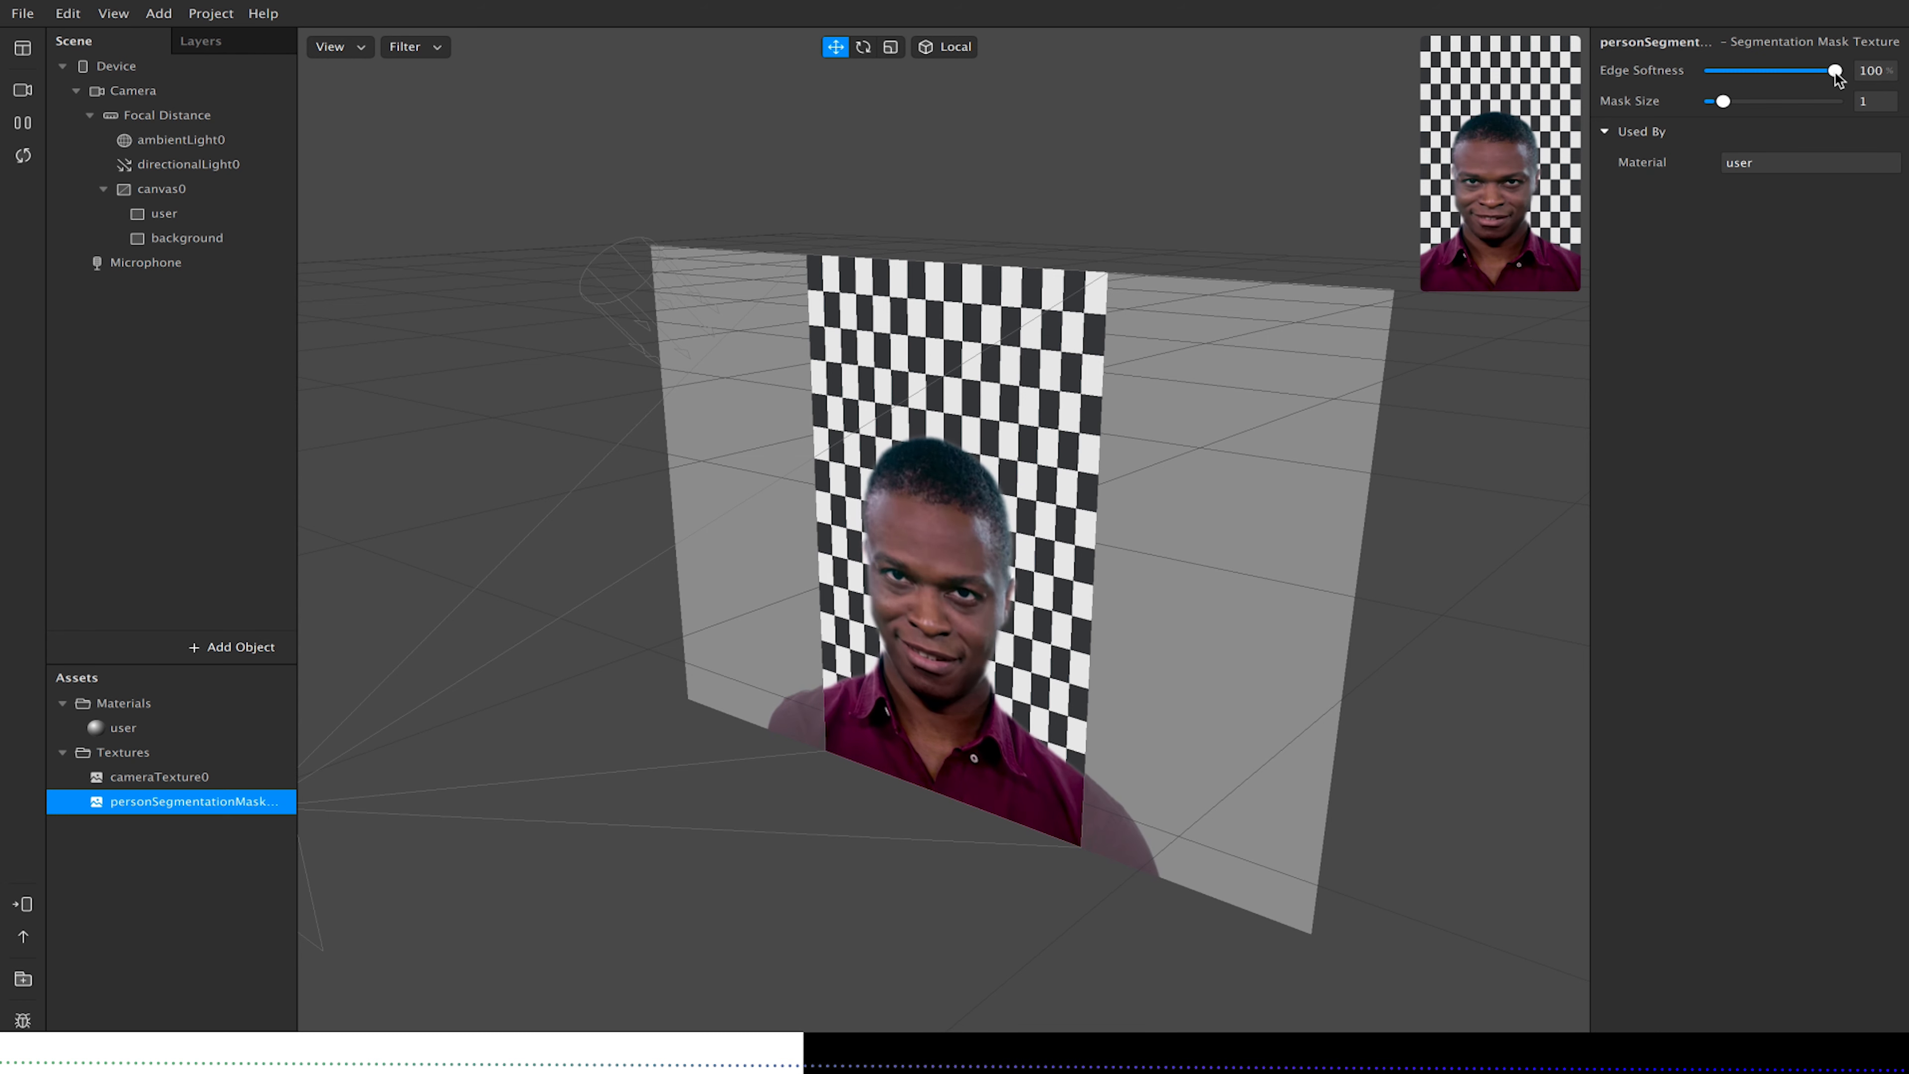
left_click_drag(1834, 70, 1771, 112)
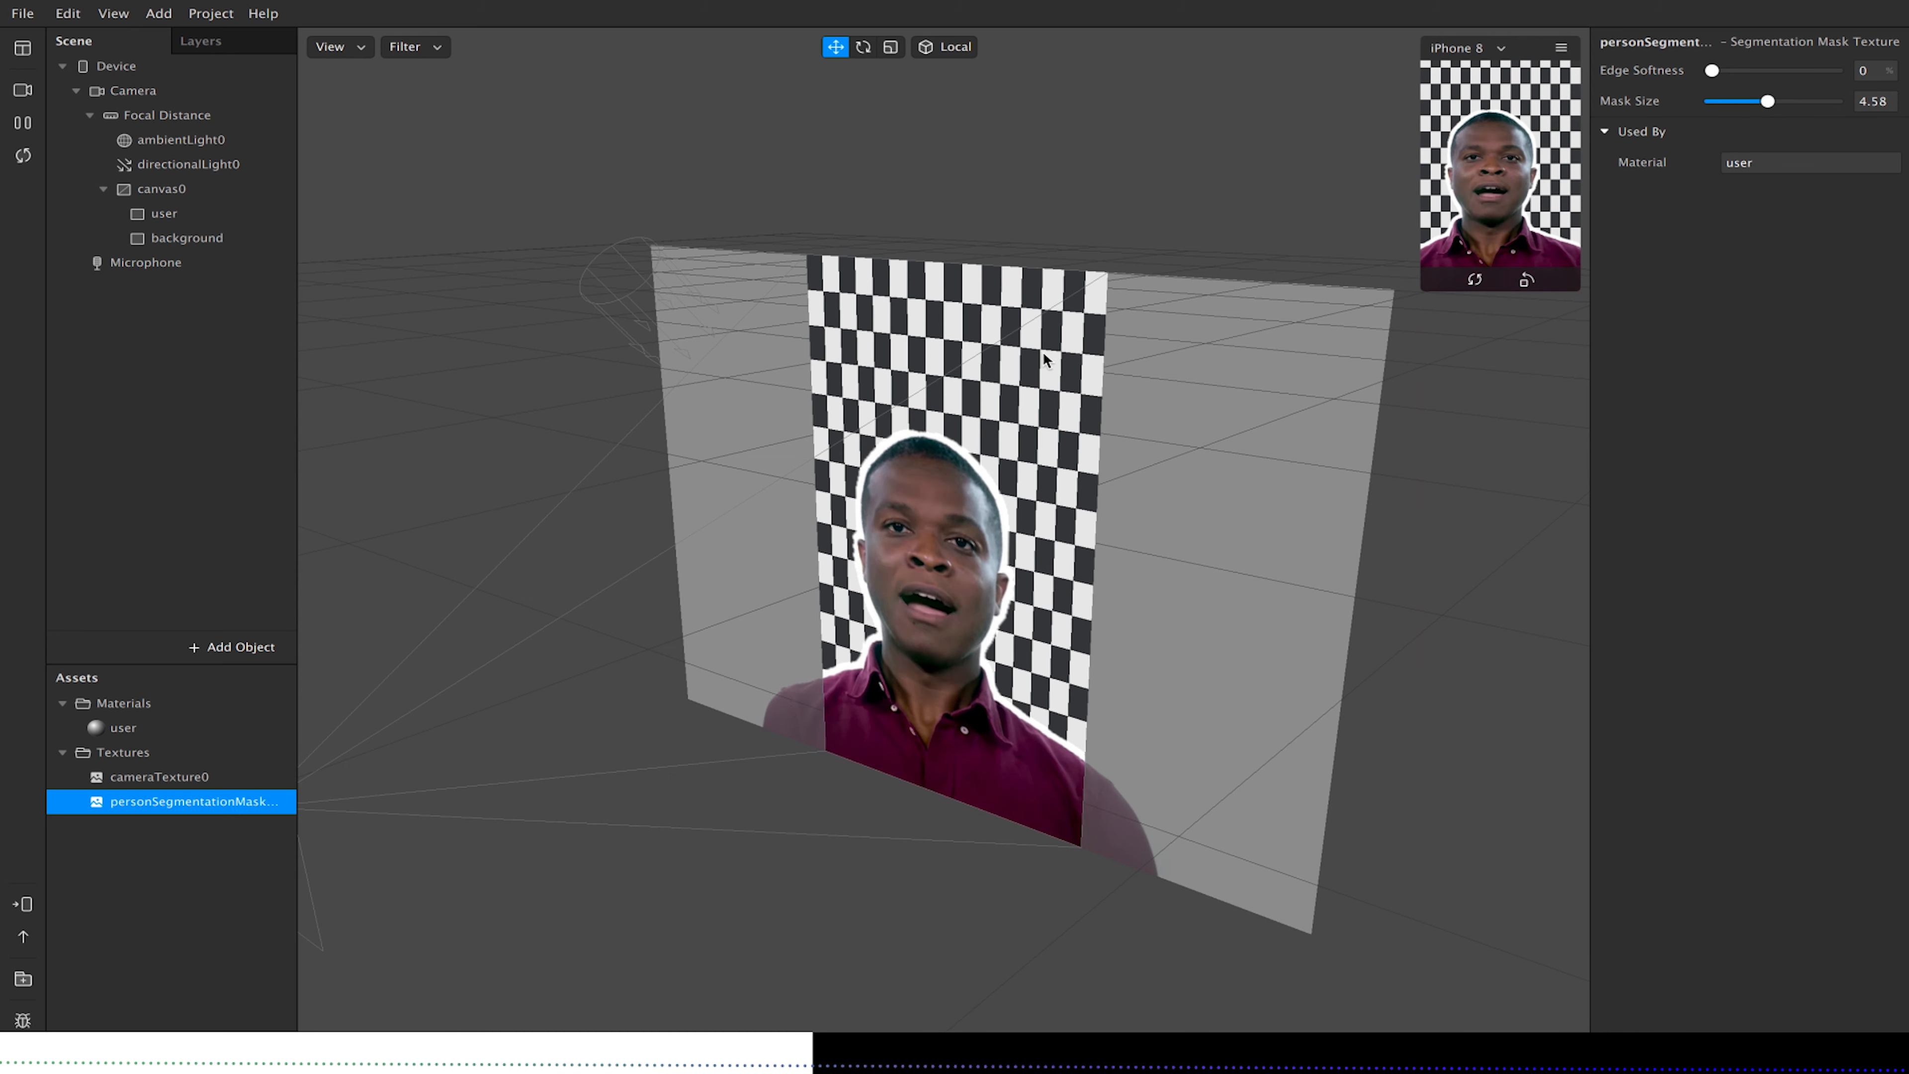
Enlarge the device preview and keep iPhone 8 as the simulated device.
left_click_drag(1439, 266, 925, 666)
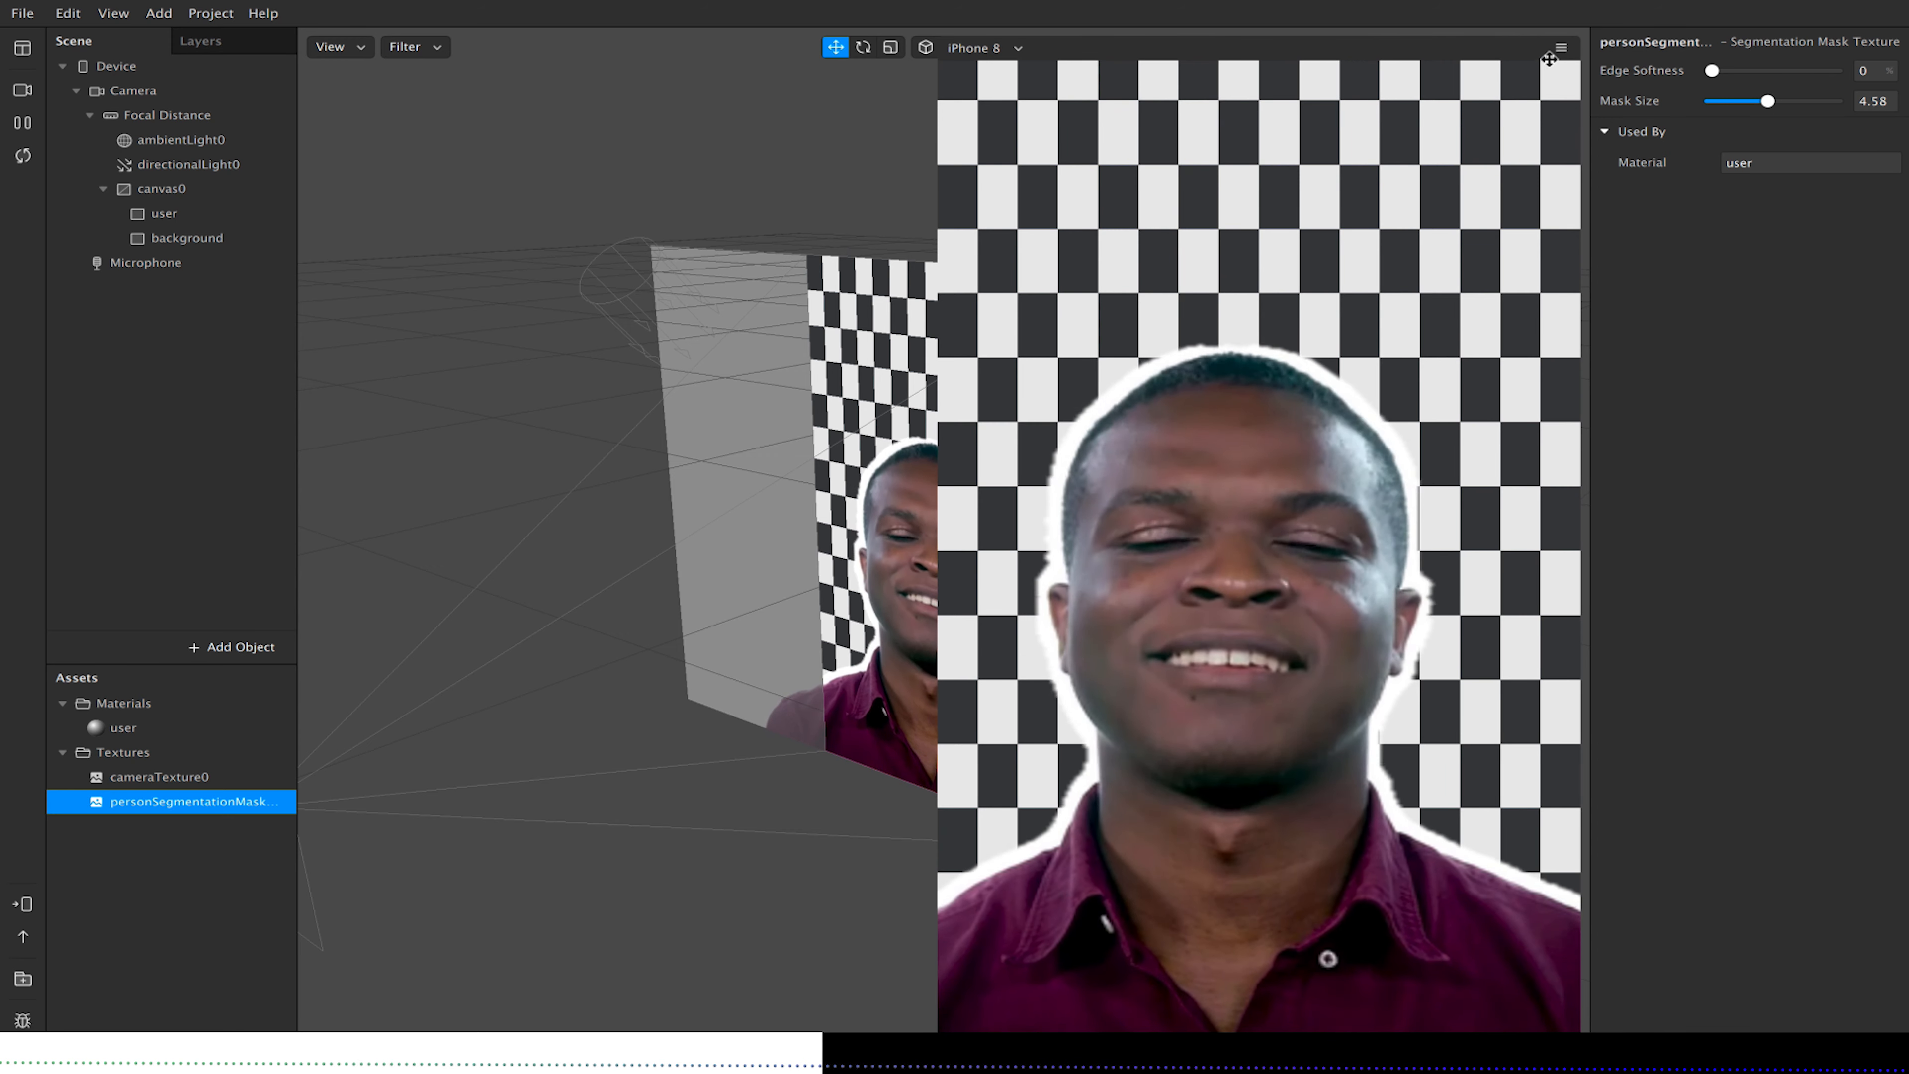
left_click(1561, 49)
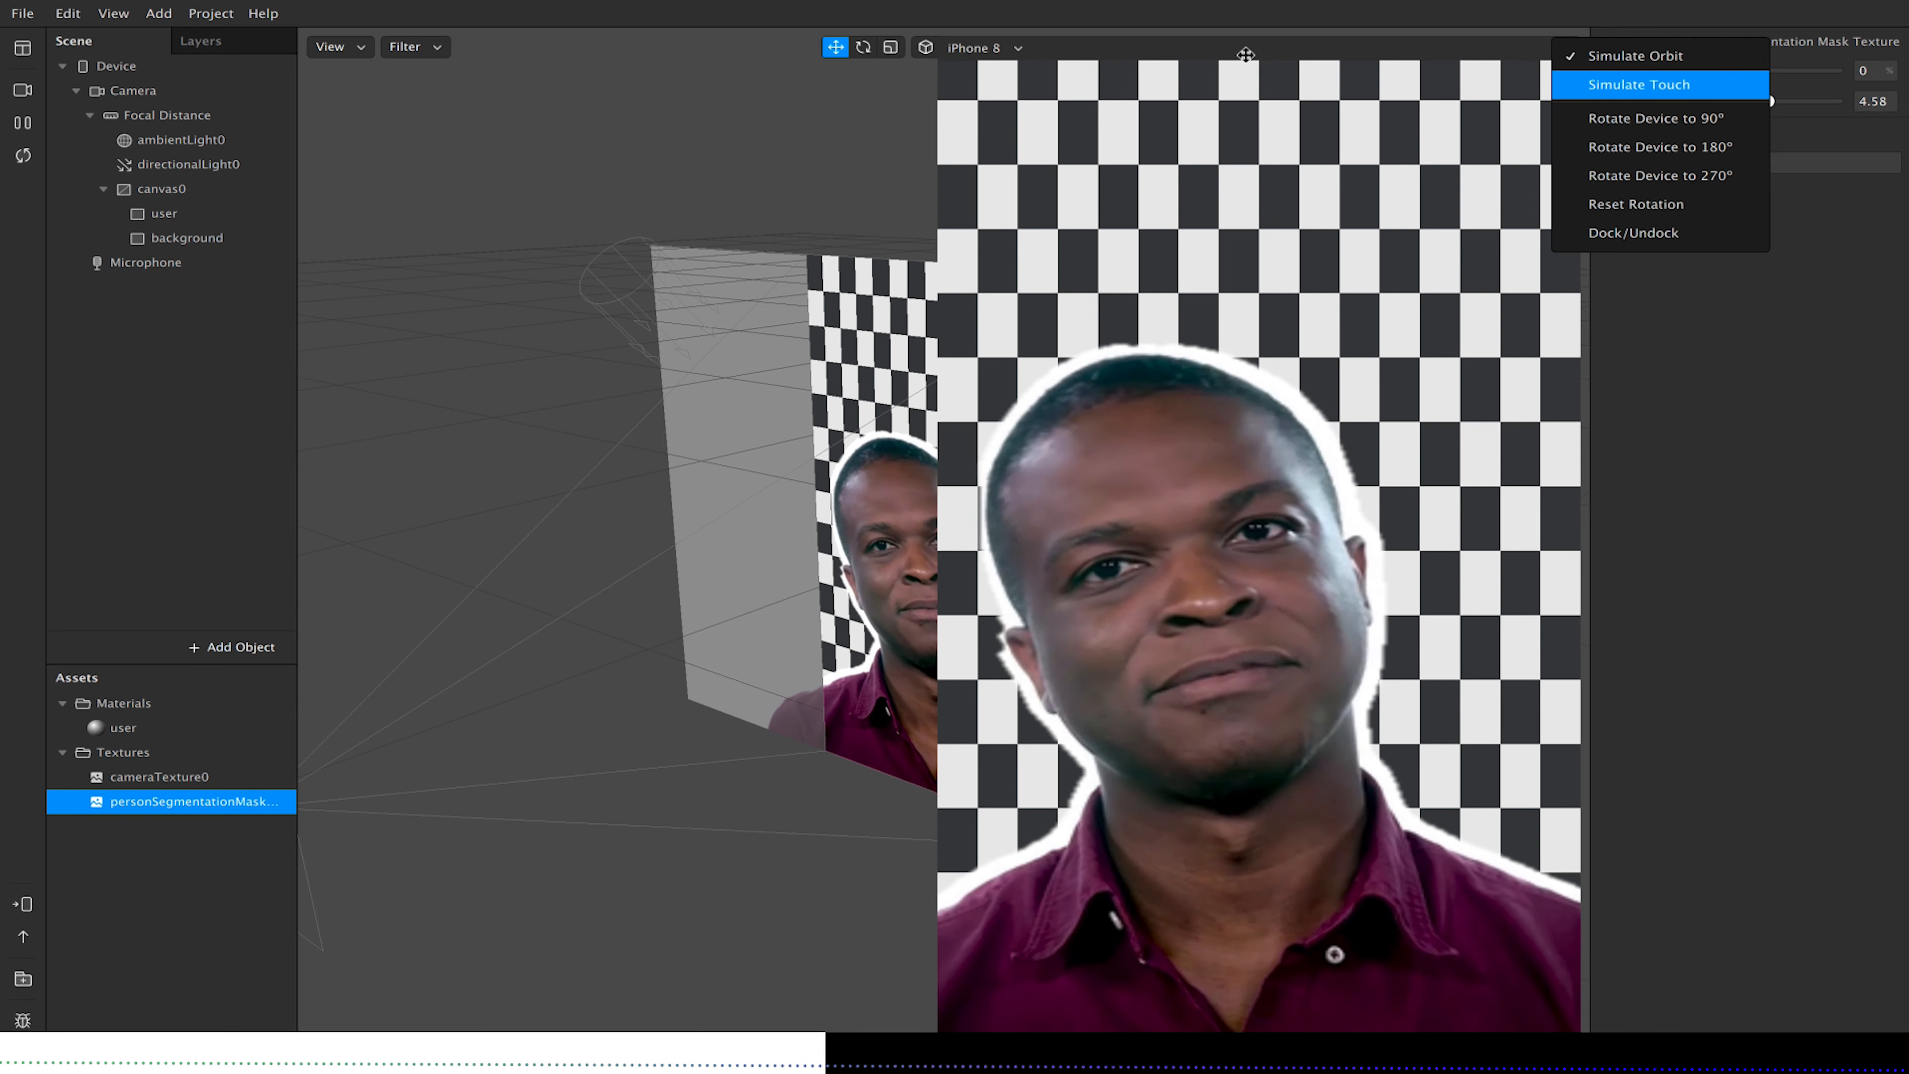
left_click(1037, 50)
mouse_move(1041, 55)
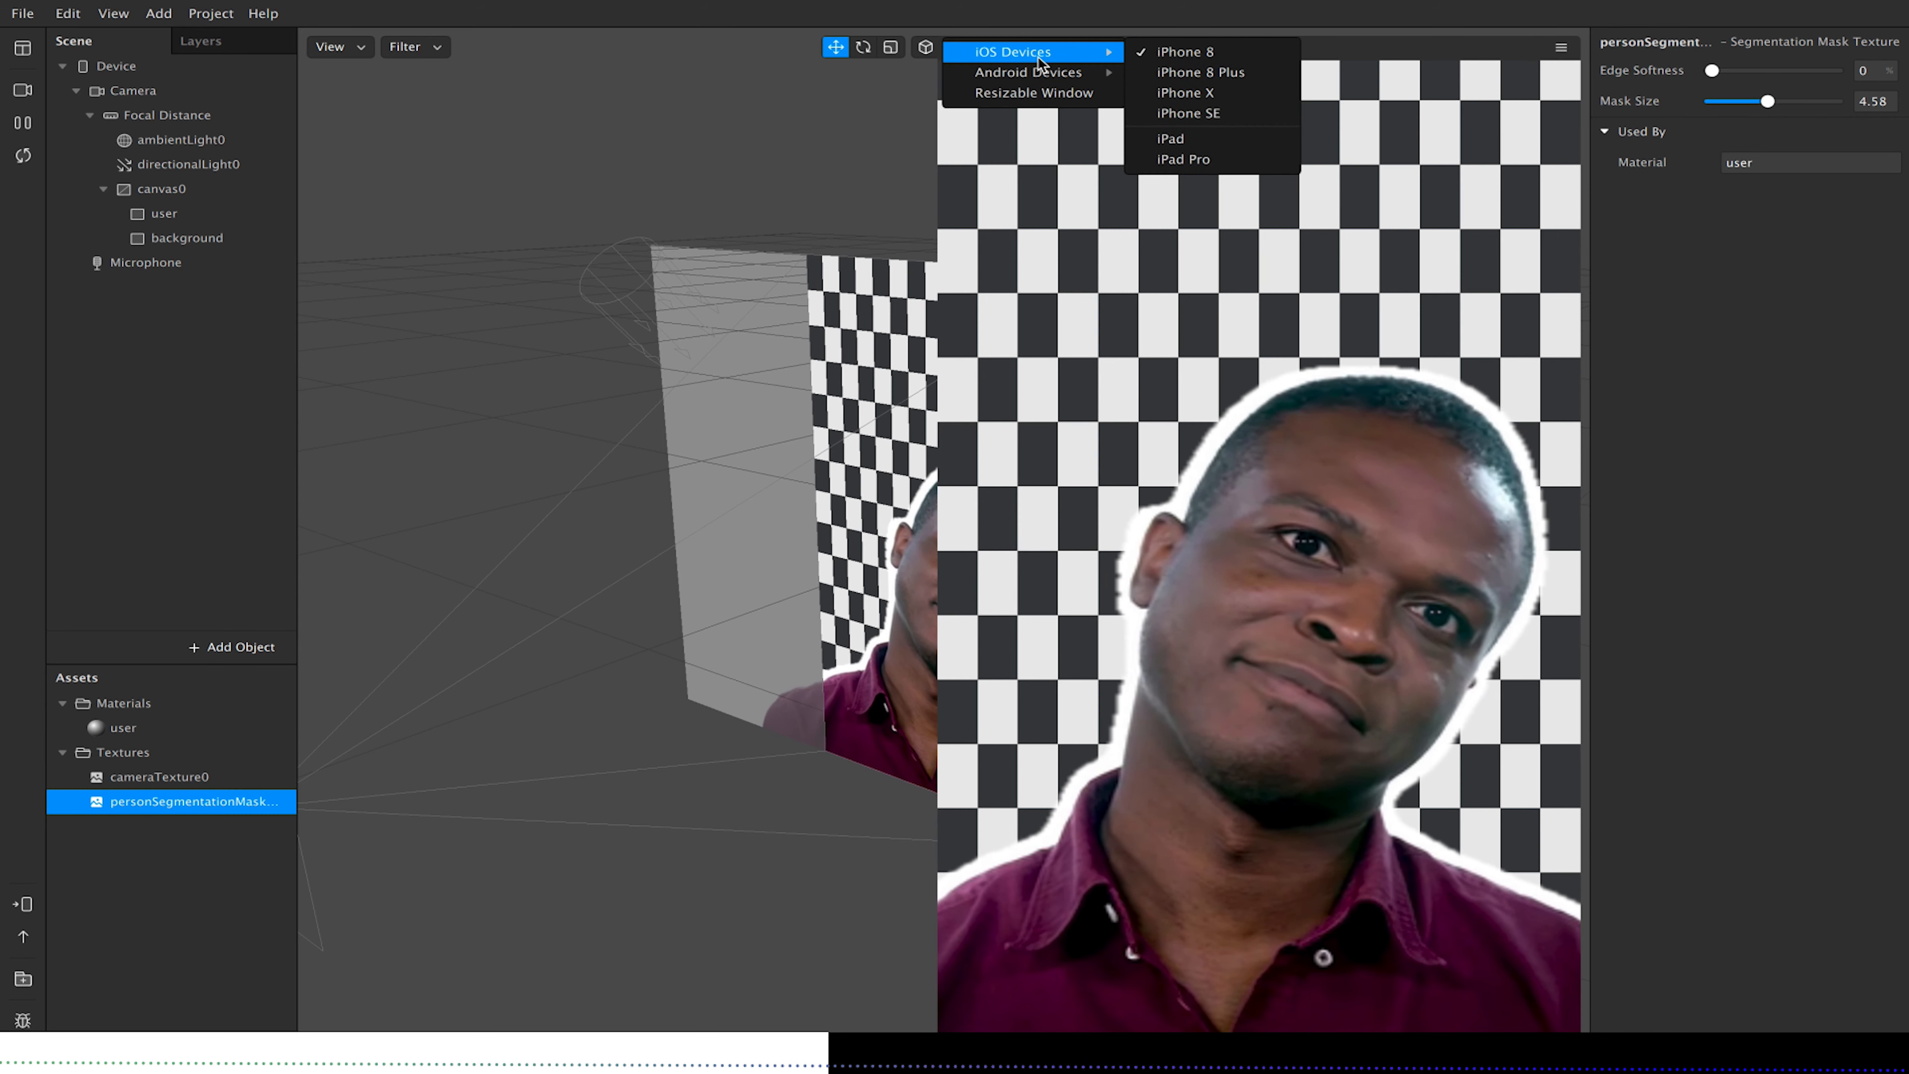
left_click(1185, 51)
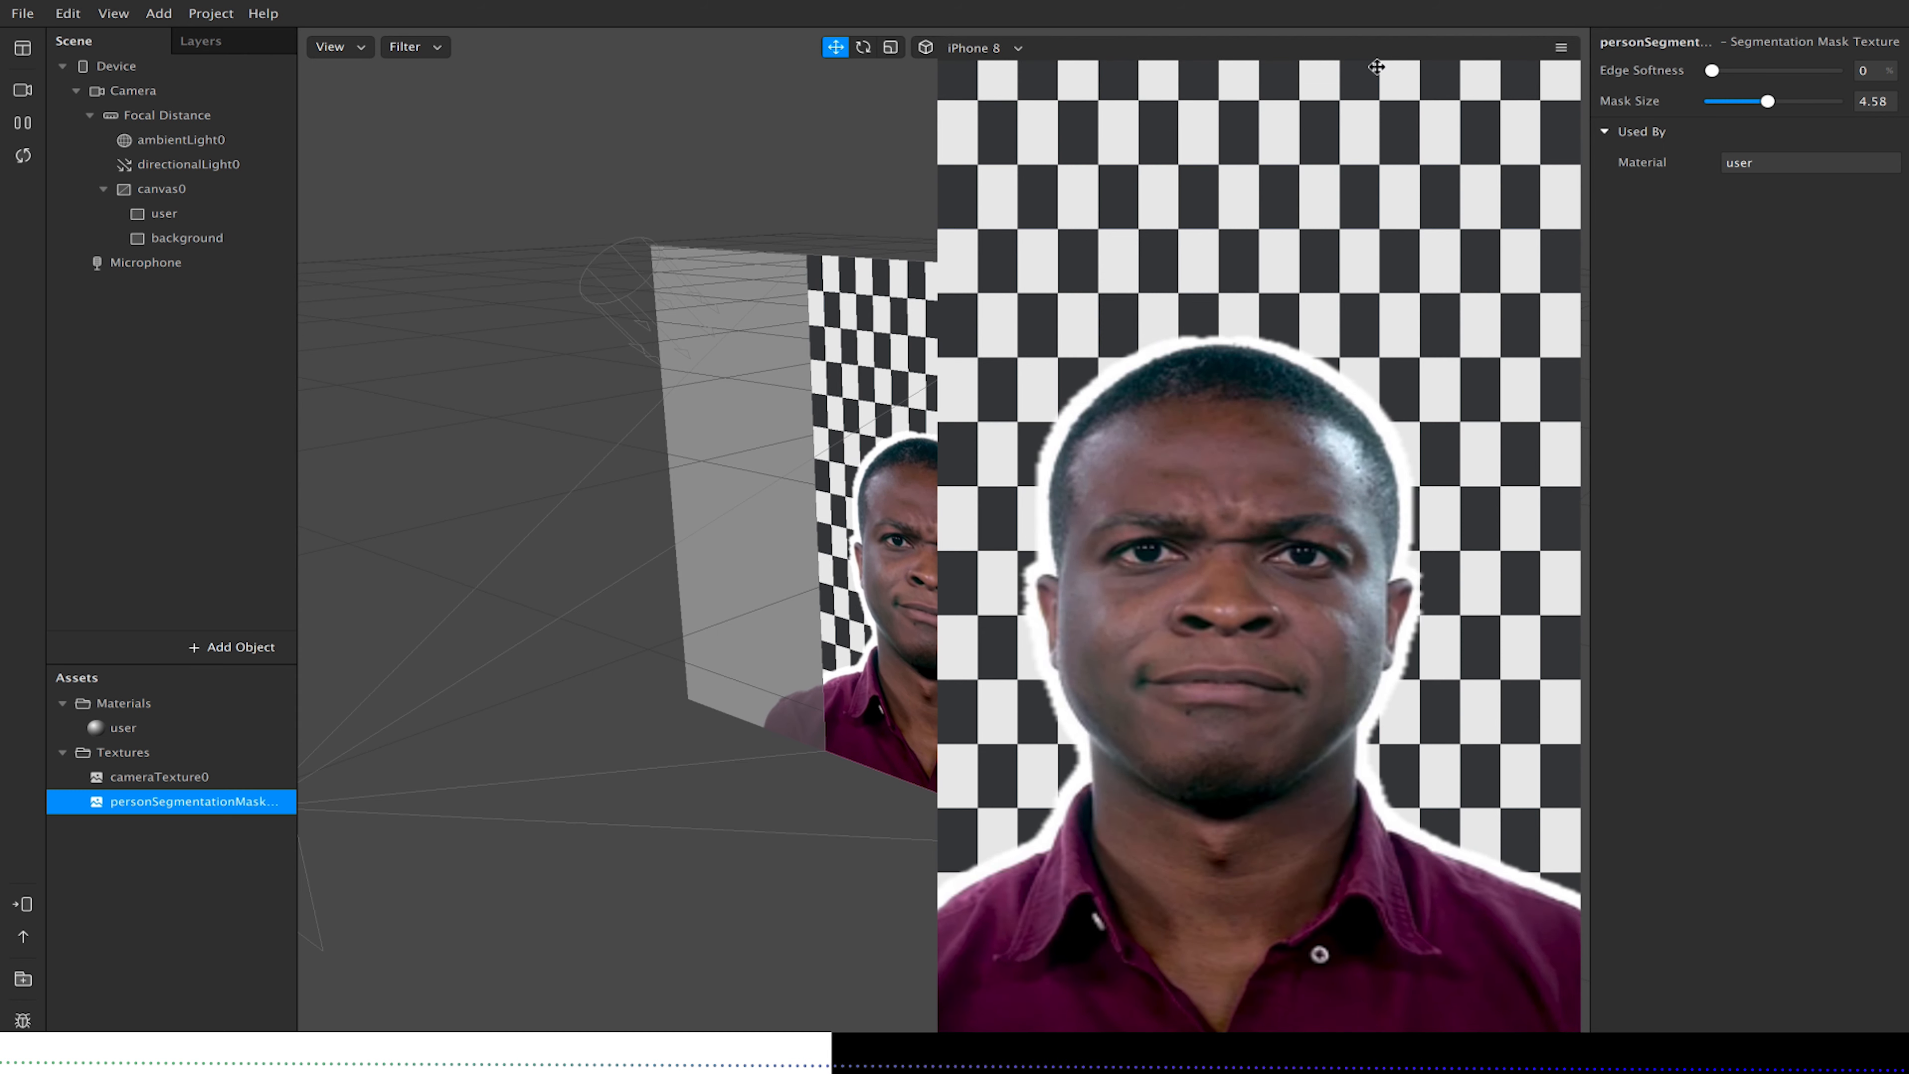
Set the person segmentation mask's edge softness to 100% and its mask size to about 2.58.
left_click_drag(1712, 70, 1896, 79)
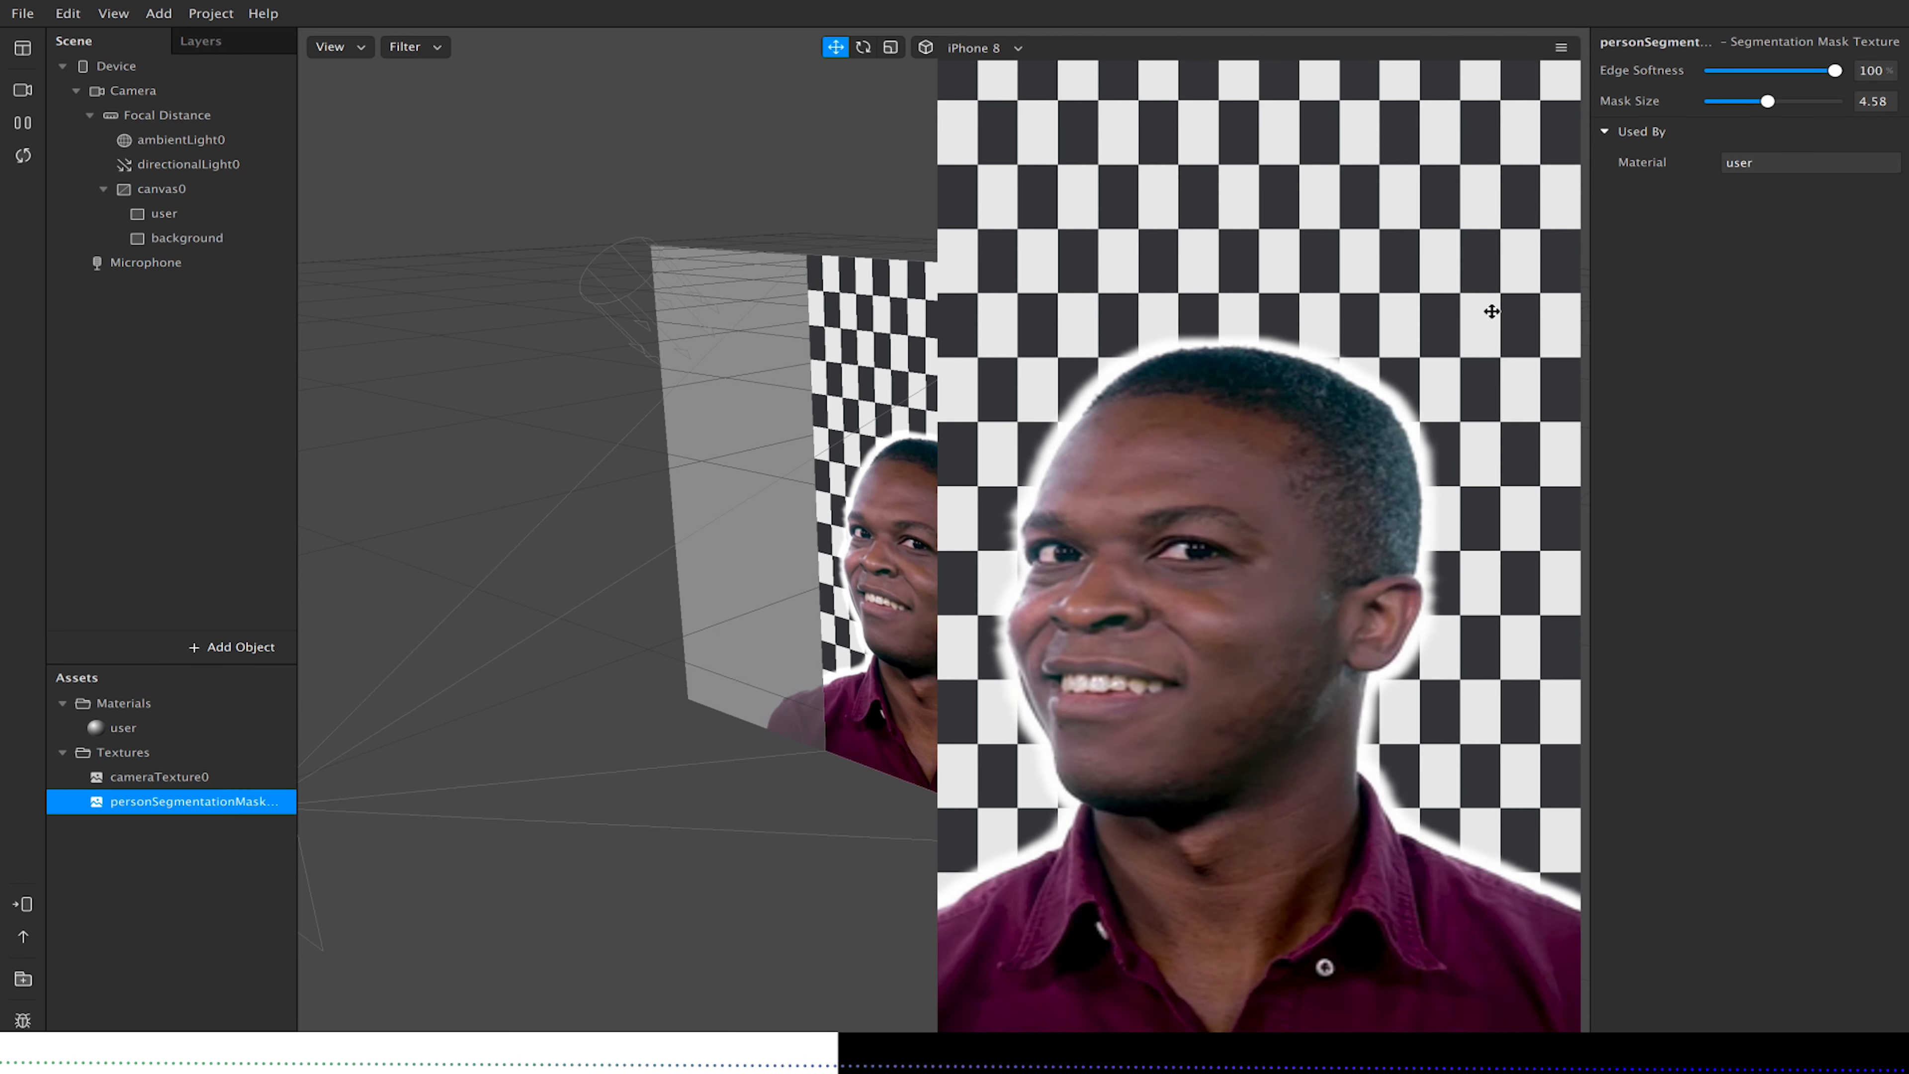
left_click(1788, 98)
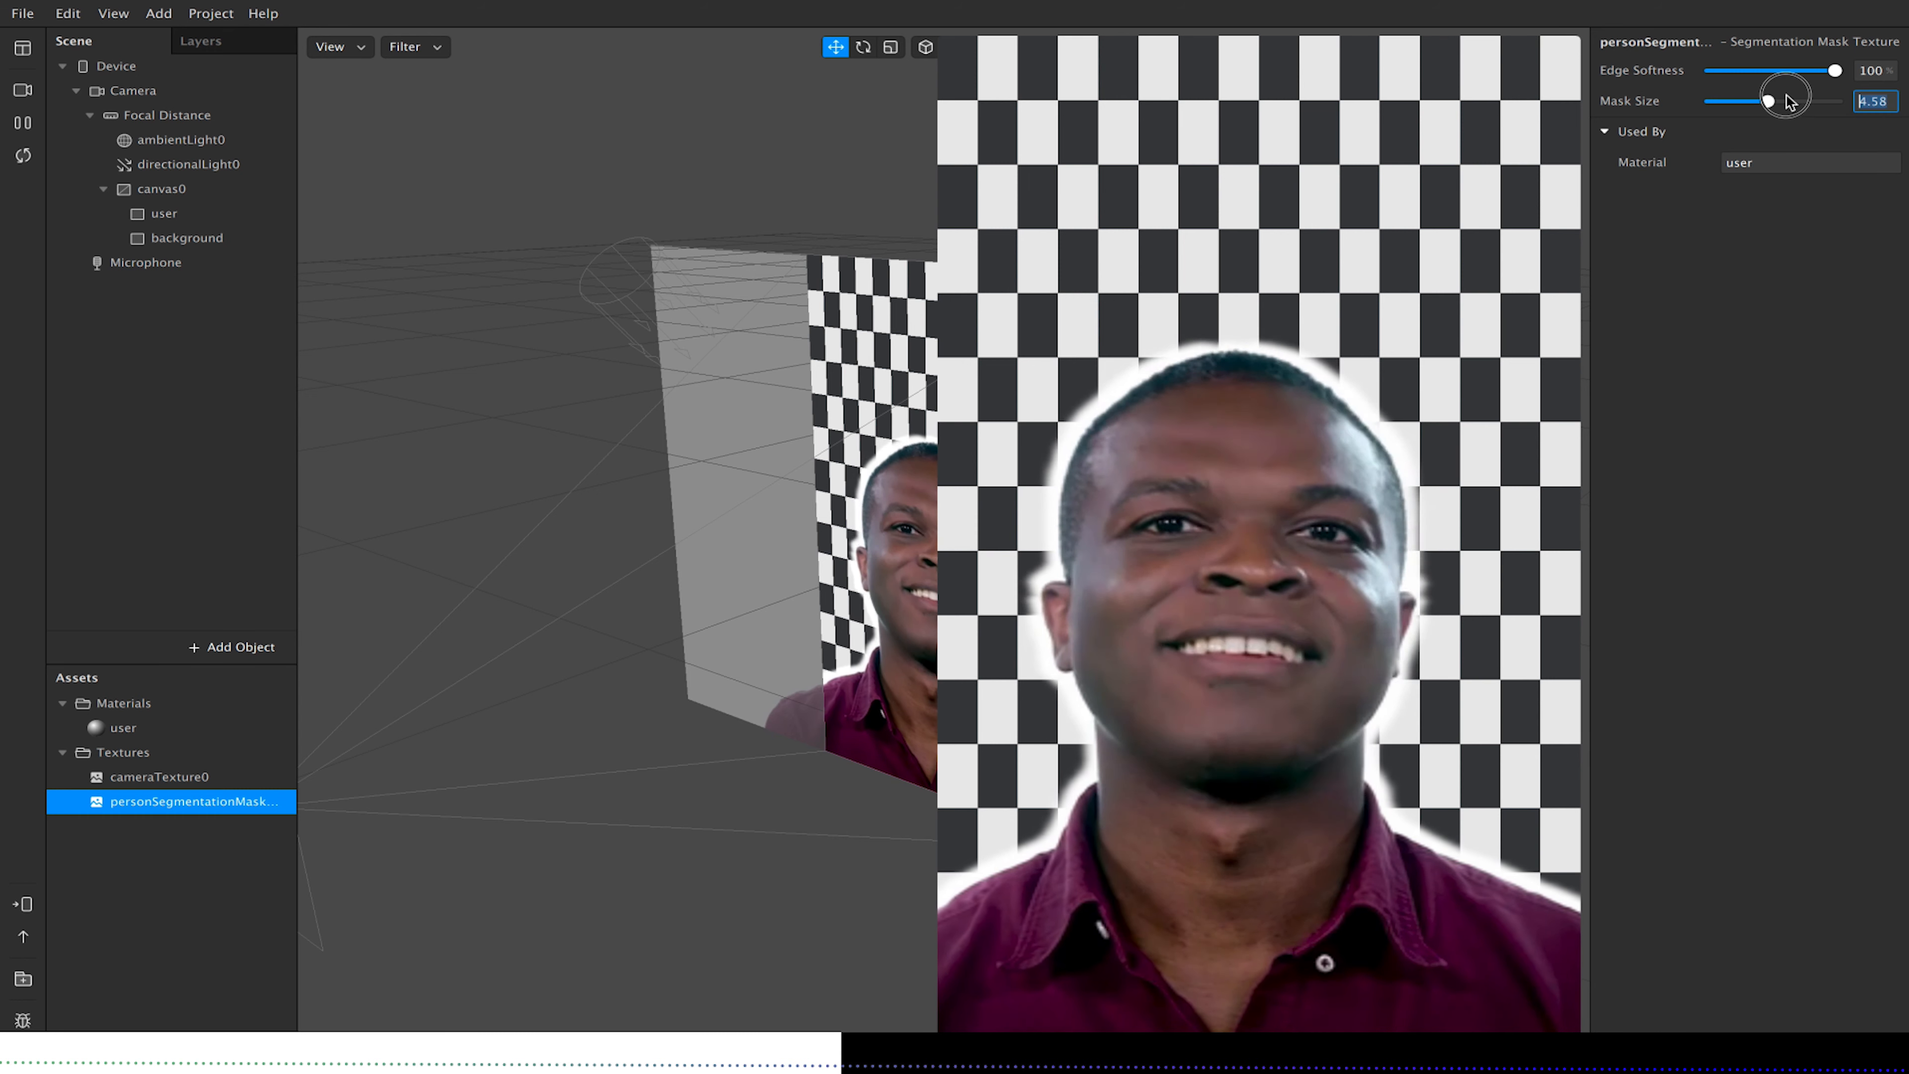
type("1.8")
key("Return")
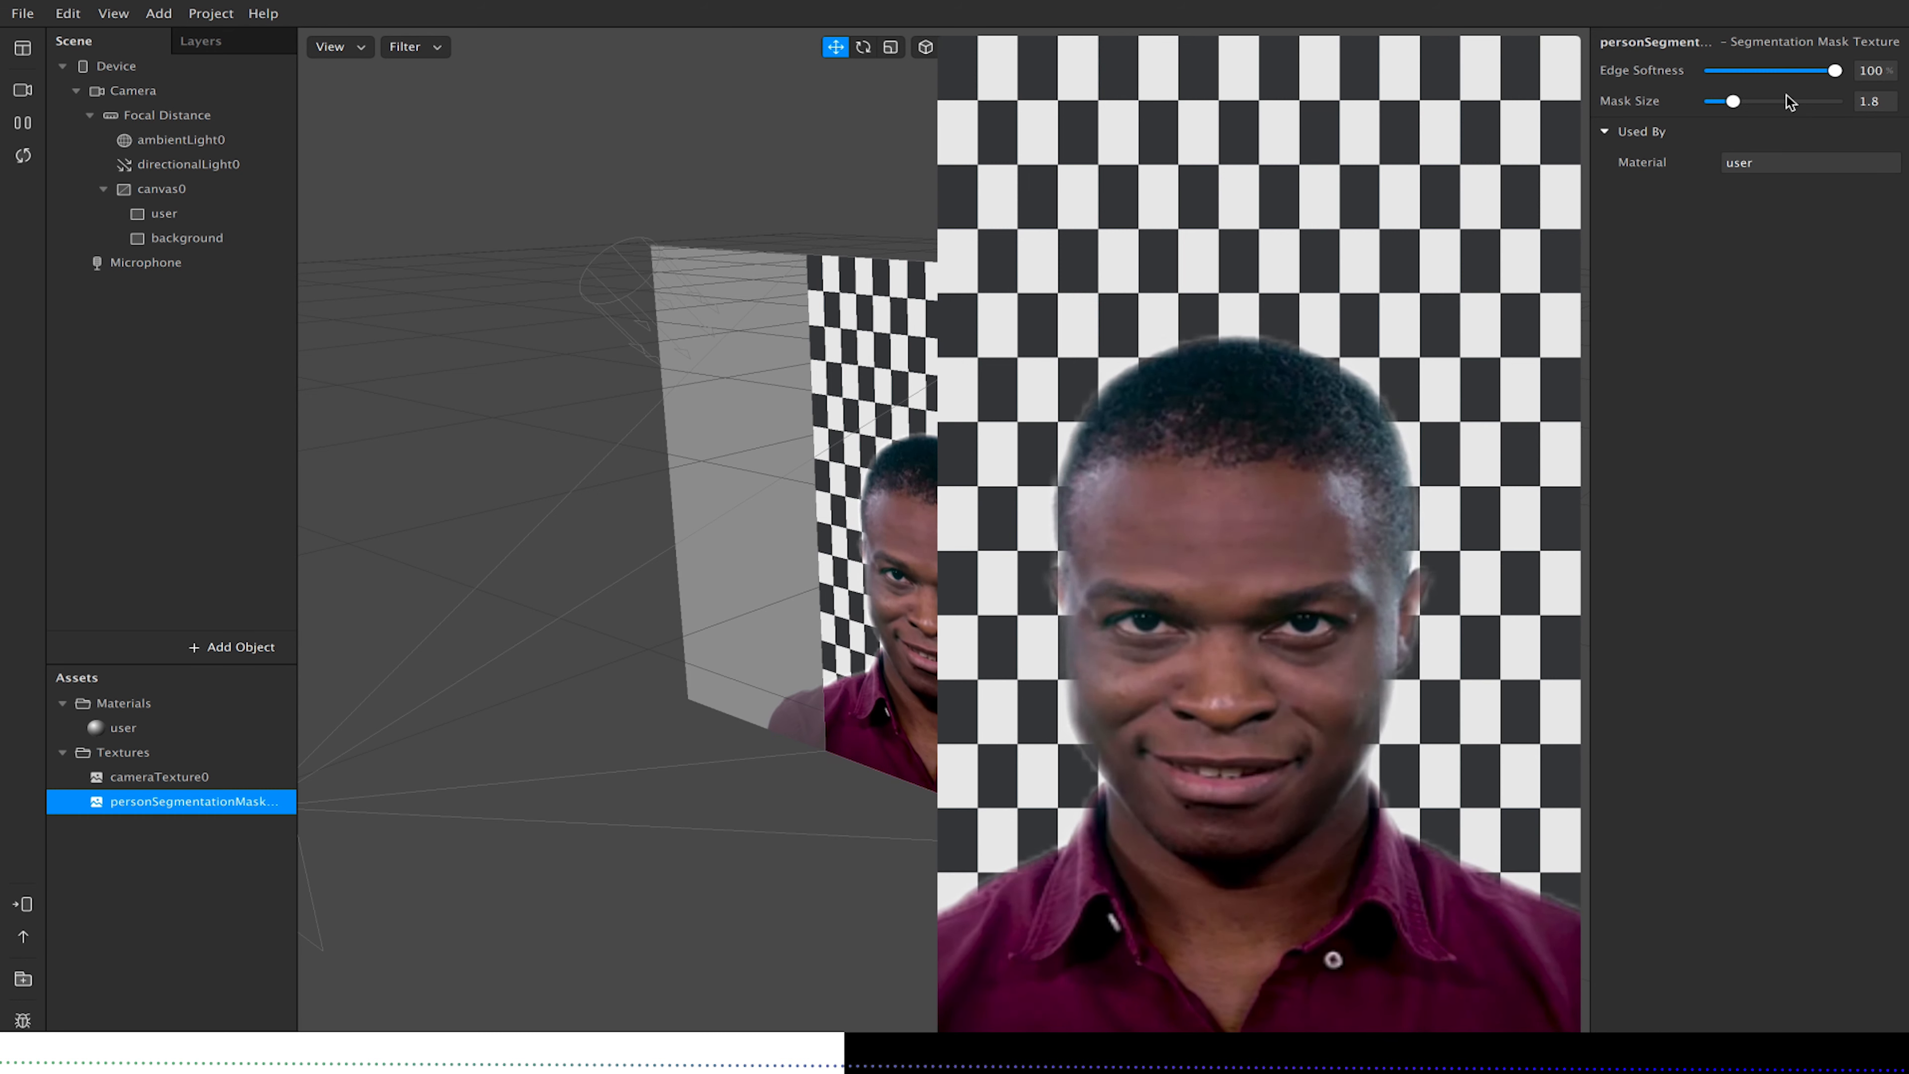
left_click(1736, 101)
left_click_drag(1738, 101, 1741, 101)
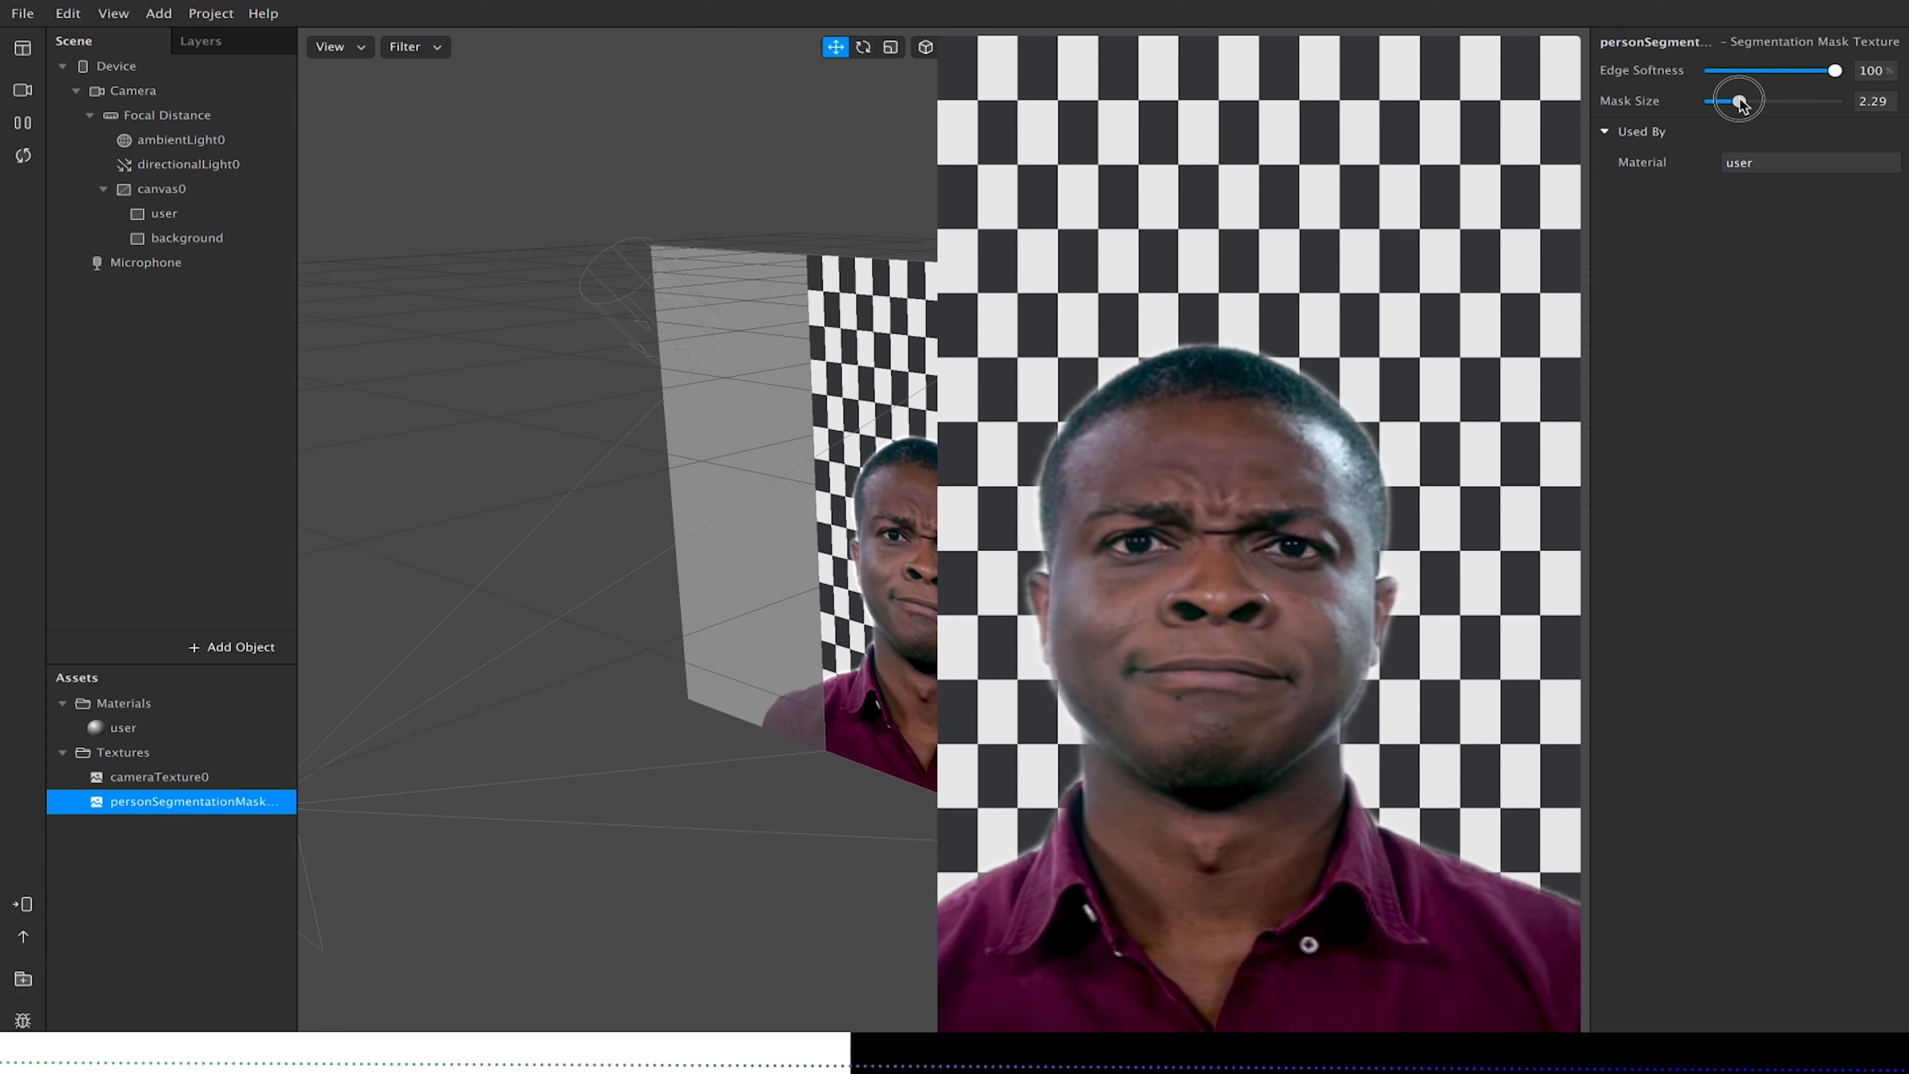
left_click(1741, 101)
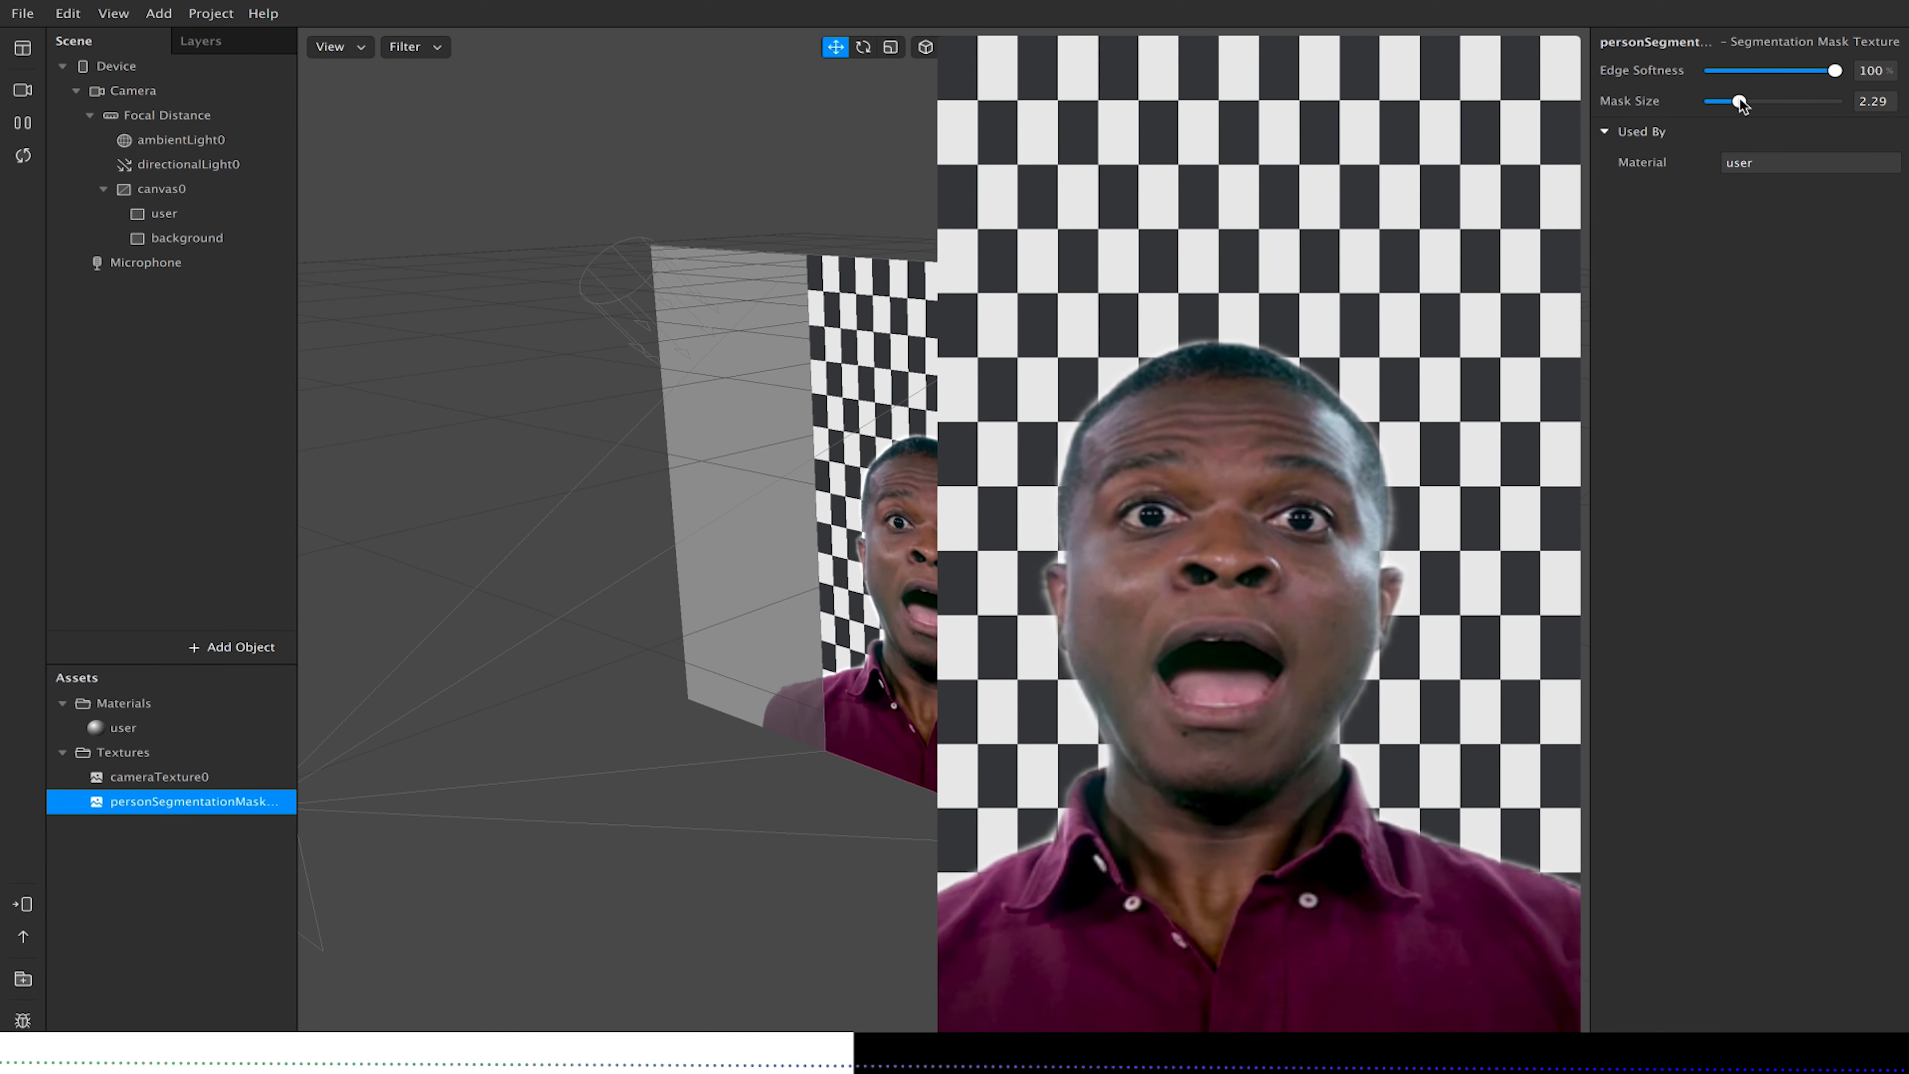
left_click_drag(1741, 101, 1745, 104)
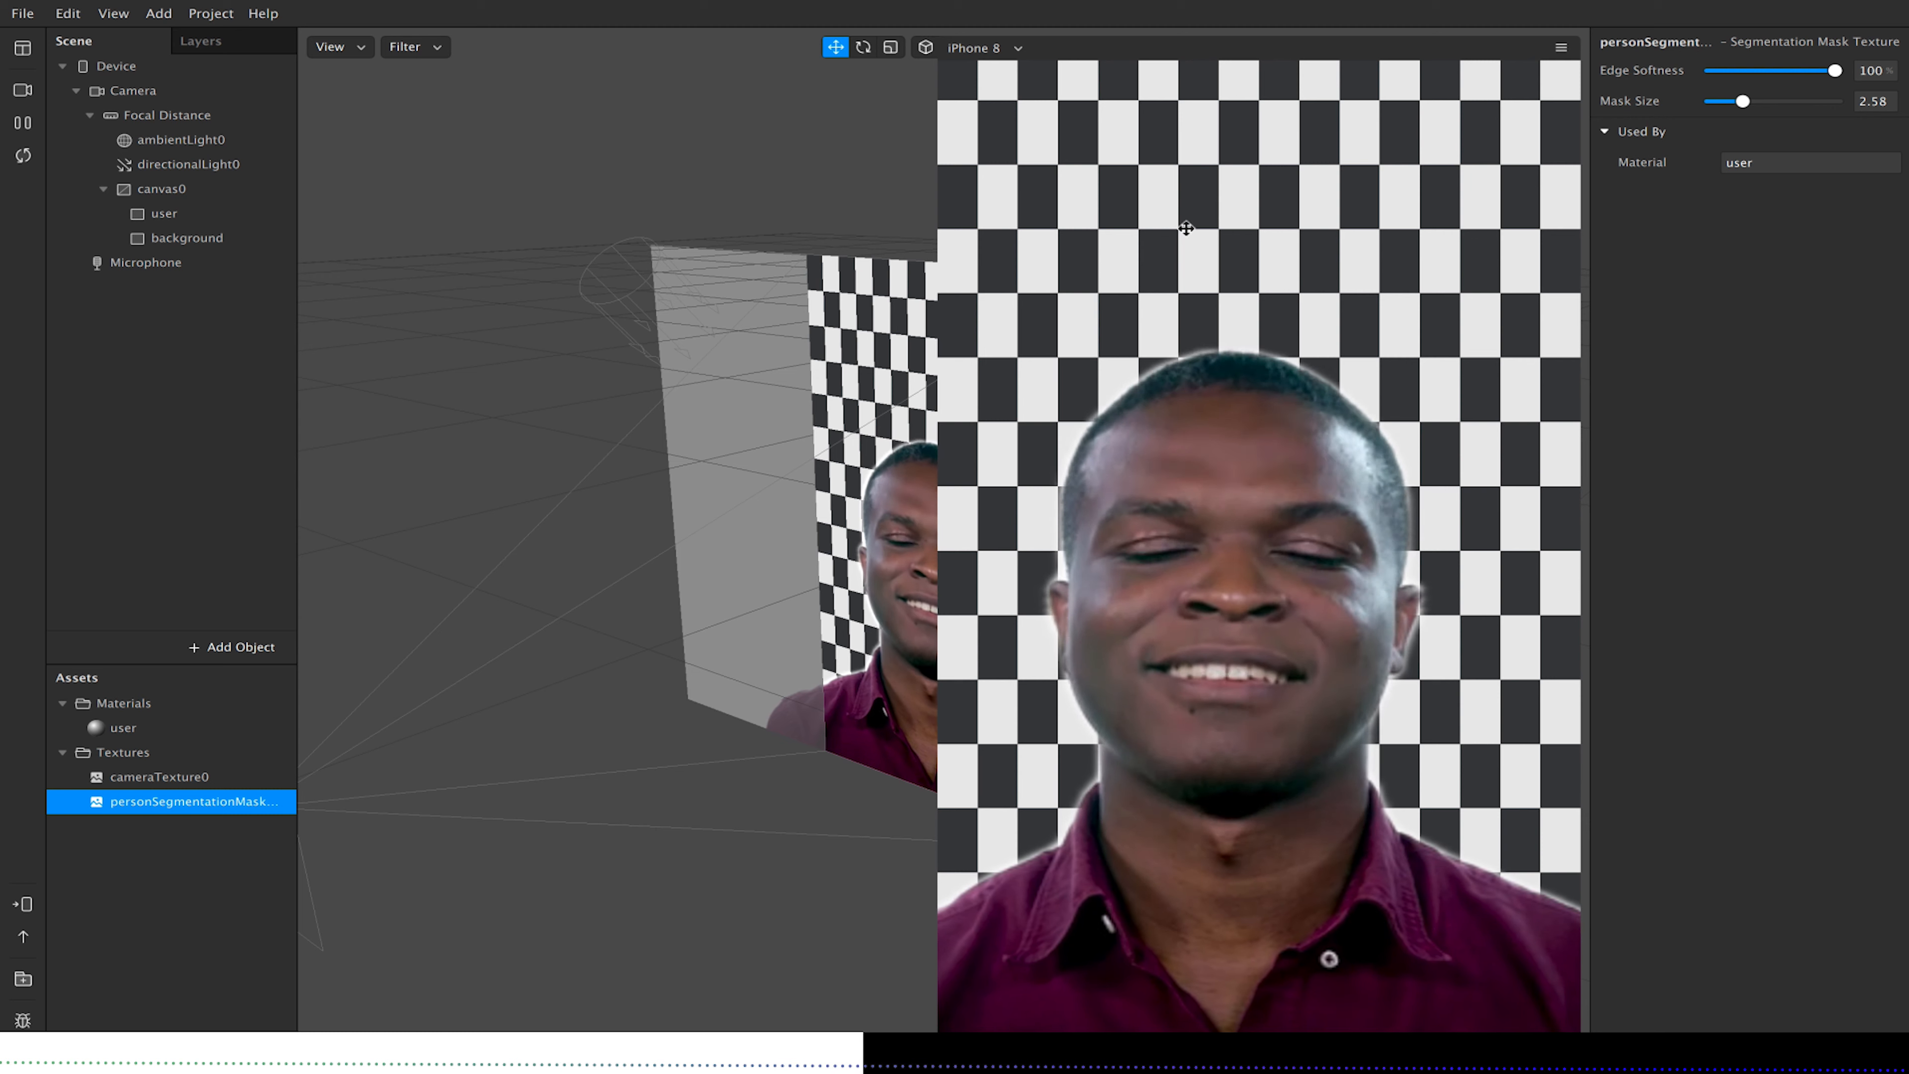
Create a new material for the background rectangle.
left_click(211, 242)
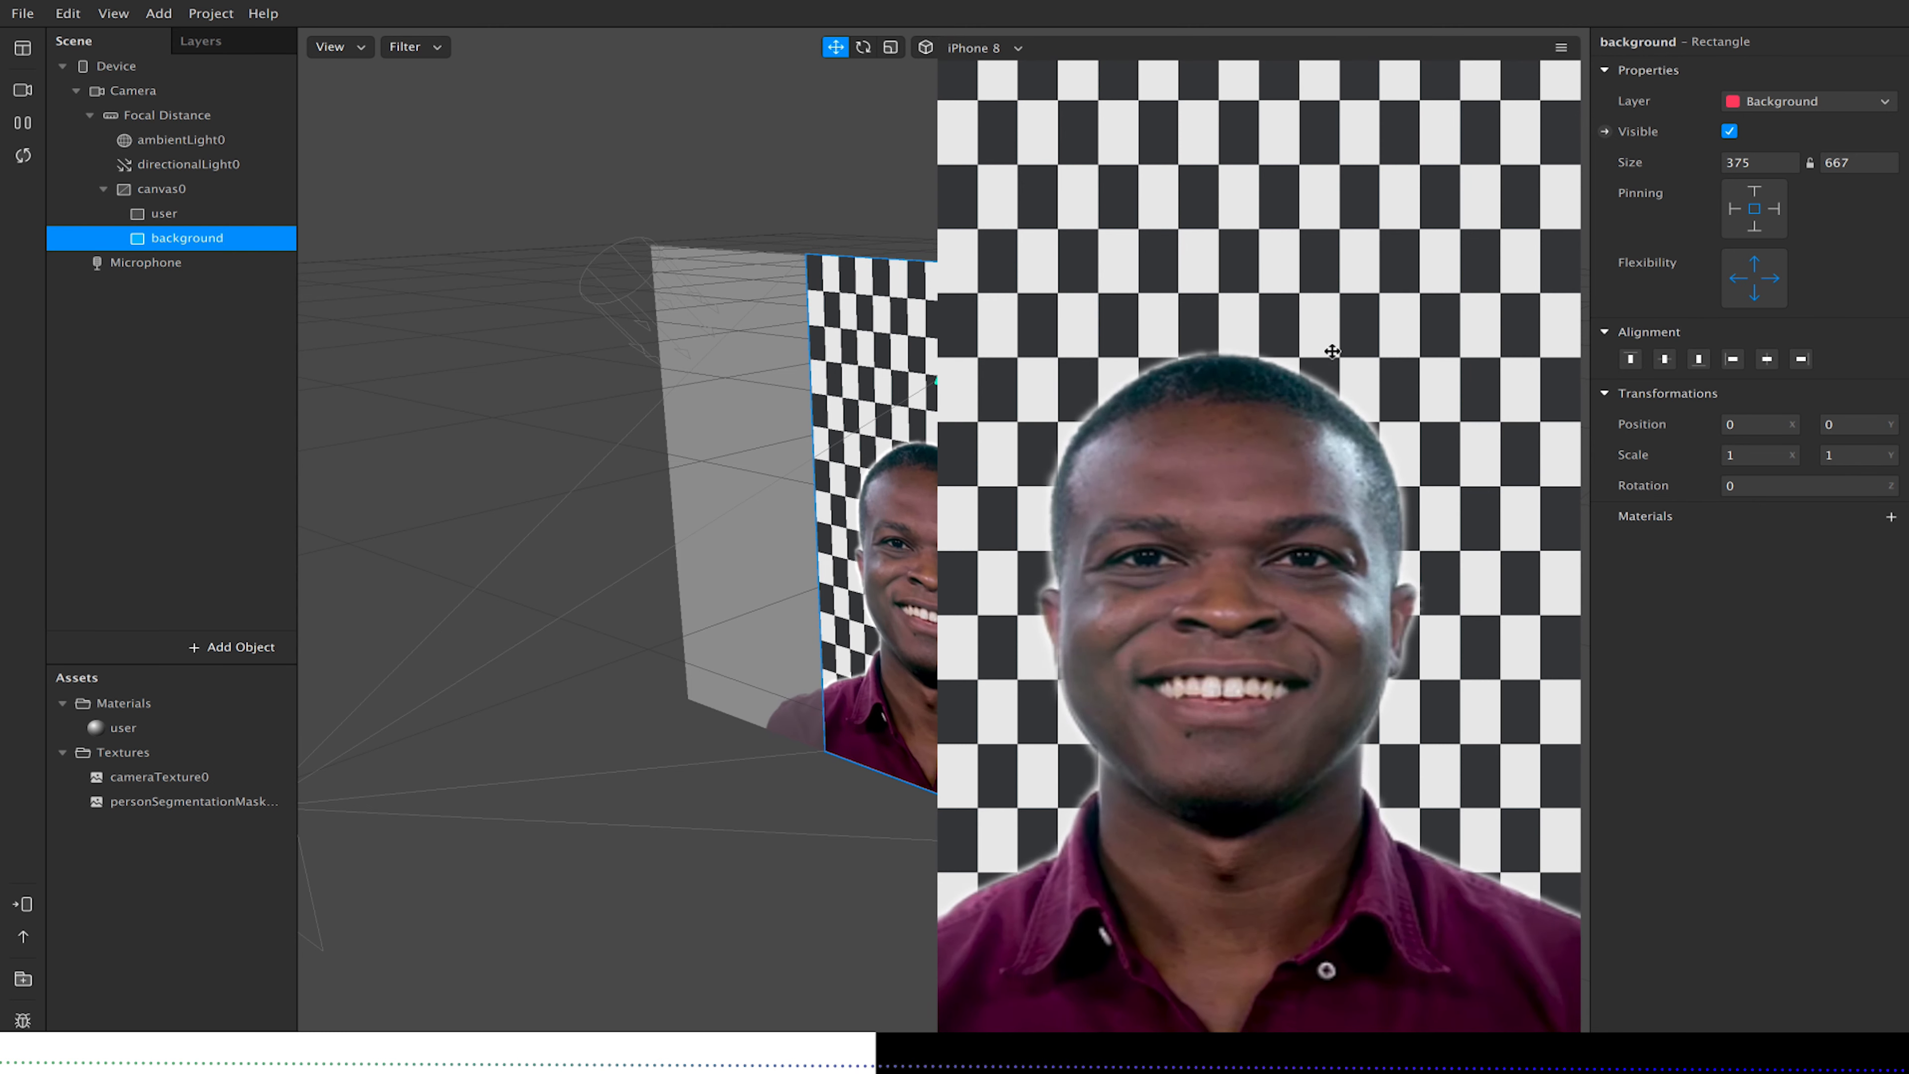
left_click(1892, 517)
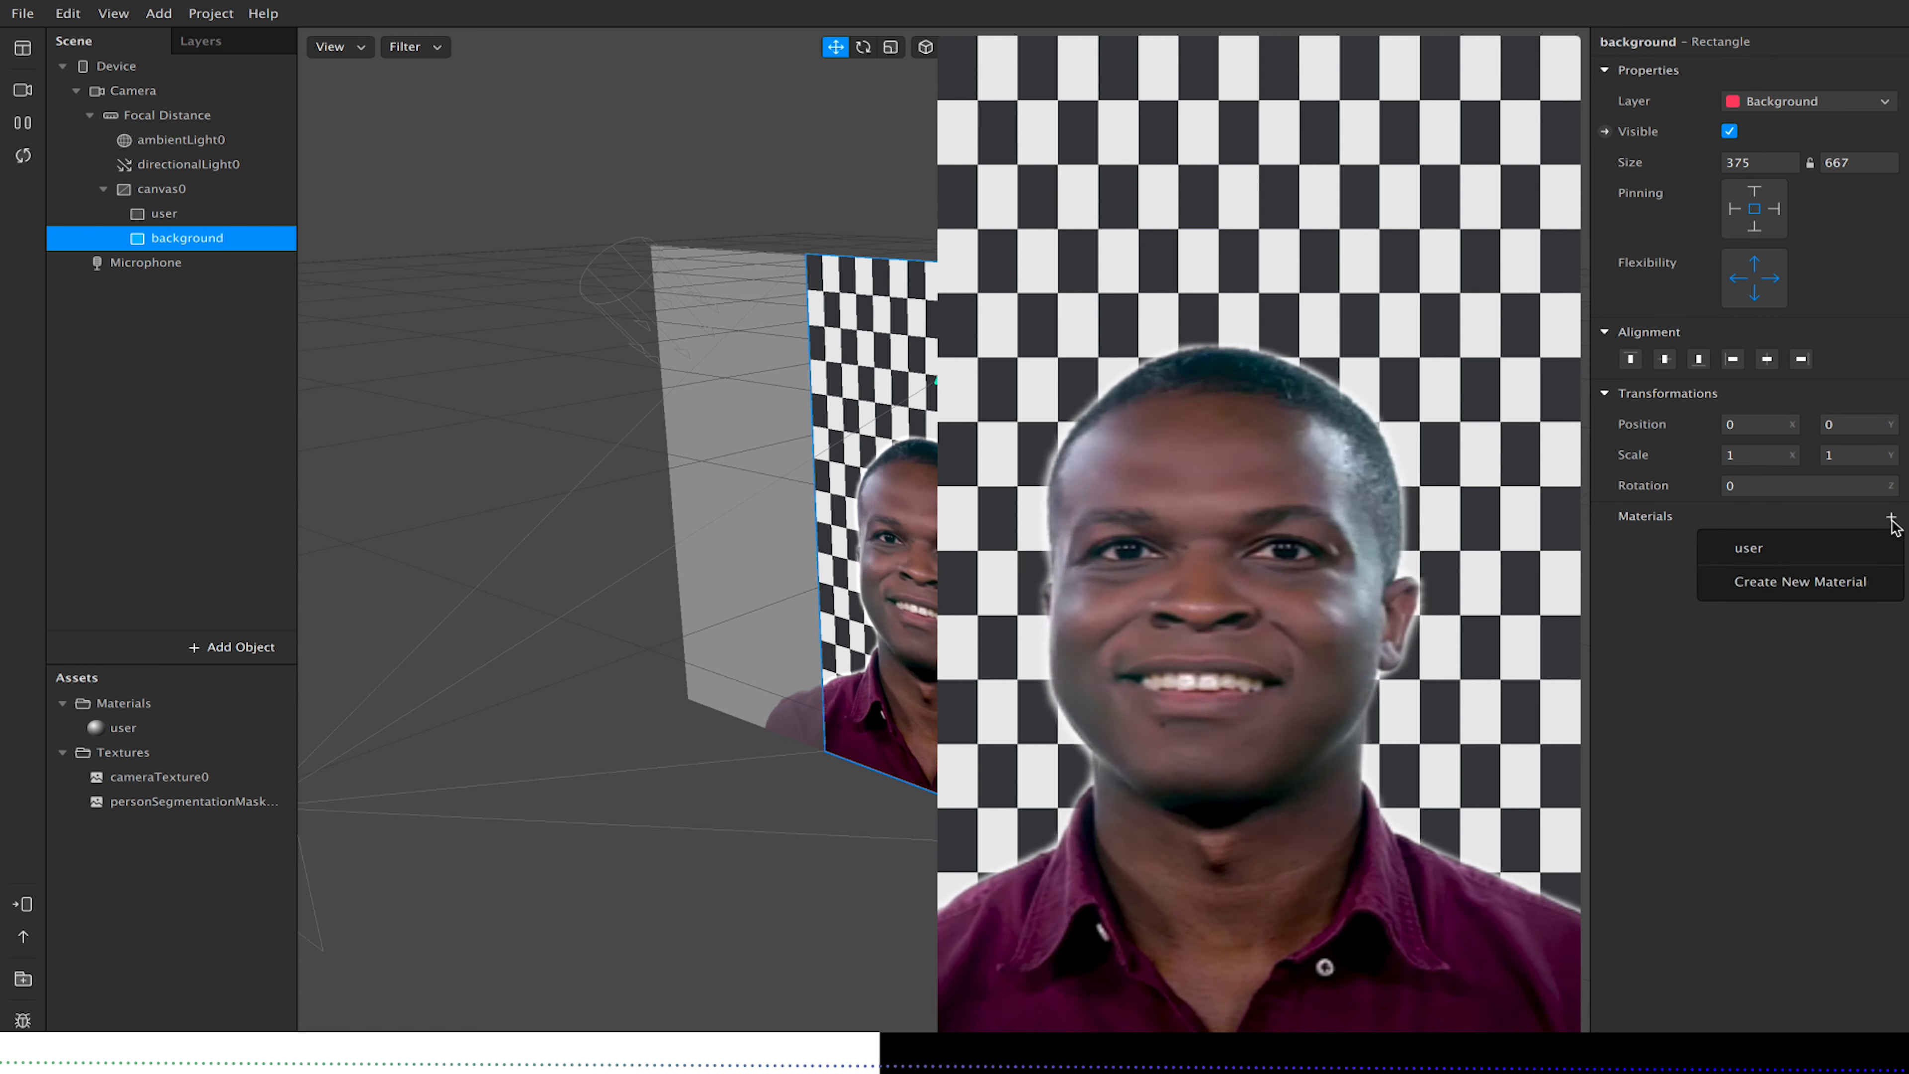
left_click(1757, 589)
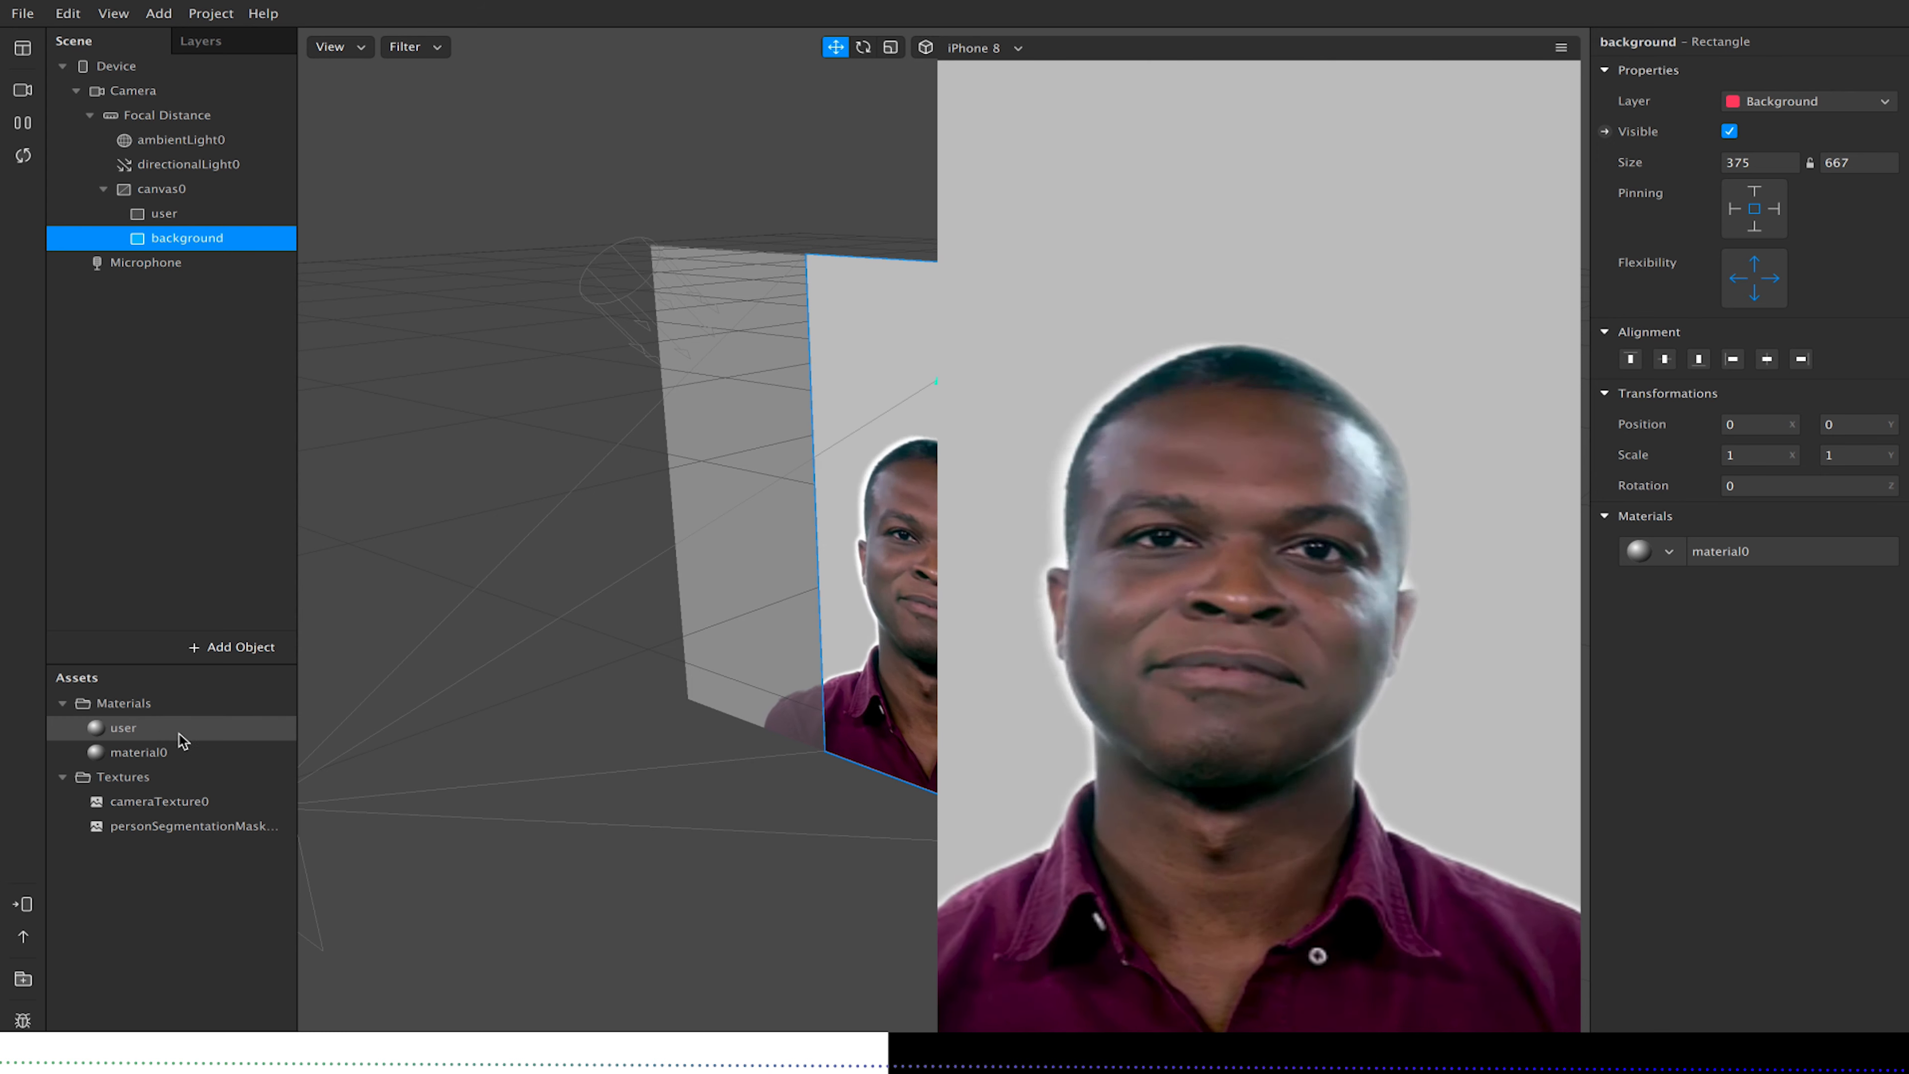
Change the background material's shader type to Flat and reduce its opacity to about 29%.
left_click(171, 752)
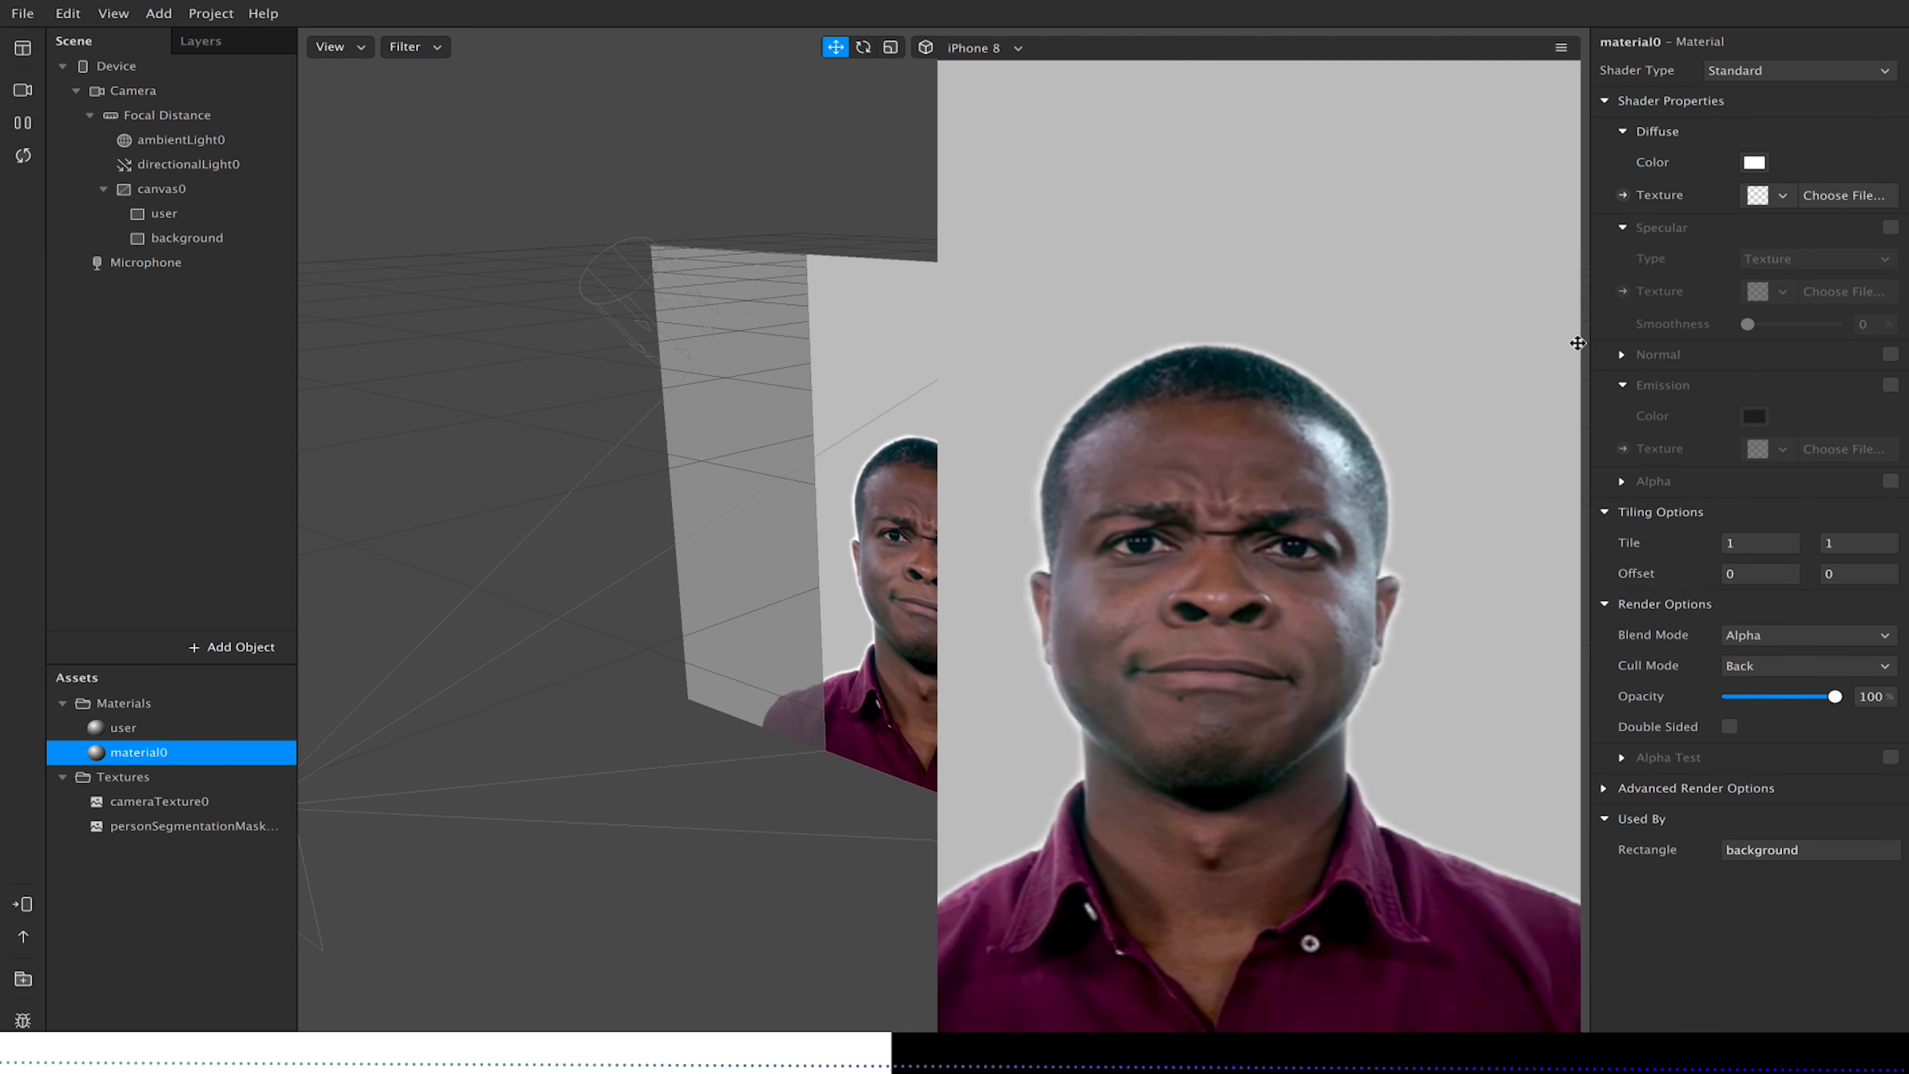
left_click(1745, 72)
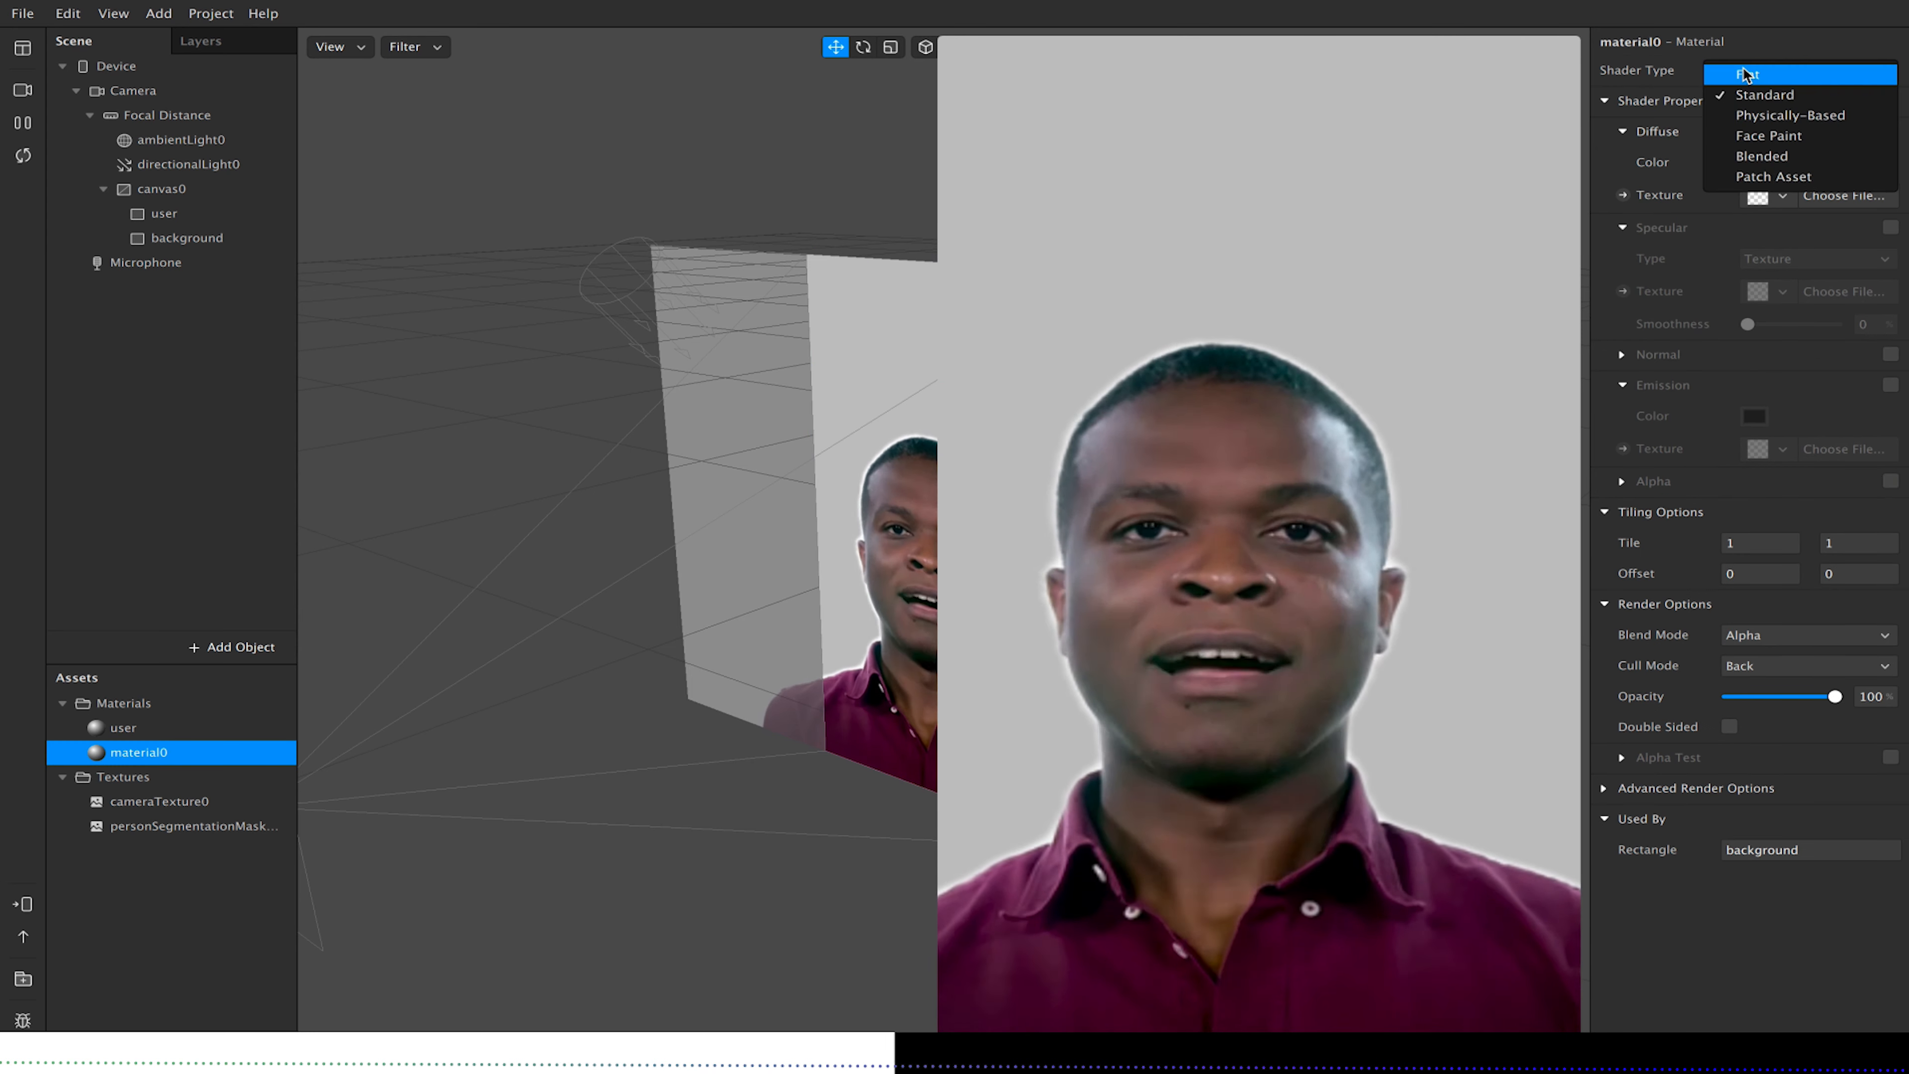
left_click(1772, 75)
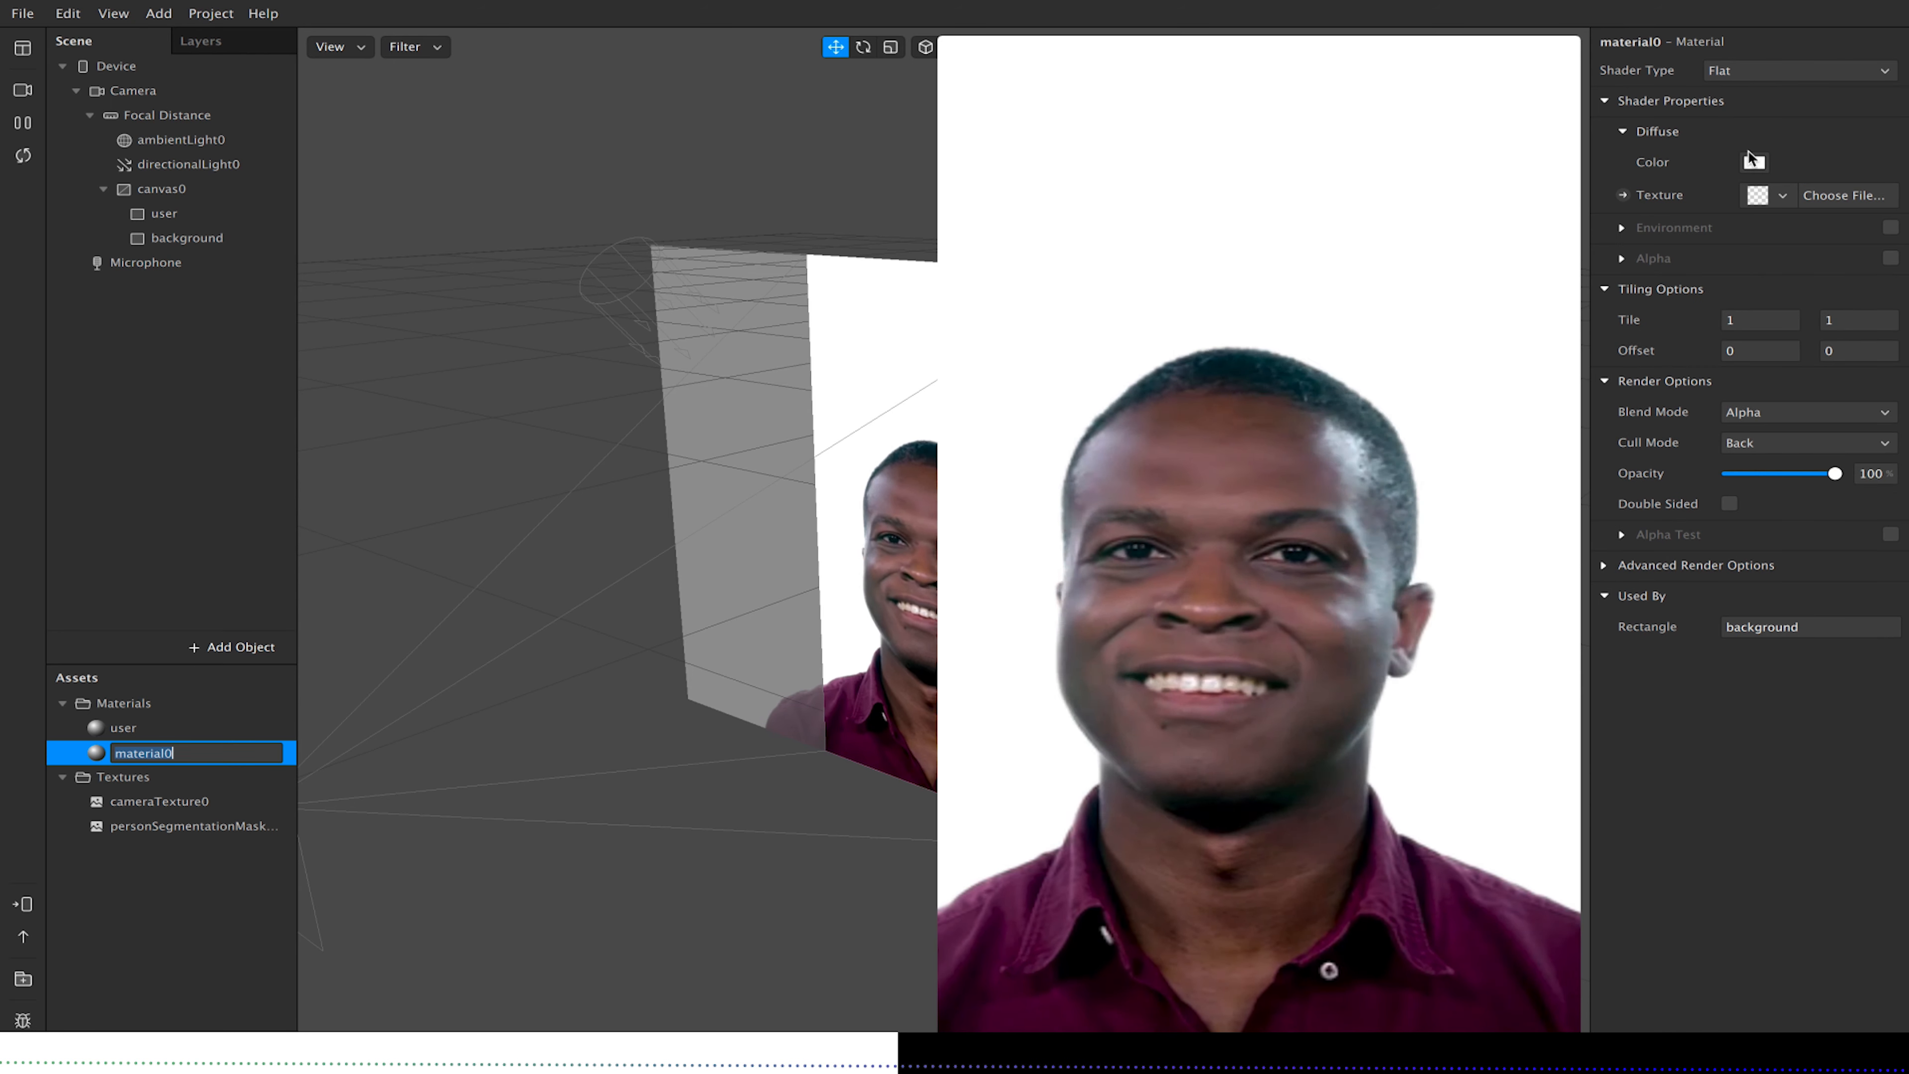
left_click_drag(1790, 464, 1761, 474)
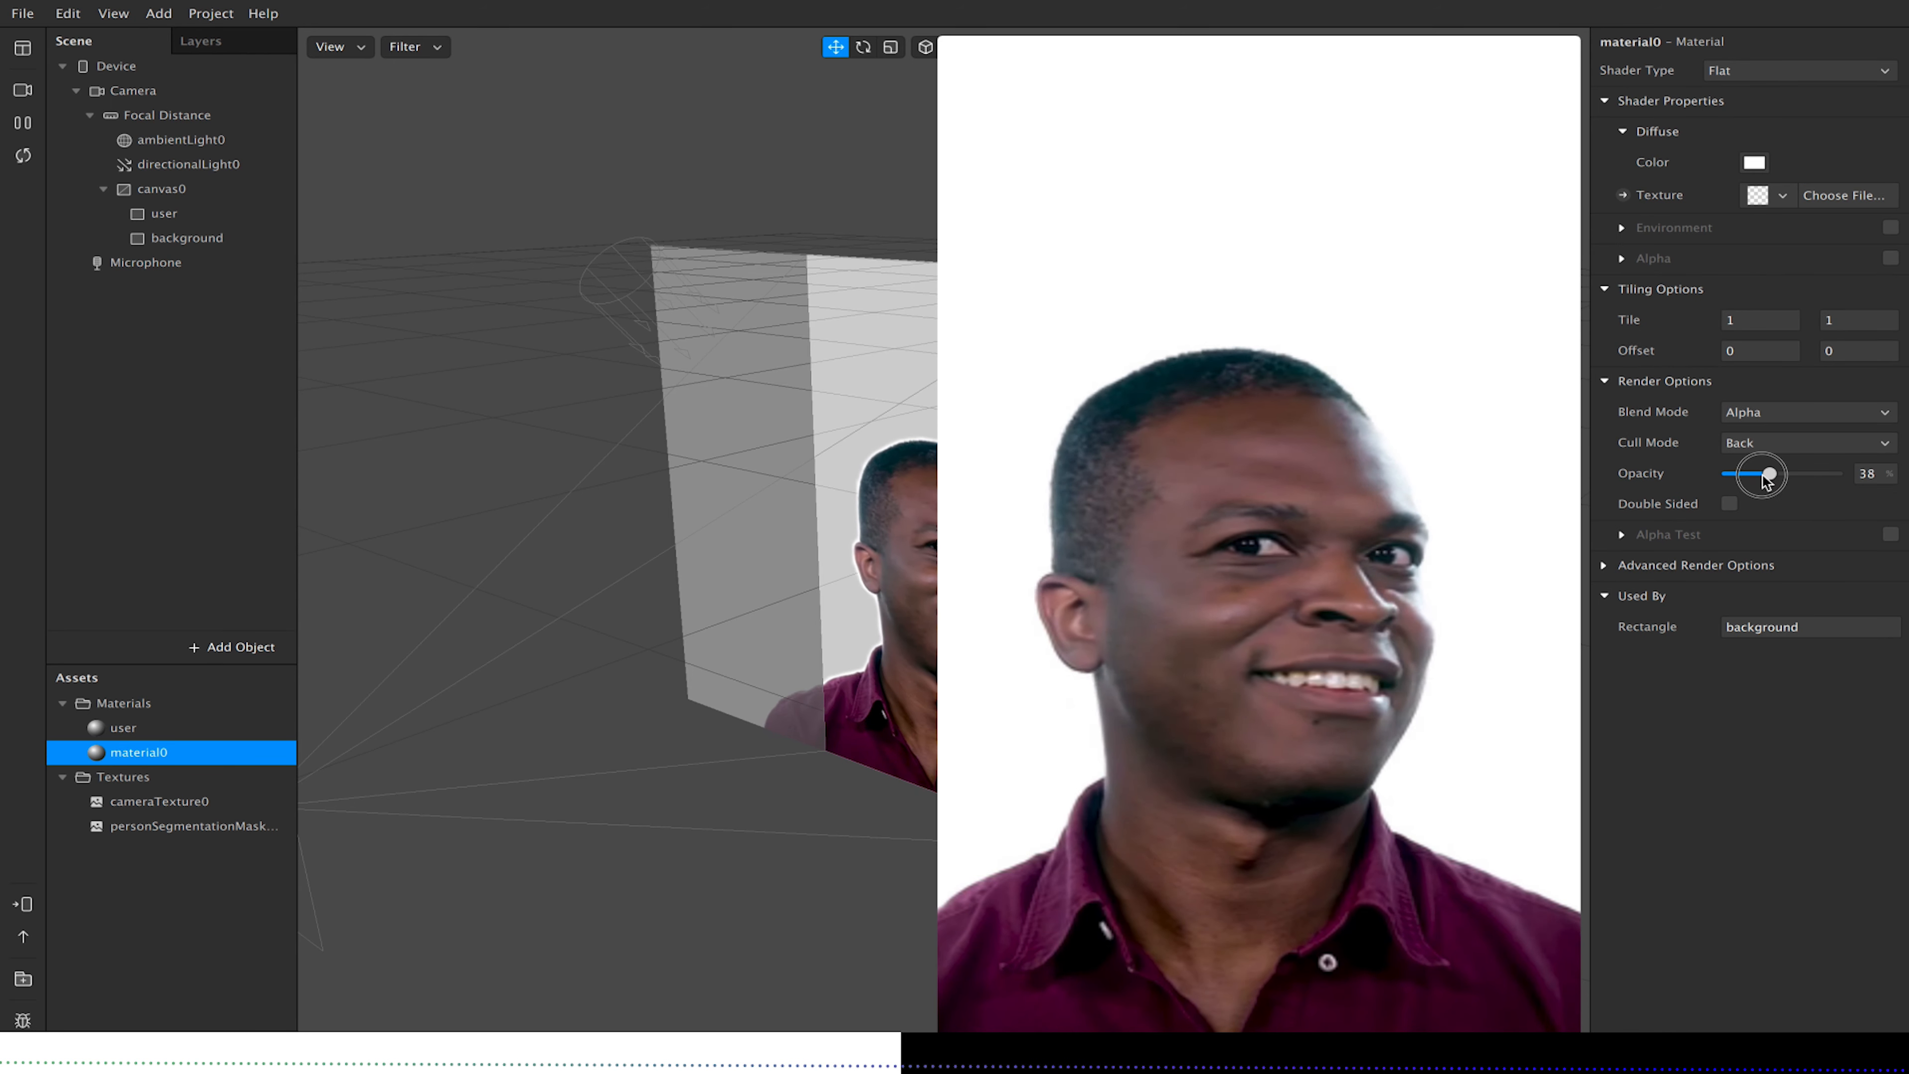
Set the background material's diffuse color to cyan.
left_click(1755, 163)
left_click_drag(88, 843, 46, 856)
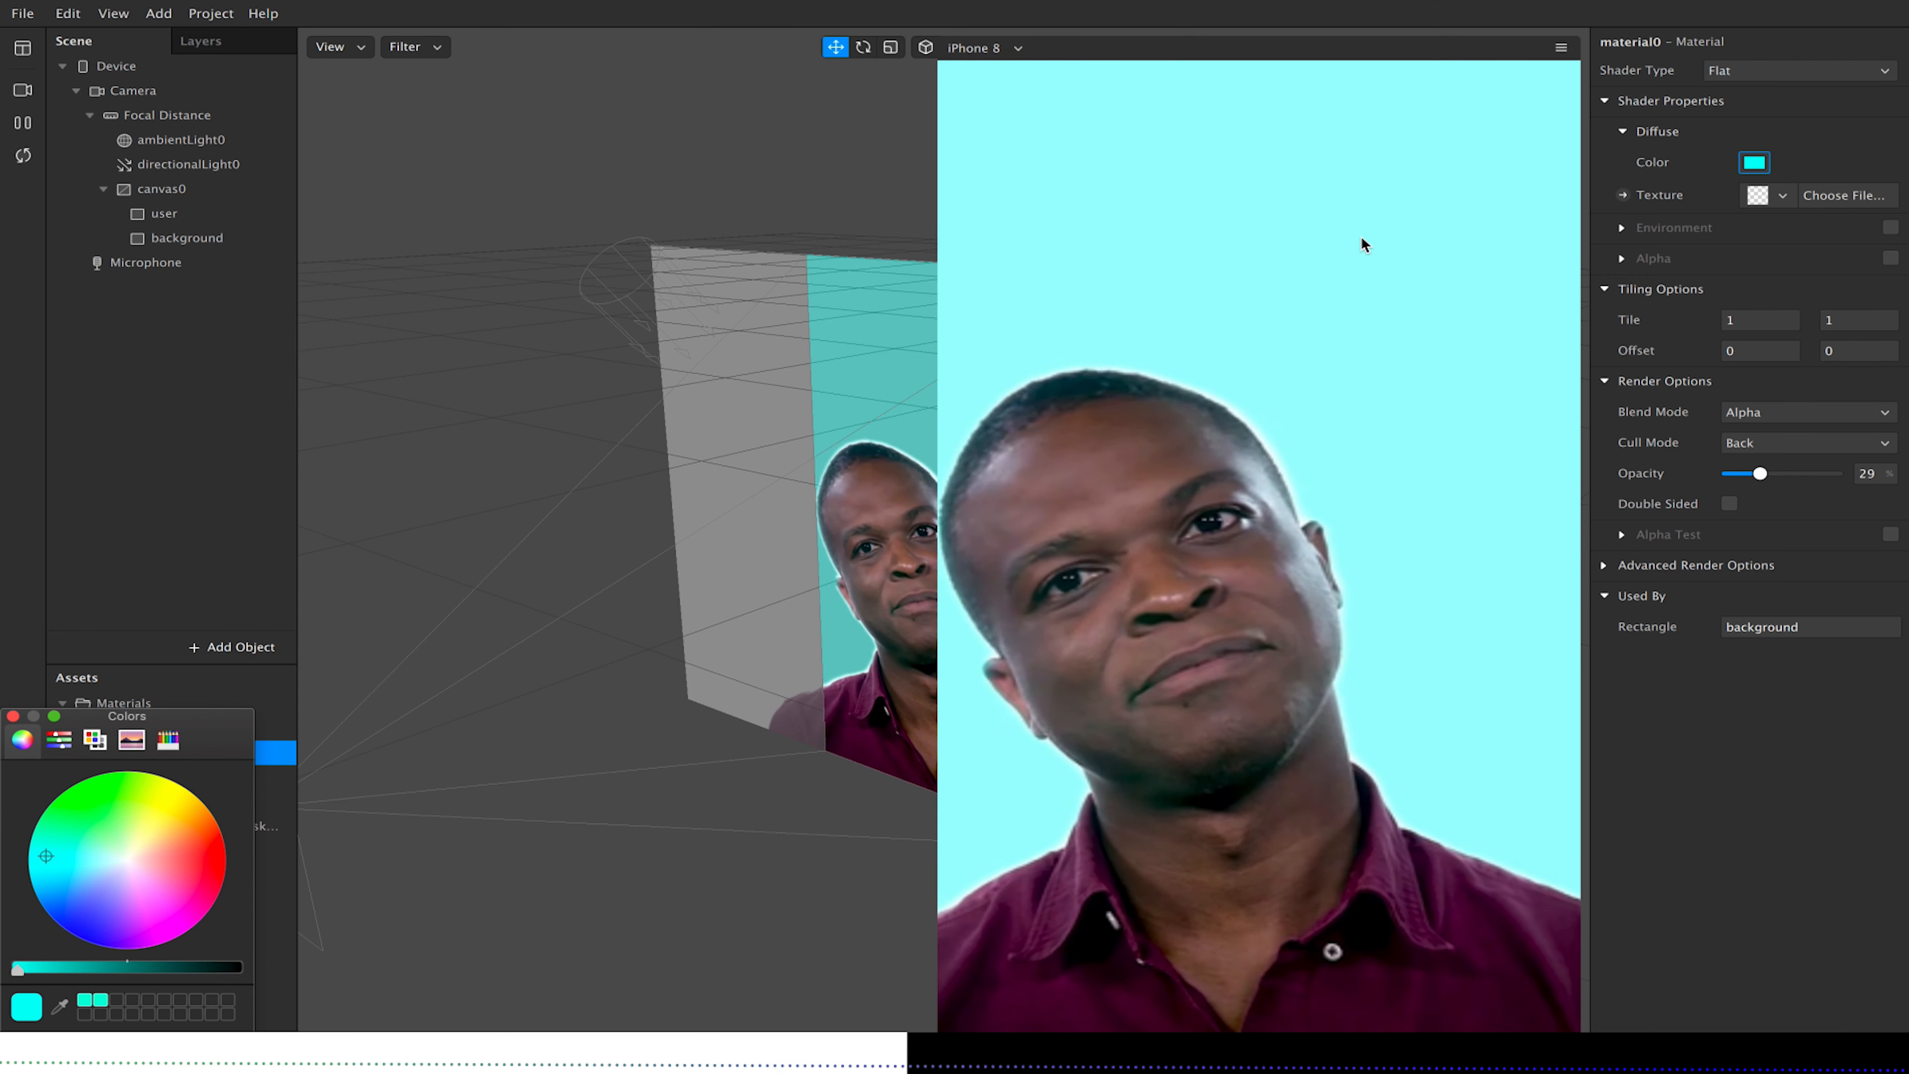
left_click(1345, 242)
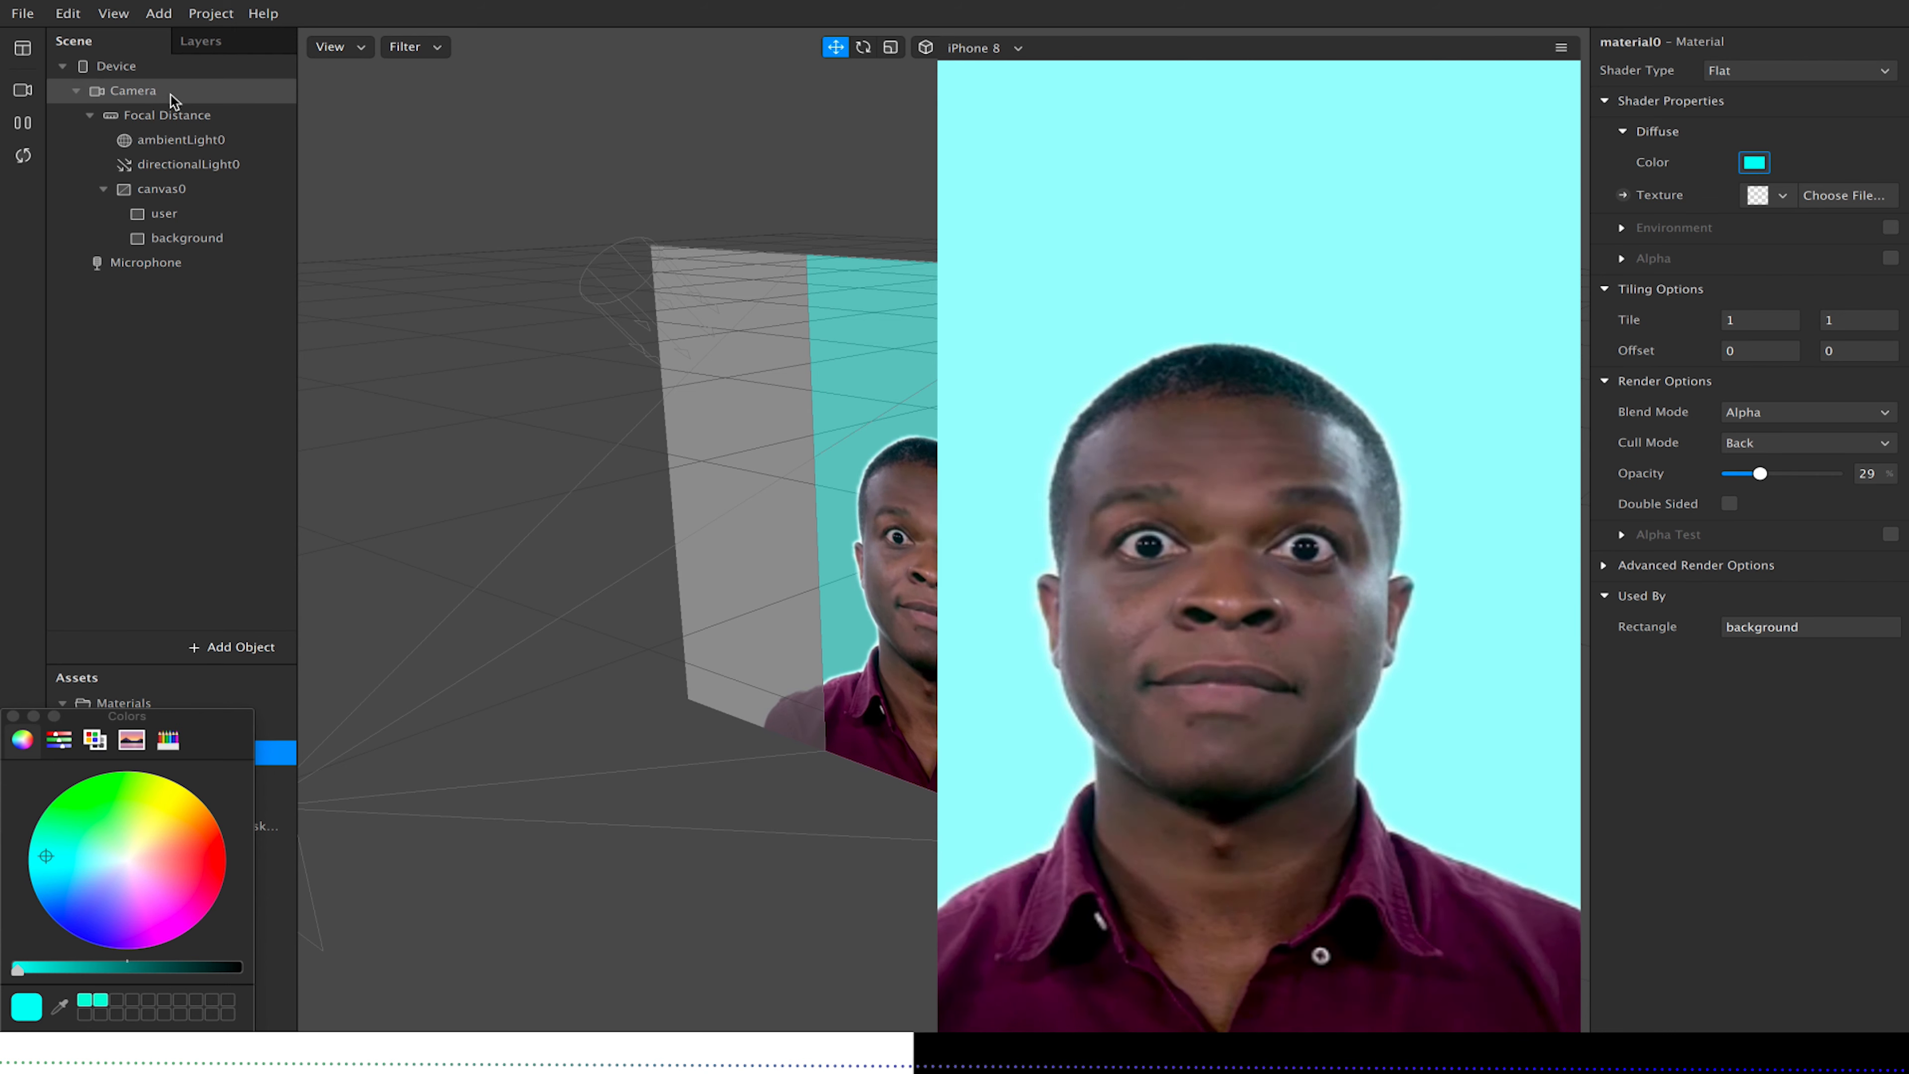
Preview the effect on the FaceTime HD Camera, return to the first real-time simulation clip, and close the color picker.
left_click(24, 91)
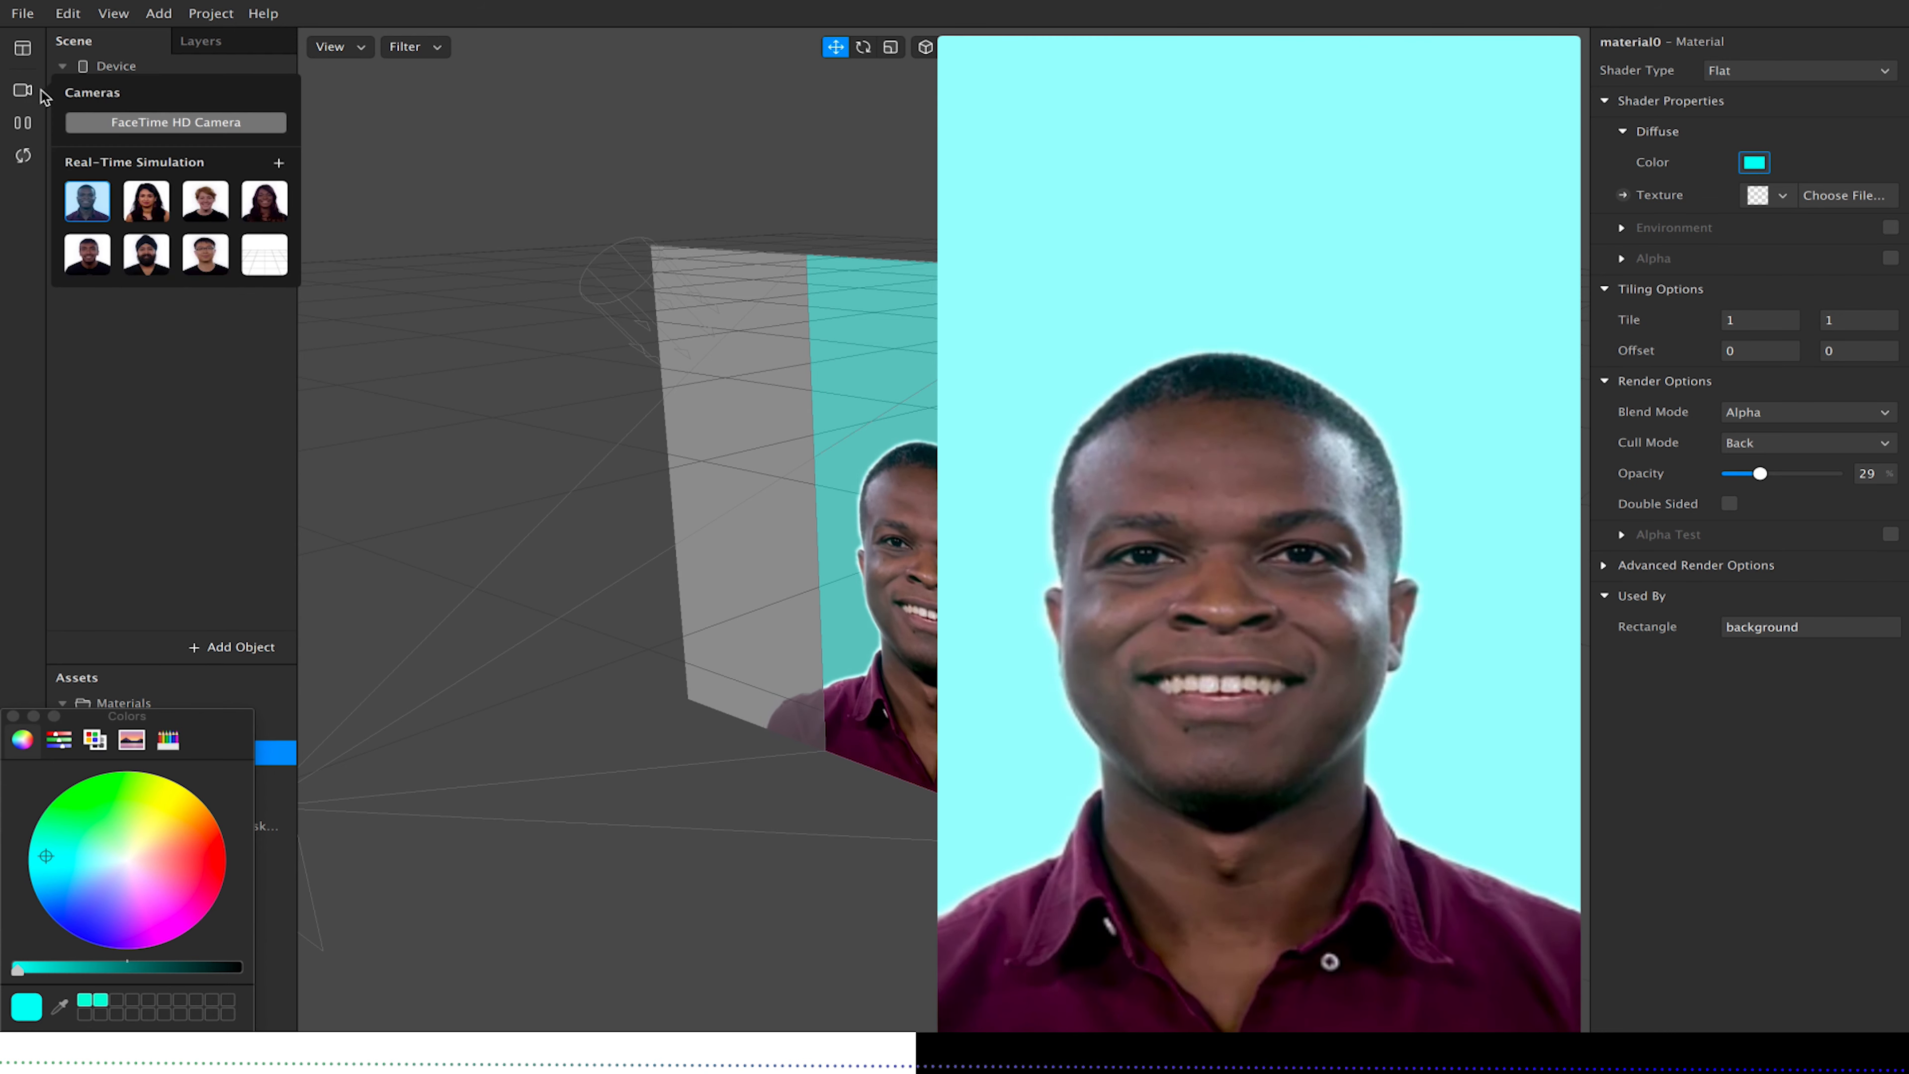
left_click(144, 123)
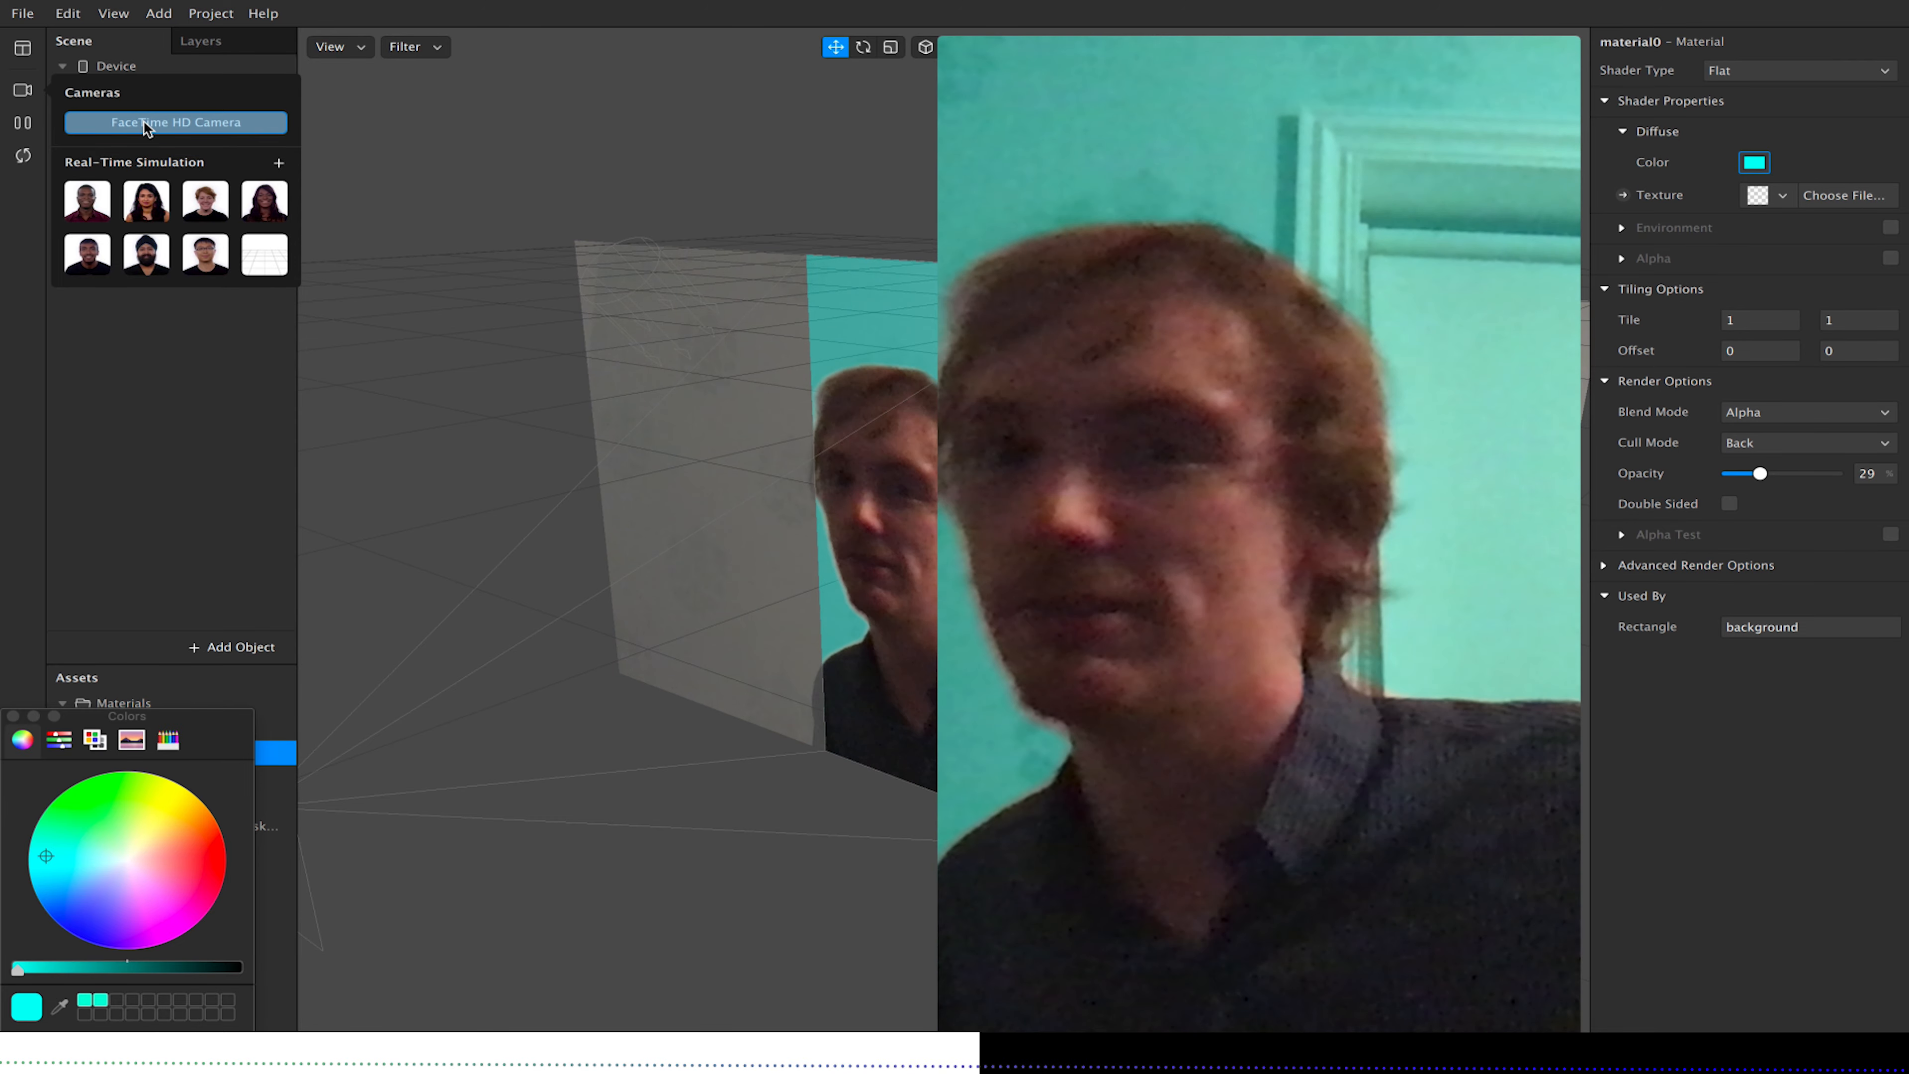
mouse_move(106, 133)
left_click(87, 201)
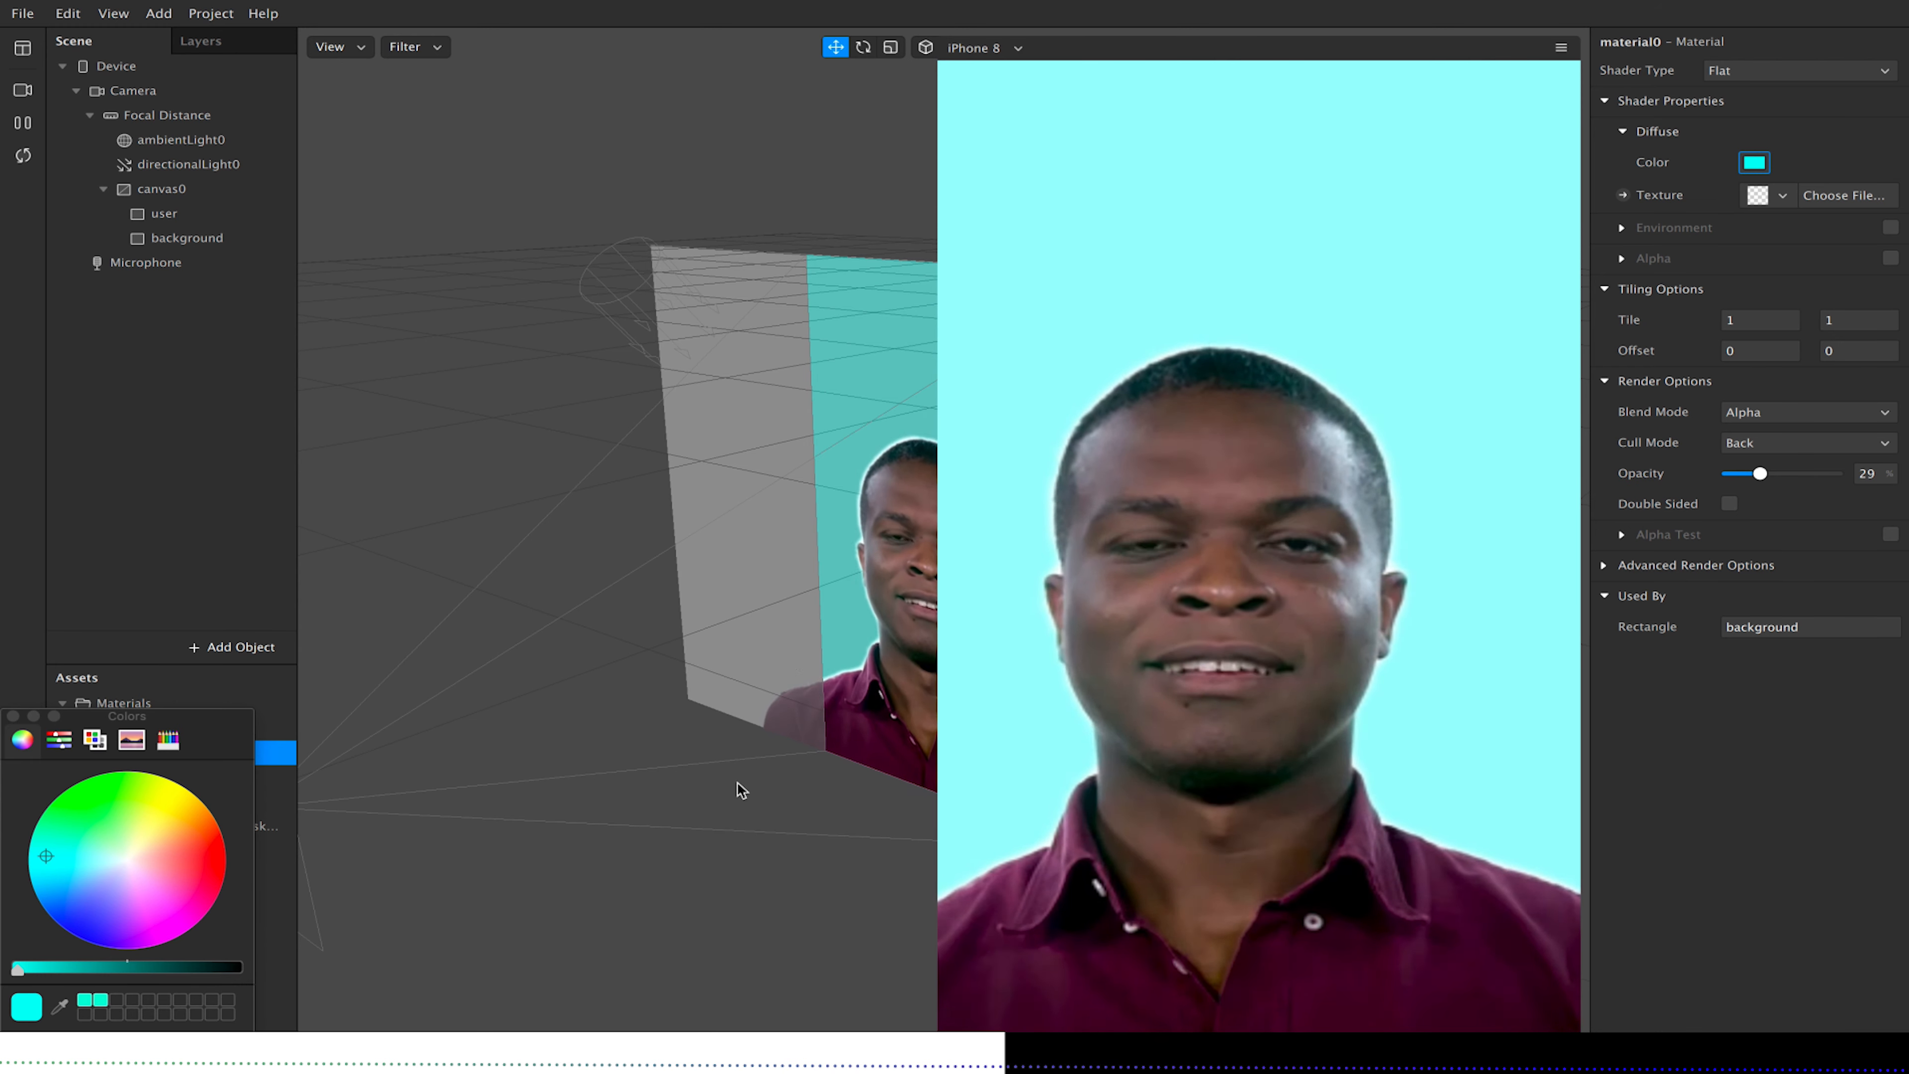
left_click(13, 716)
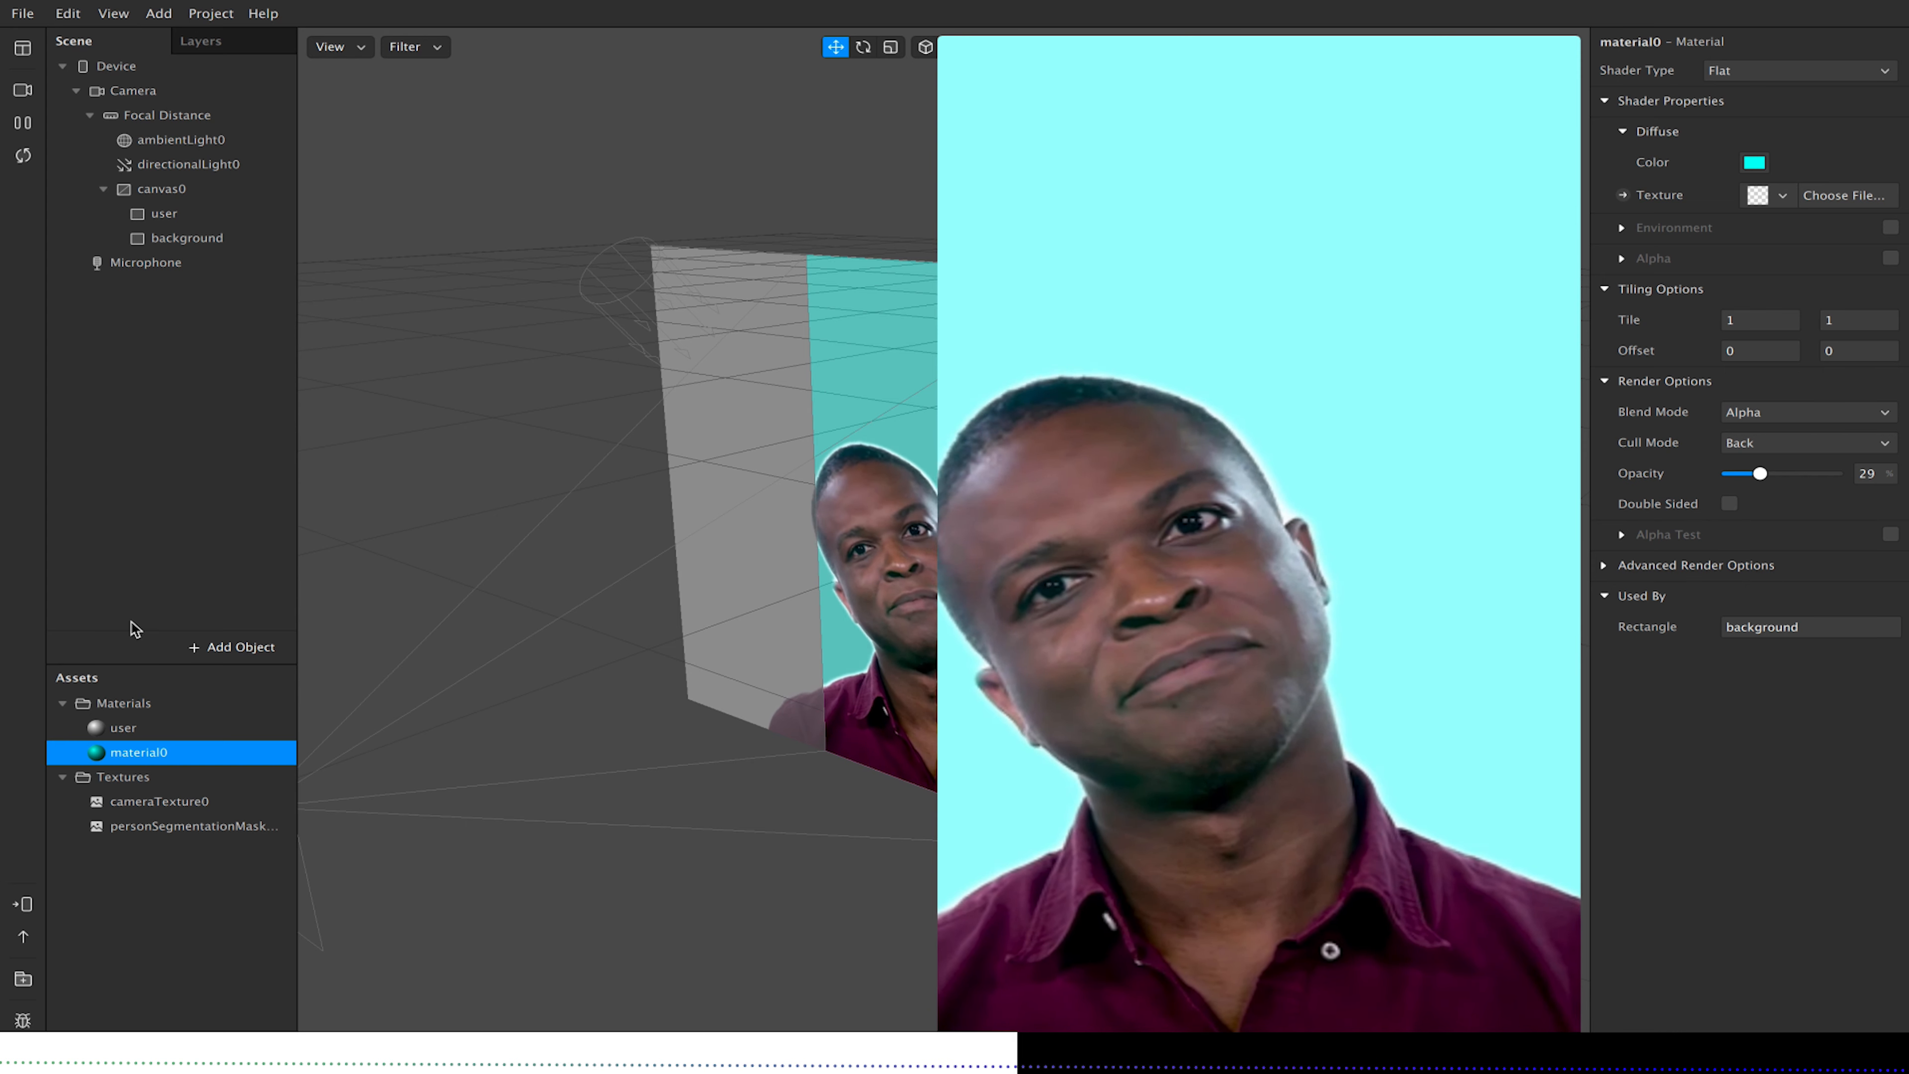
Add a particle system to the scene and assign it to the mid layer.
left_click(229, 647)
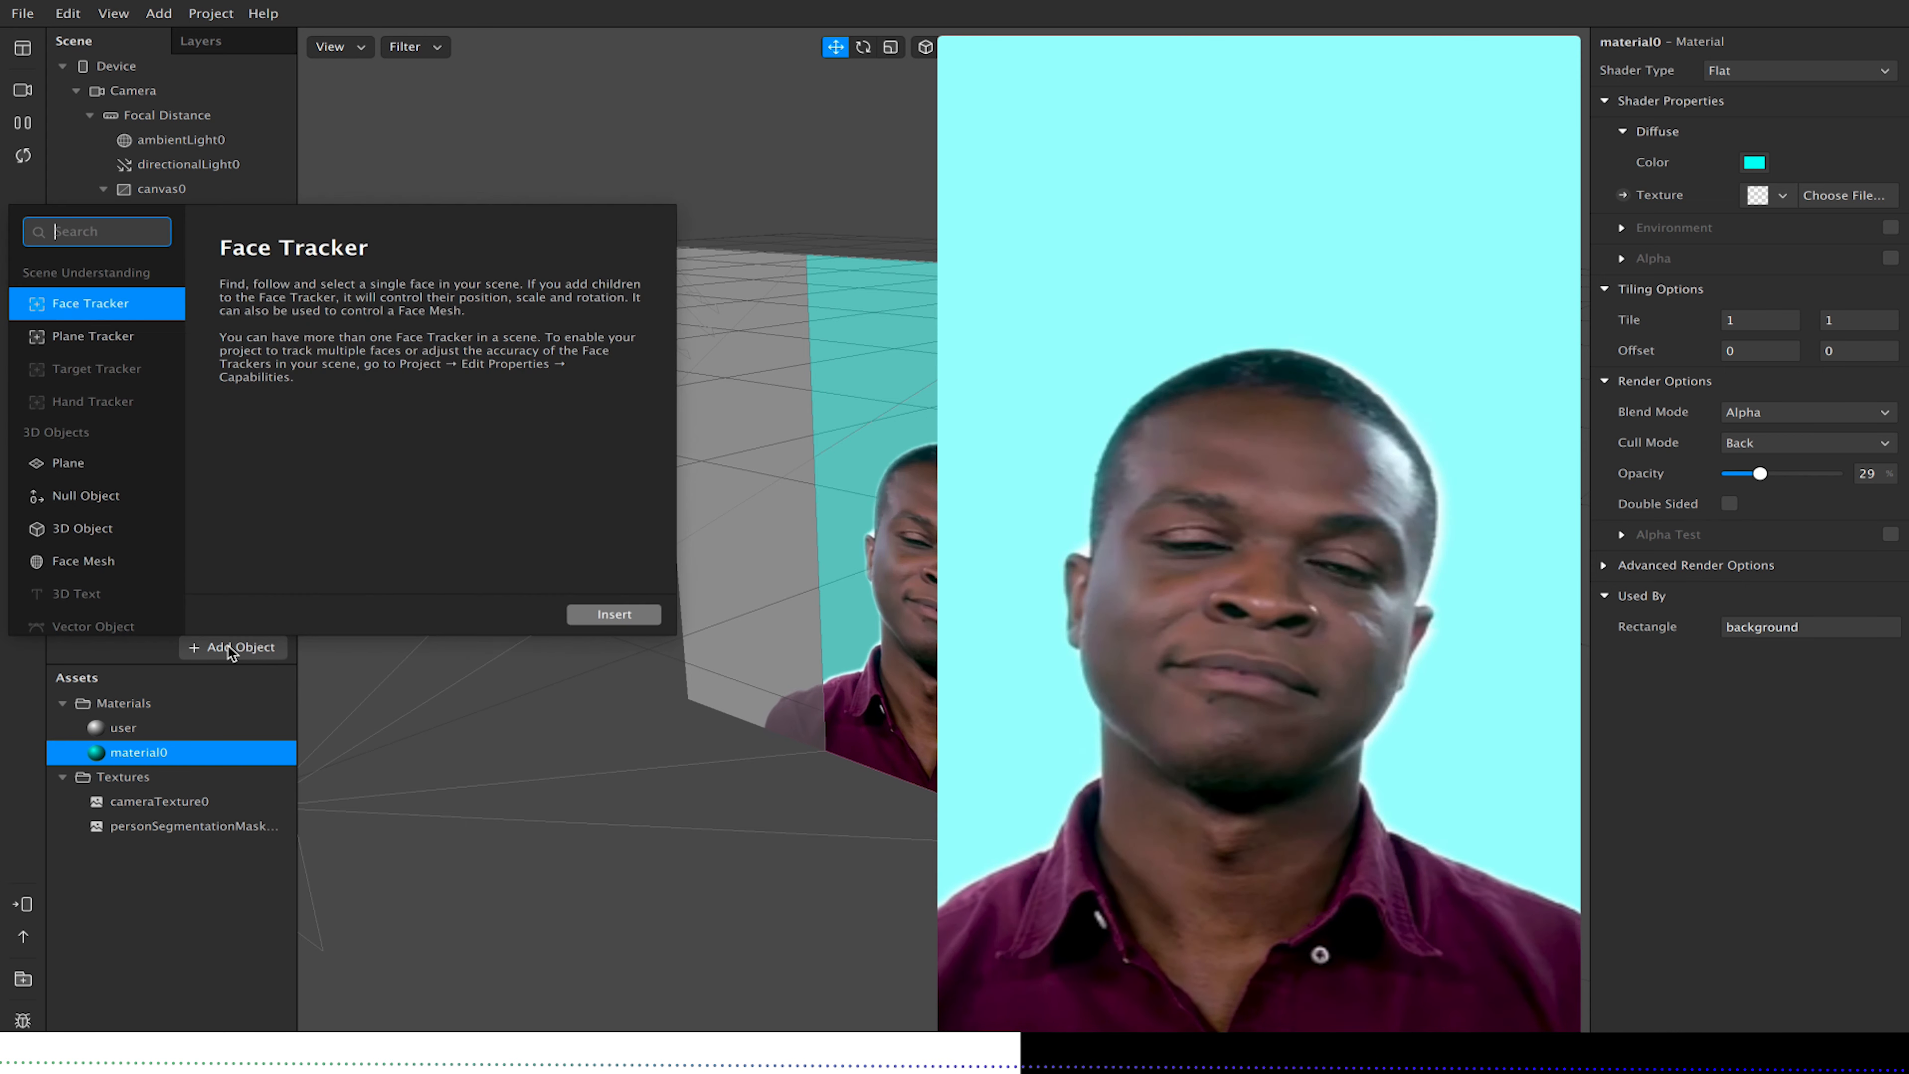
scroll(111, 584, "down", 5)
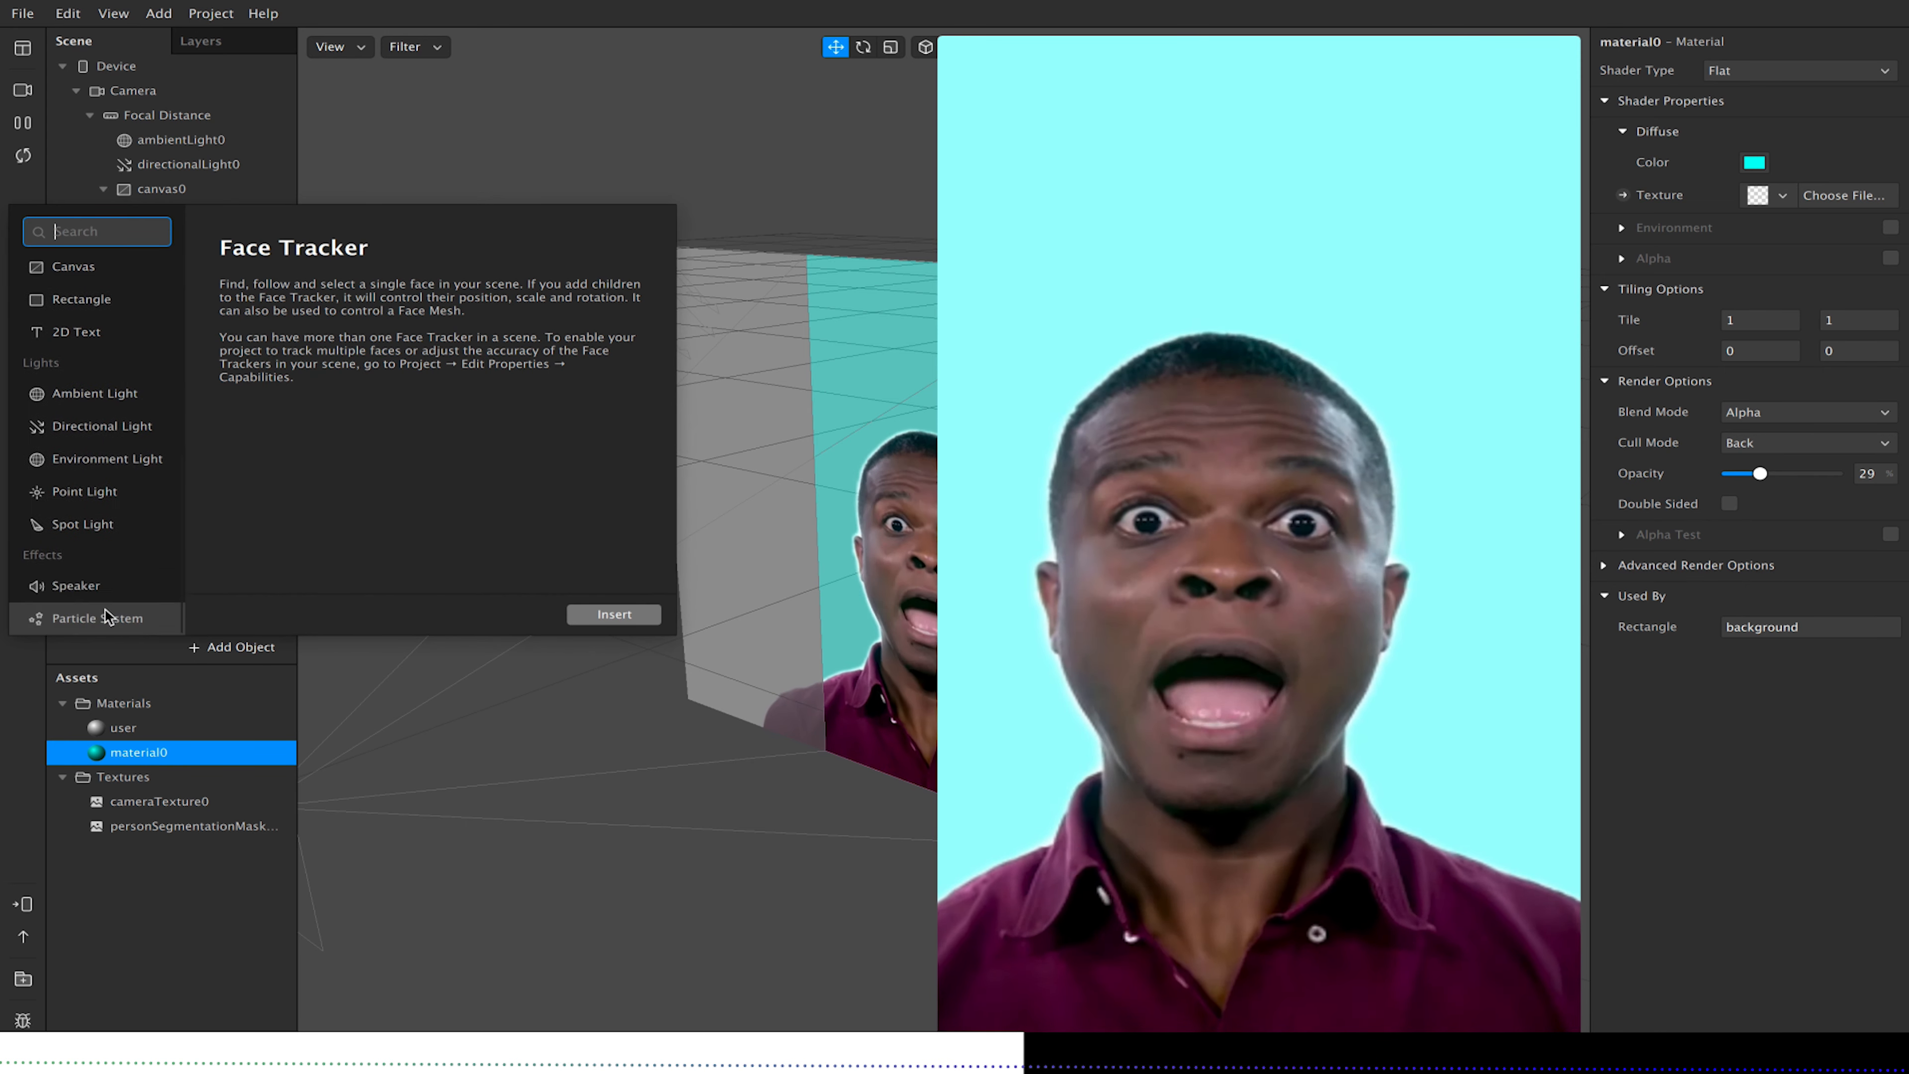
left_click(104, 615)
left_click(614, 614)
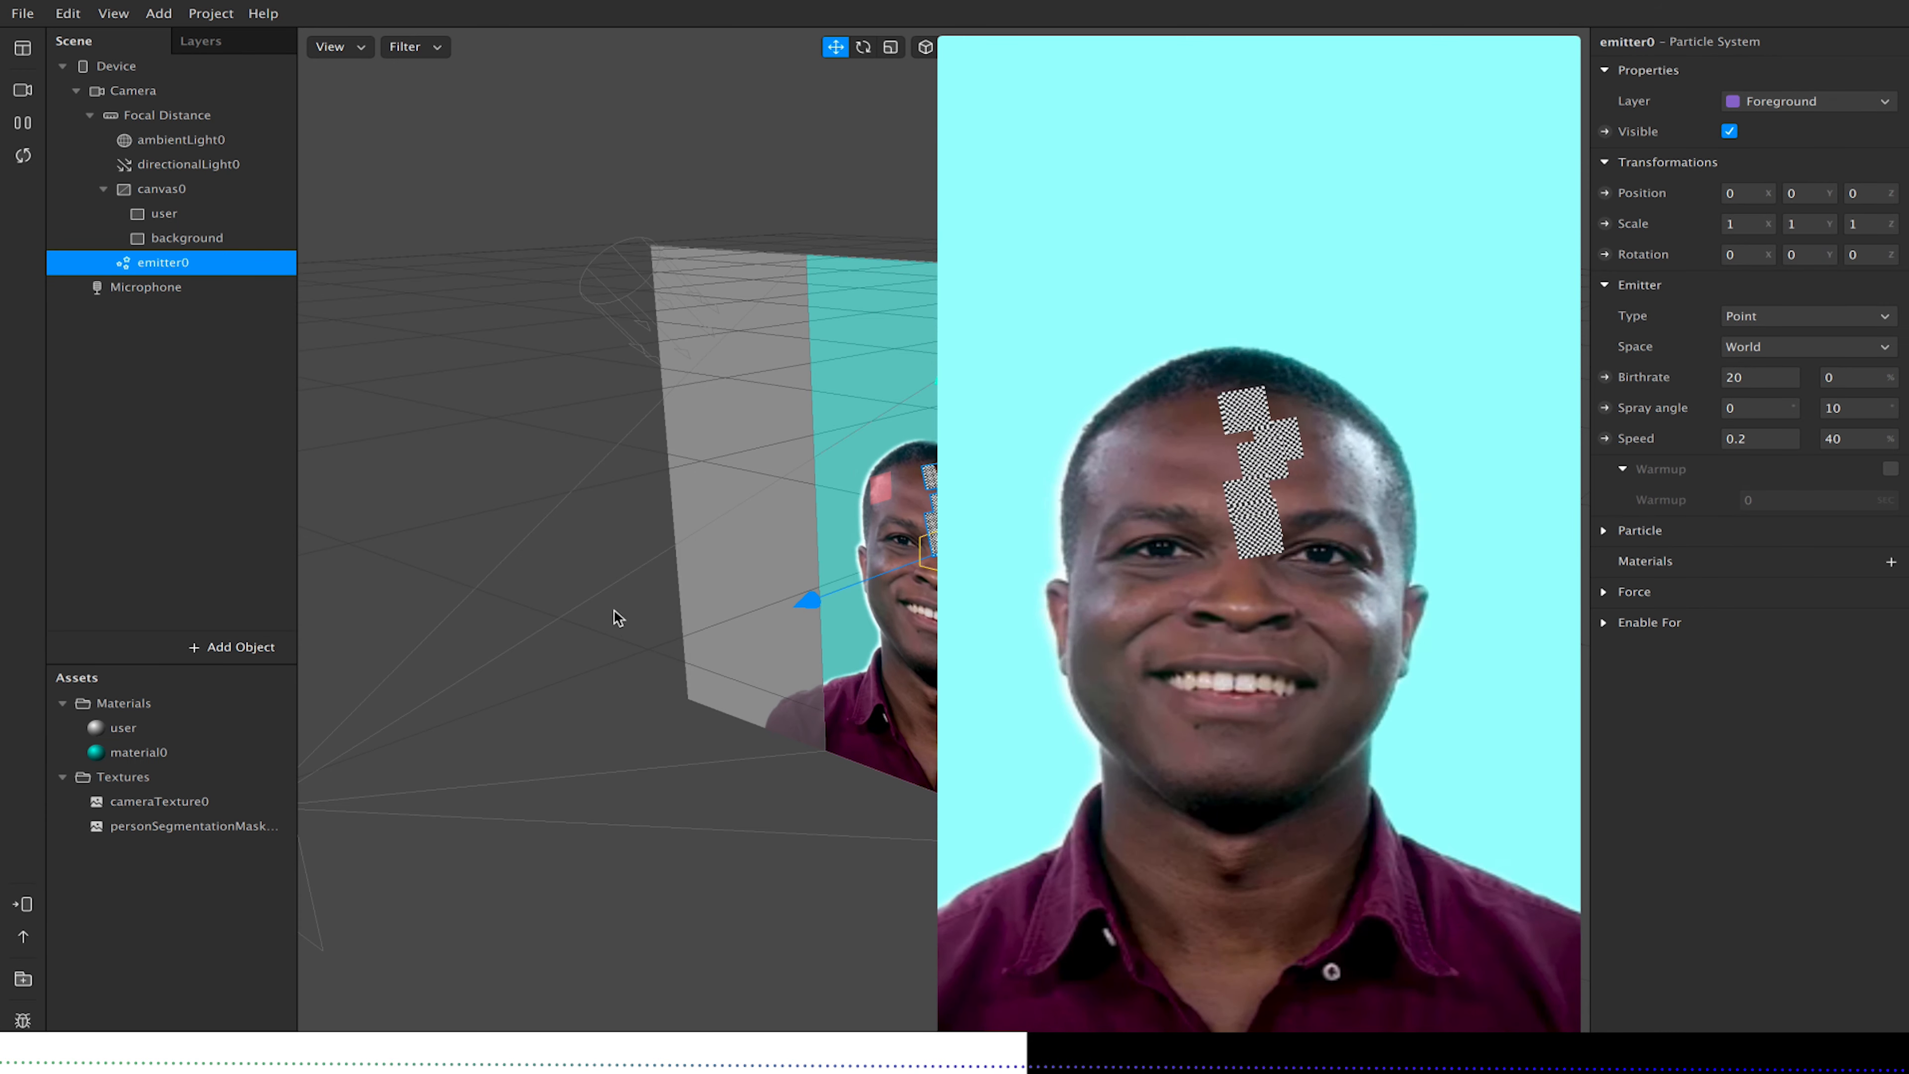
left_click(1783, 104)
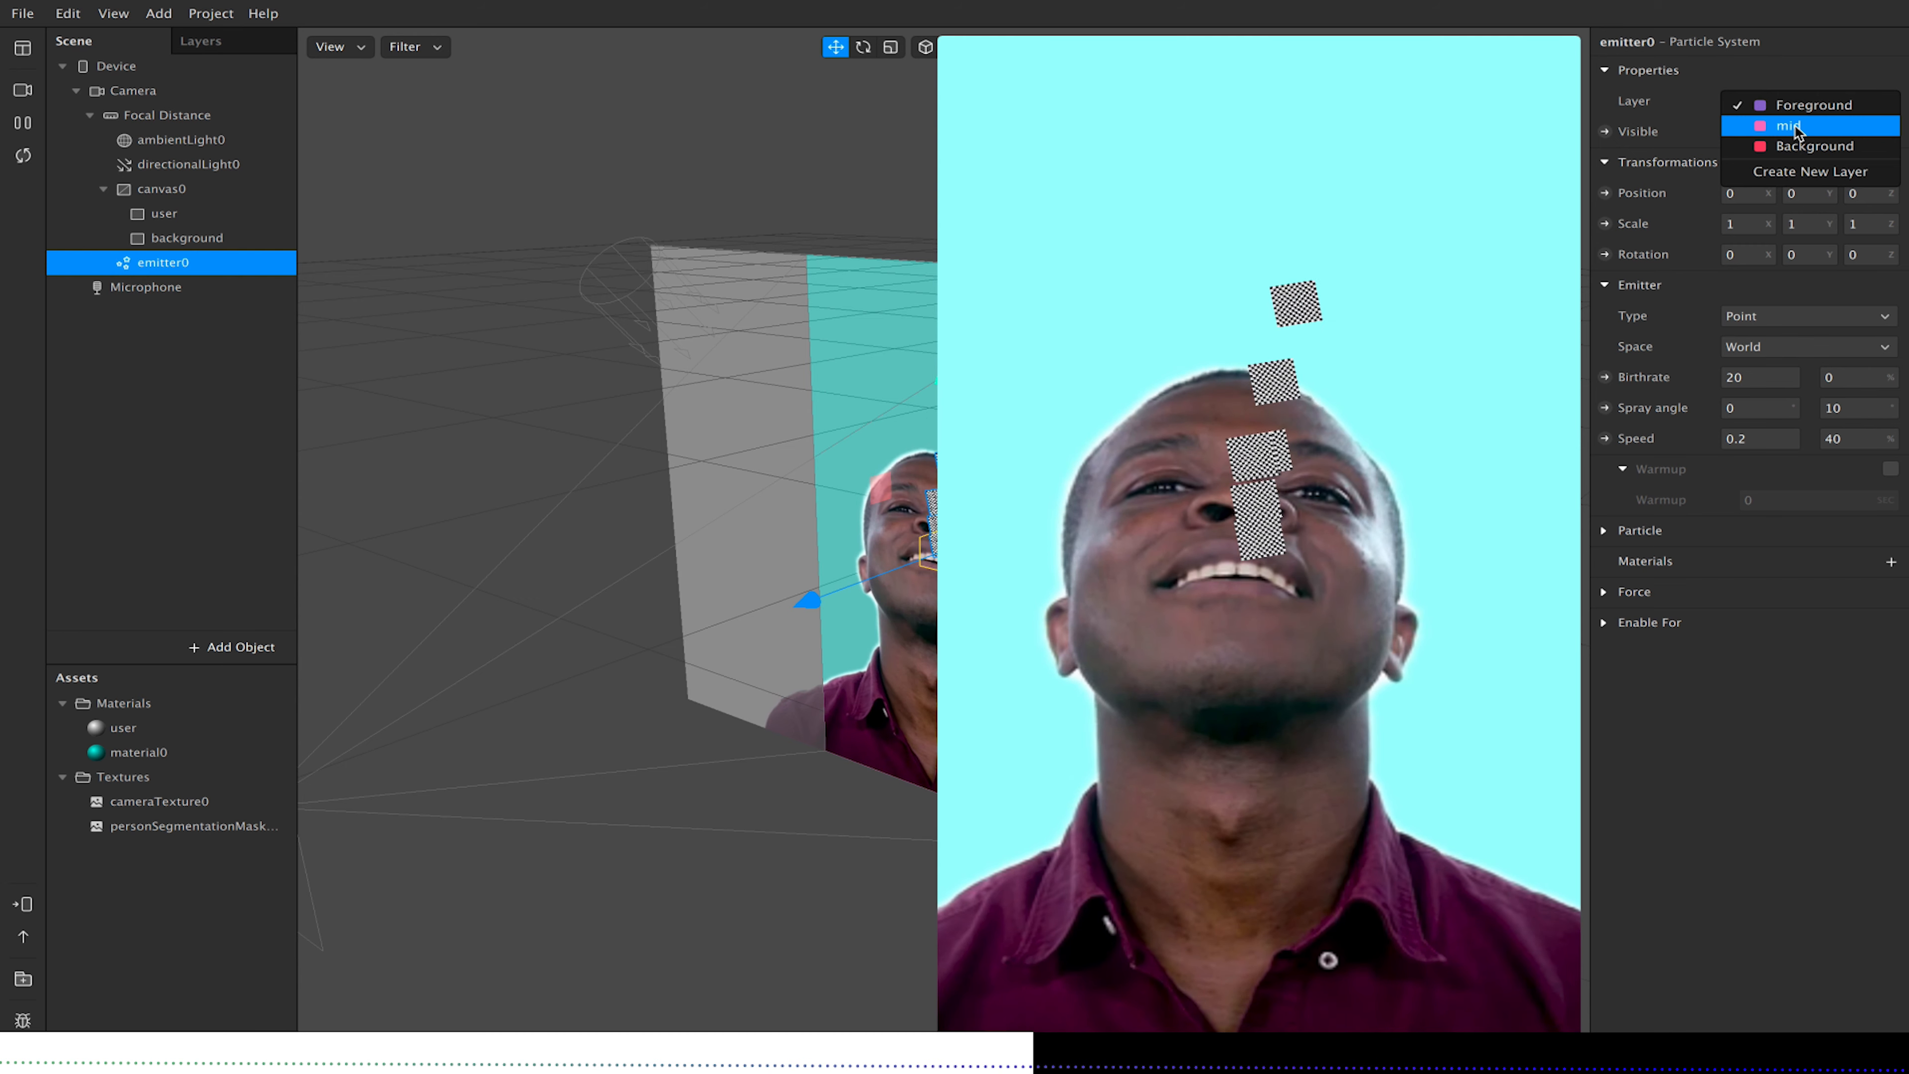
left_click(1796, 127)
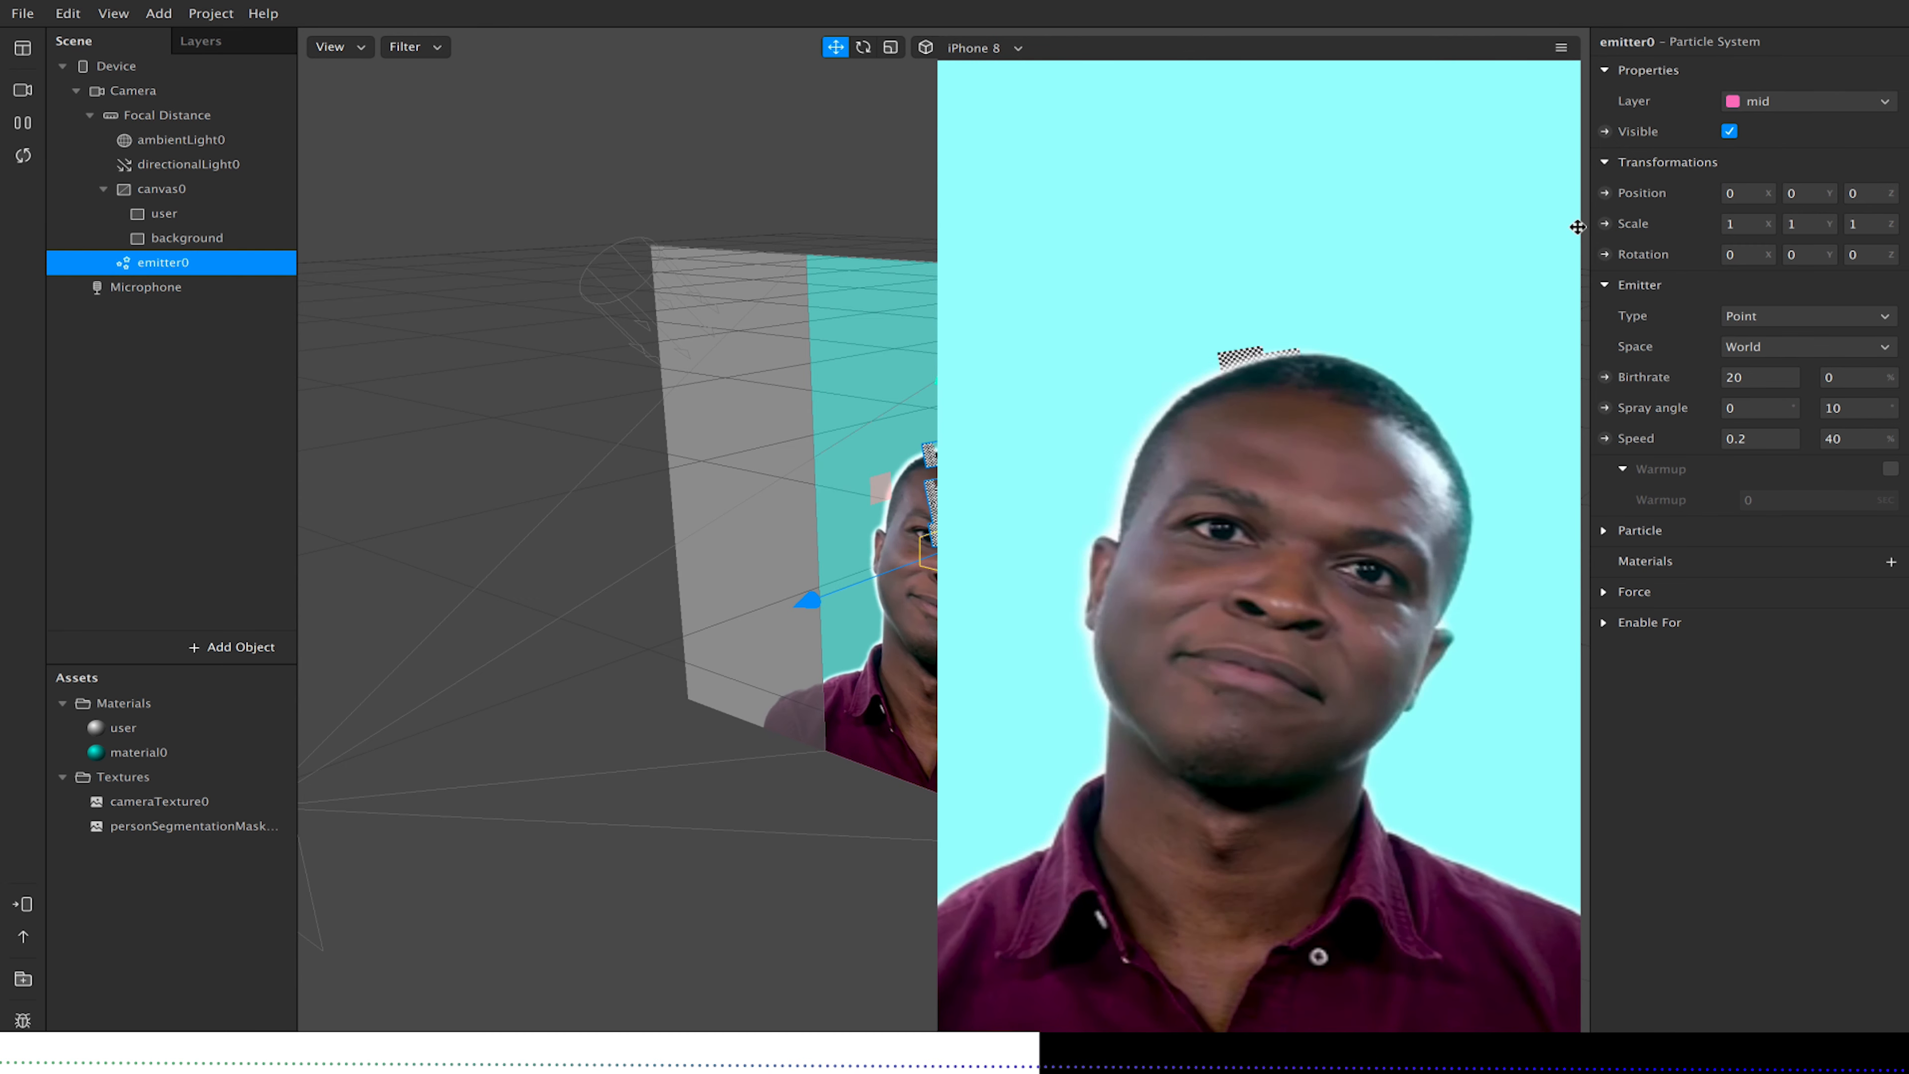
Change the particle emitter's type to Line and enable a warmup of 2 seconds.
left_click(1781, 321)
left_click(1781, 342)
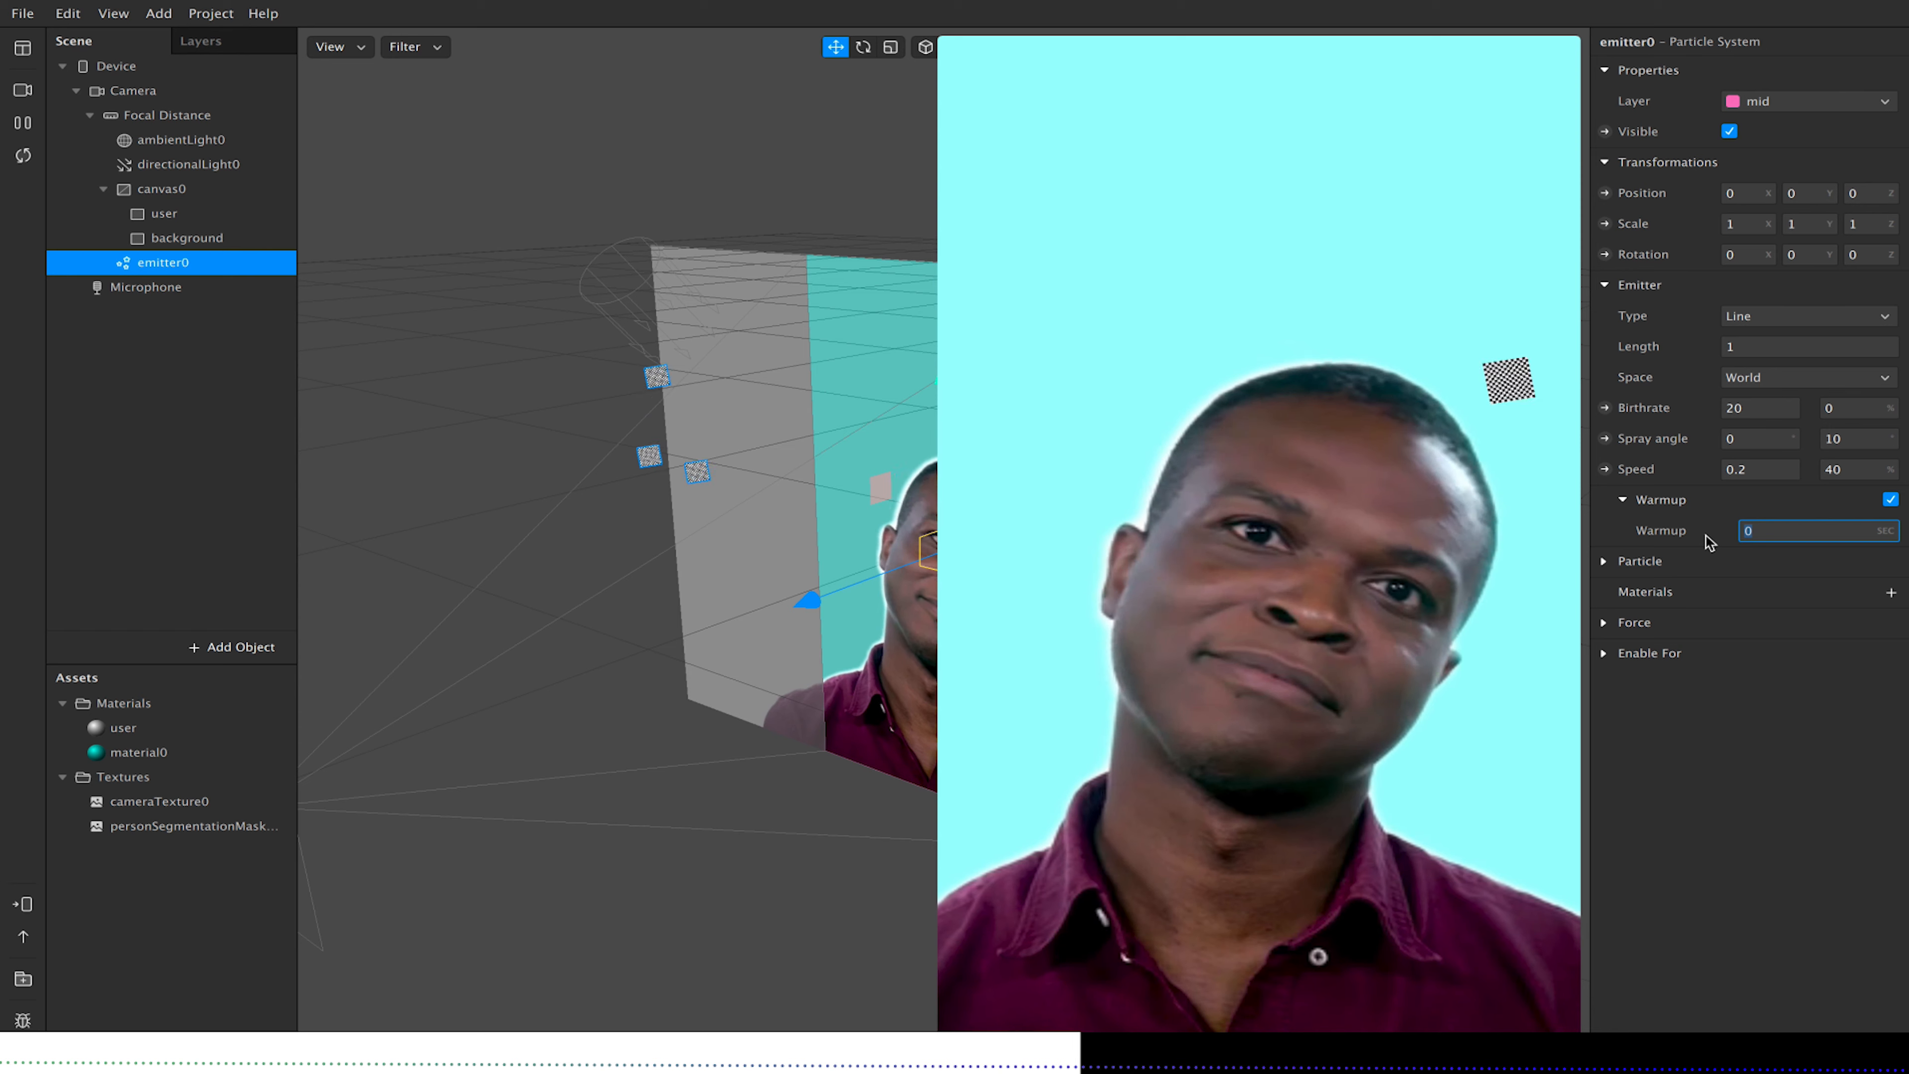
left_click(1607, 562)
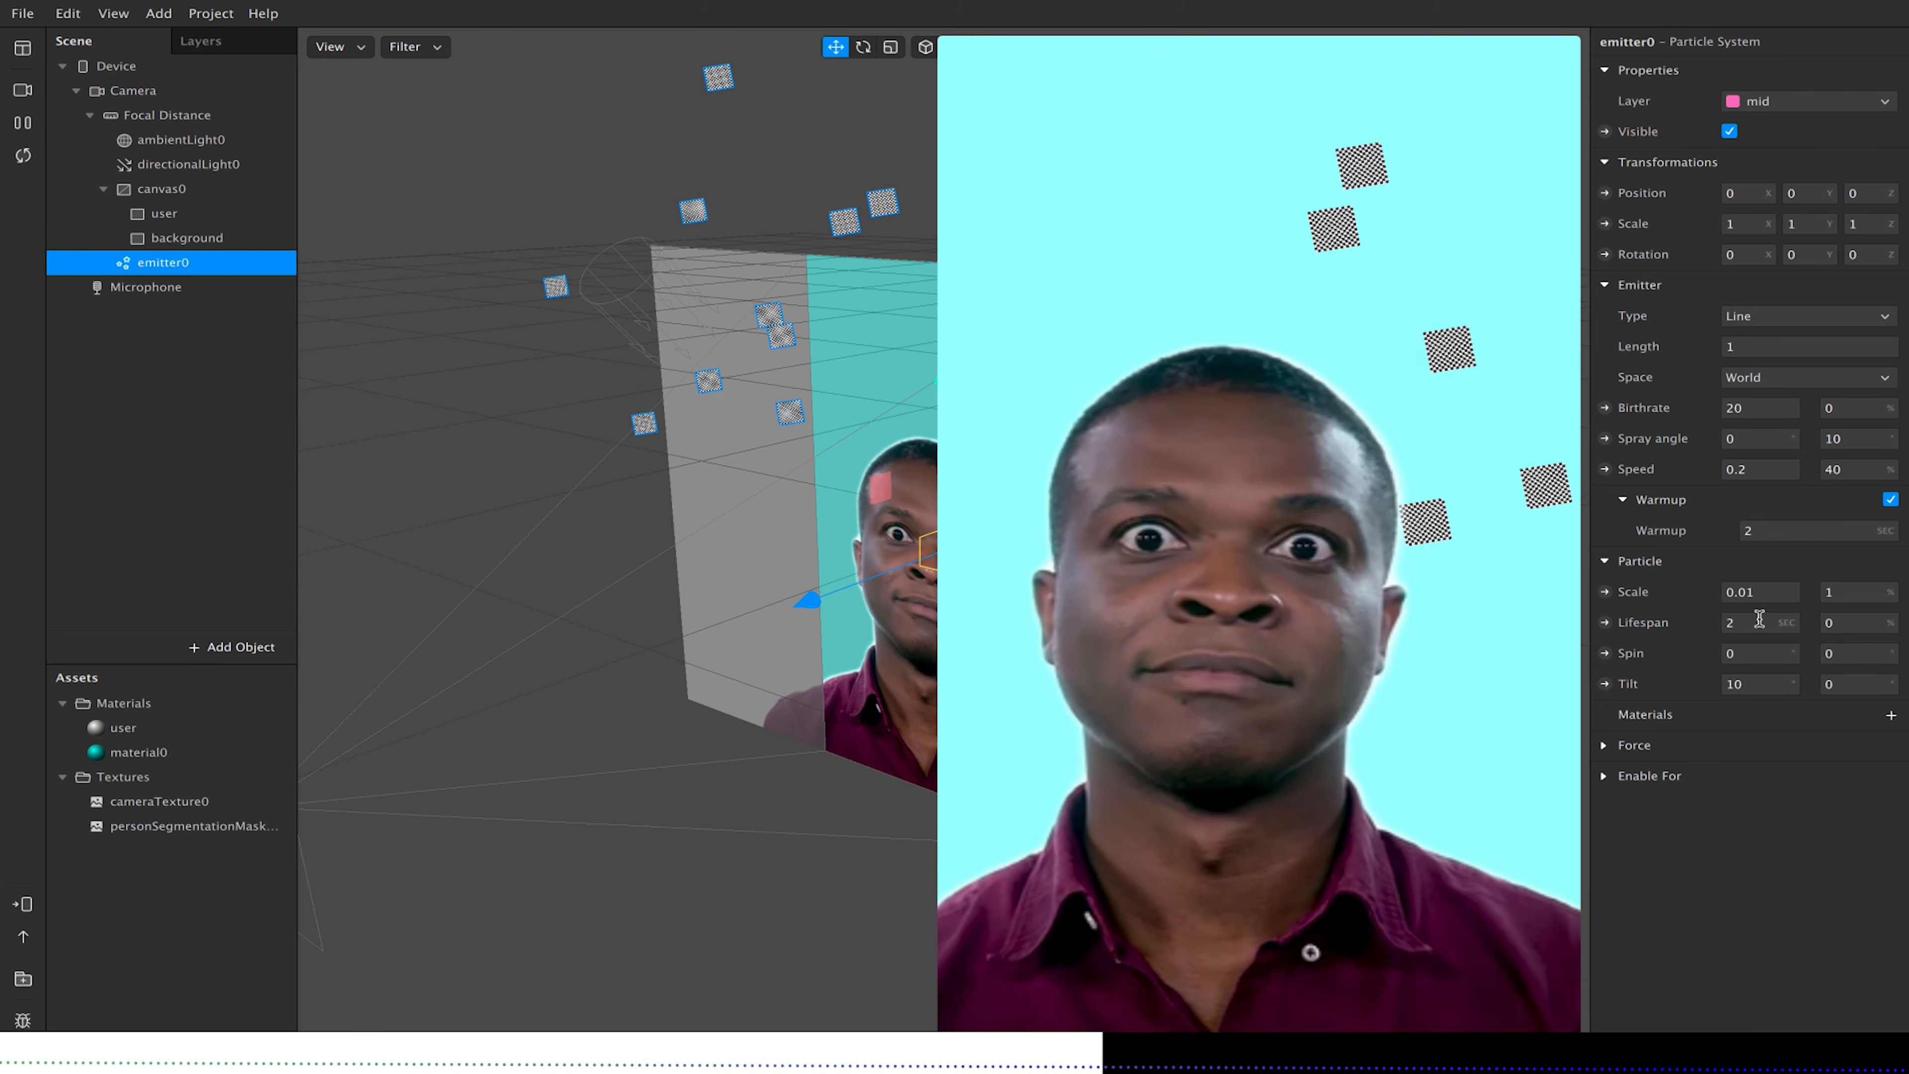
Set the variation of the particles' spin to 40, leaving the base spin at 0.
left_click_drag(1771, 653, 1693, 657)
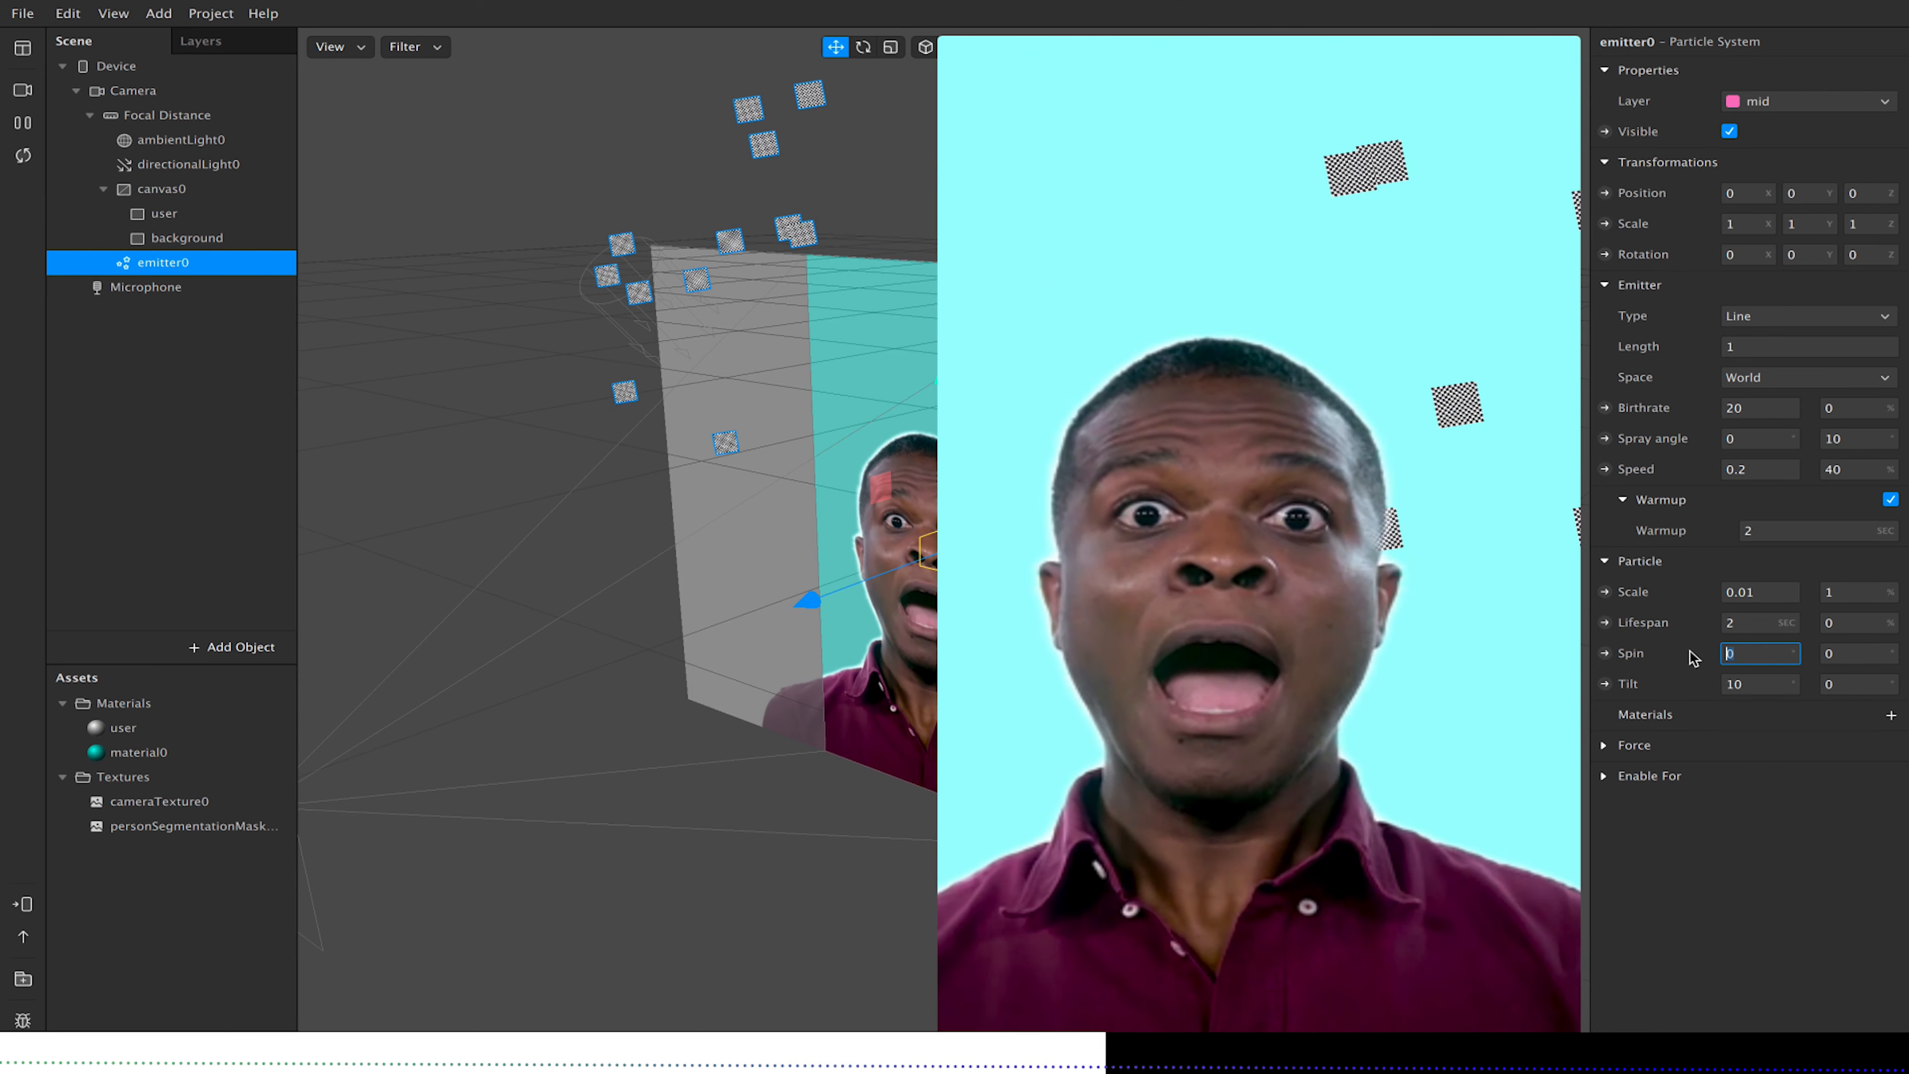
key("Tab")
type("40")
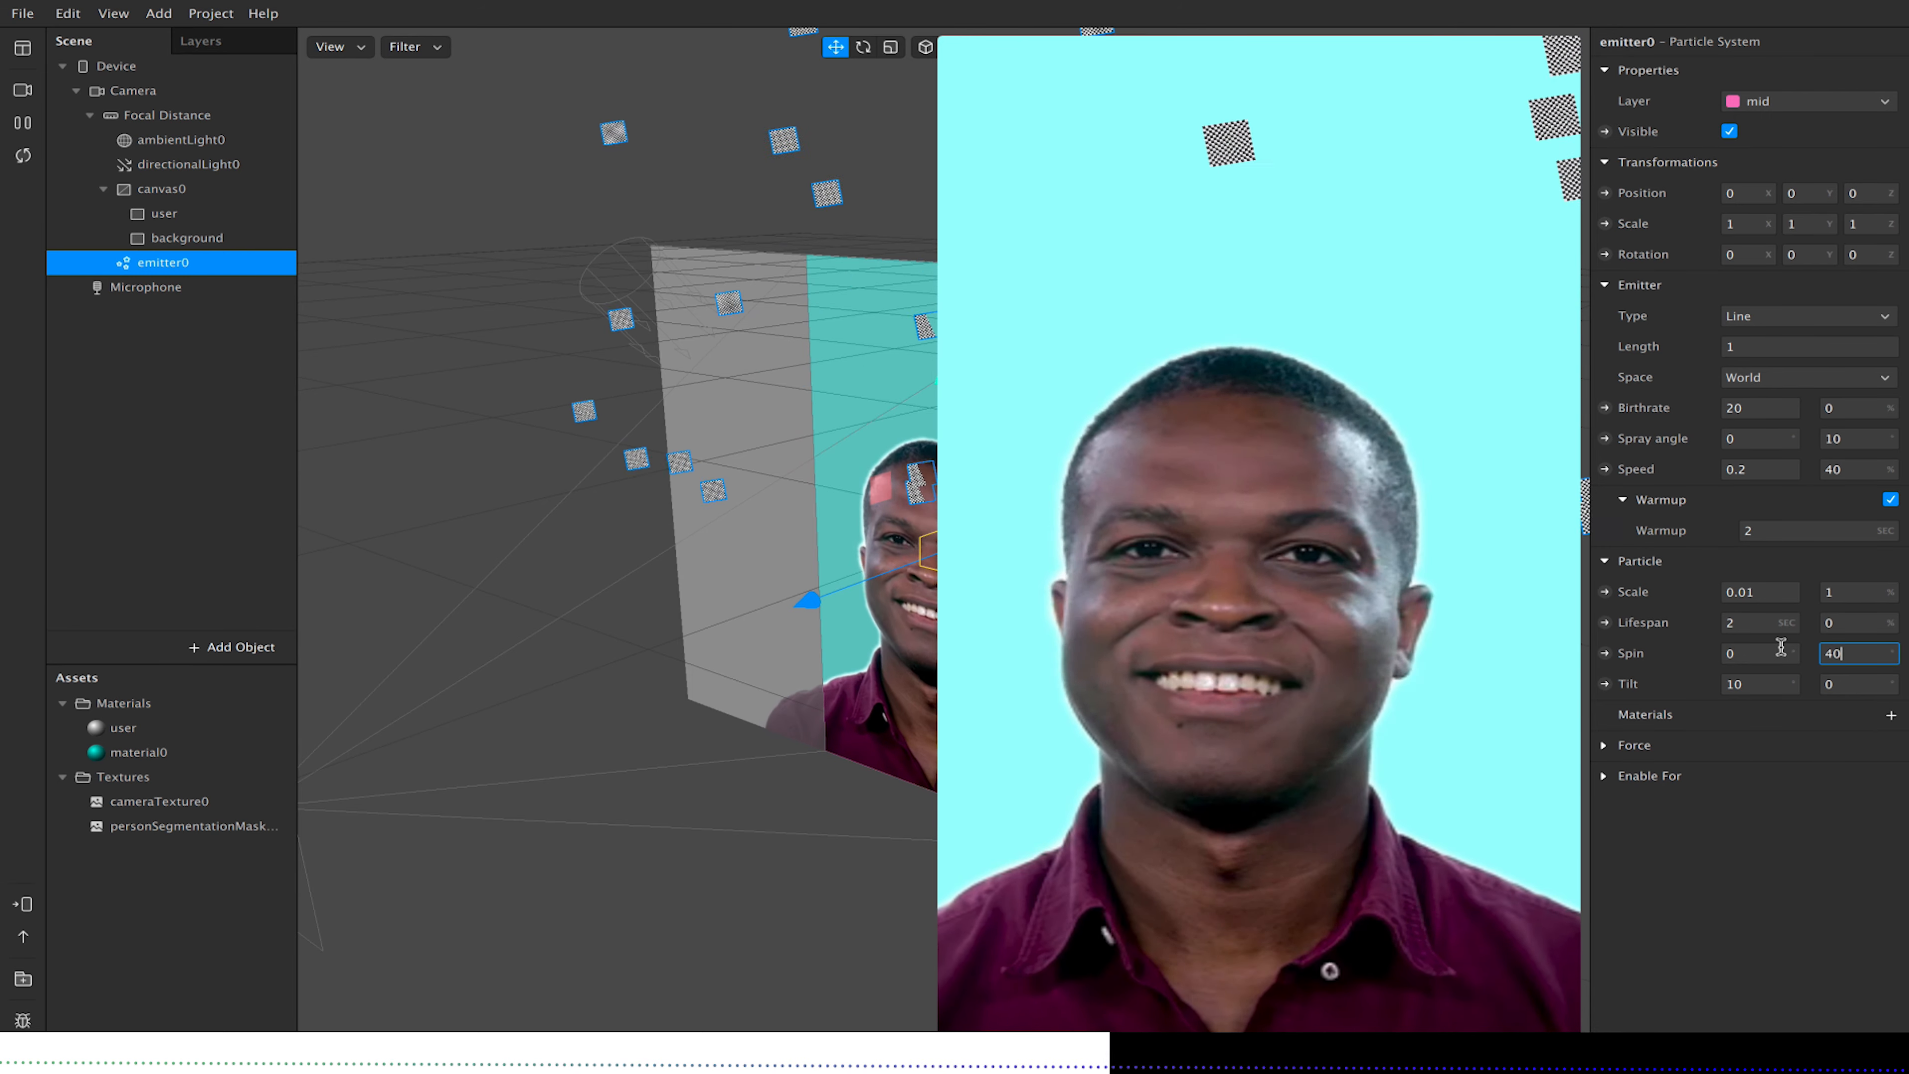
key("Return")
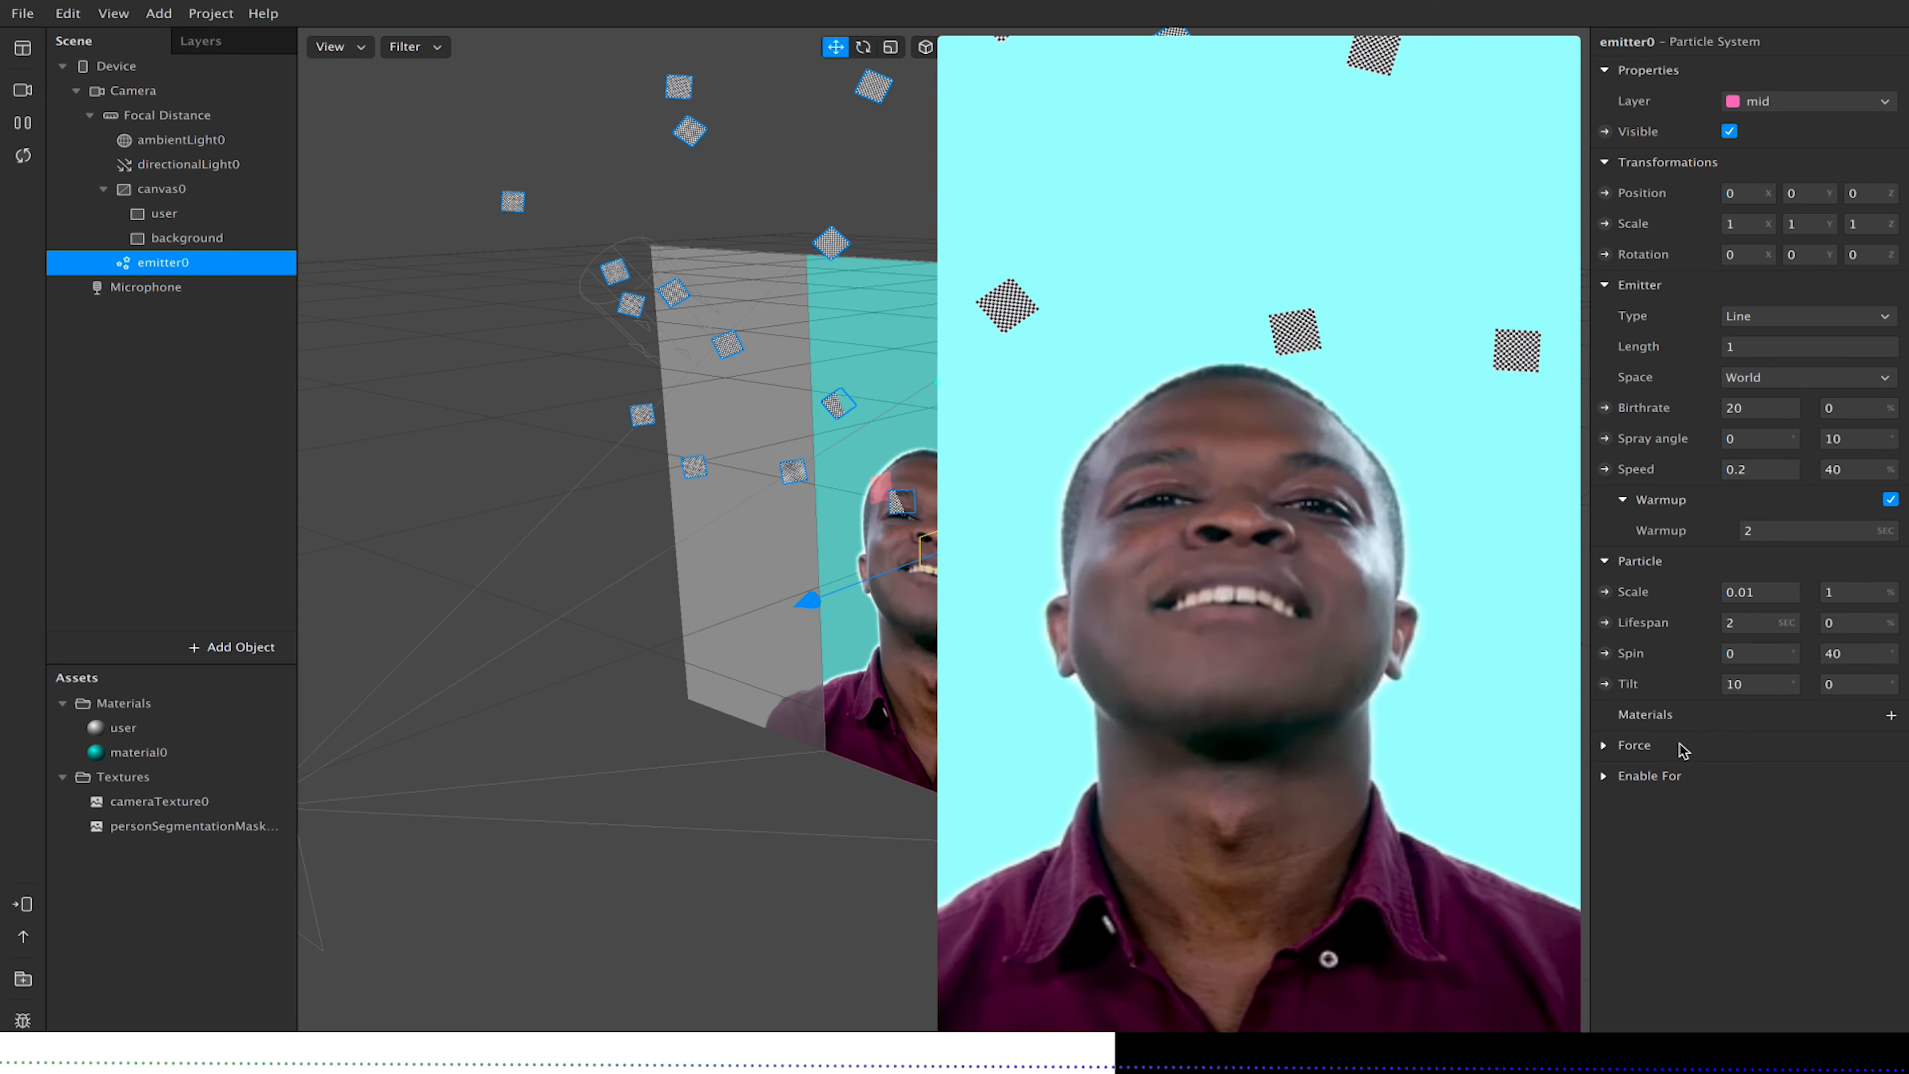
Enable the Drag force on the particle system, try a linear drag of 5, and reset it to 0.
left_click(1604, 744)
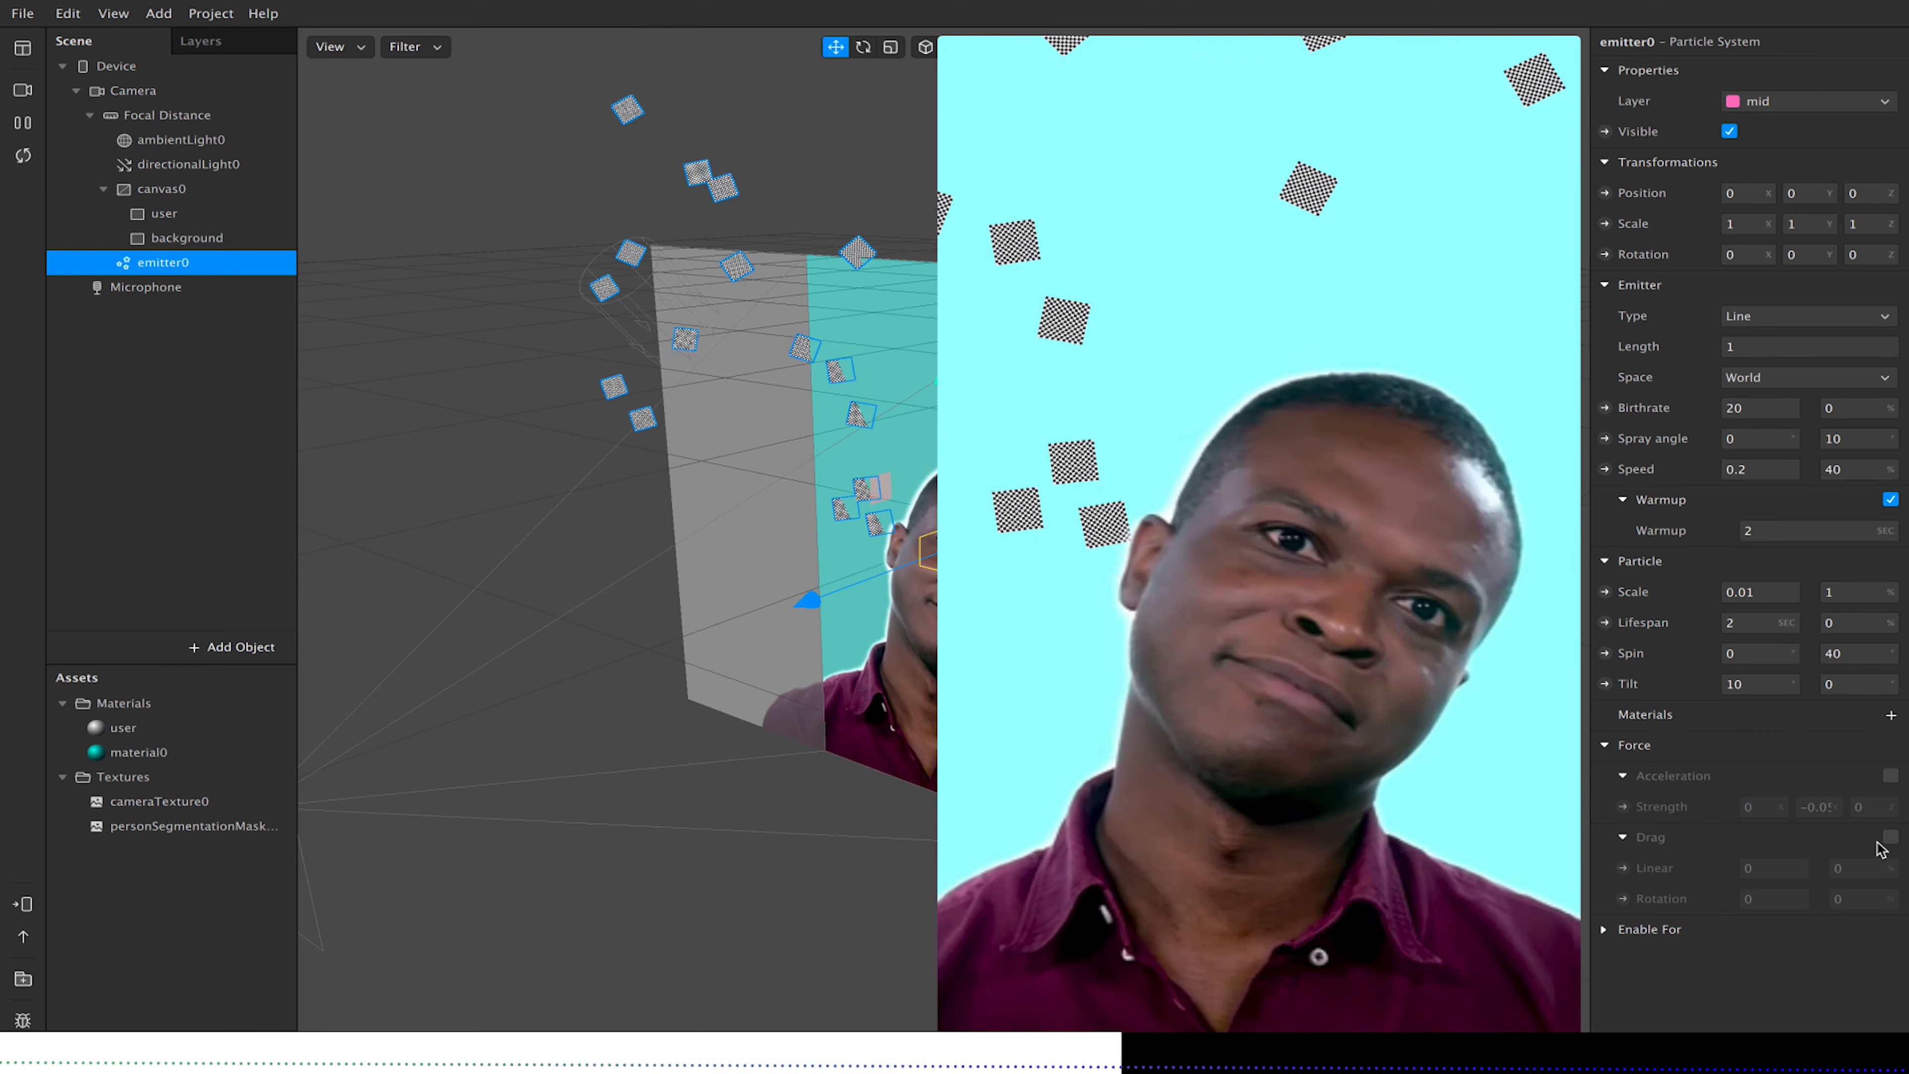
left_click(1890, 838)
left_click(1770, 867)
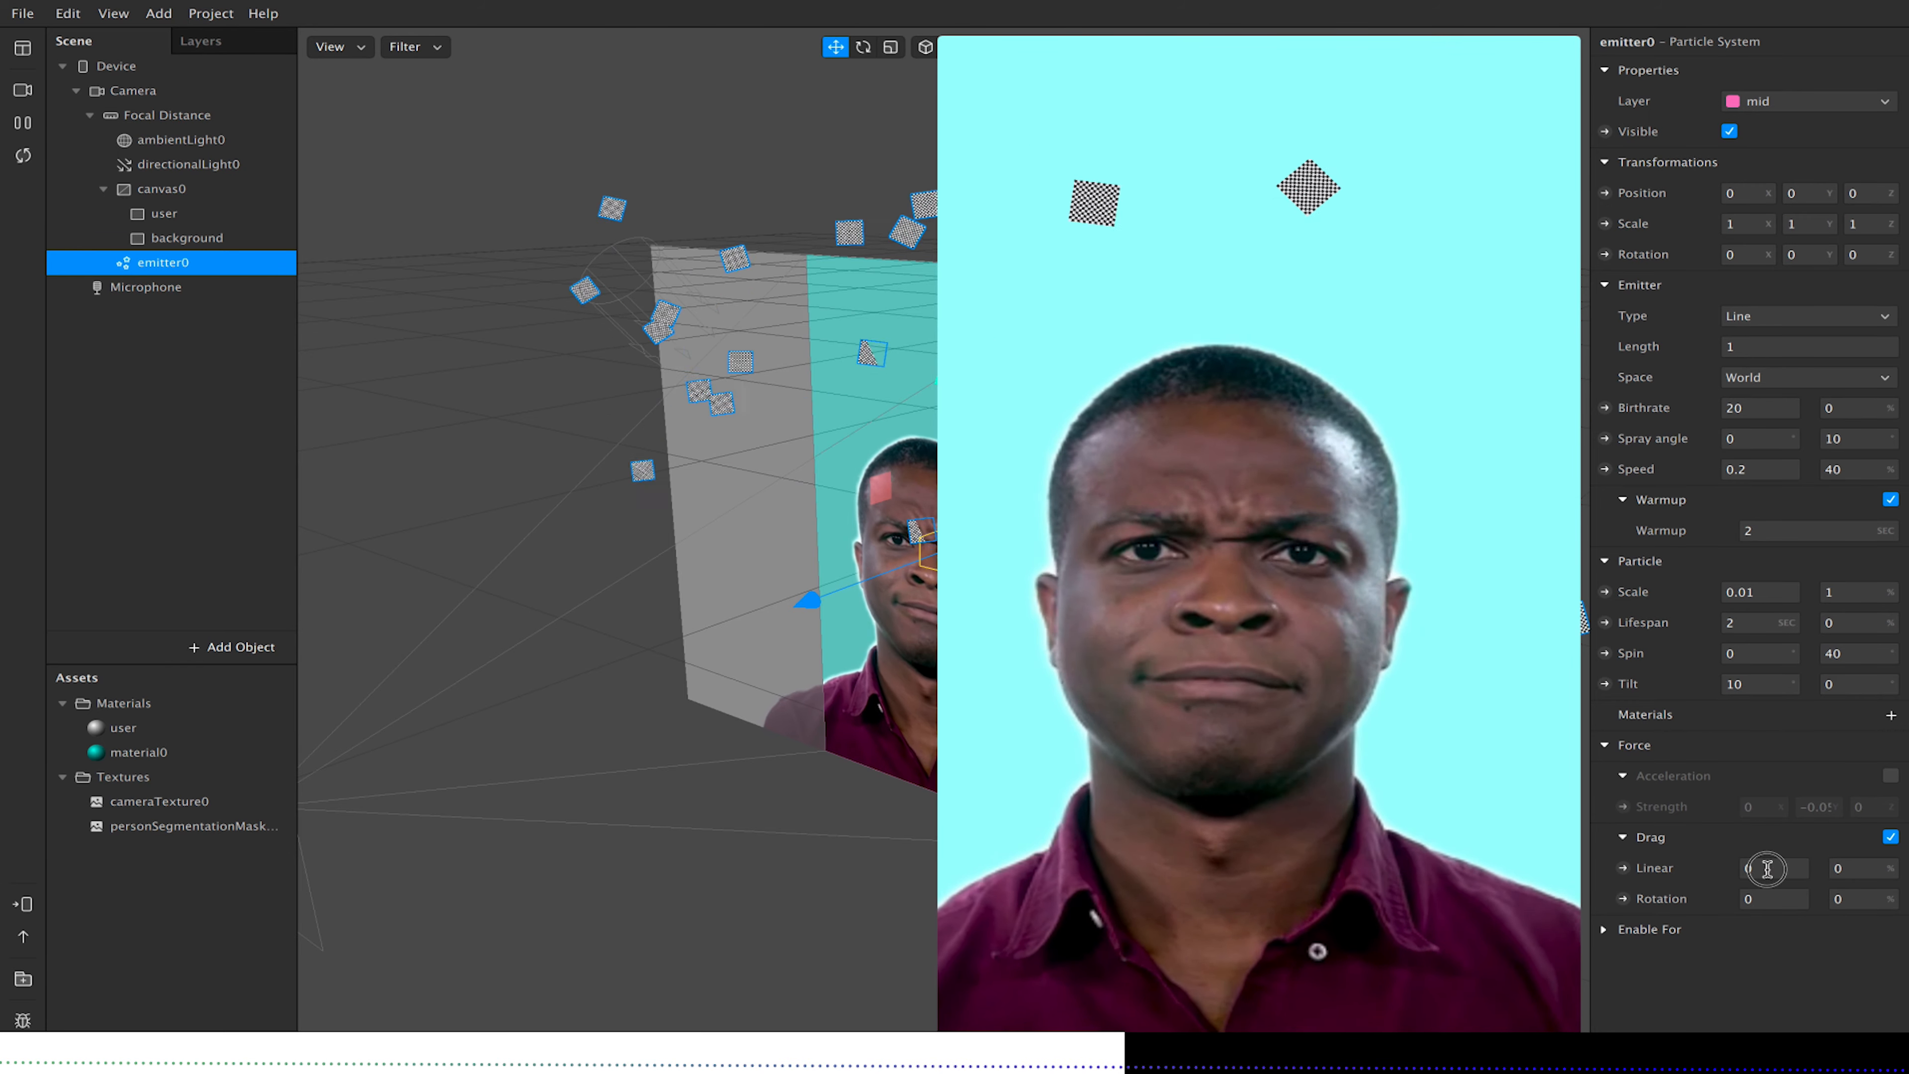
type("5")
key("Return")
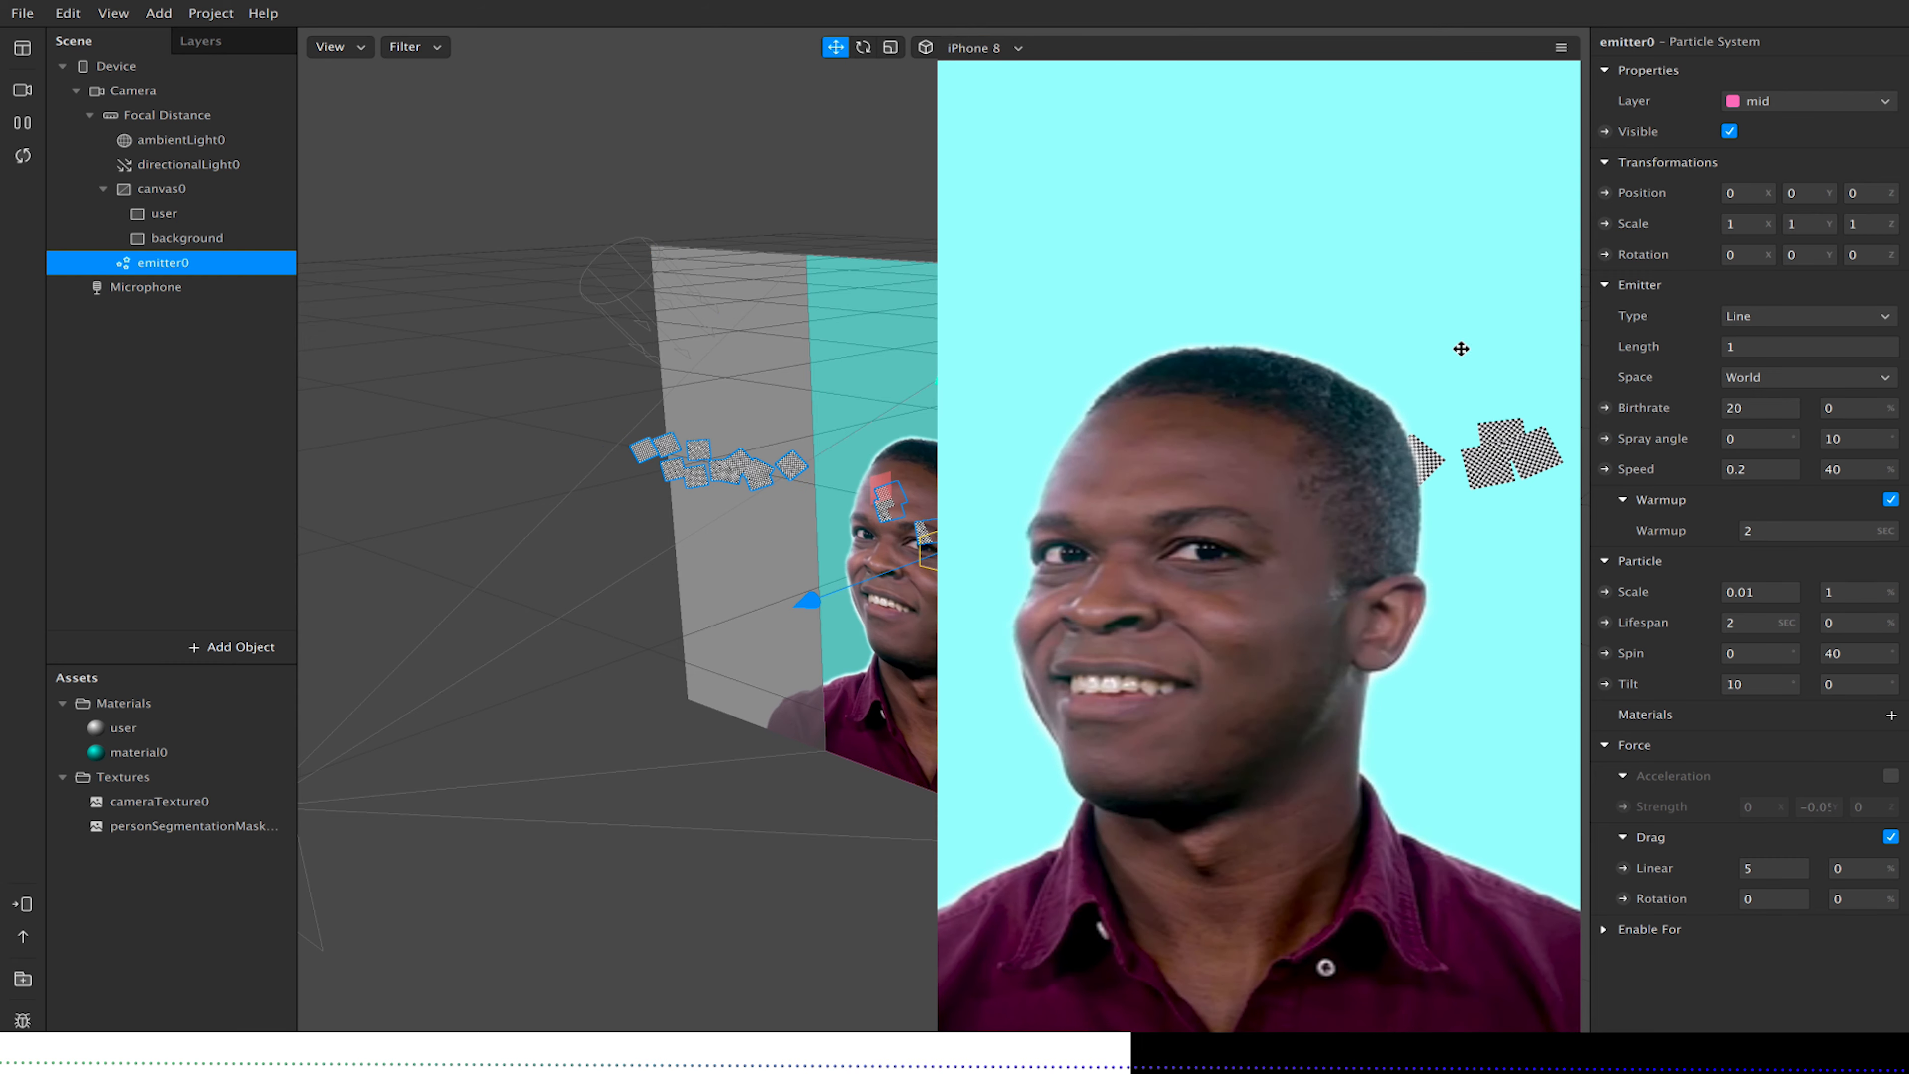
left_click(1781, 869)
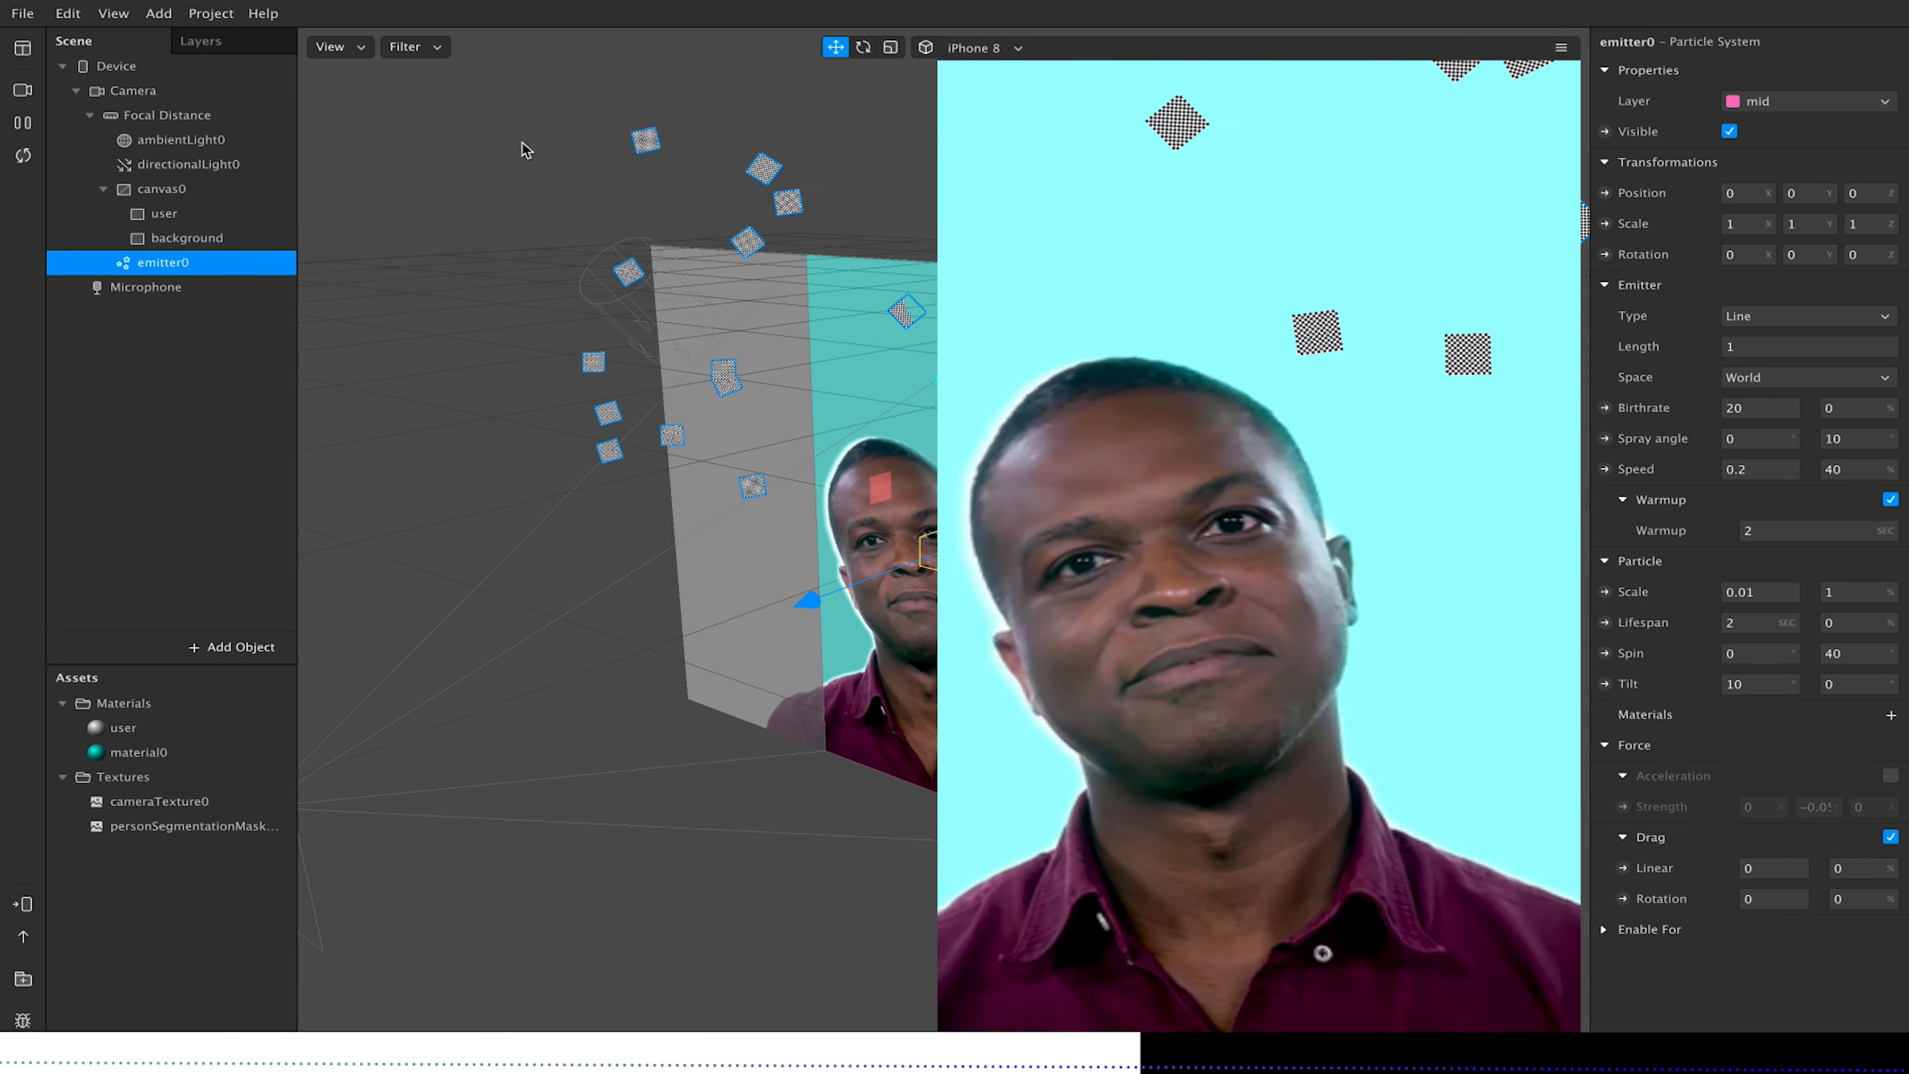
Try rotating the particle emitter 180 degrees about its Y axis, and undo the rotation.
left_click(862, 47)
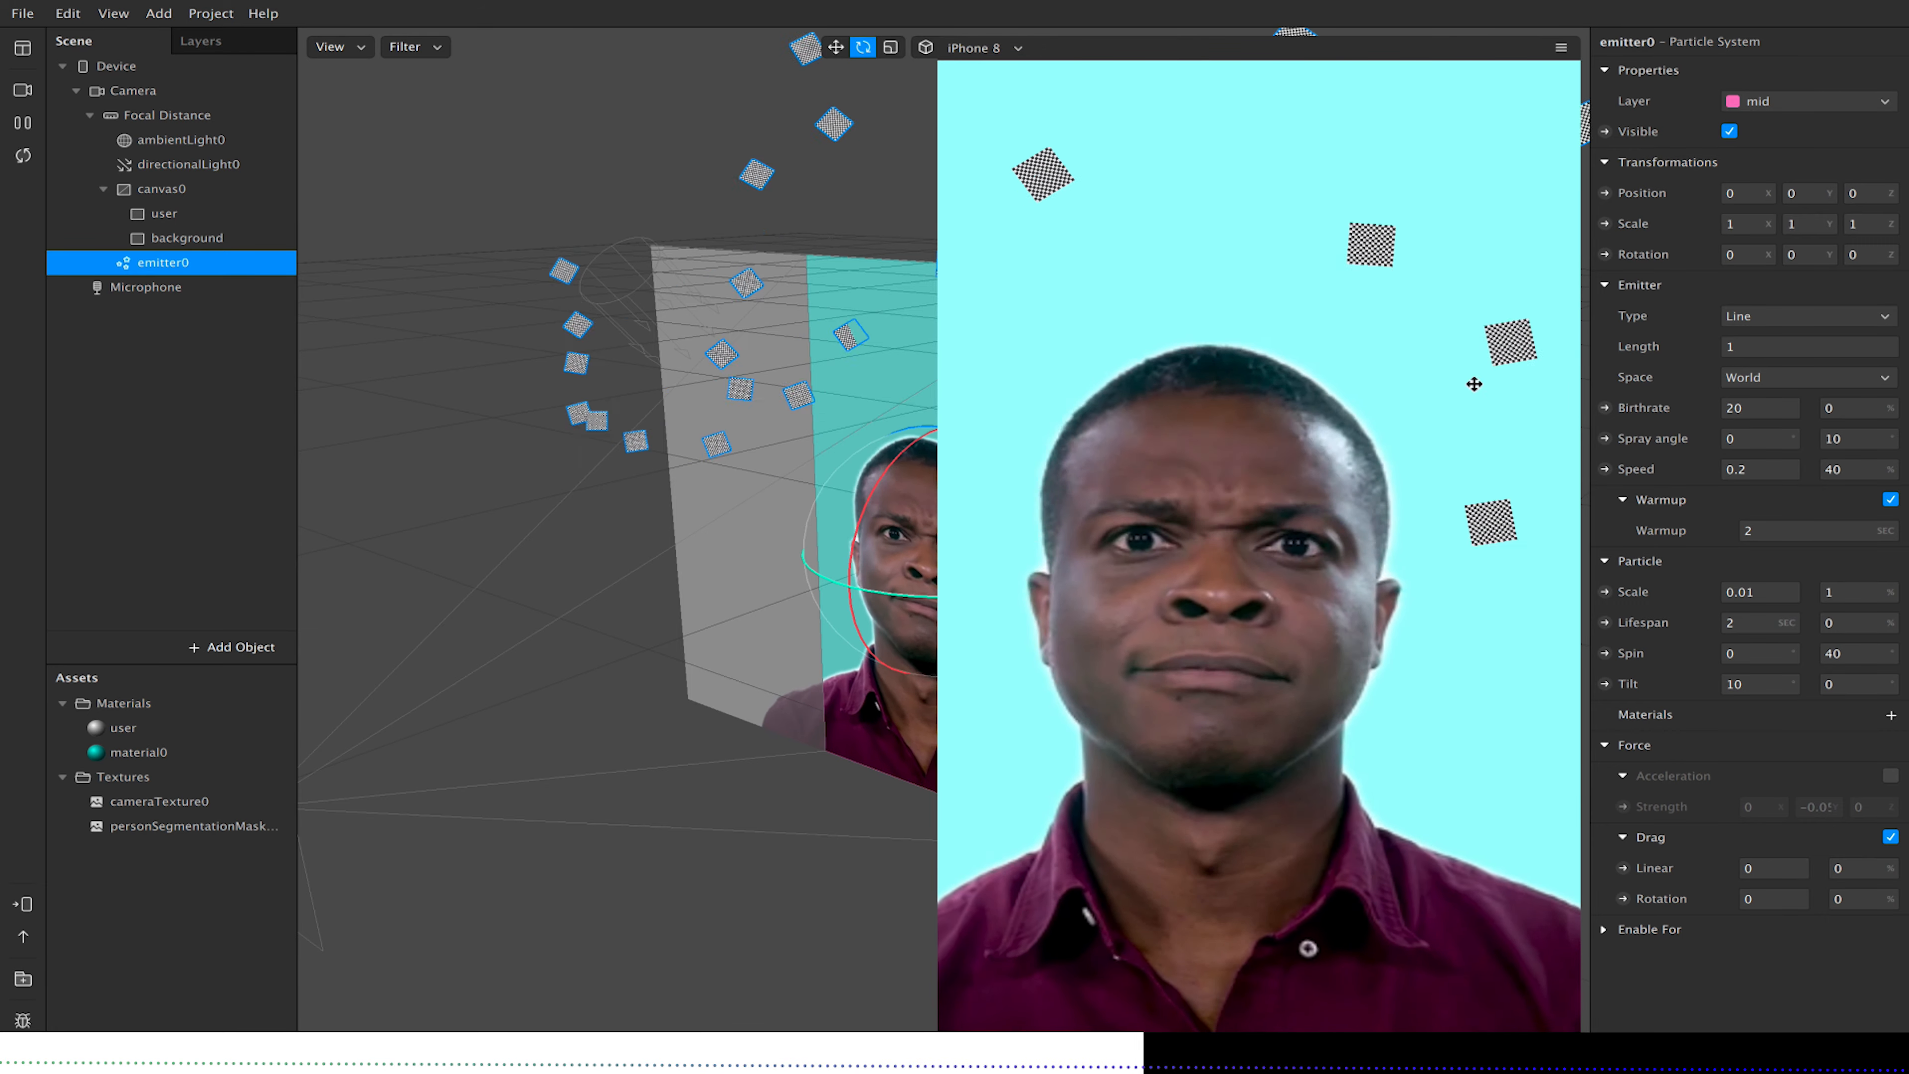
left_click_drag(1830, 255, 1769, 255)
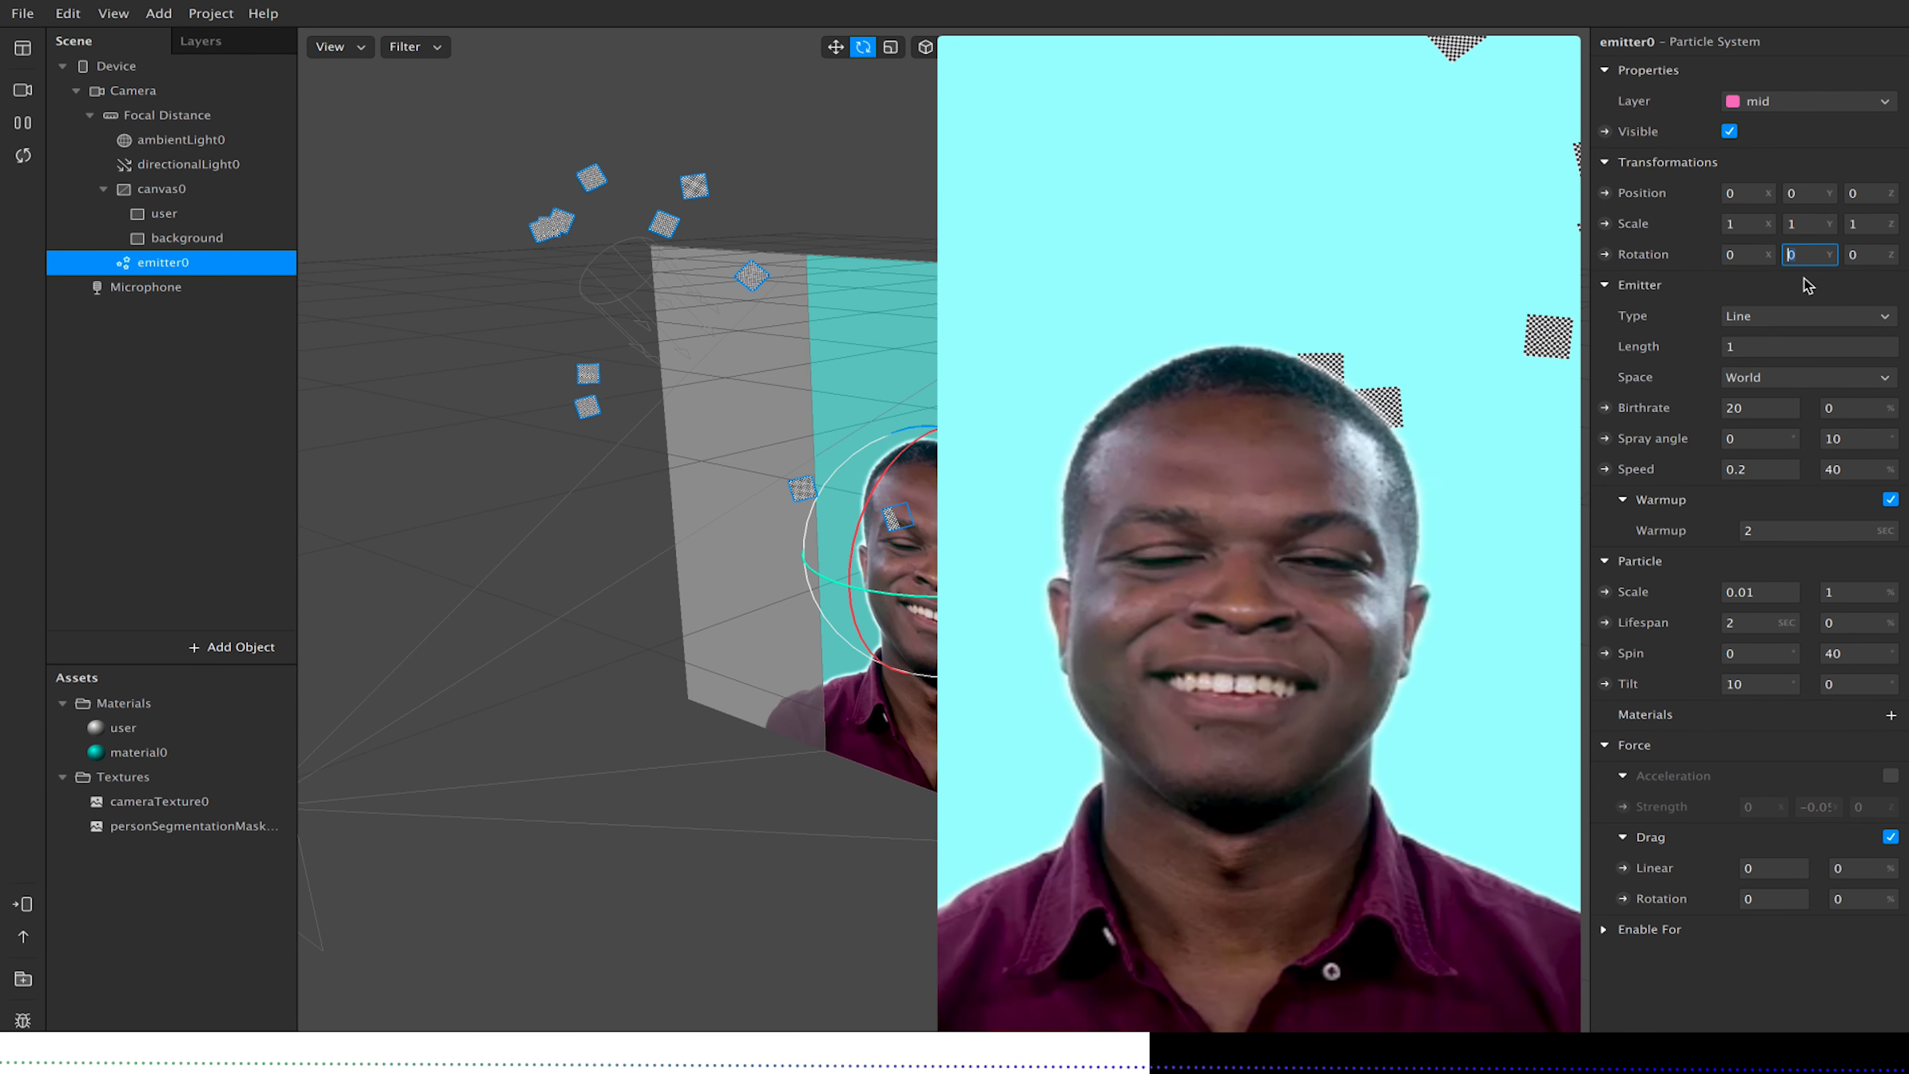
type("180")
key("Return")
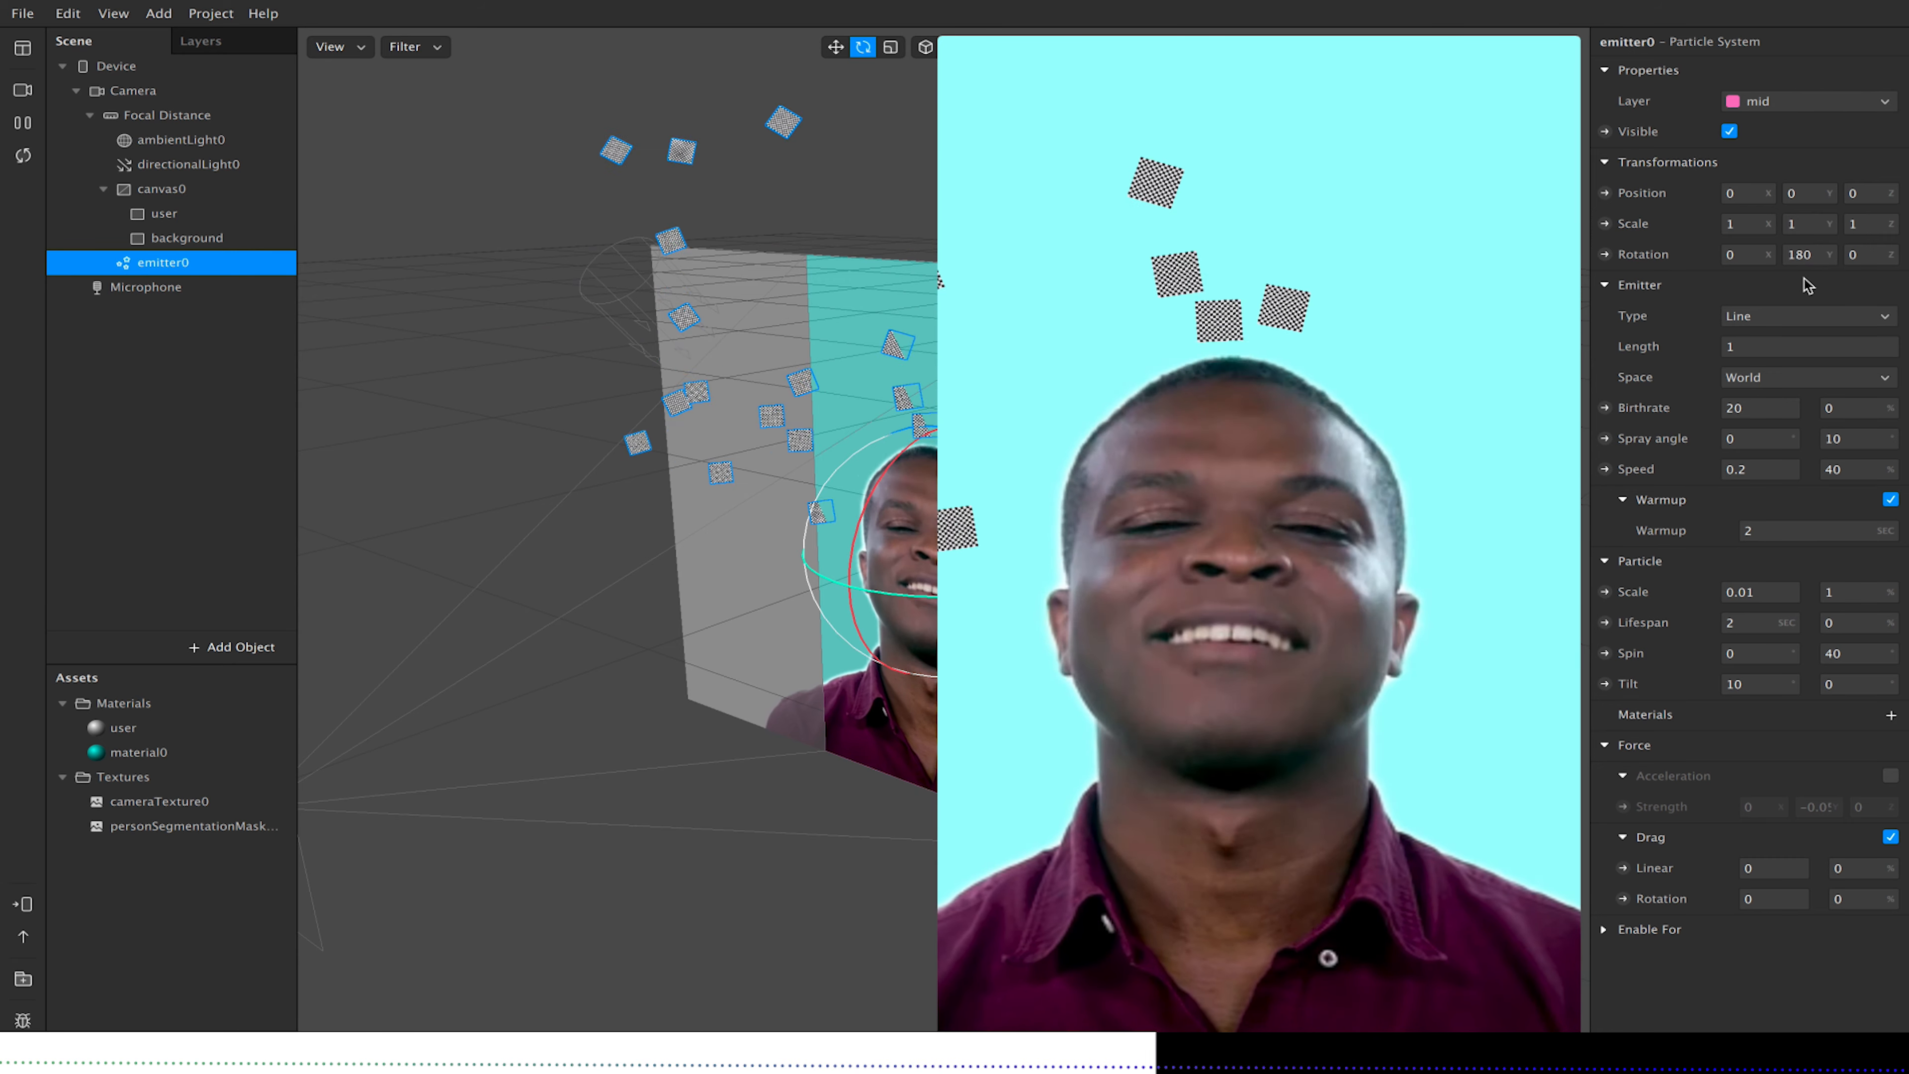
key("ctrl+z")
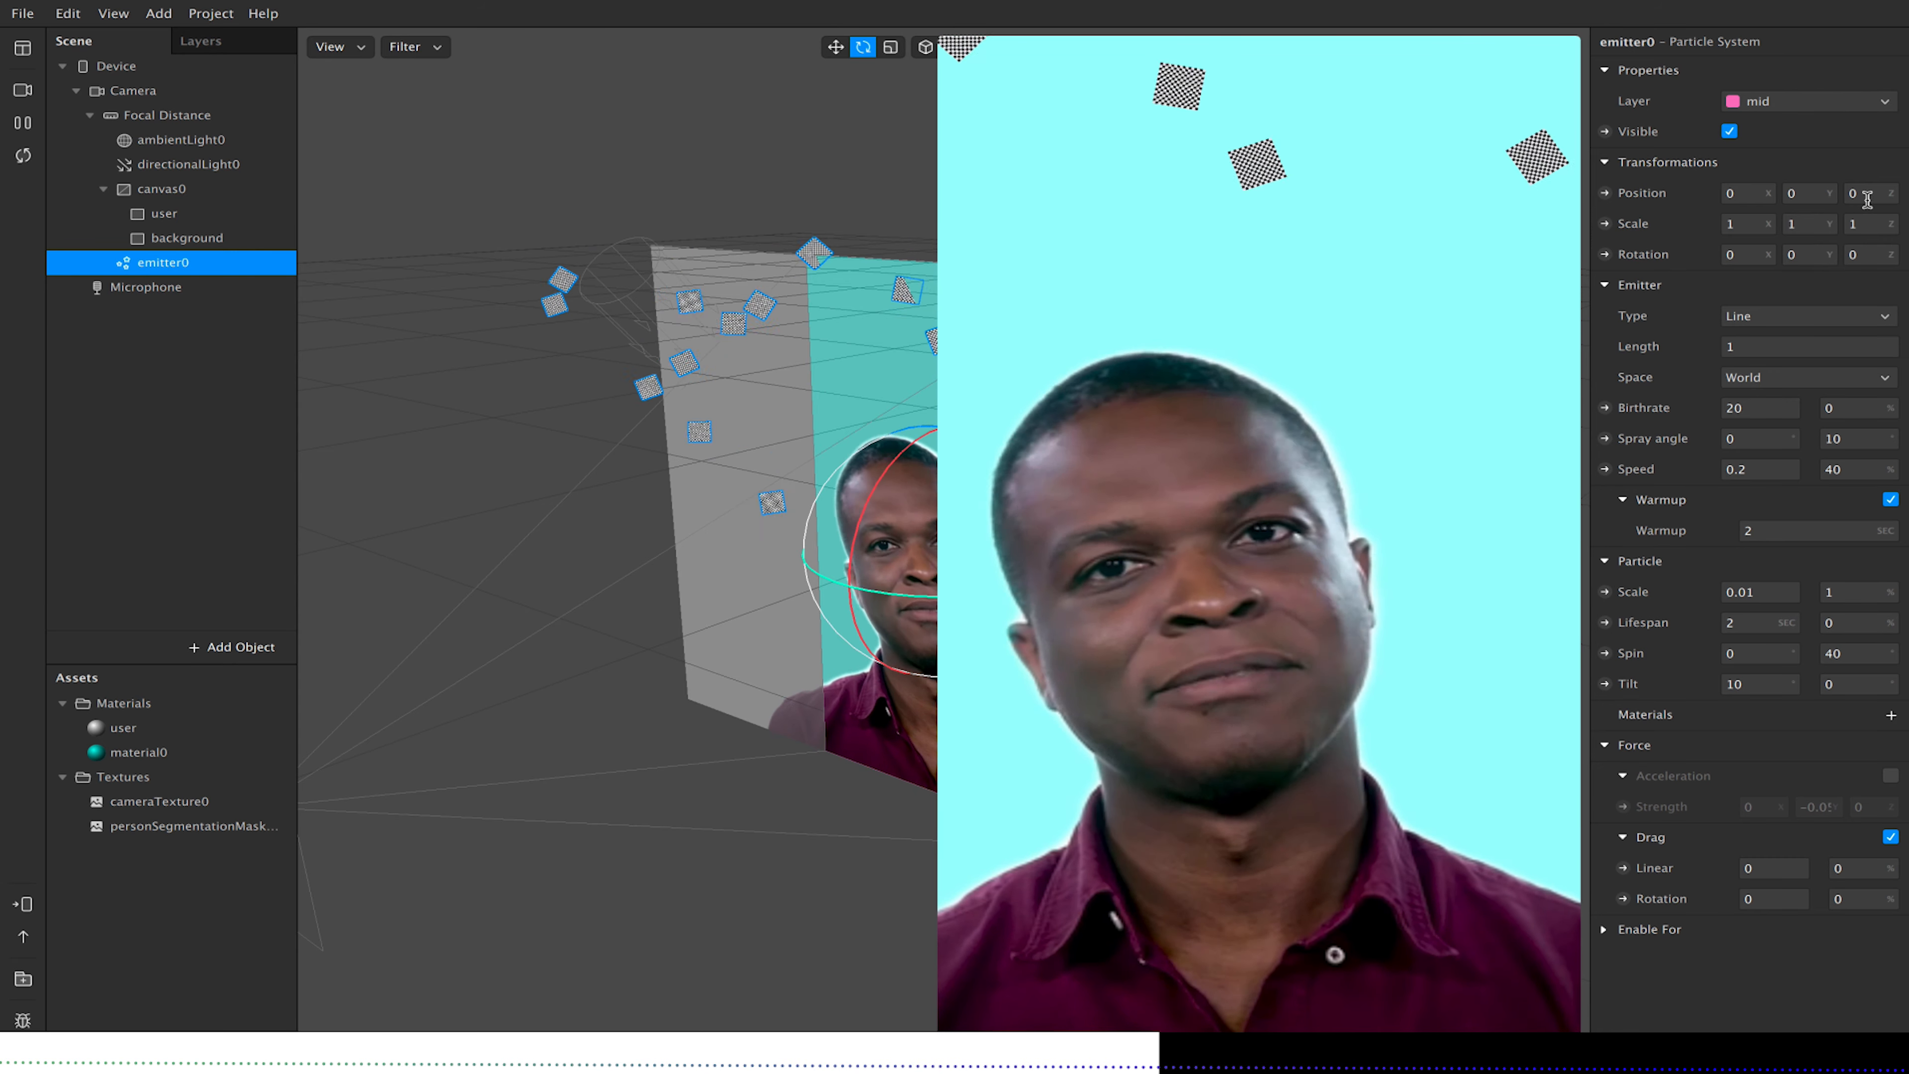
Try rotating the particle emitter 180 degrees about its Z axis, and return the rotation to 0.
left_click_drag(1867, 254, 1839, 248)
type("180")
key("Return")
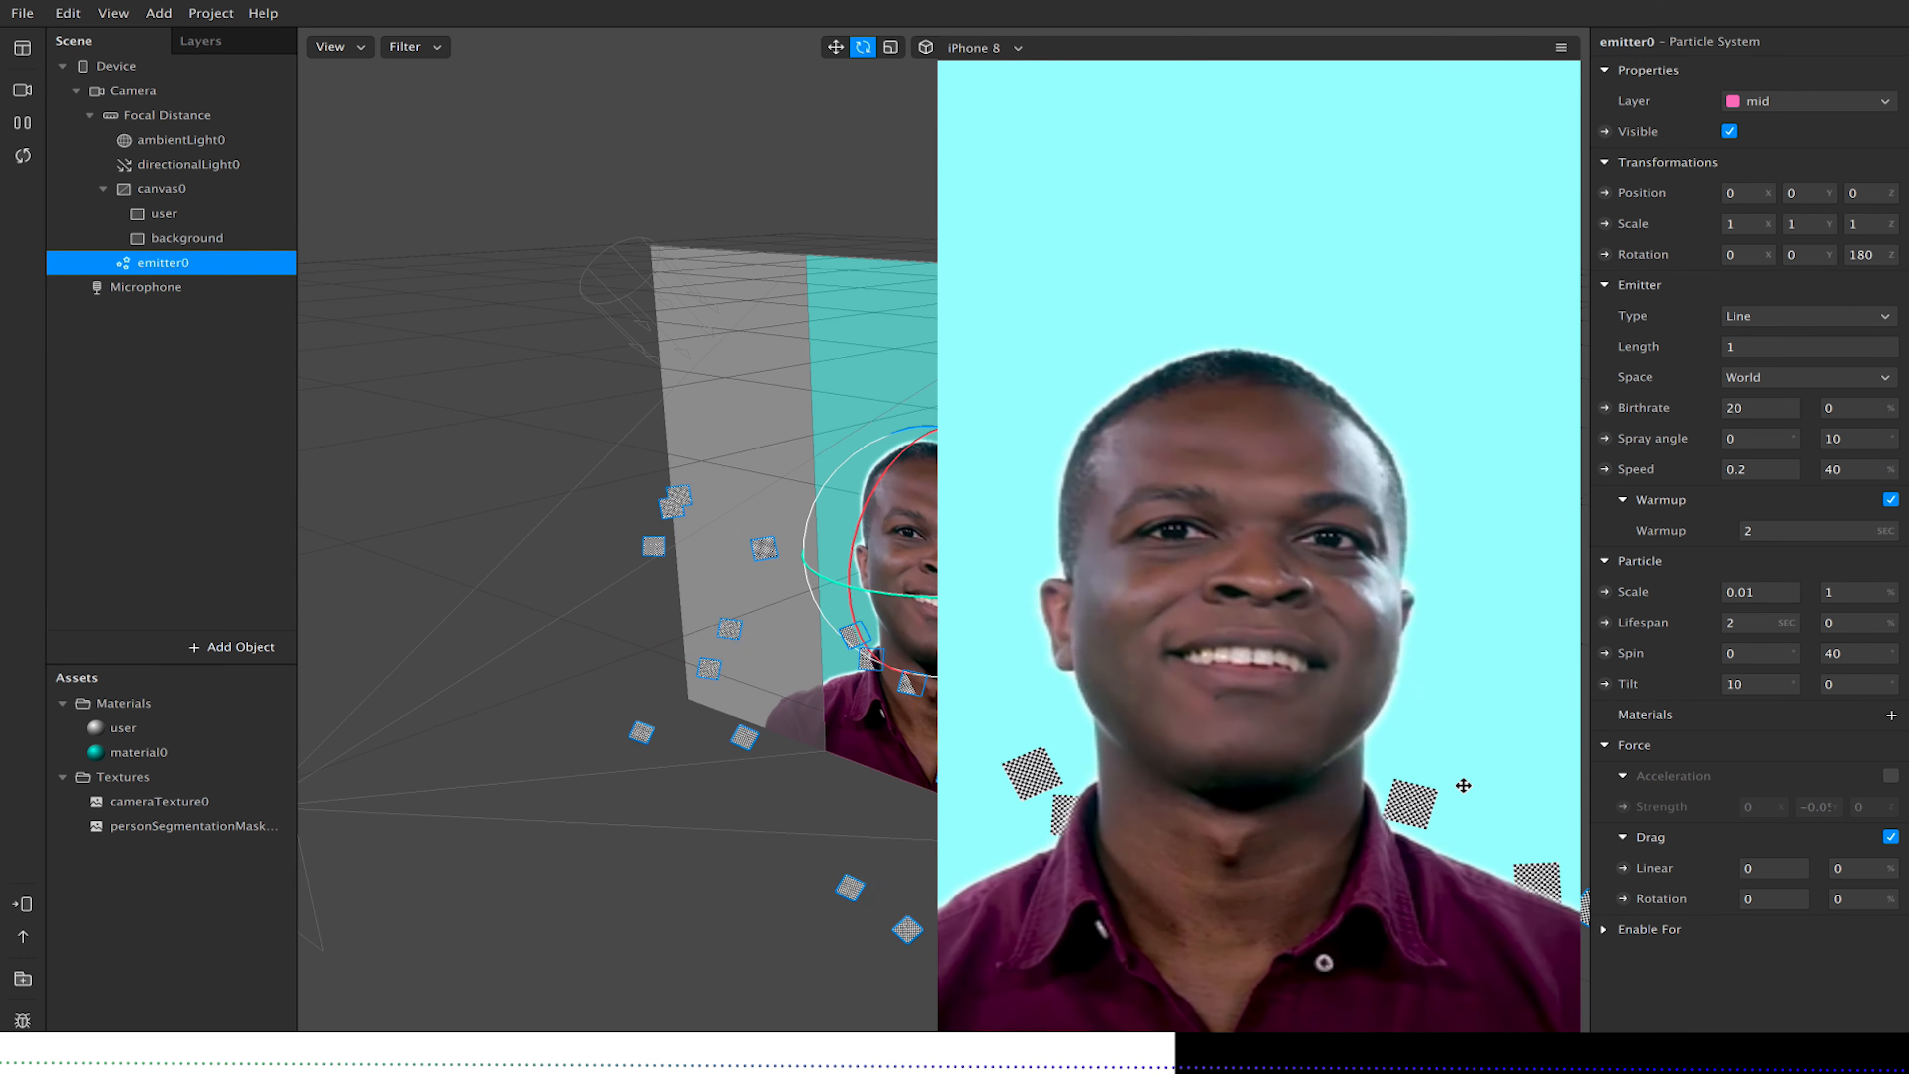
left_click(1861, 255)
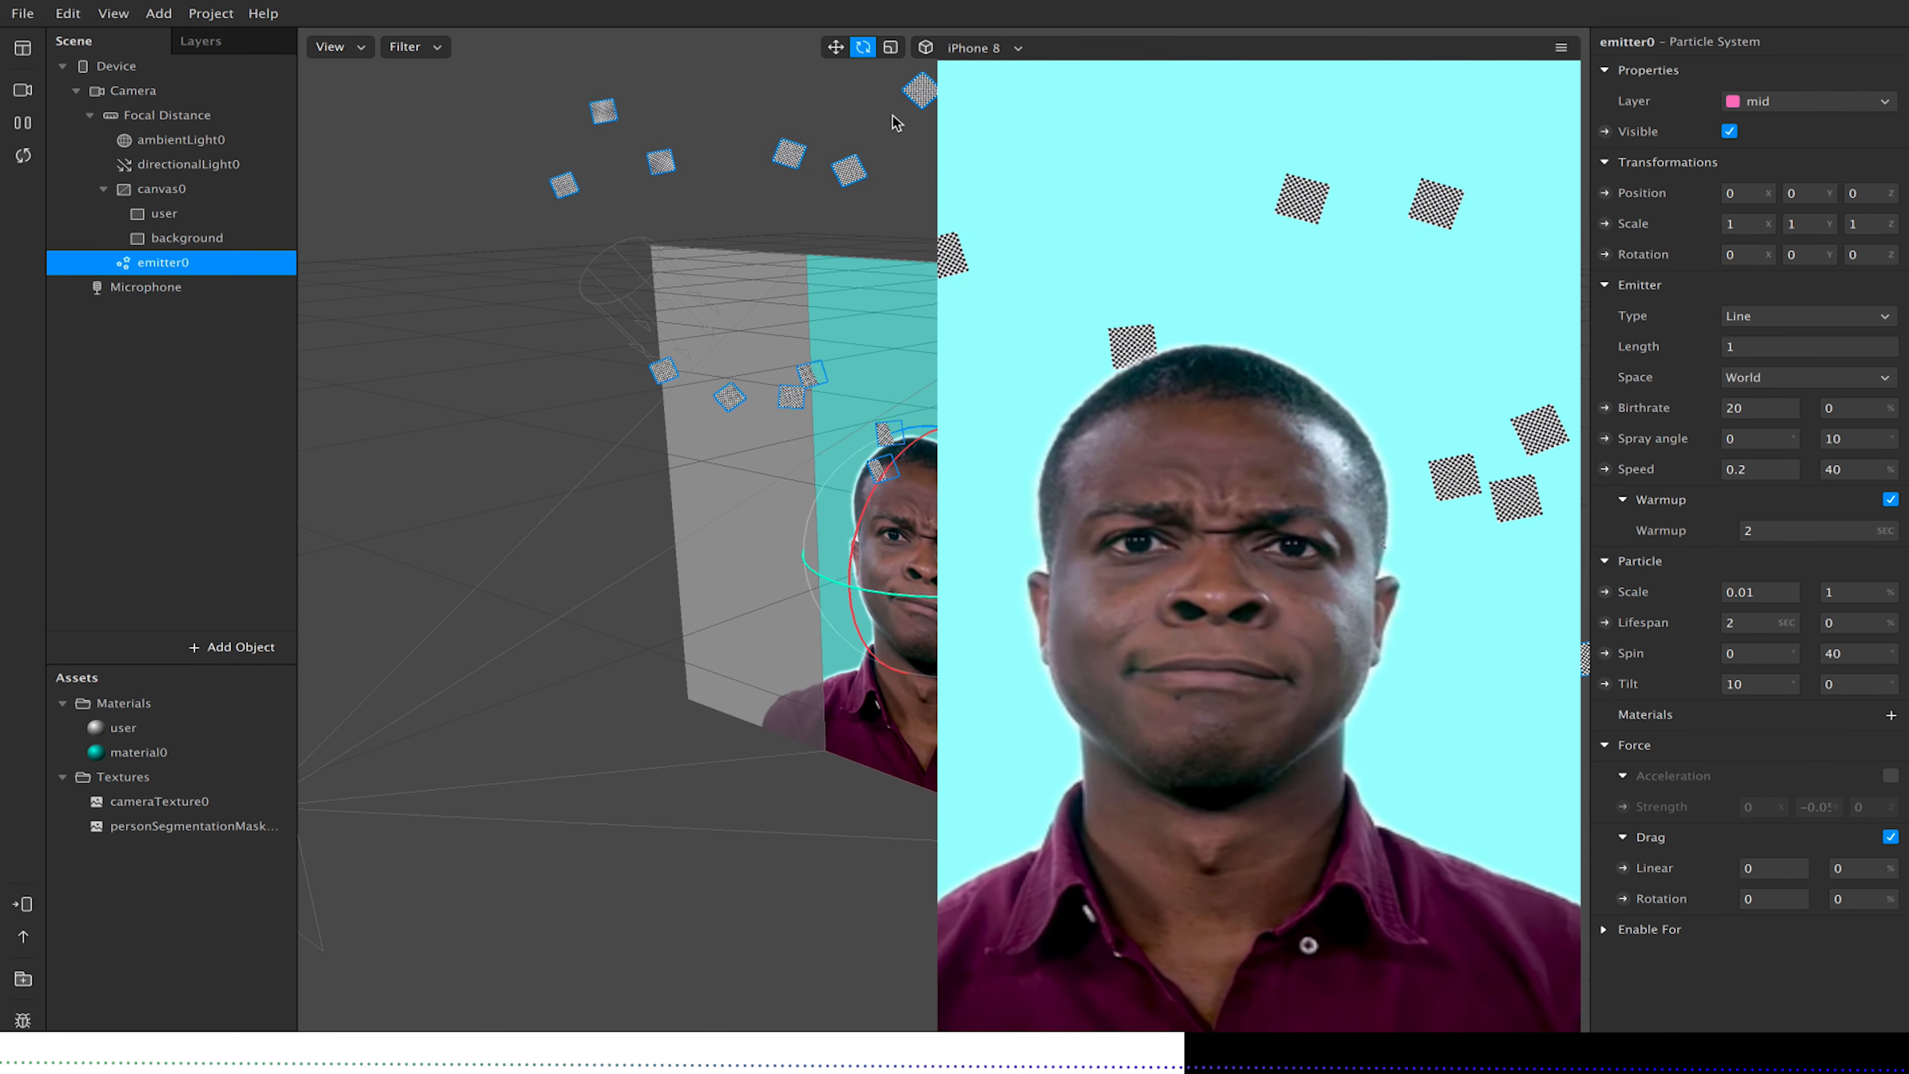
Shrink the device preview and move the particle emitter down to a Y position of about -0.25.
key("w")
left_click_drag(938, 177, 1207, 185)
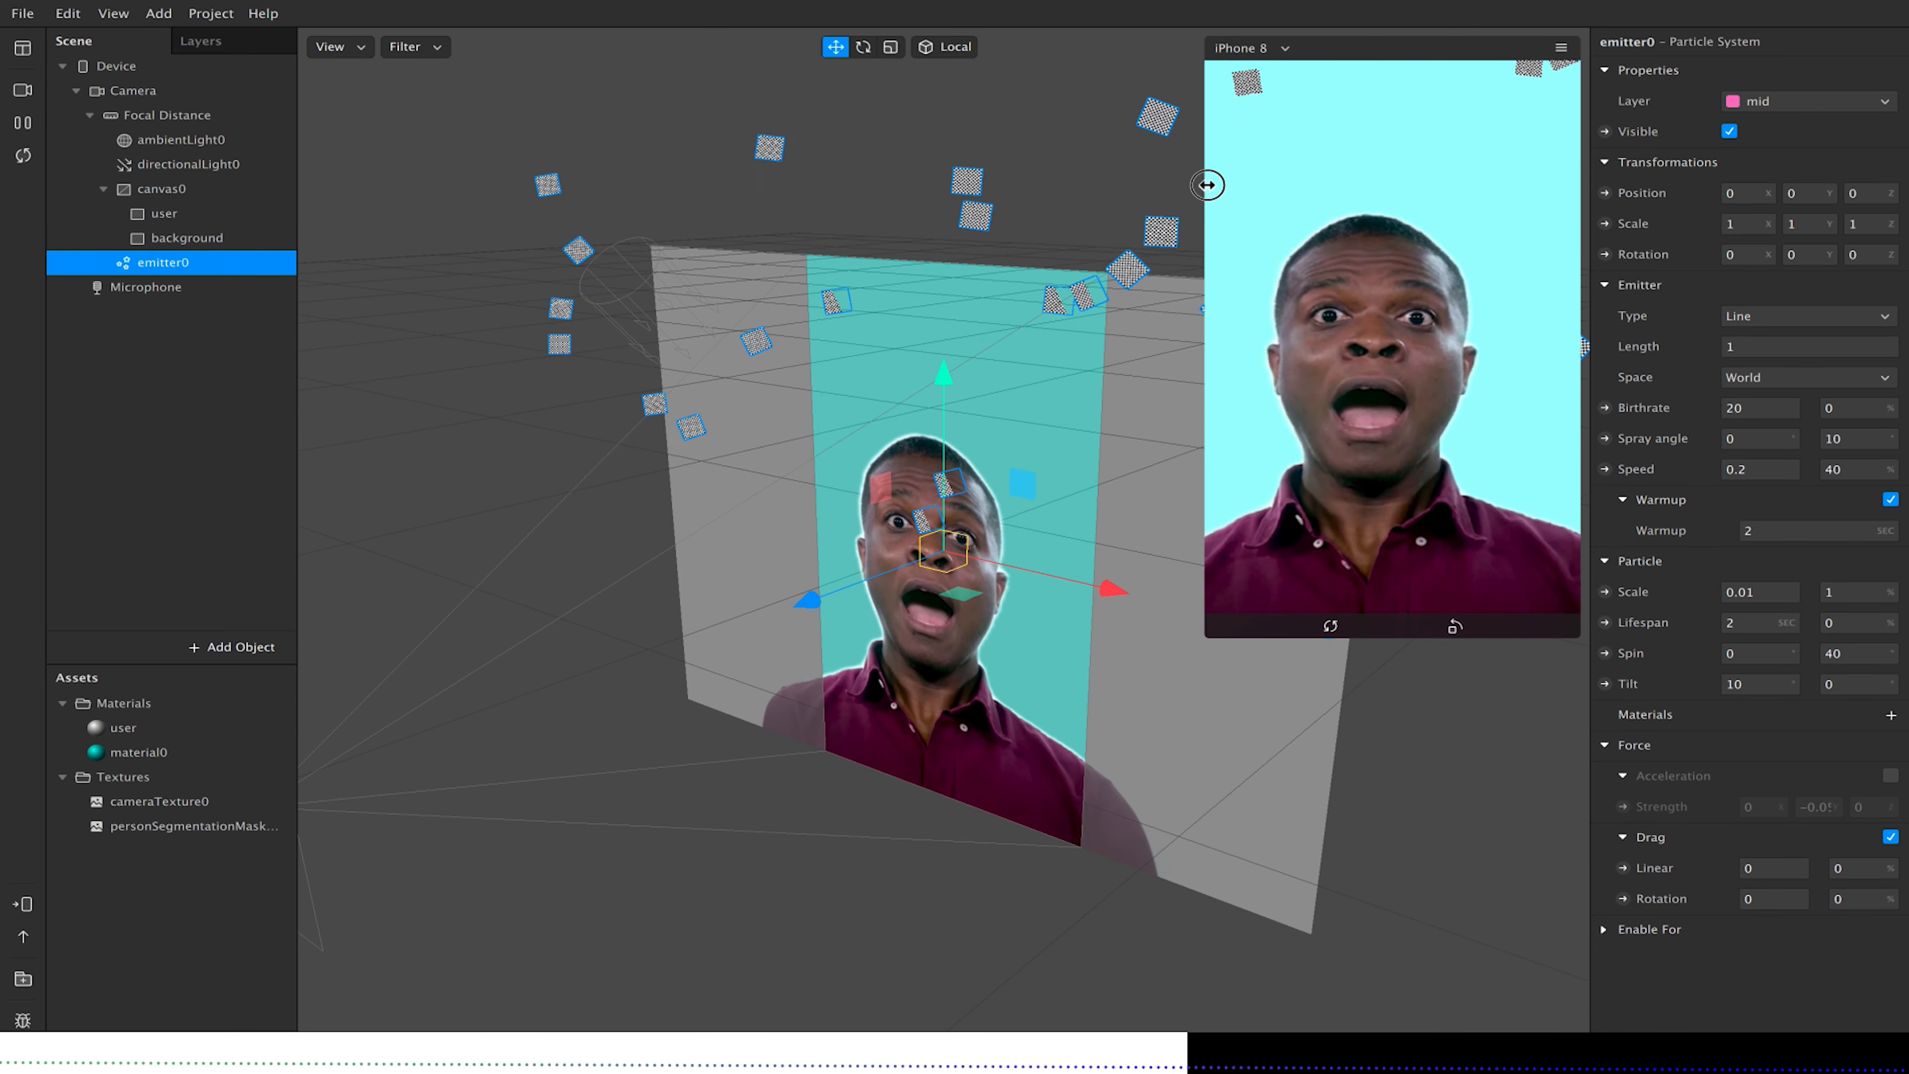
left_click_drag(944, 378, 938, 647)
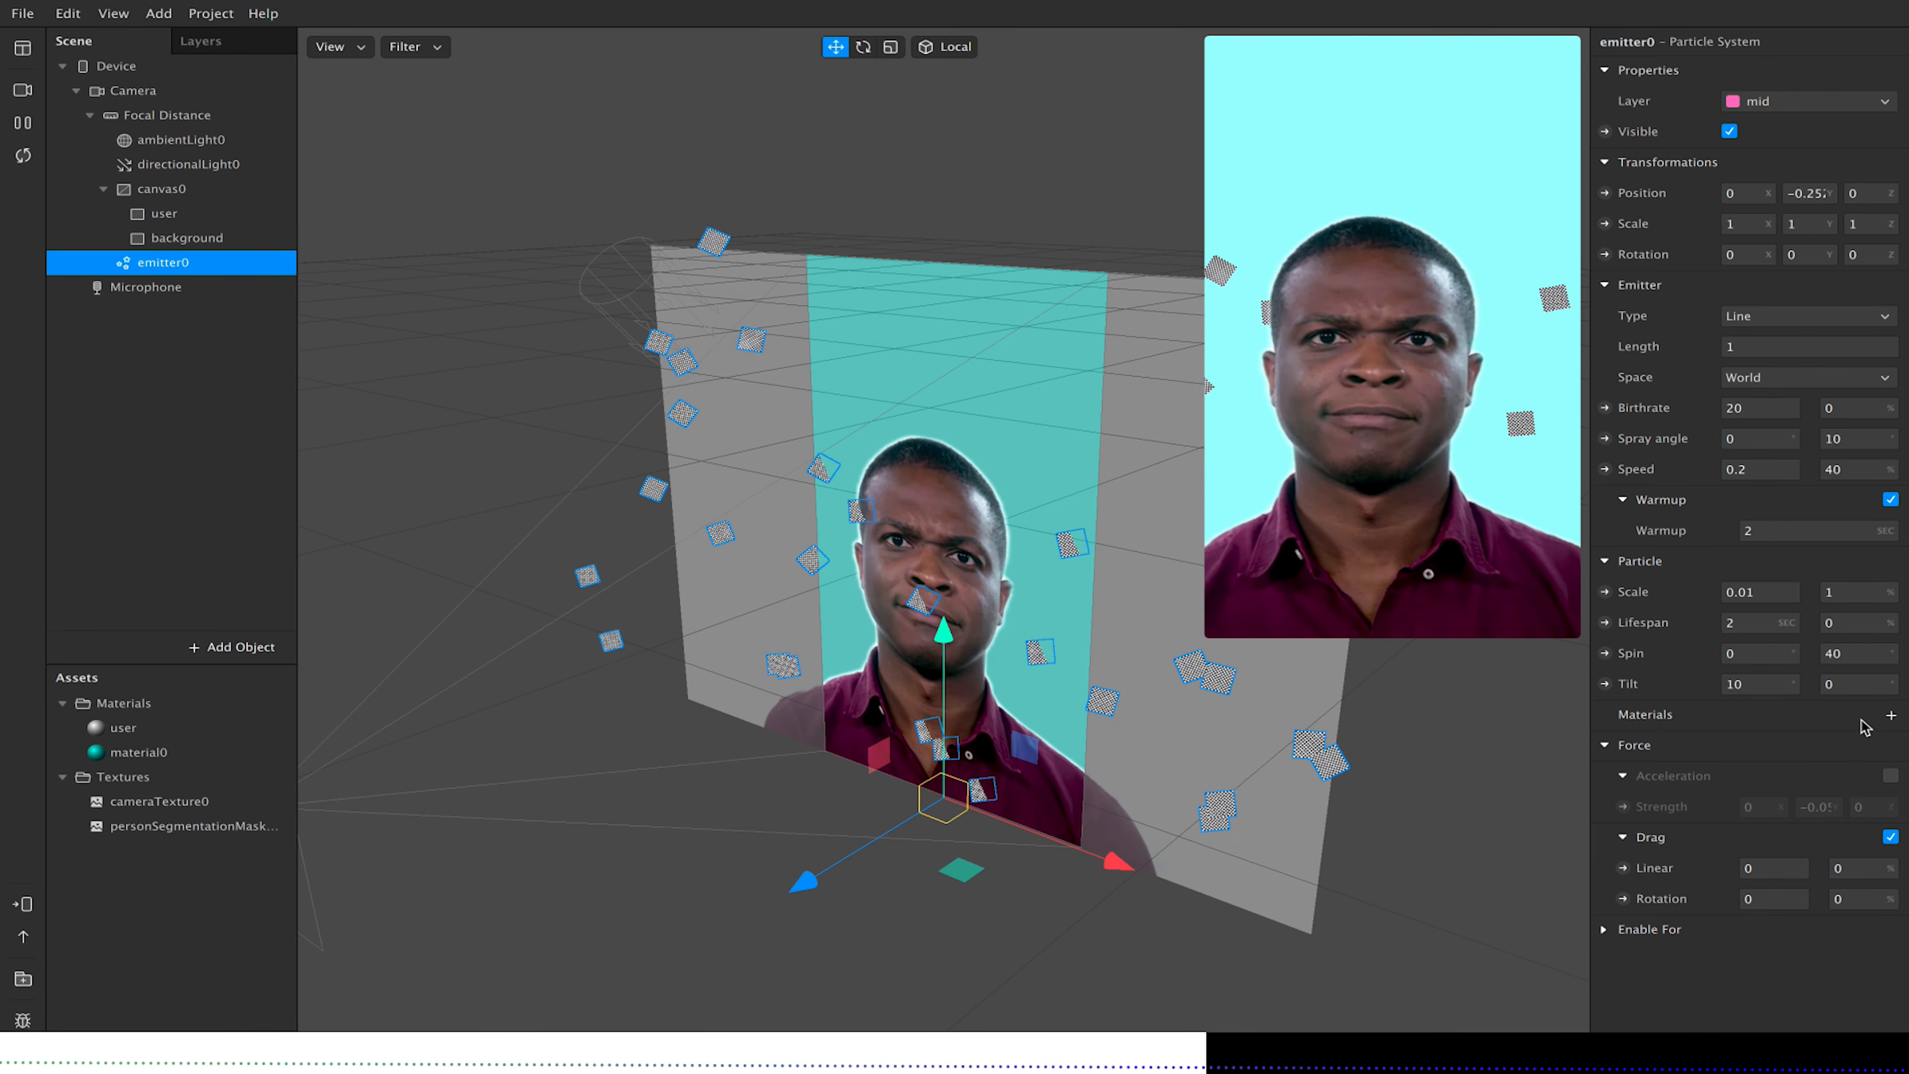
Create a new material for the particle system and rename it Particles.
left_click(1893, 718)
left_click(1721, 806)
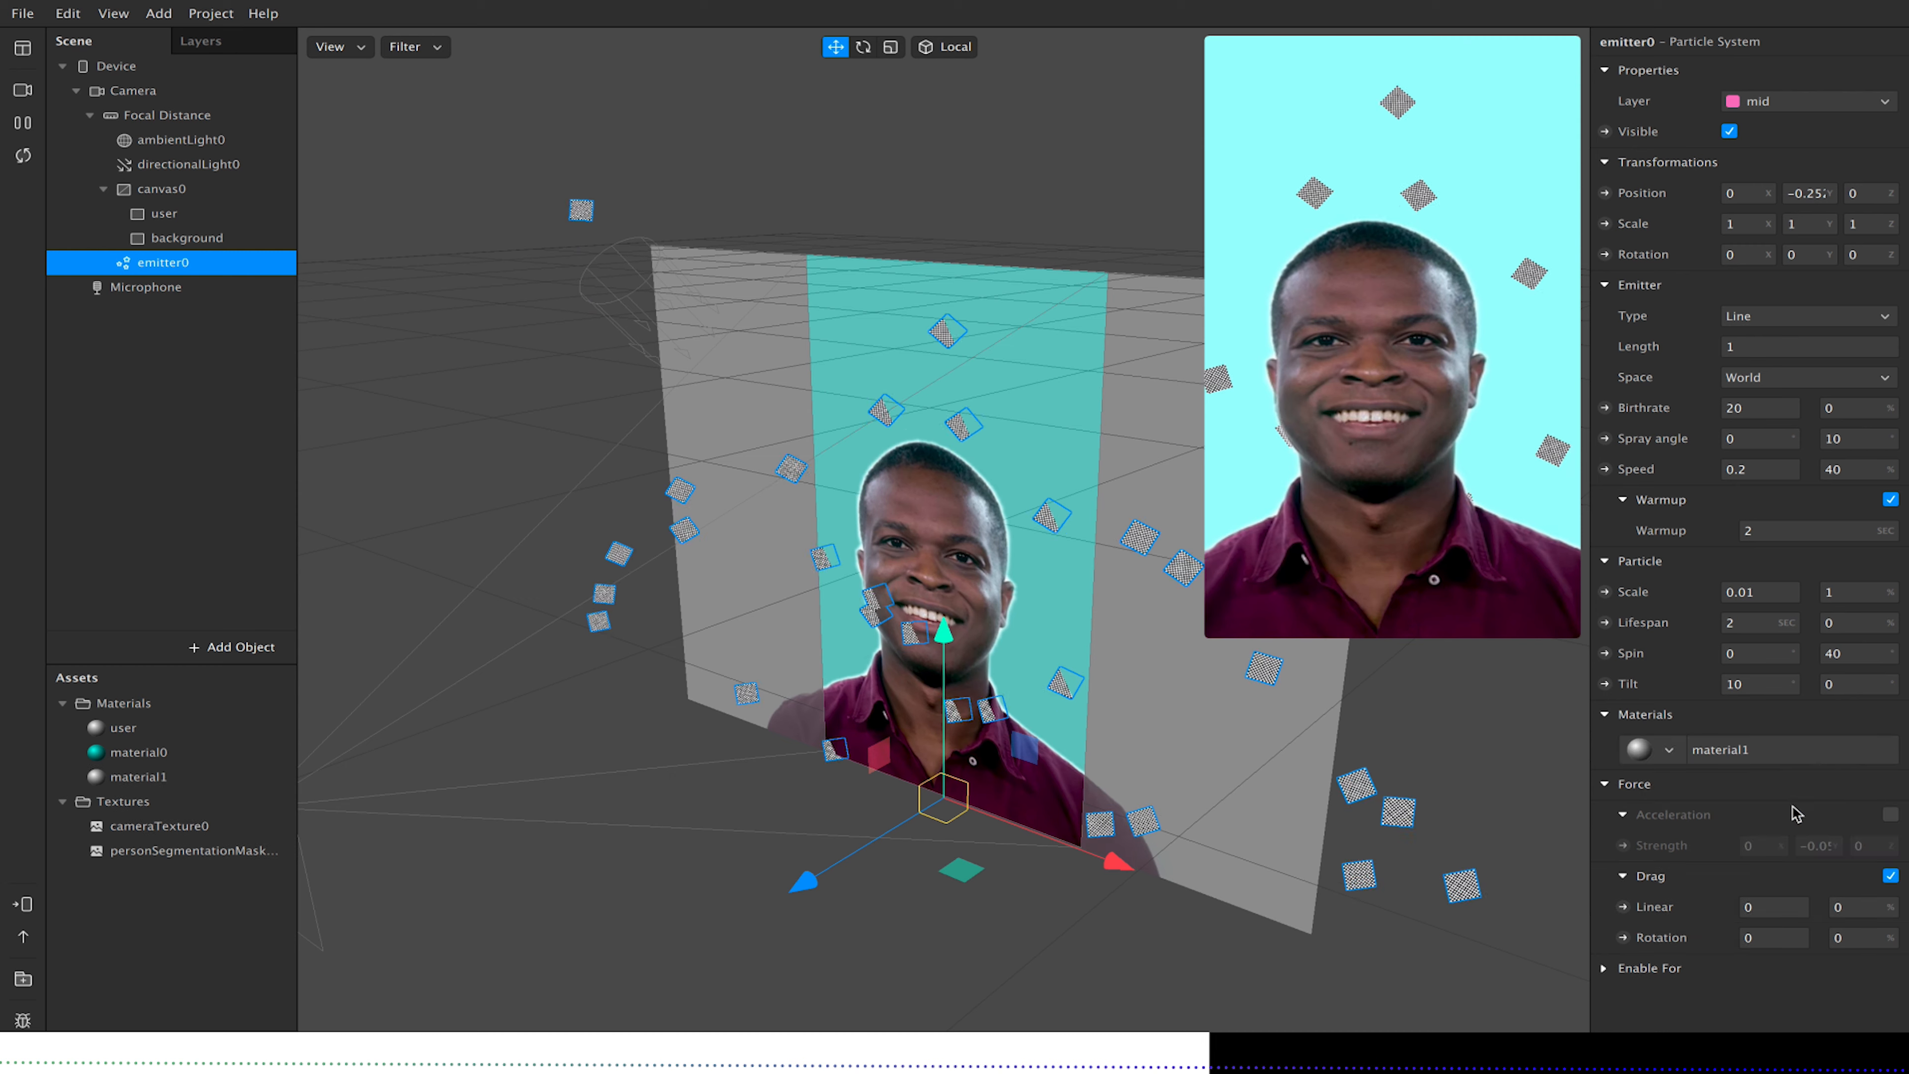
left_click(143, 777)
right_click(143, 777)
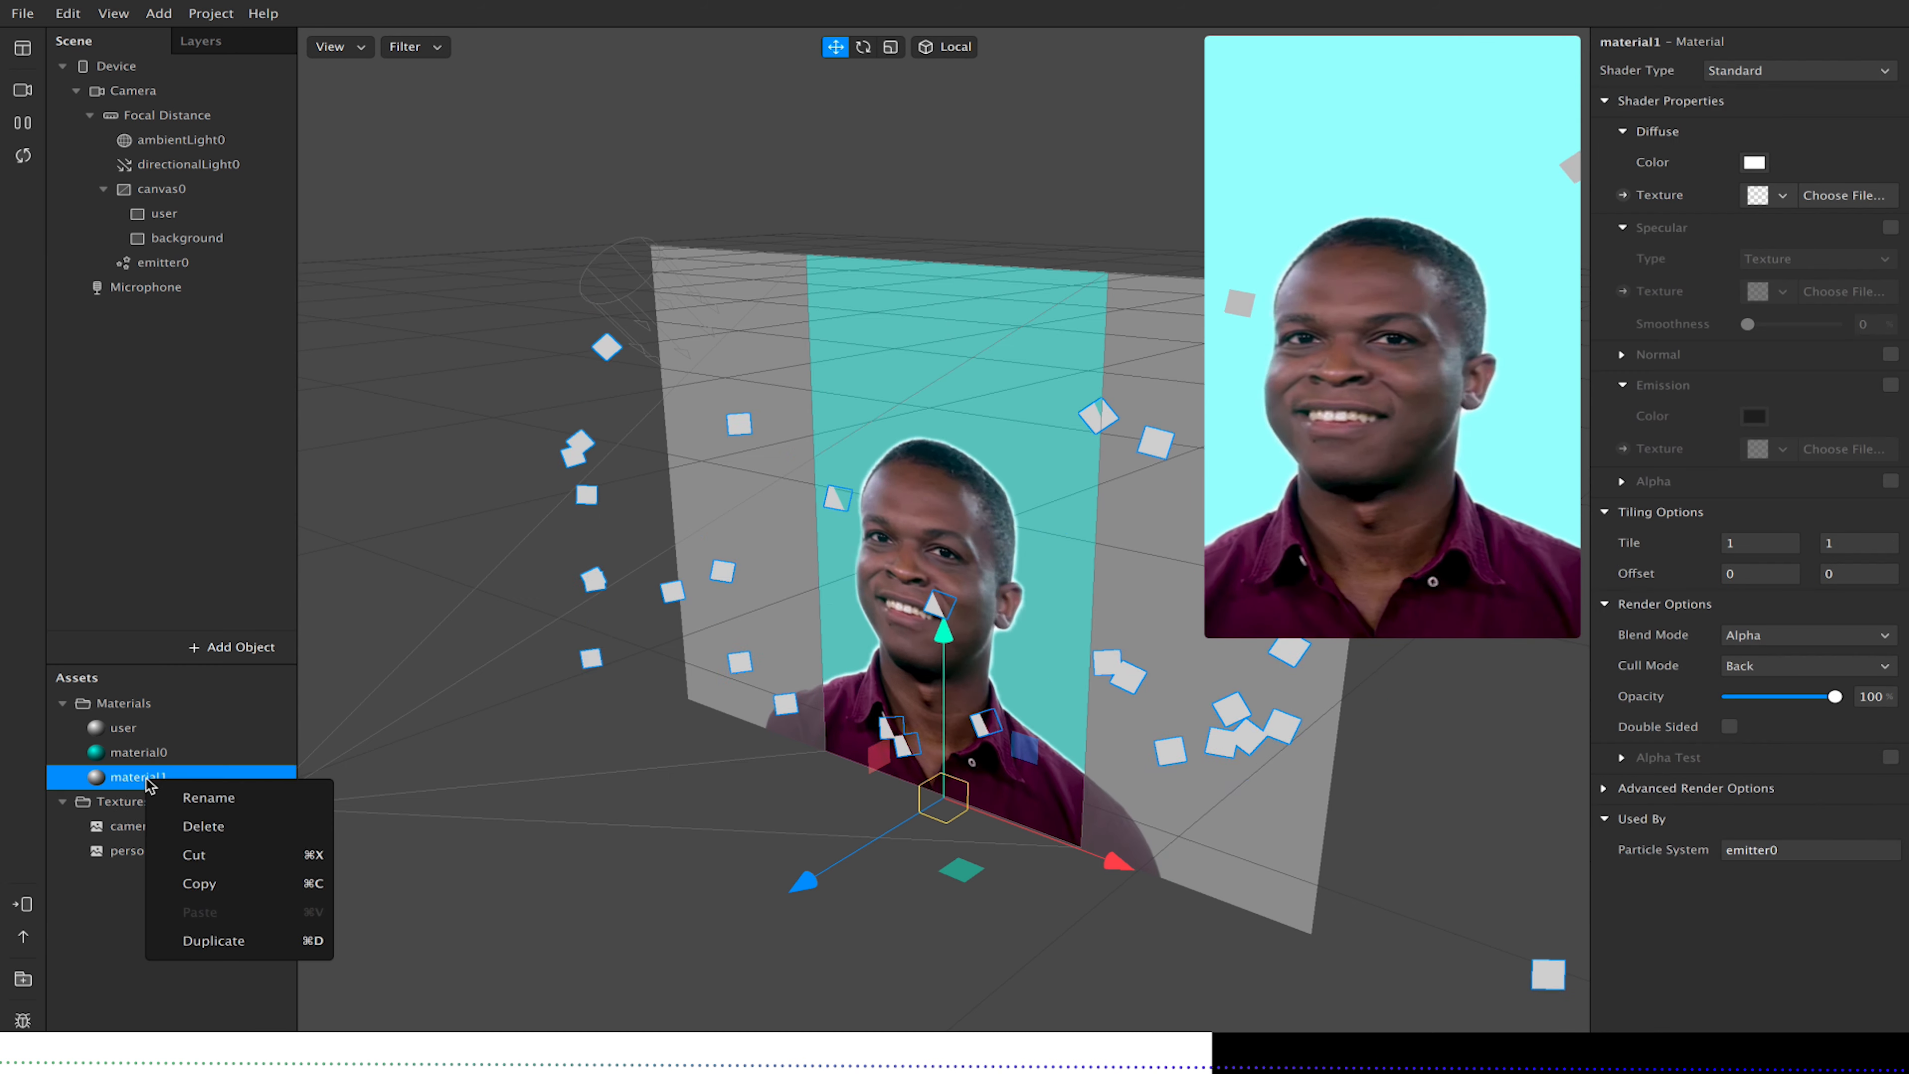
left_click(210, 795)
type("Particles")
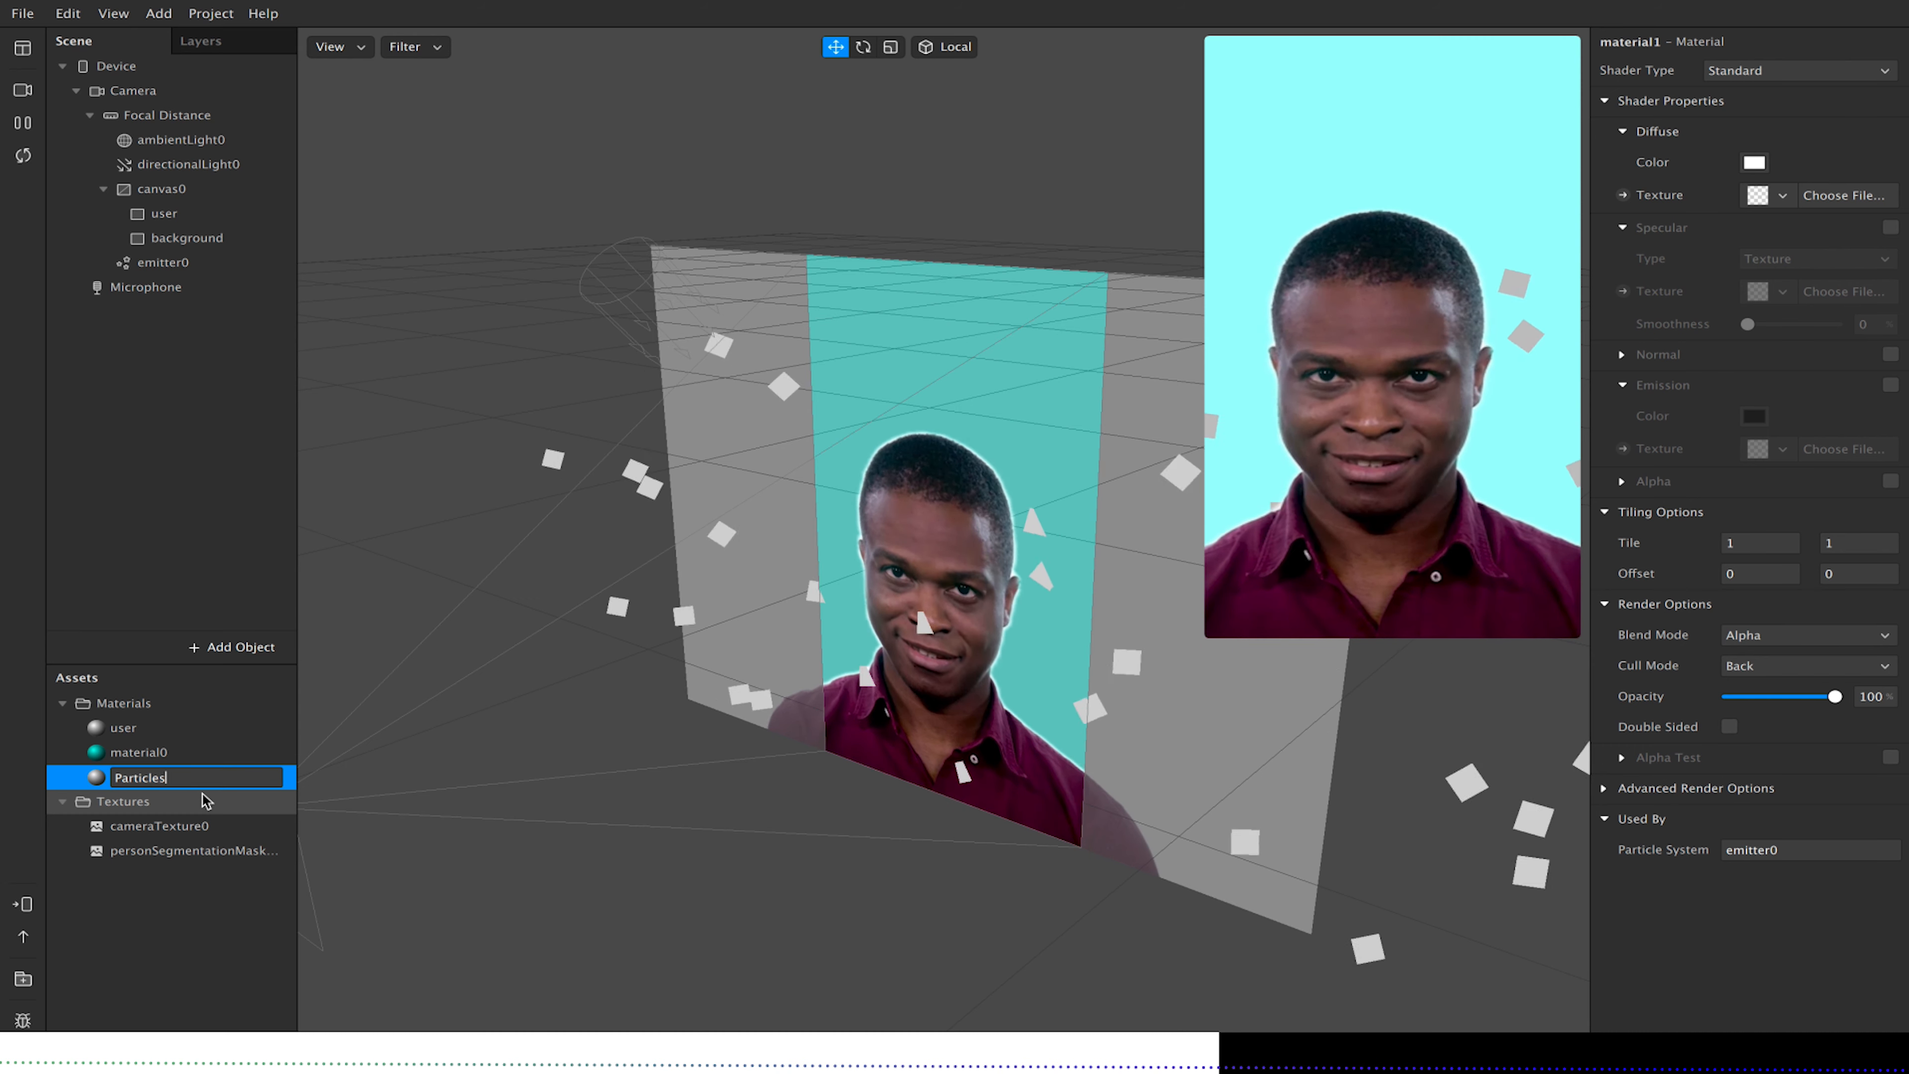
key("Return")
Rename the cyan material0 used by the background rectangle as Background.
left_click(176, 753)
right_click(177, 754)
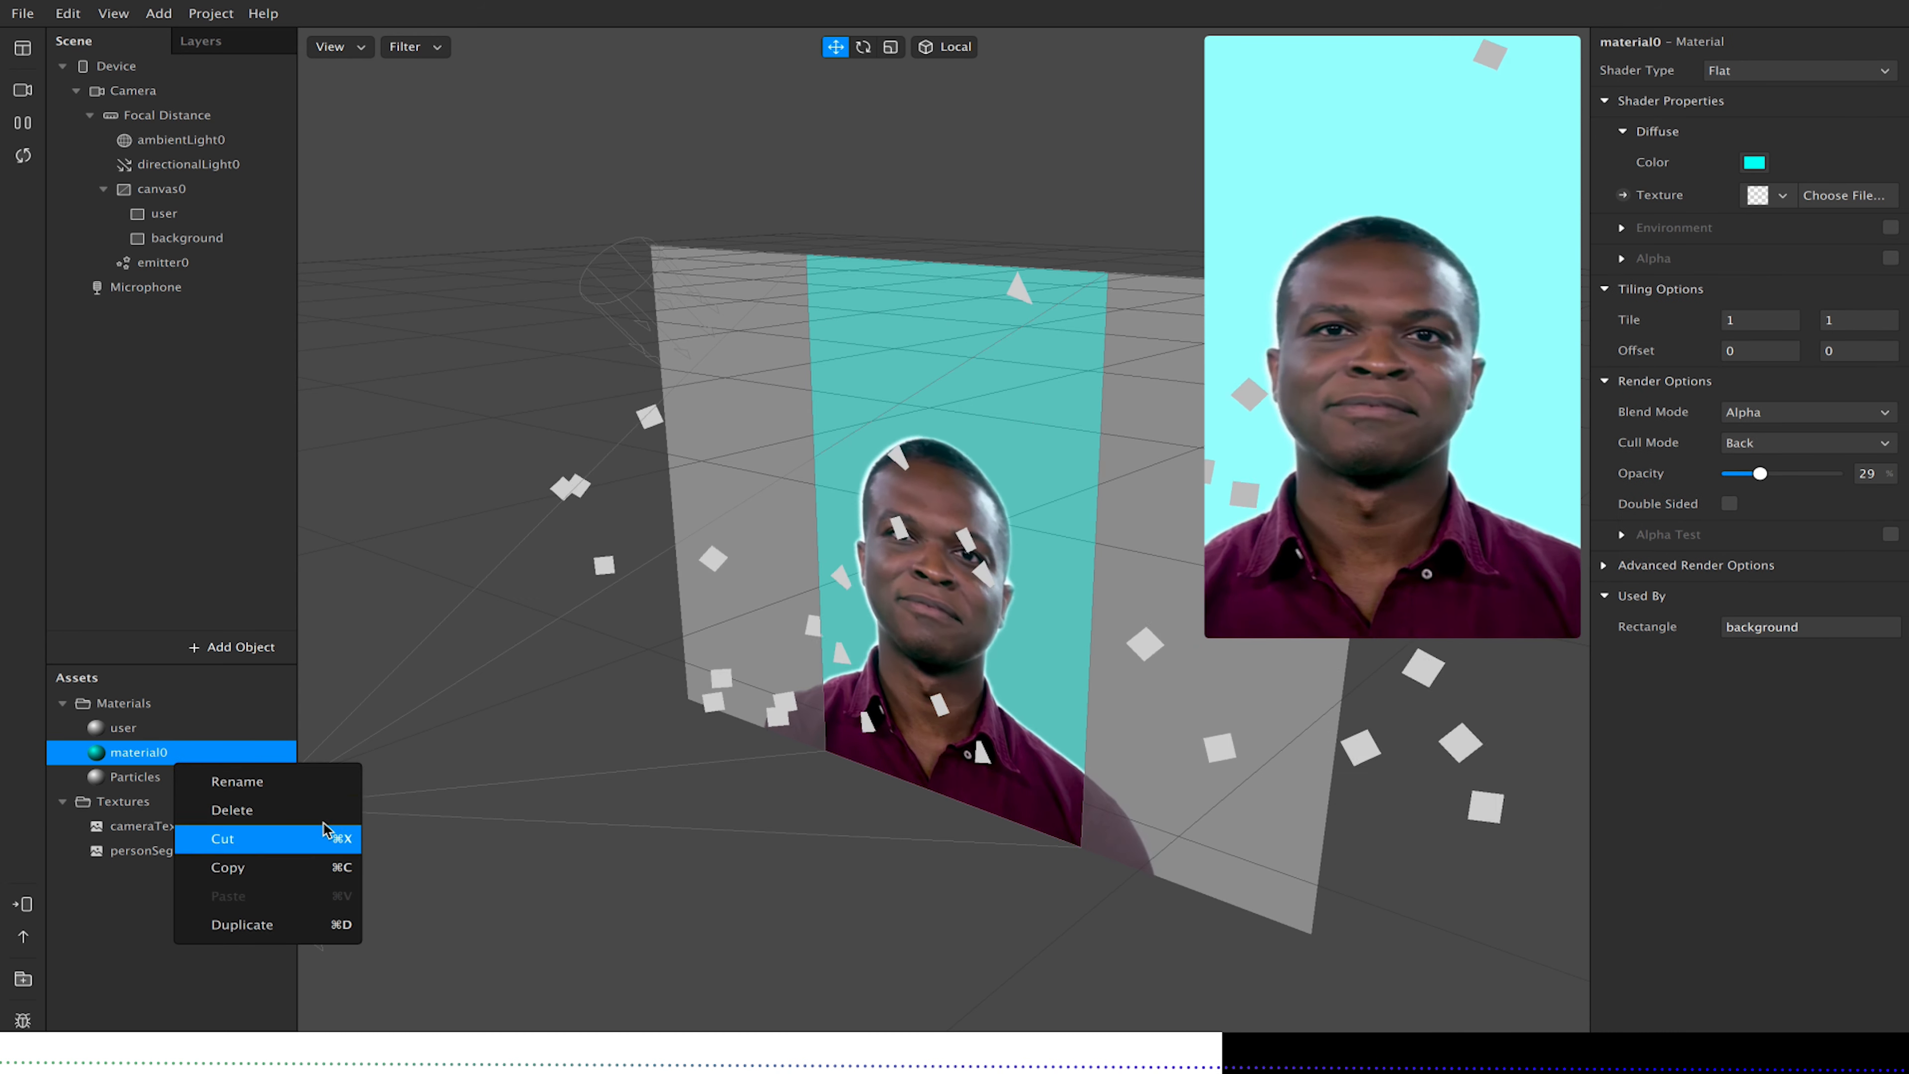
left_click(239, 782)
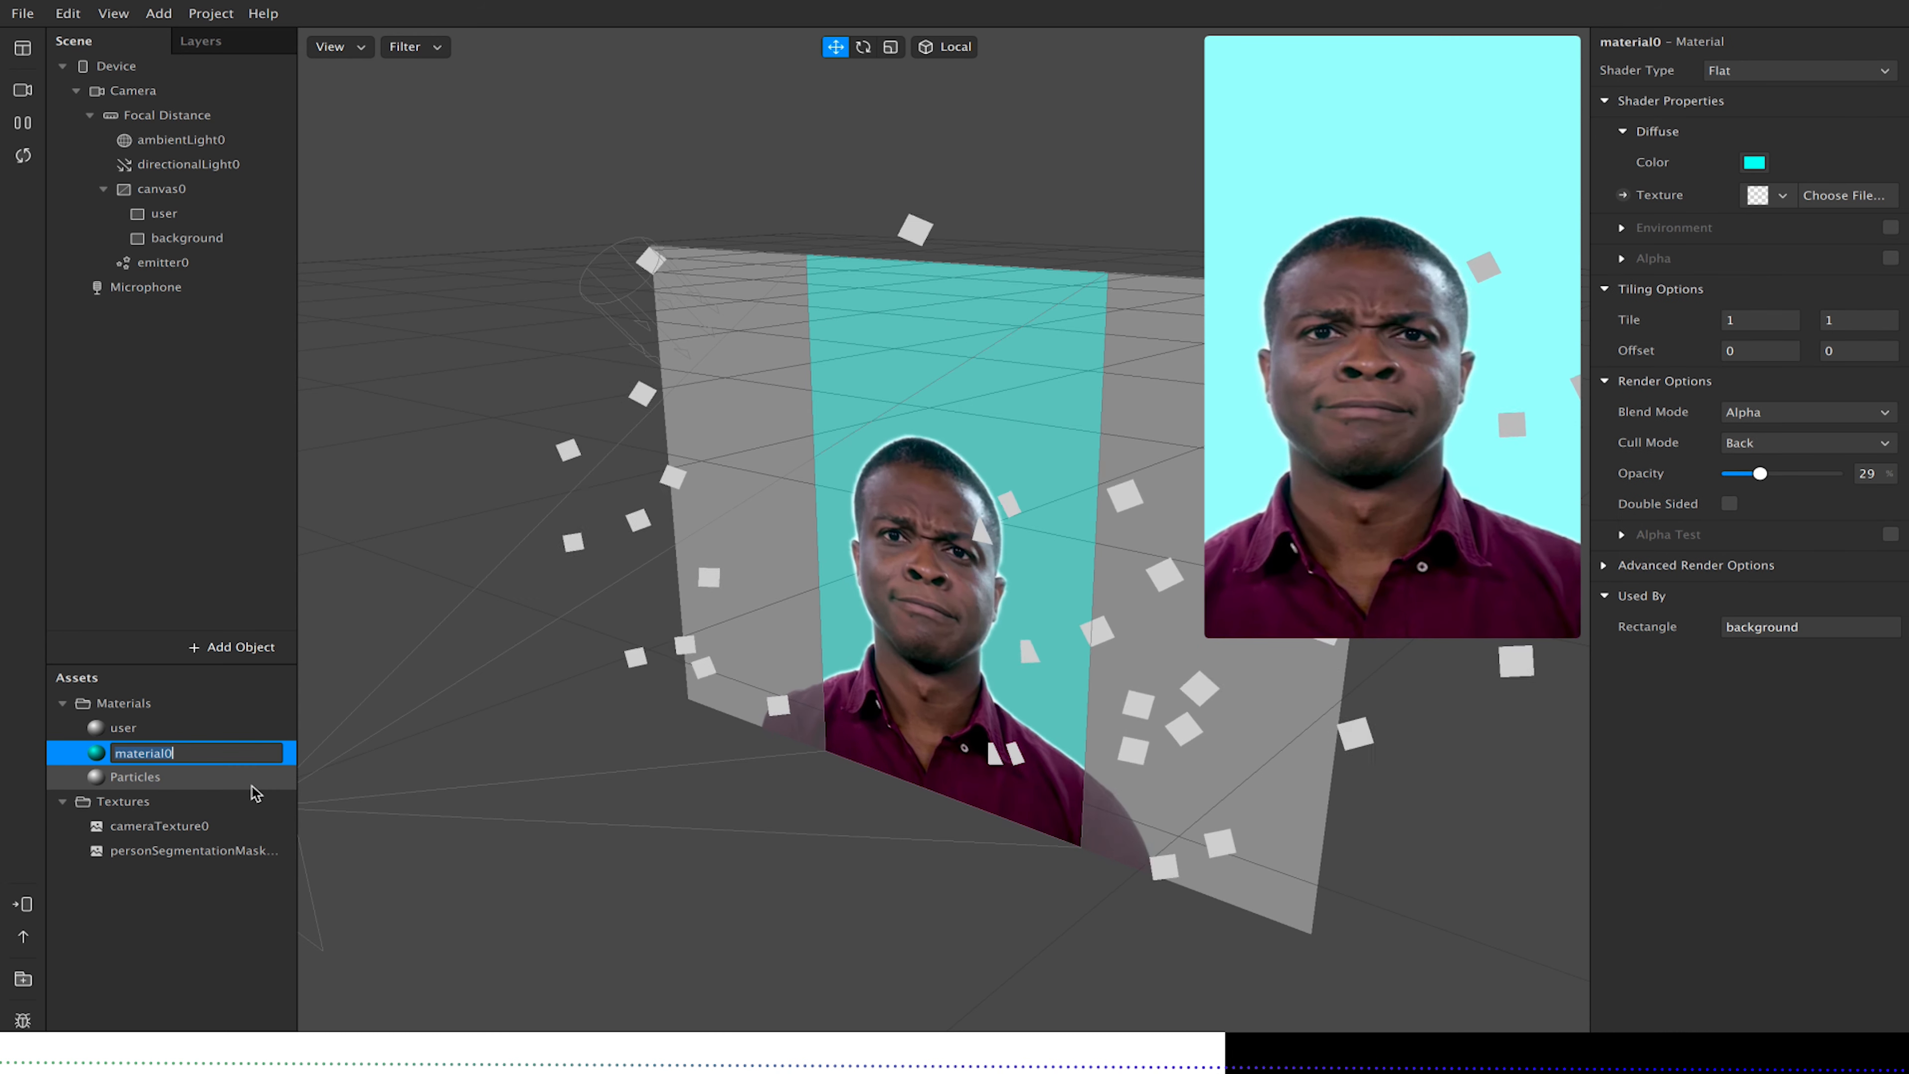
type("Background")
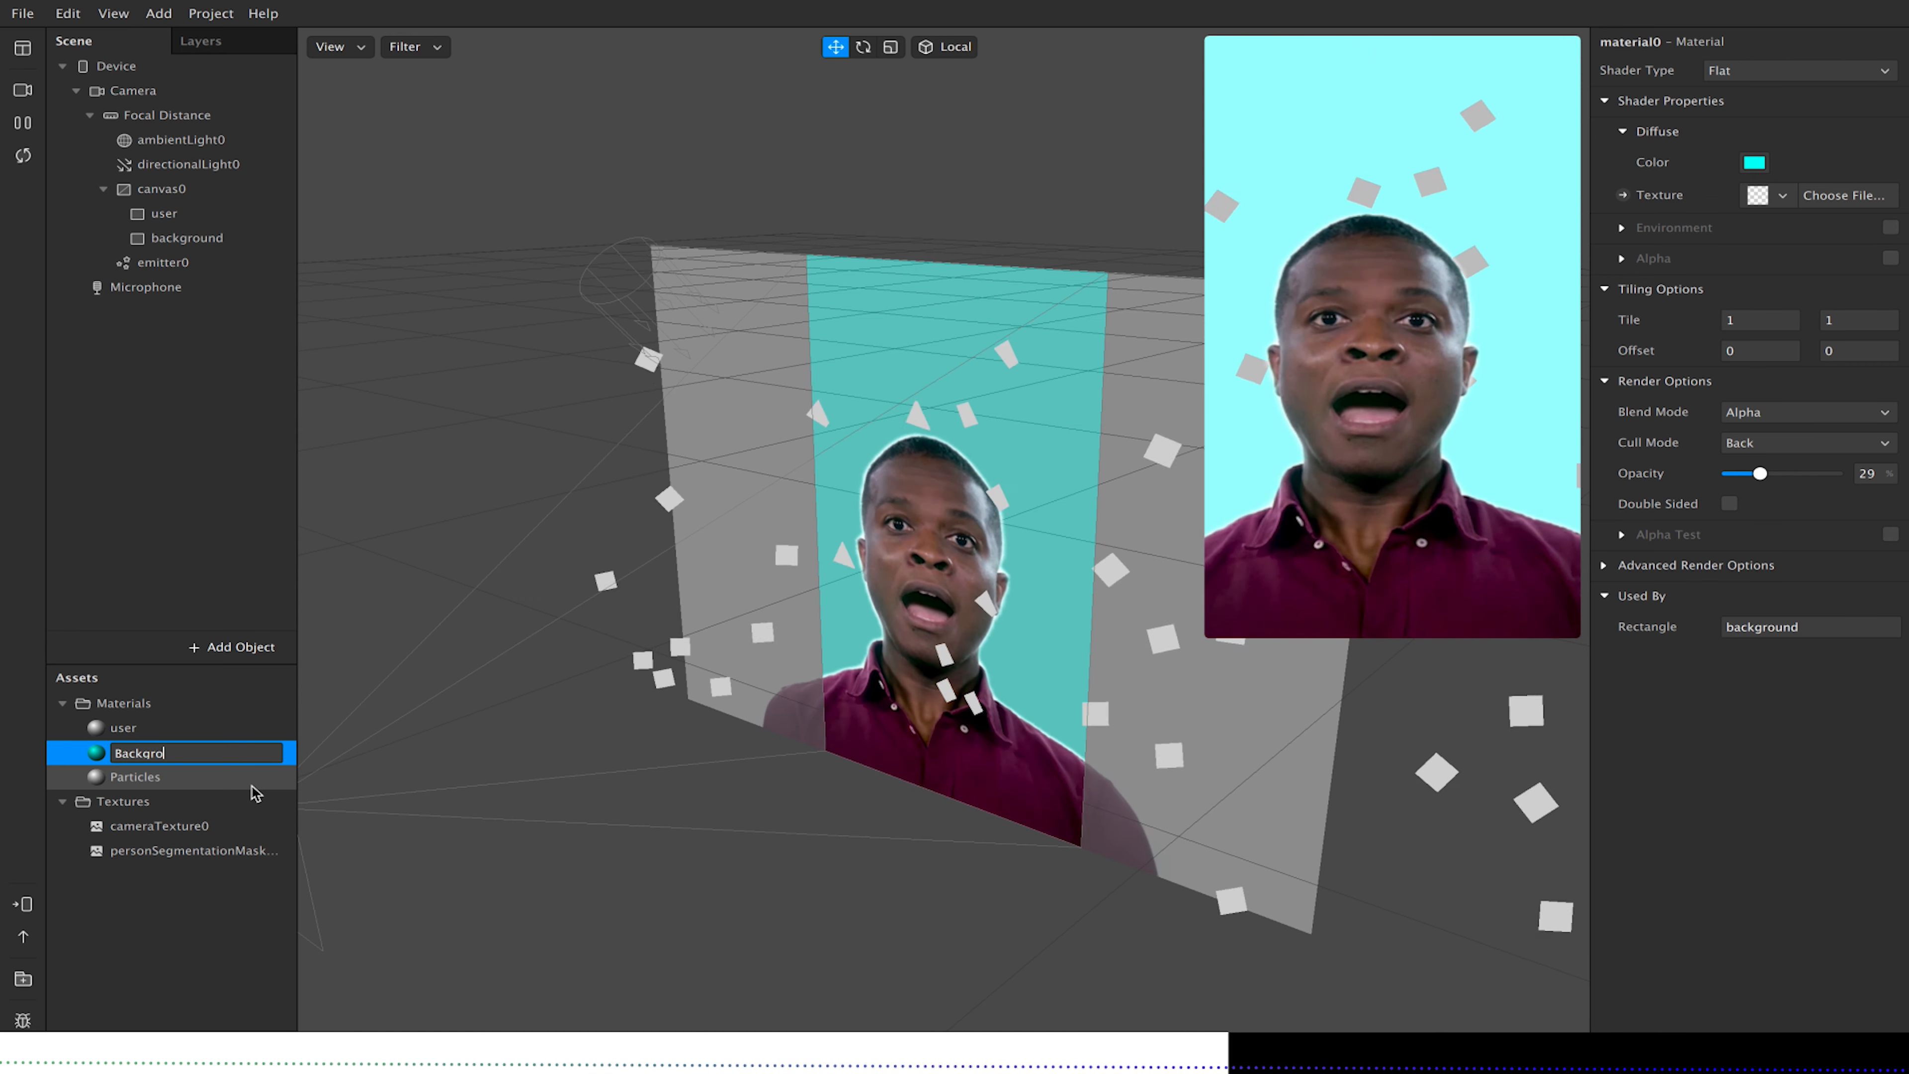
key("Return")
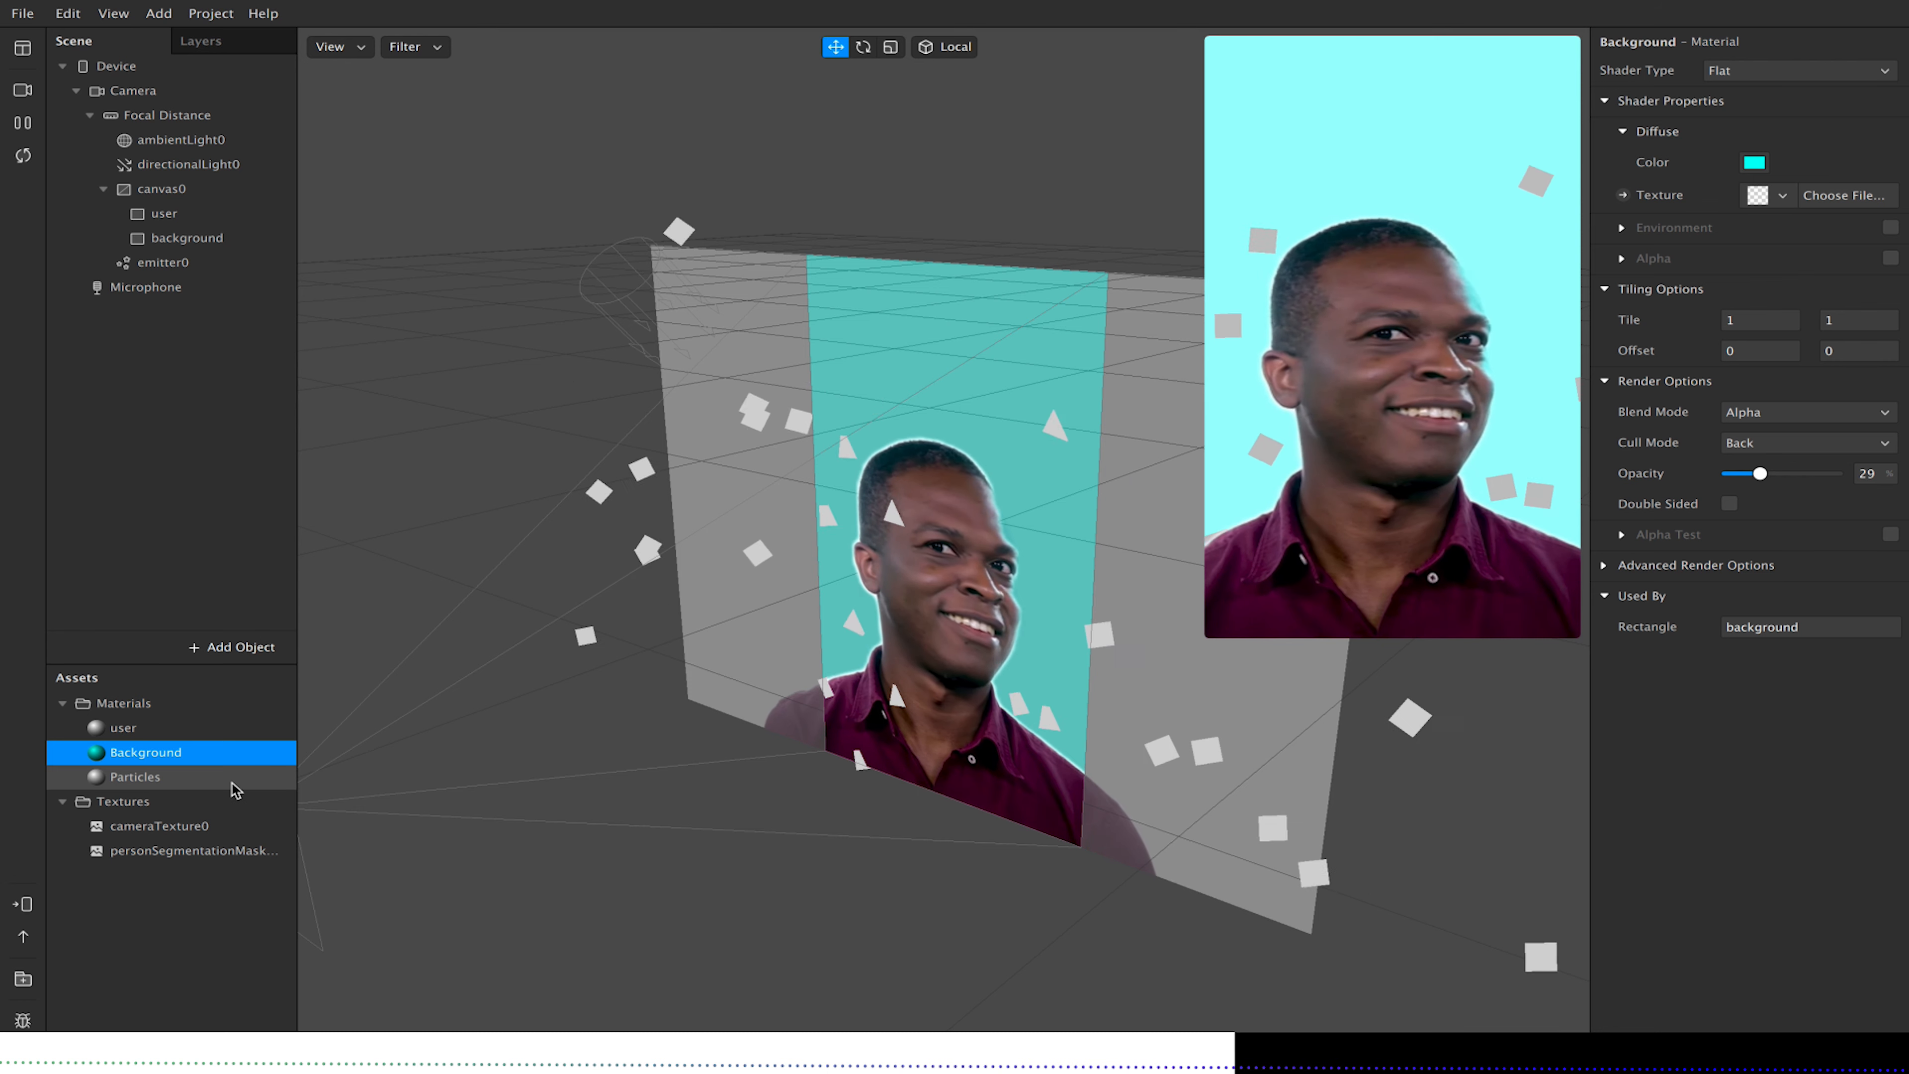
Import icon_01.png from the Spark AR Take 2 folder on the computer as a texture.
left_click(232, 784)
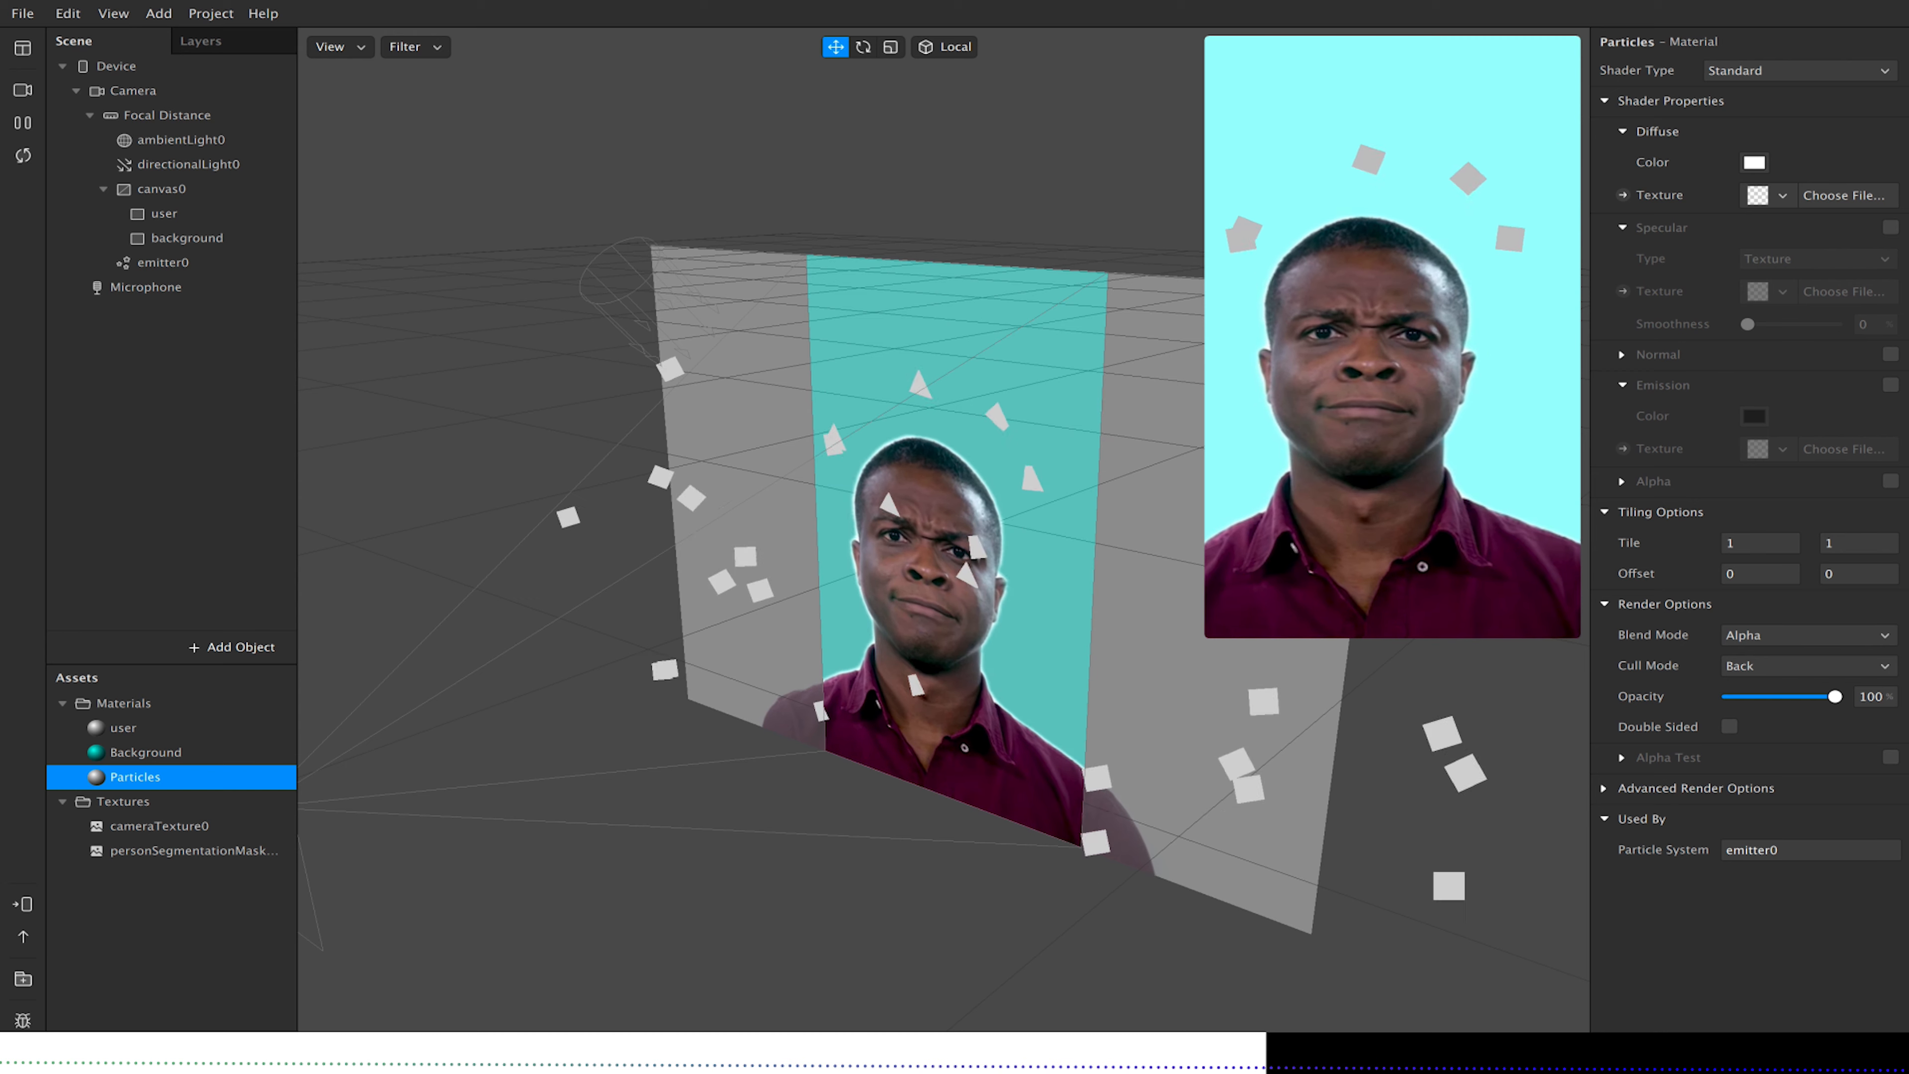
right_click(239, 788)
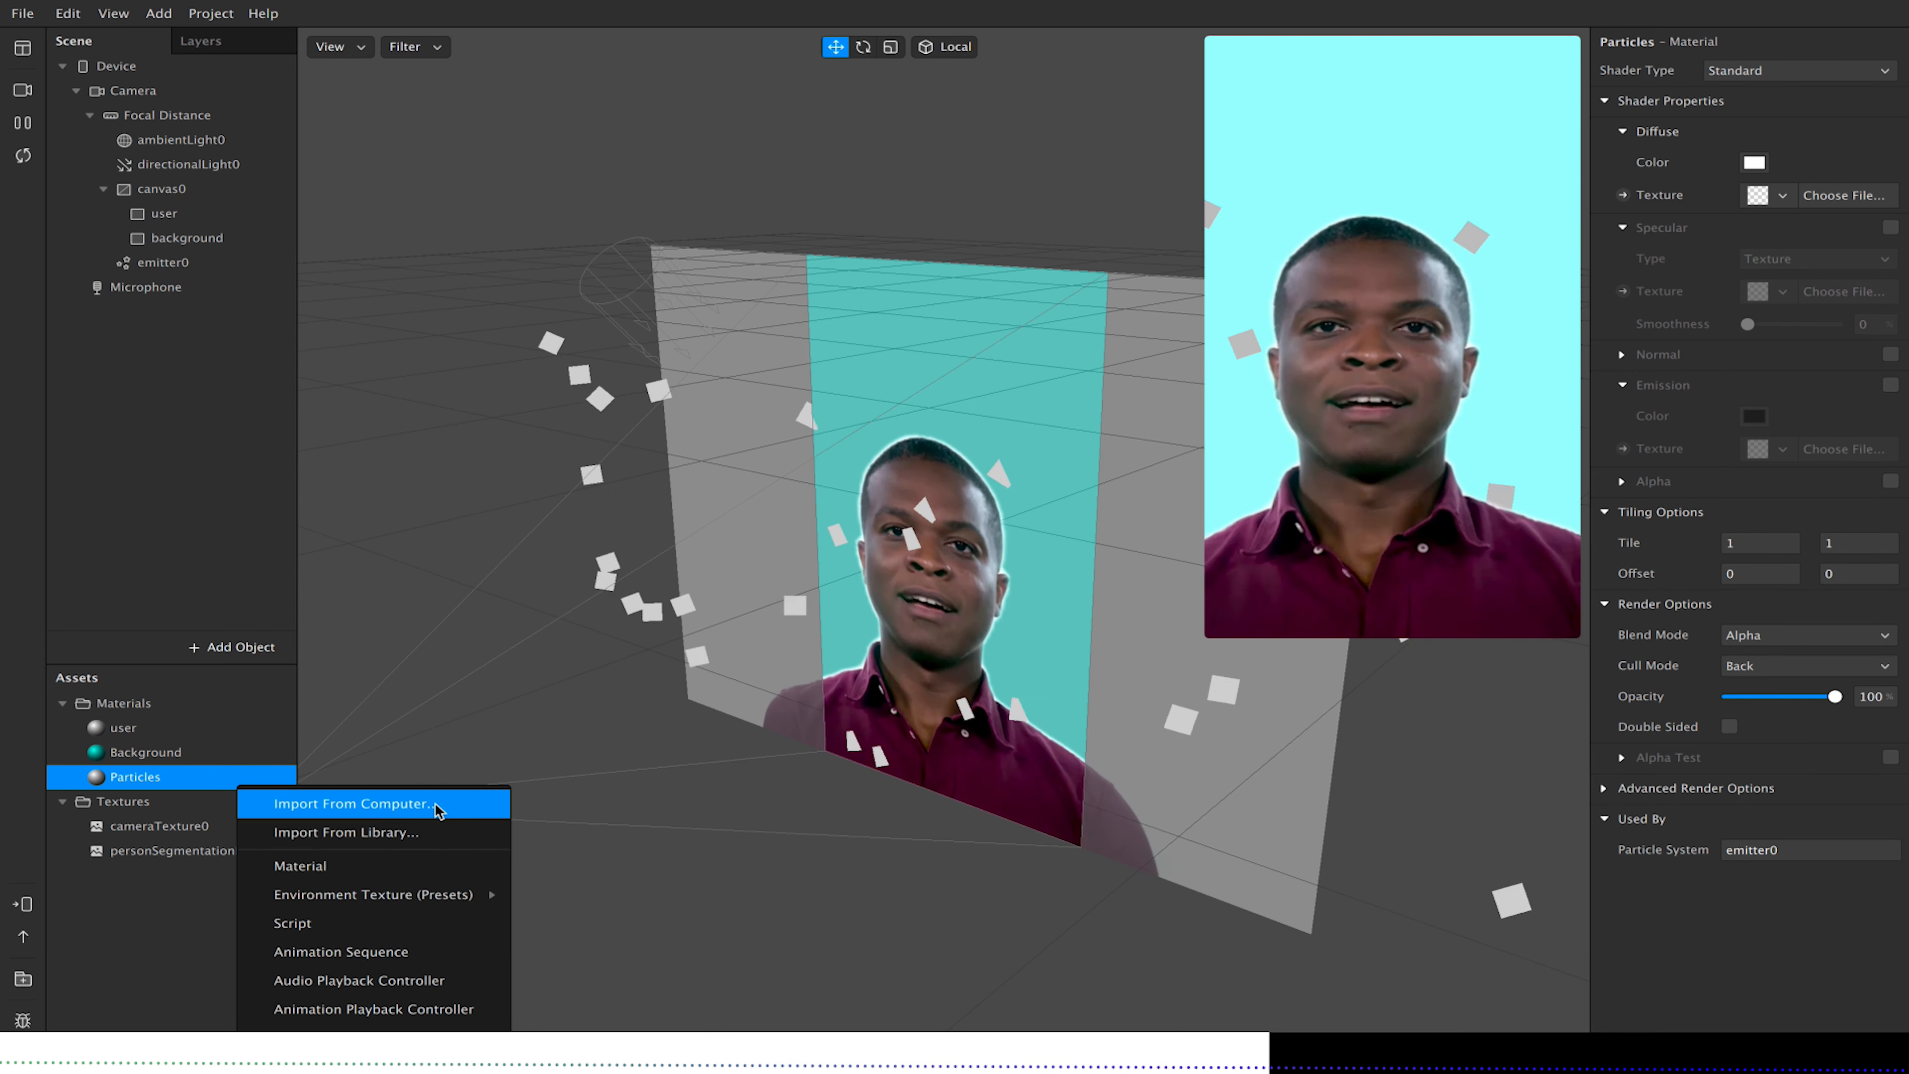
left_click(373, 812)
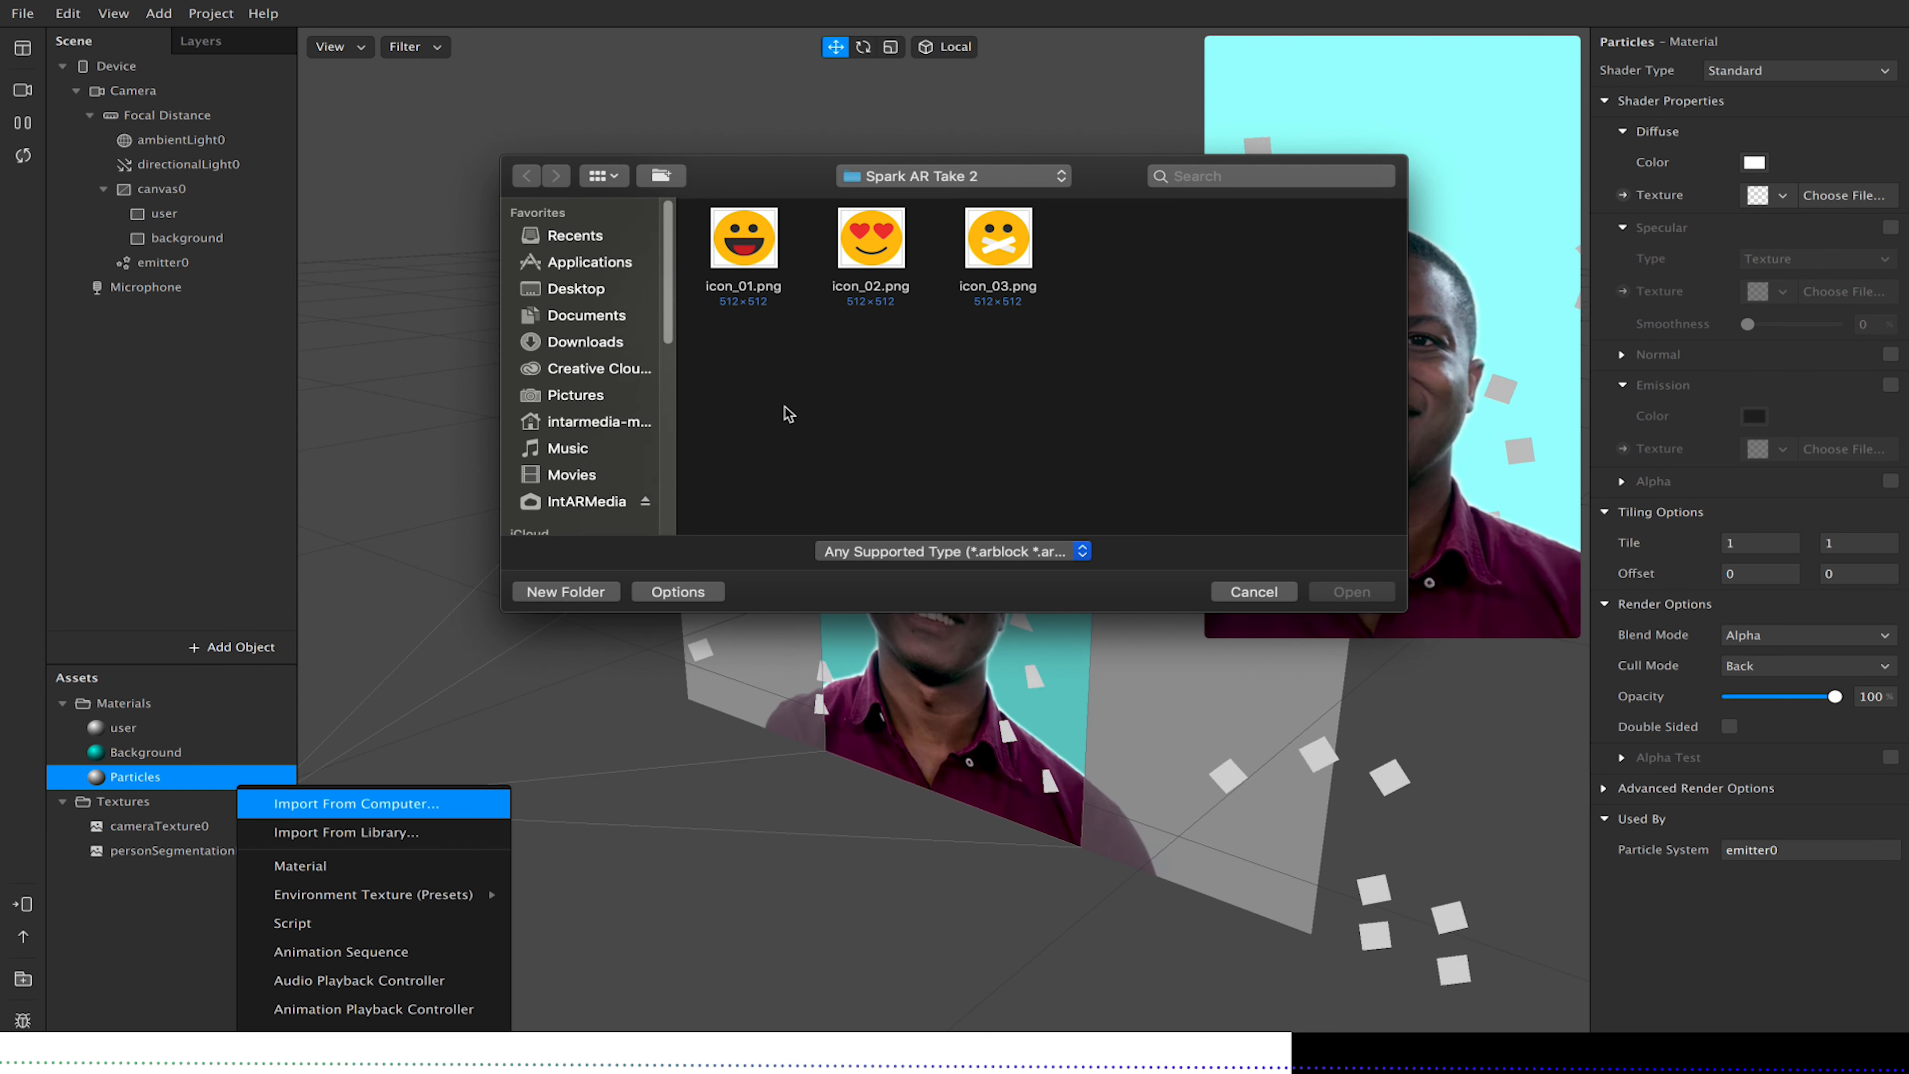
left_click(746, 242)
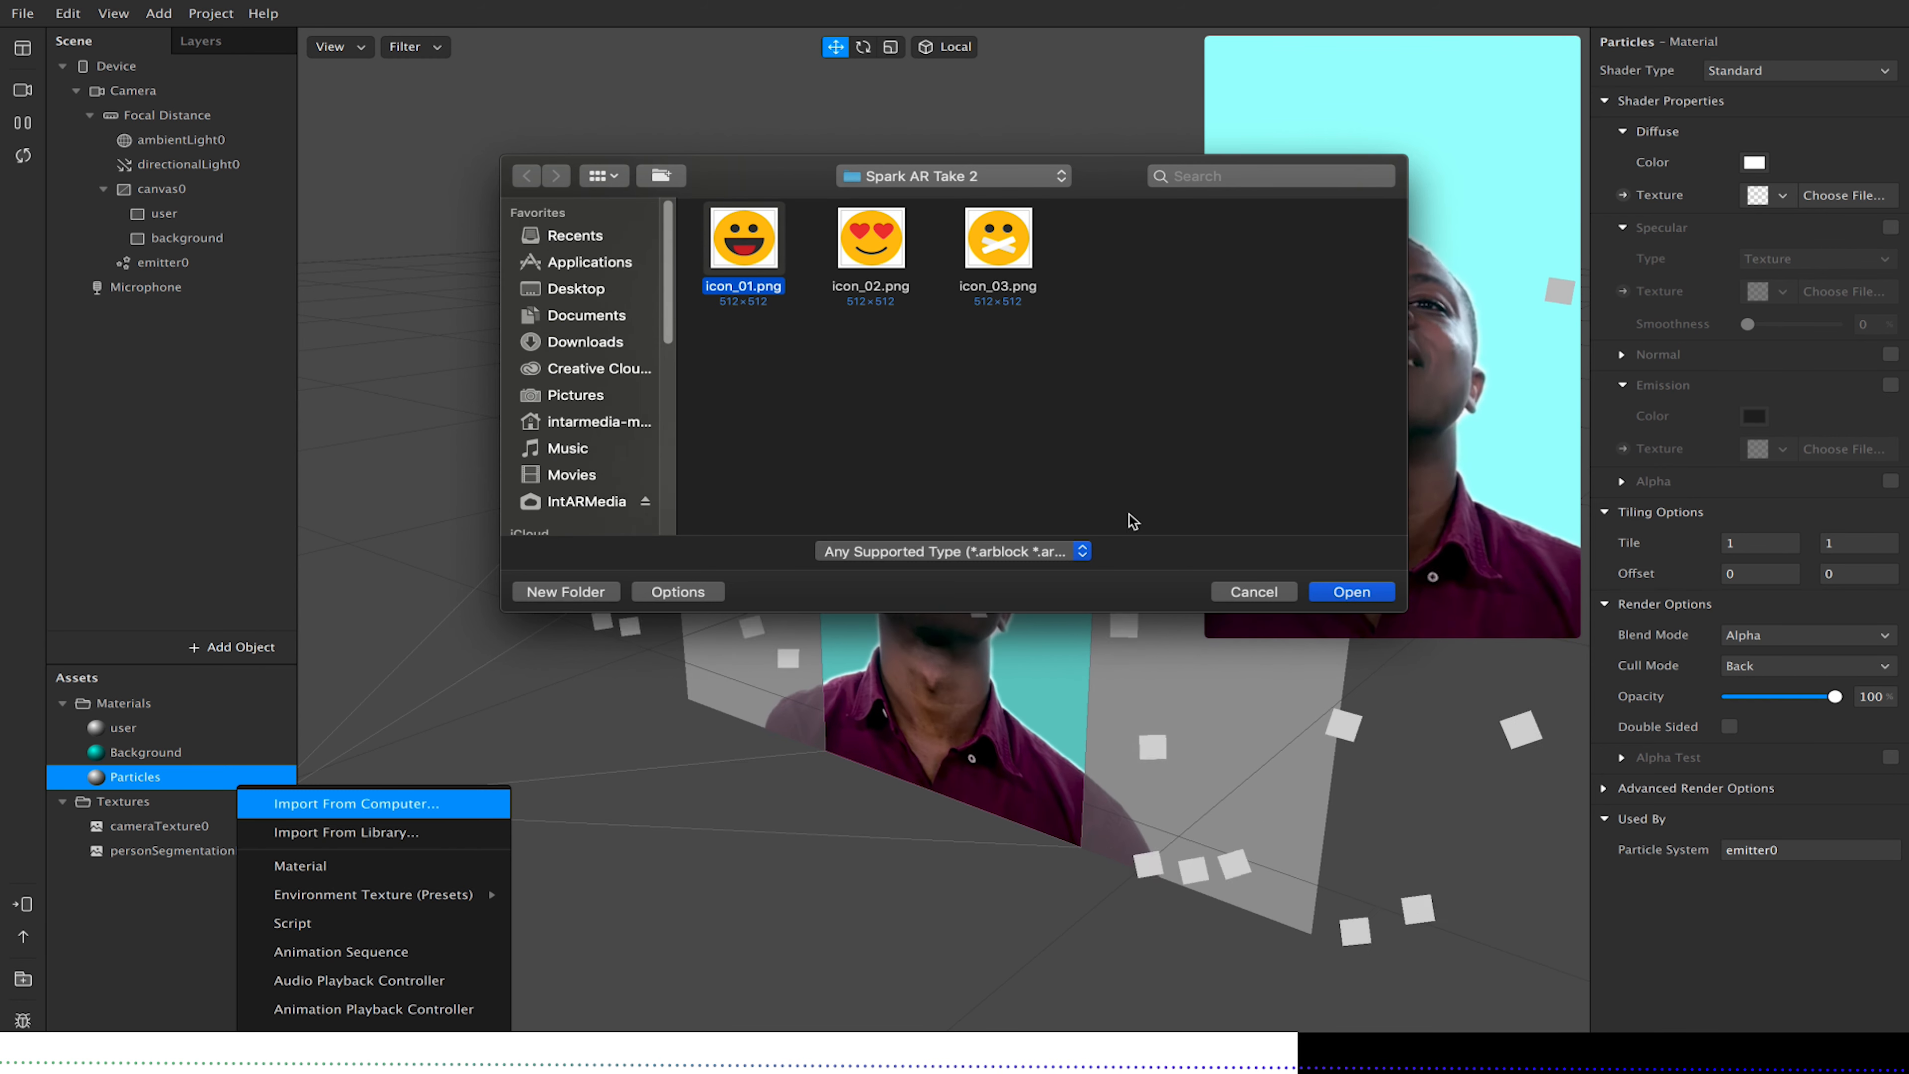
left_click(1345, 594)
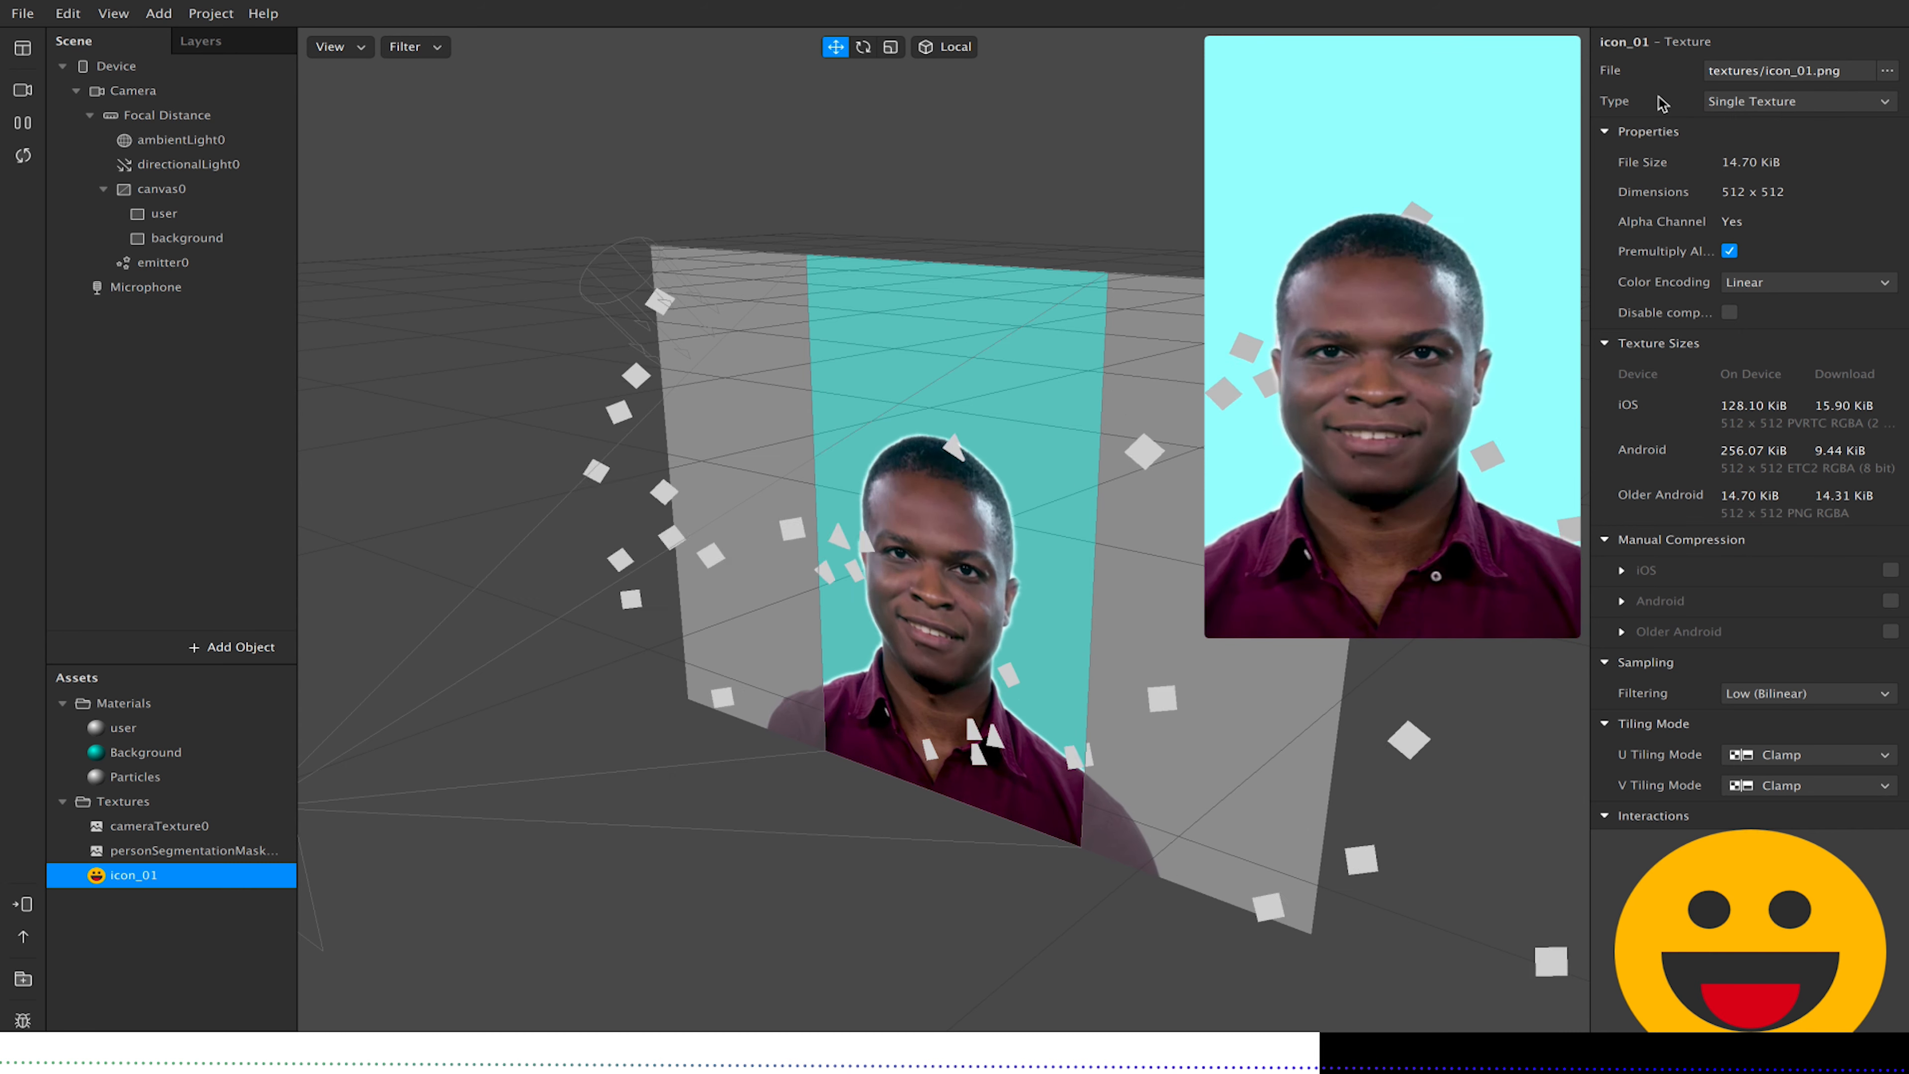
Convert the icon_01 texture to a Texture Sequence made of icon_01.png, icon_02.png and icon_03.png.
left_click(1882, 103)
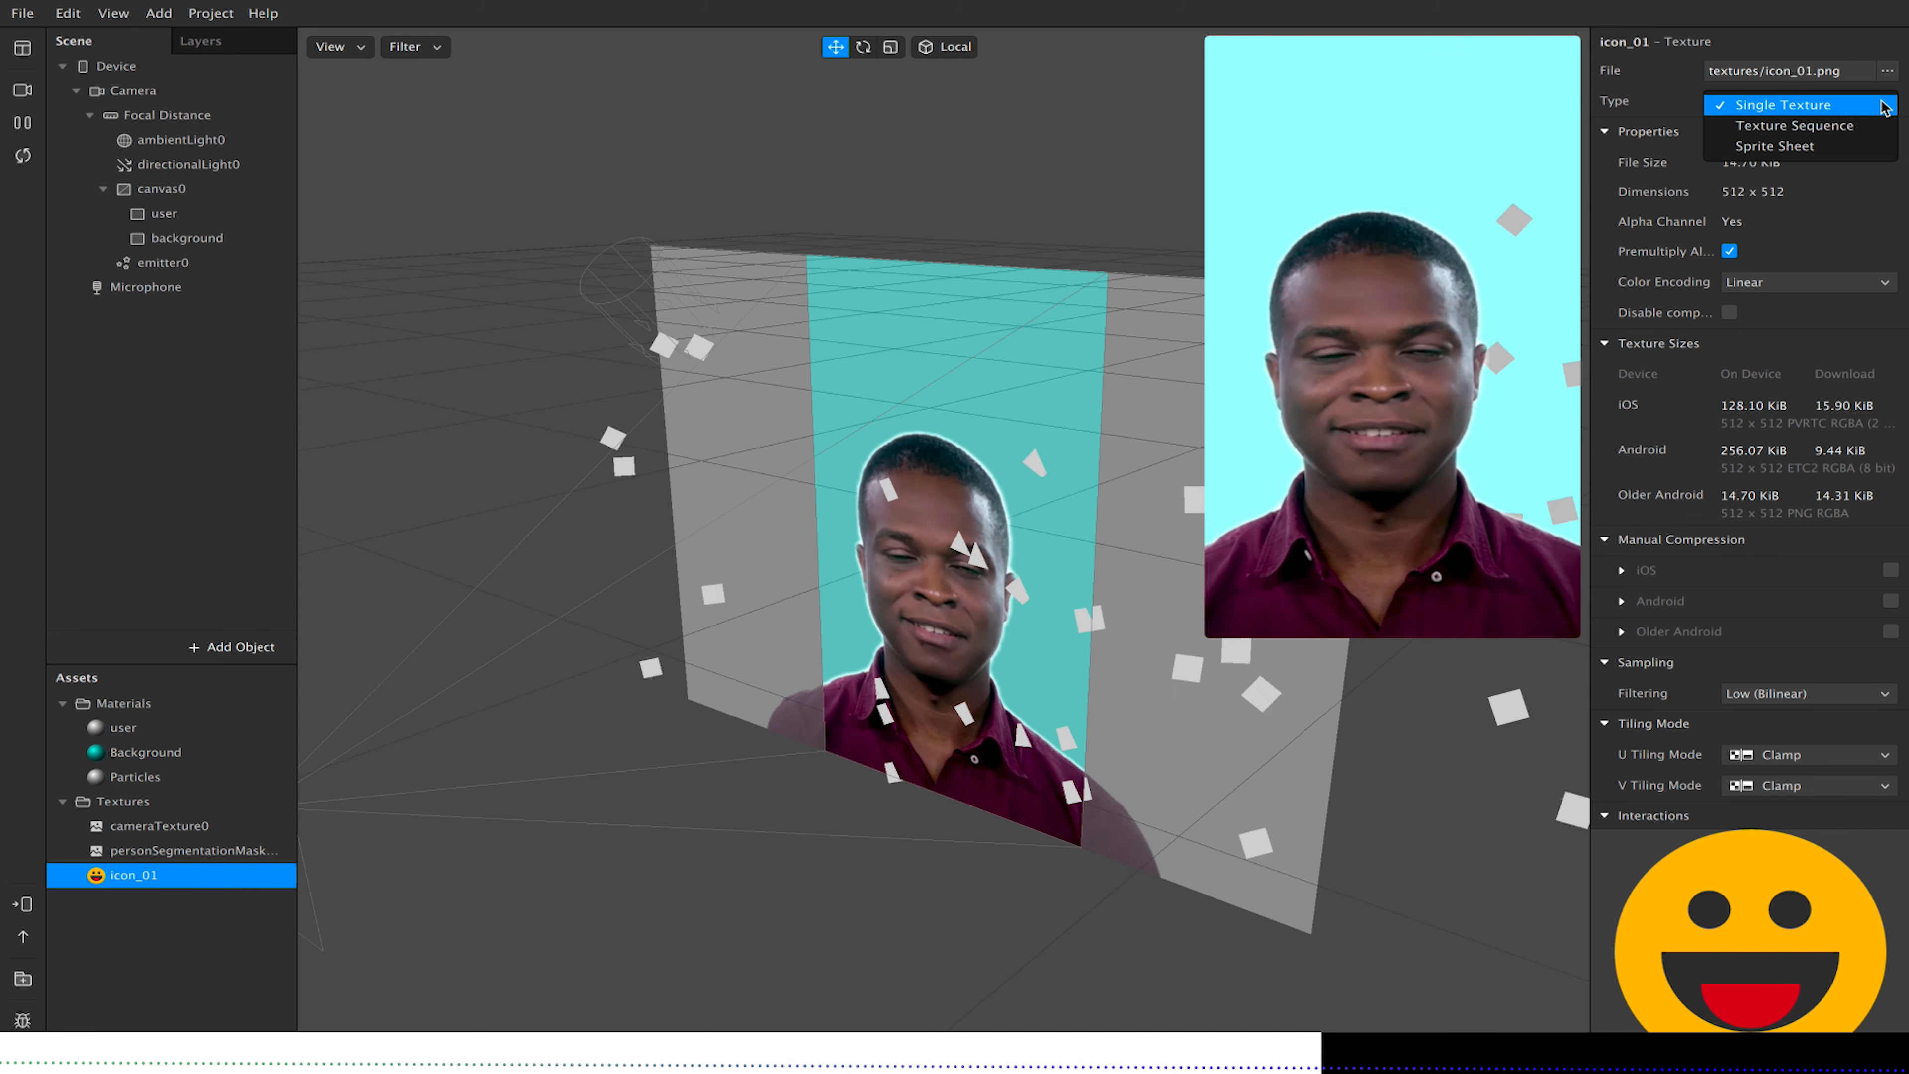
left_click(1839, 133)
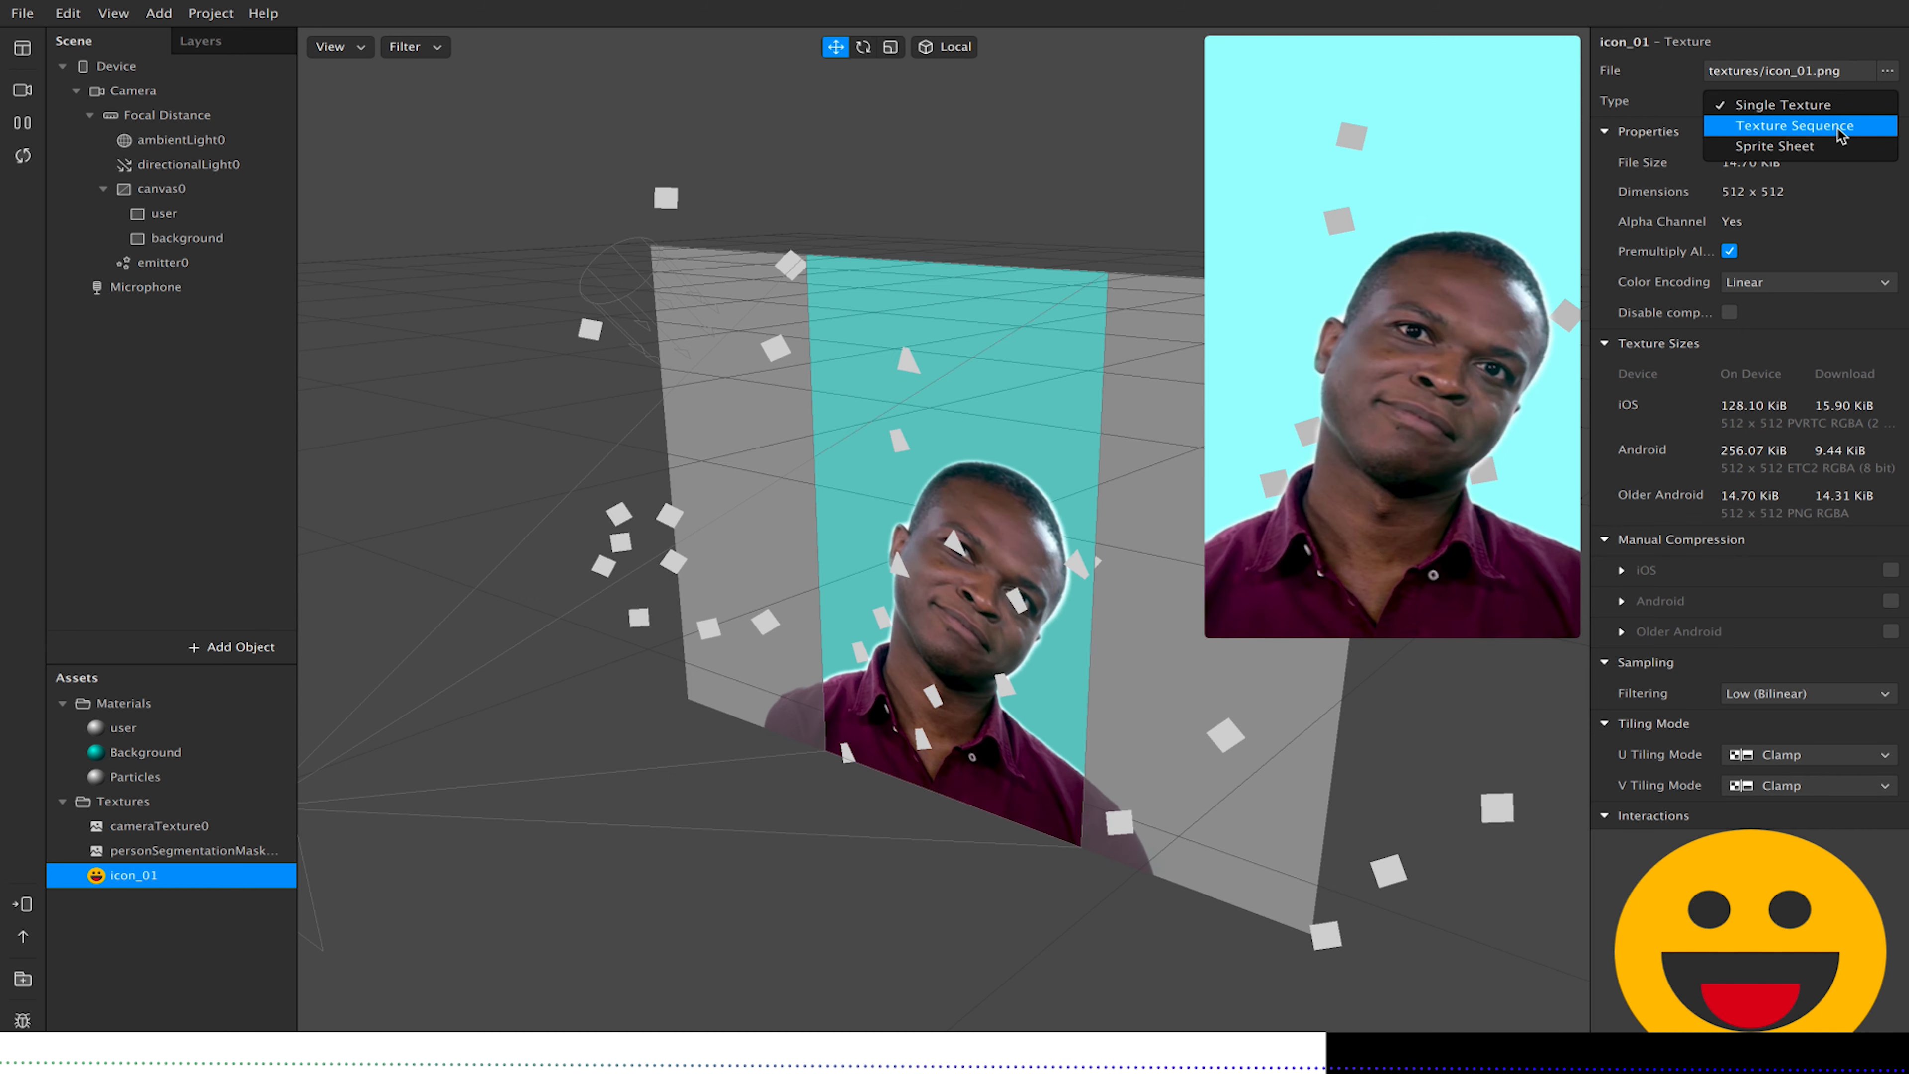
left_click_drag(1115, 320, 710, 224)
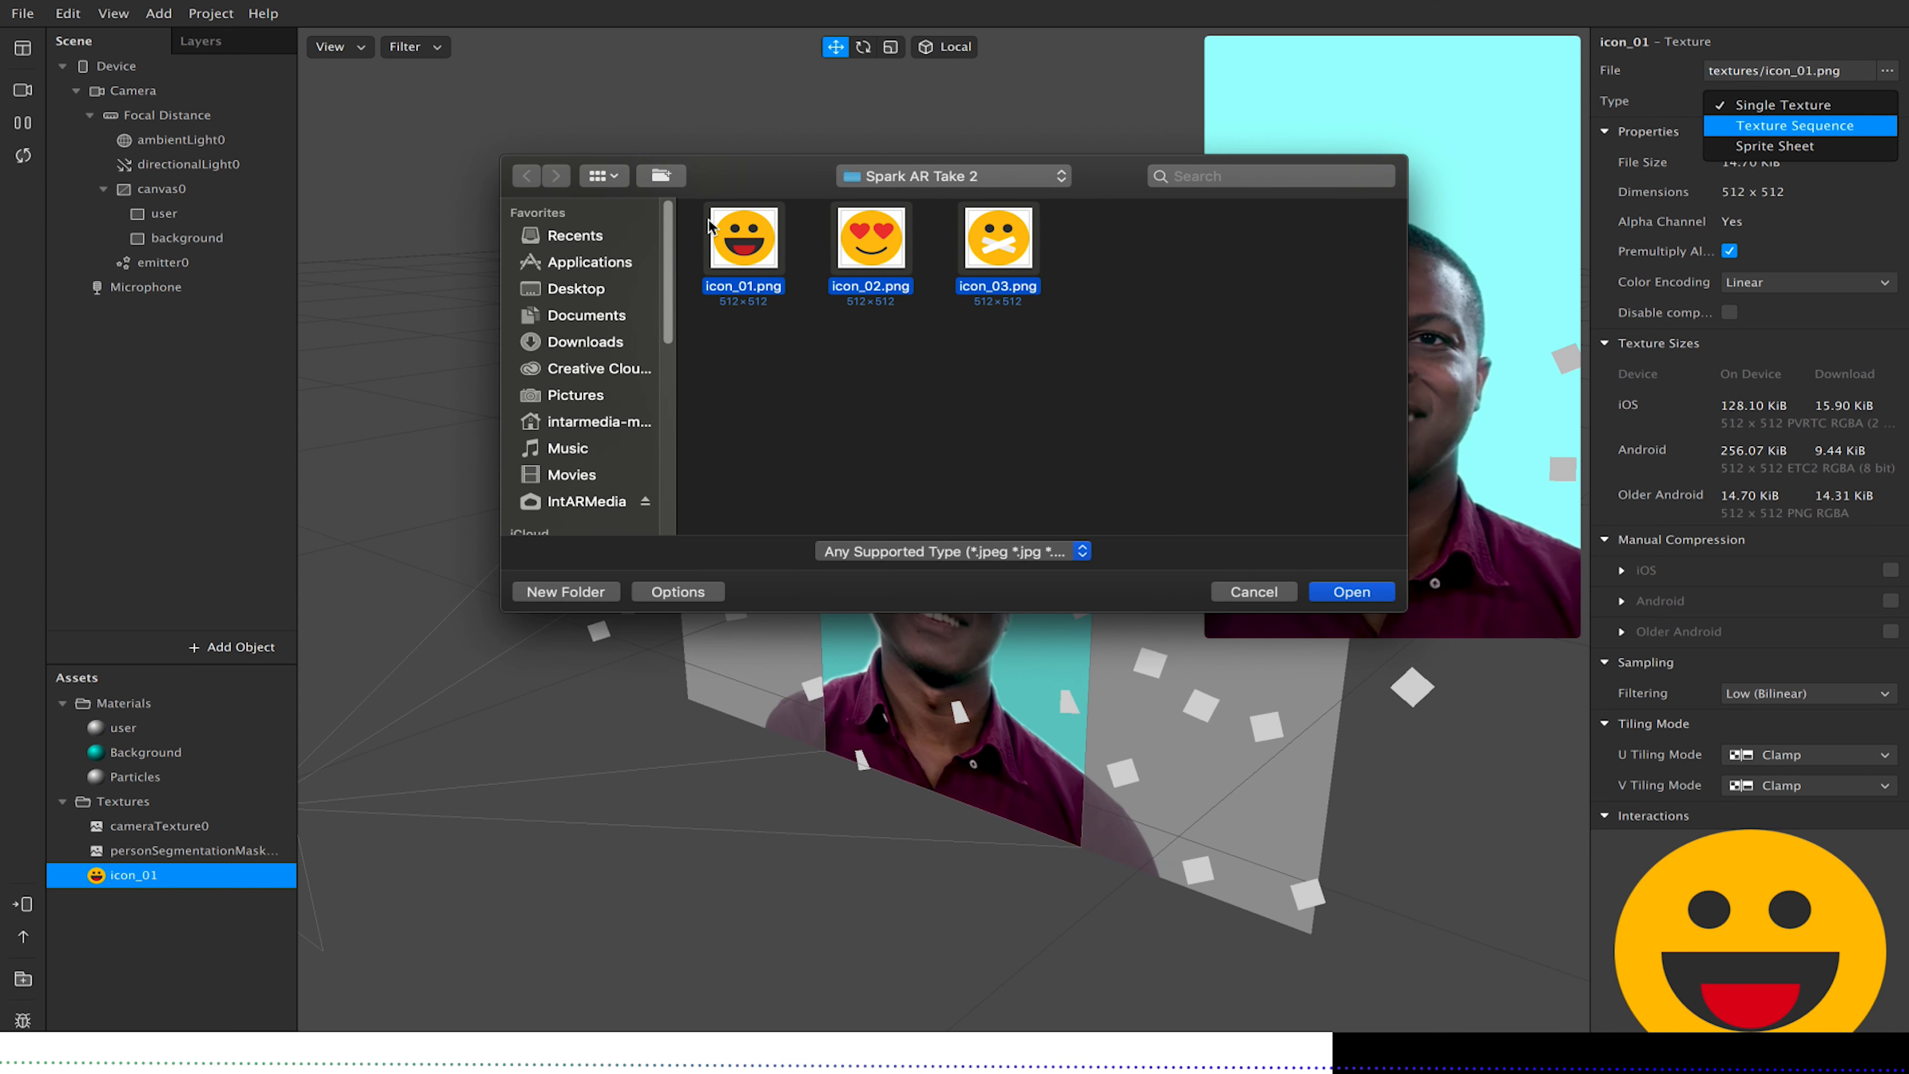
left_click(1347, 594)
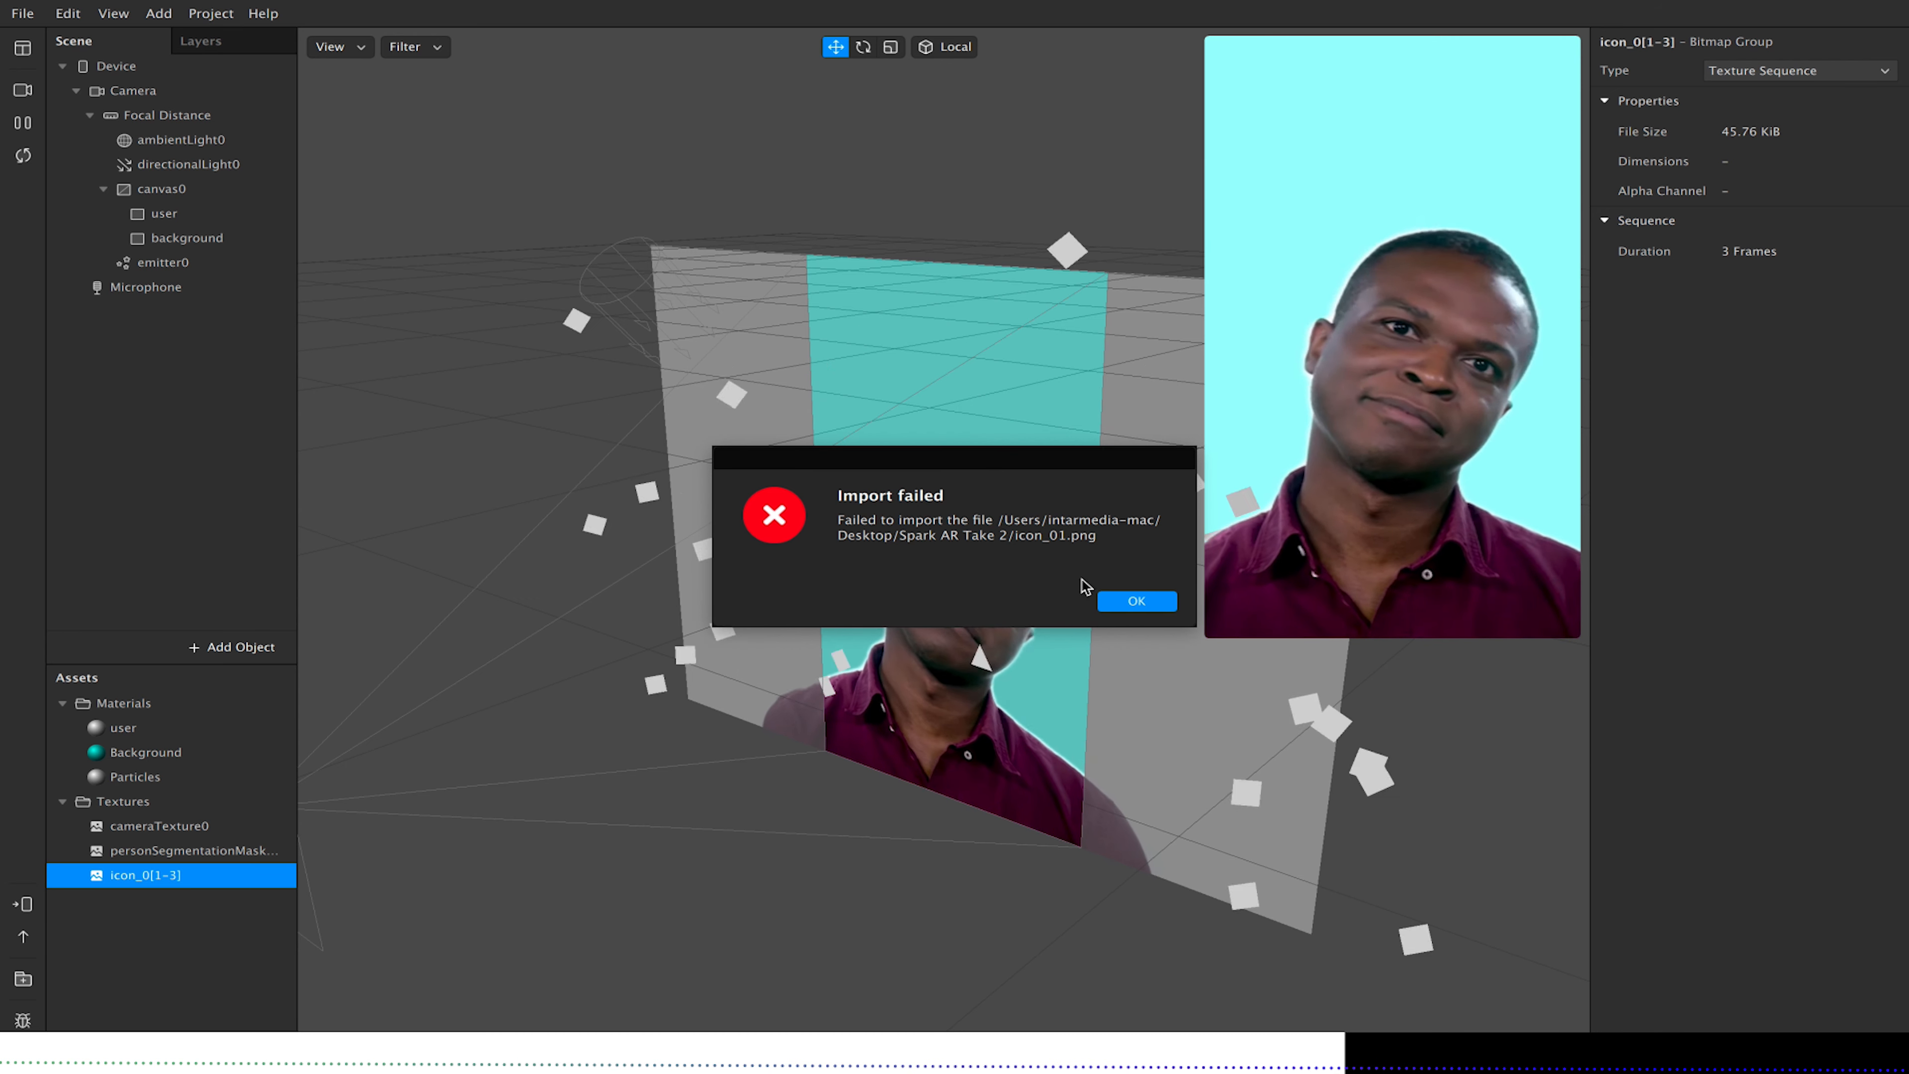
left_click(1135, 600)
left_click(150, 903)
left_click(140, 880)
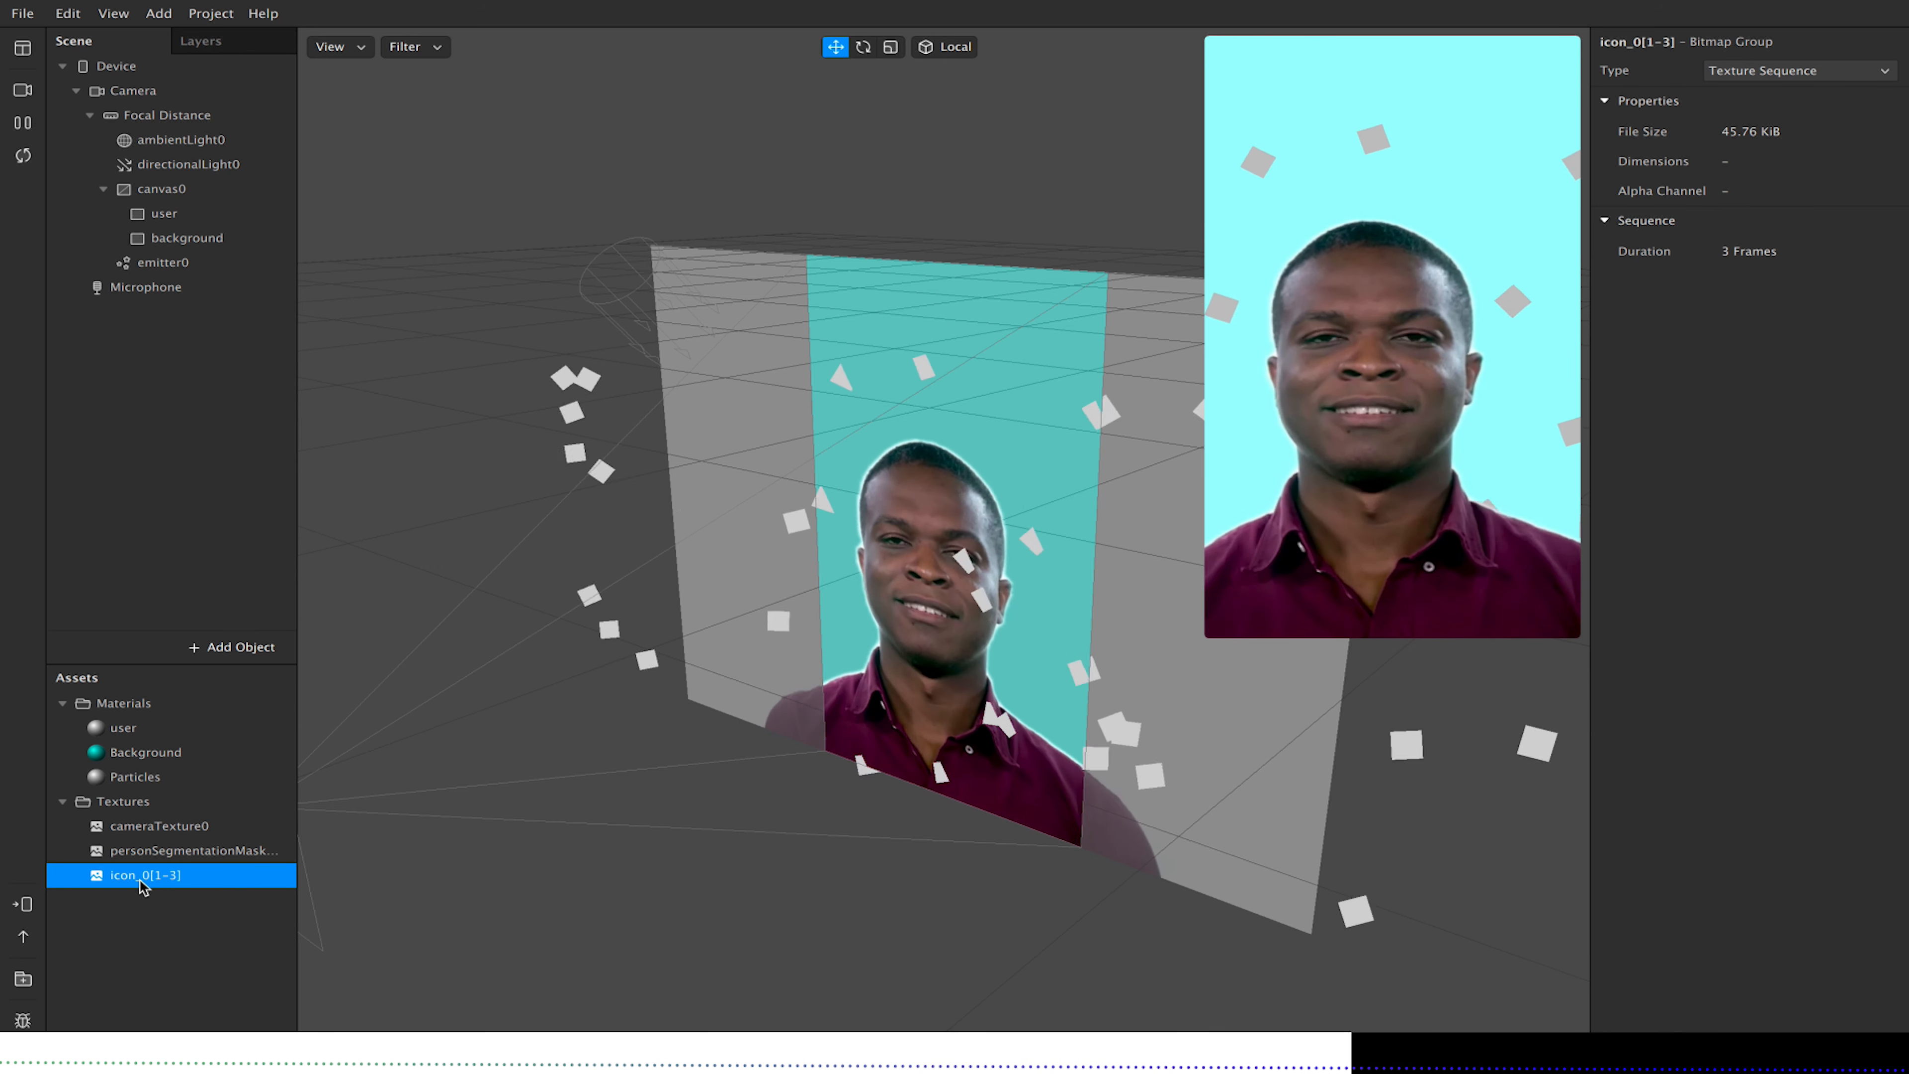
left_click(175, 779)
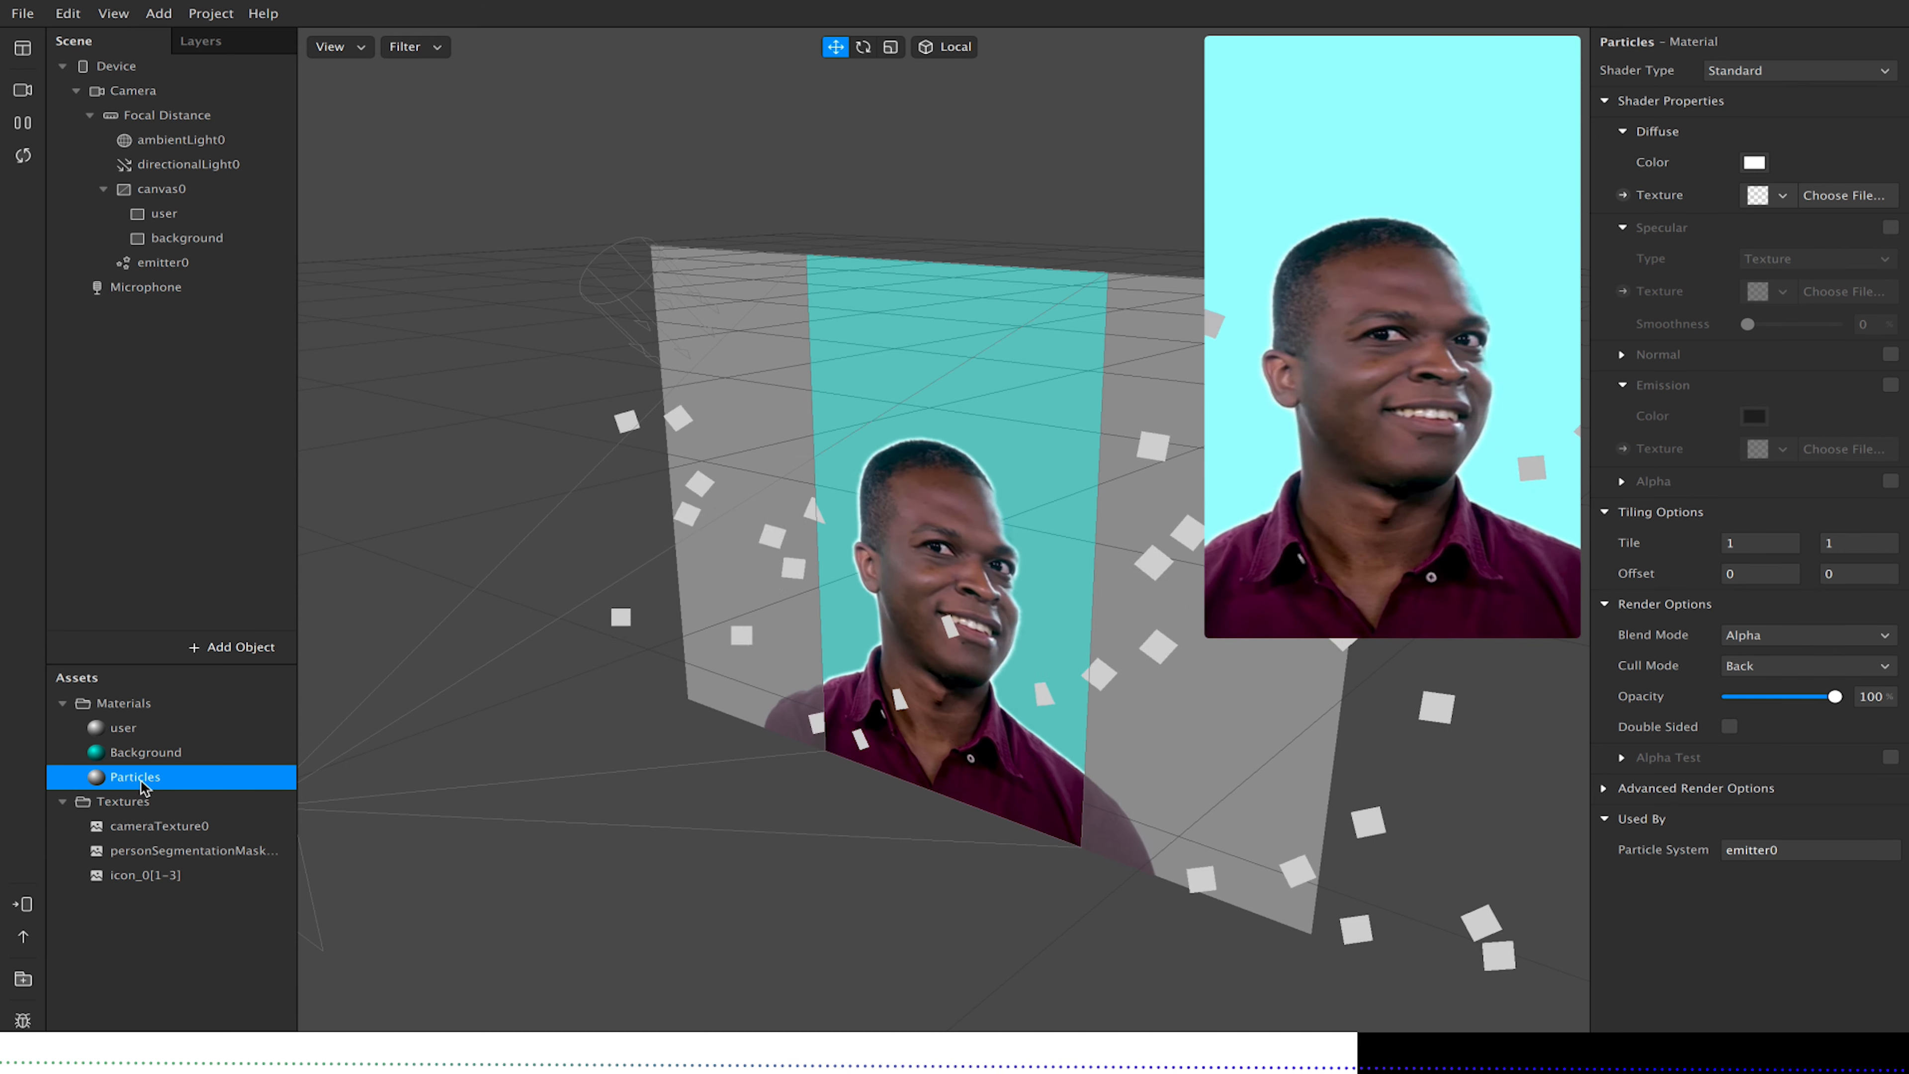
left_click(1771, 197)
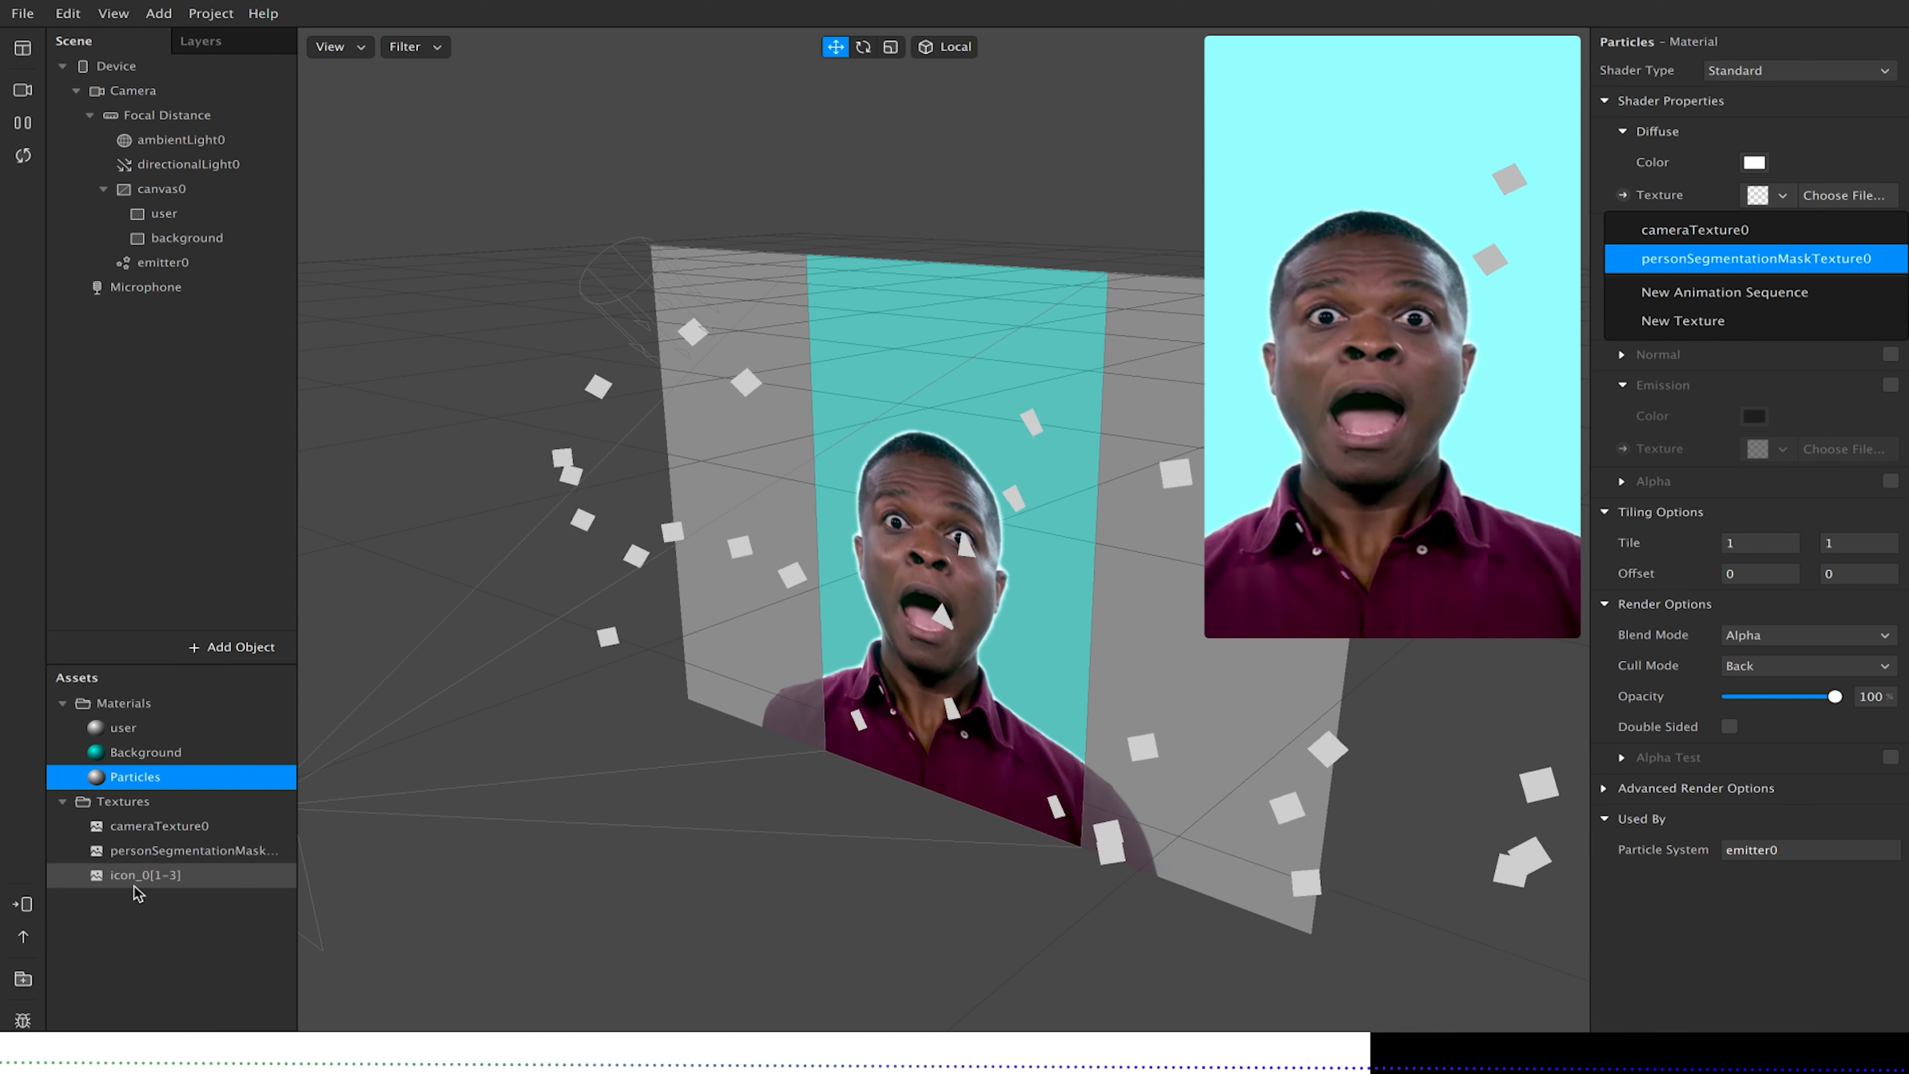
left_click(124, 928)
left_click(123, 929)
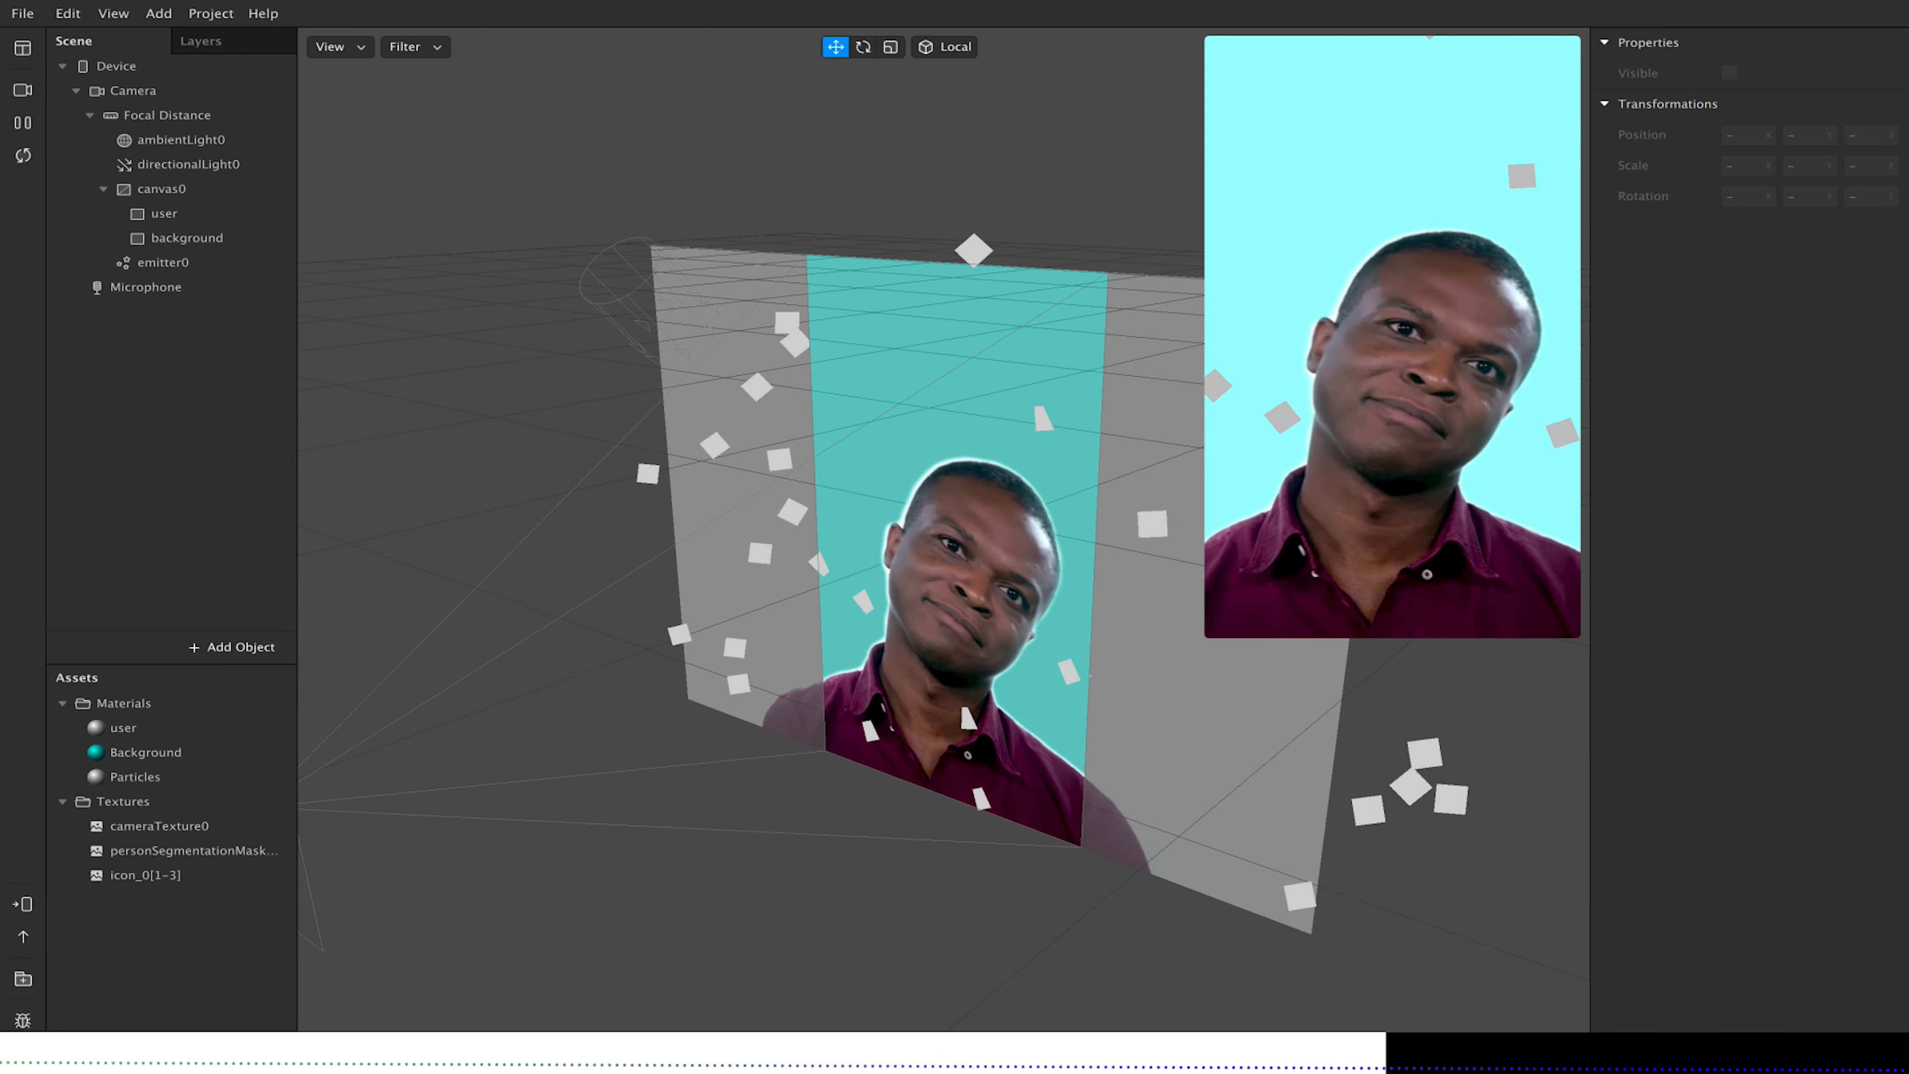
Add an Animation Sequence asset named particlesequence and assign the icon_0[1-3] texture to it.
left_click(235, 1051)
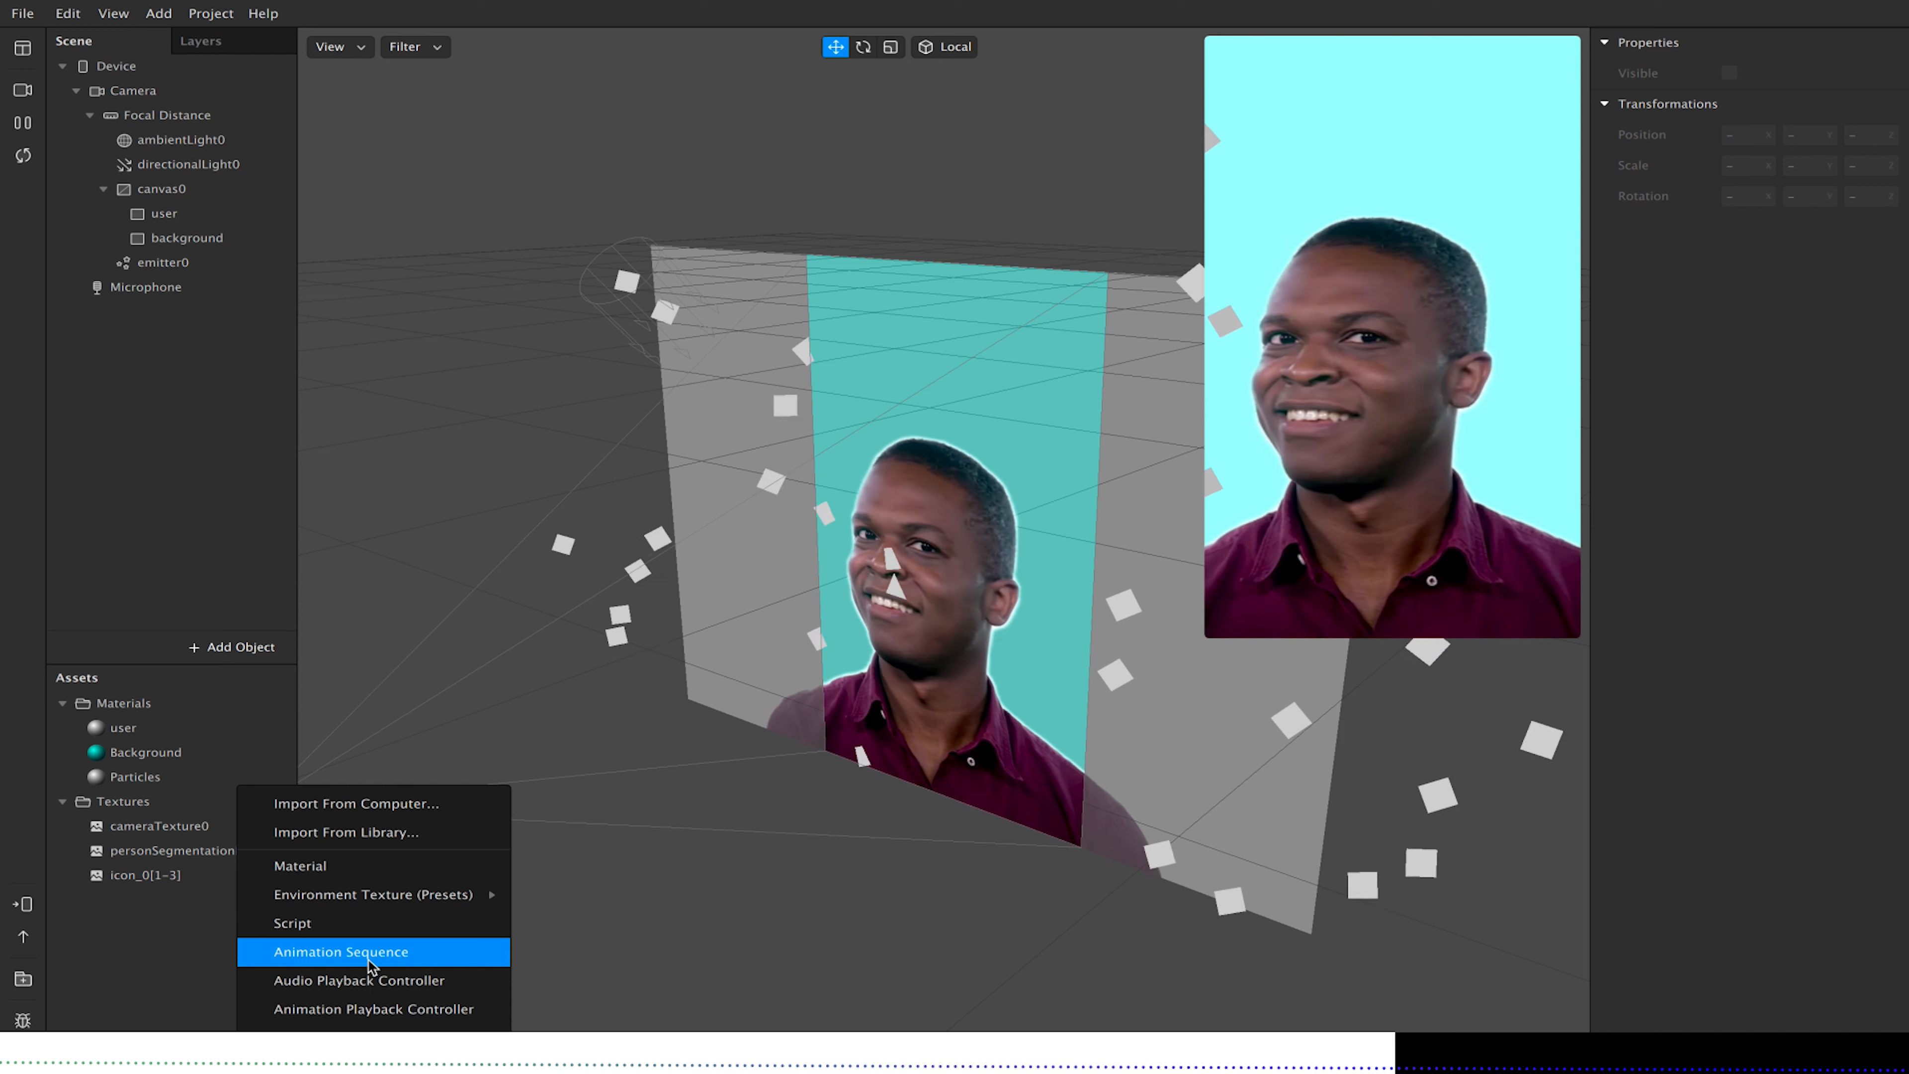
left_click(350, 953)
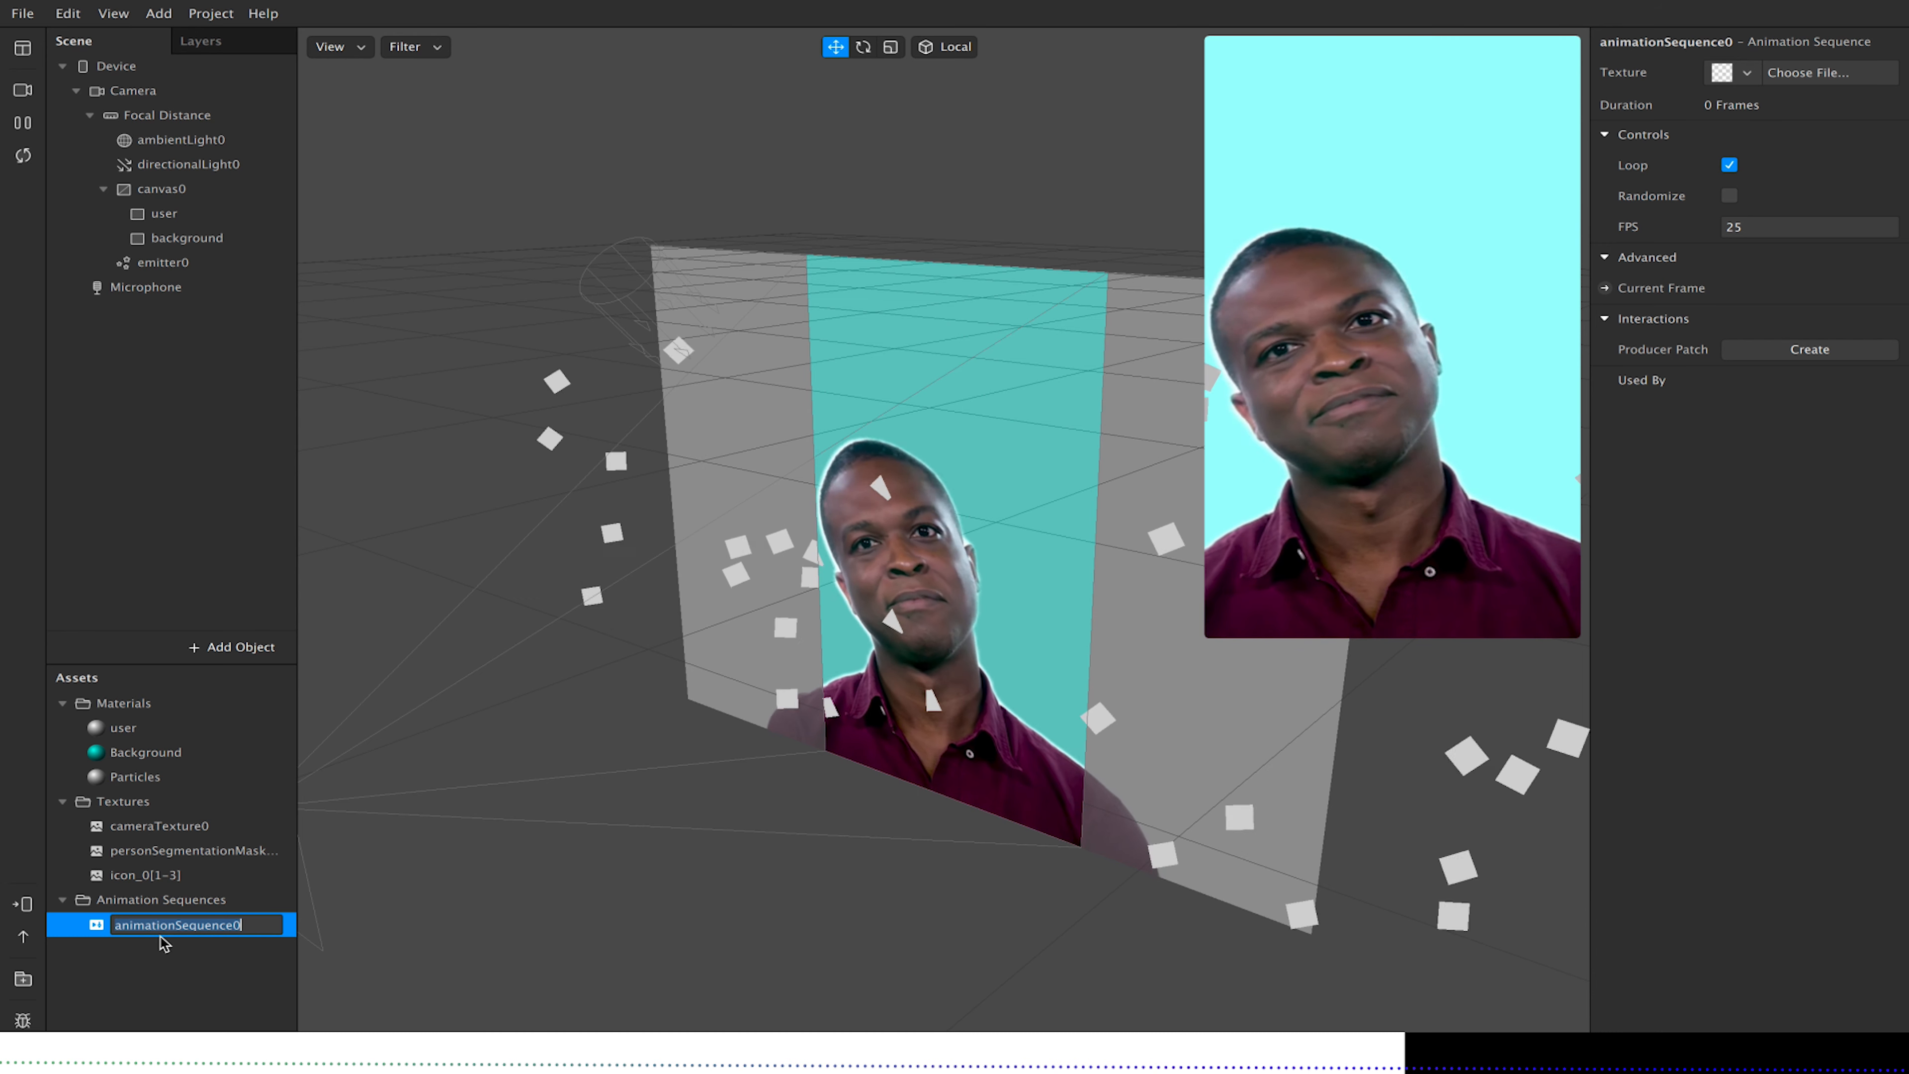
type("par")
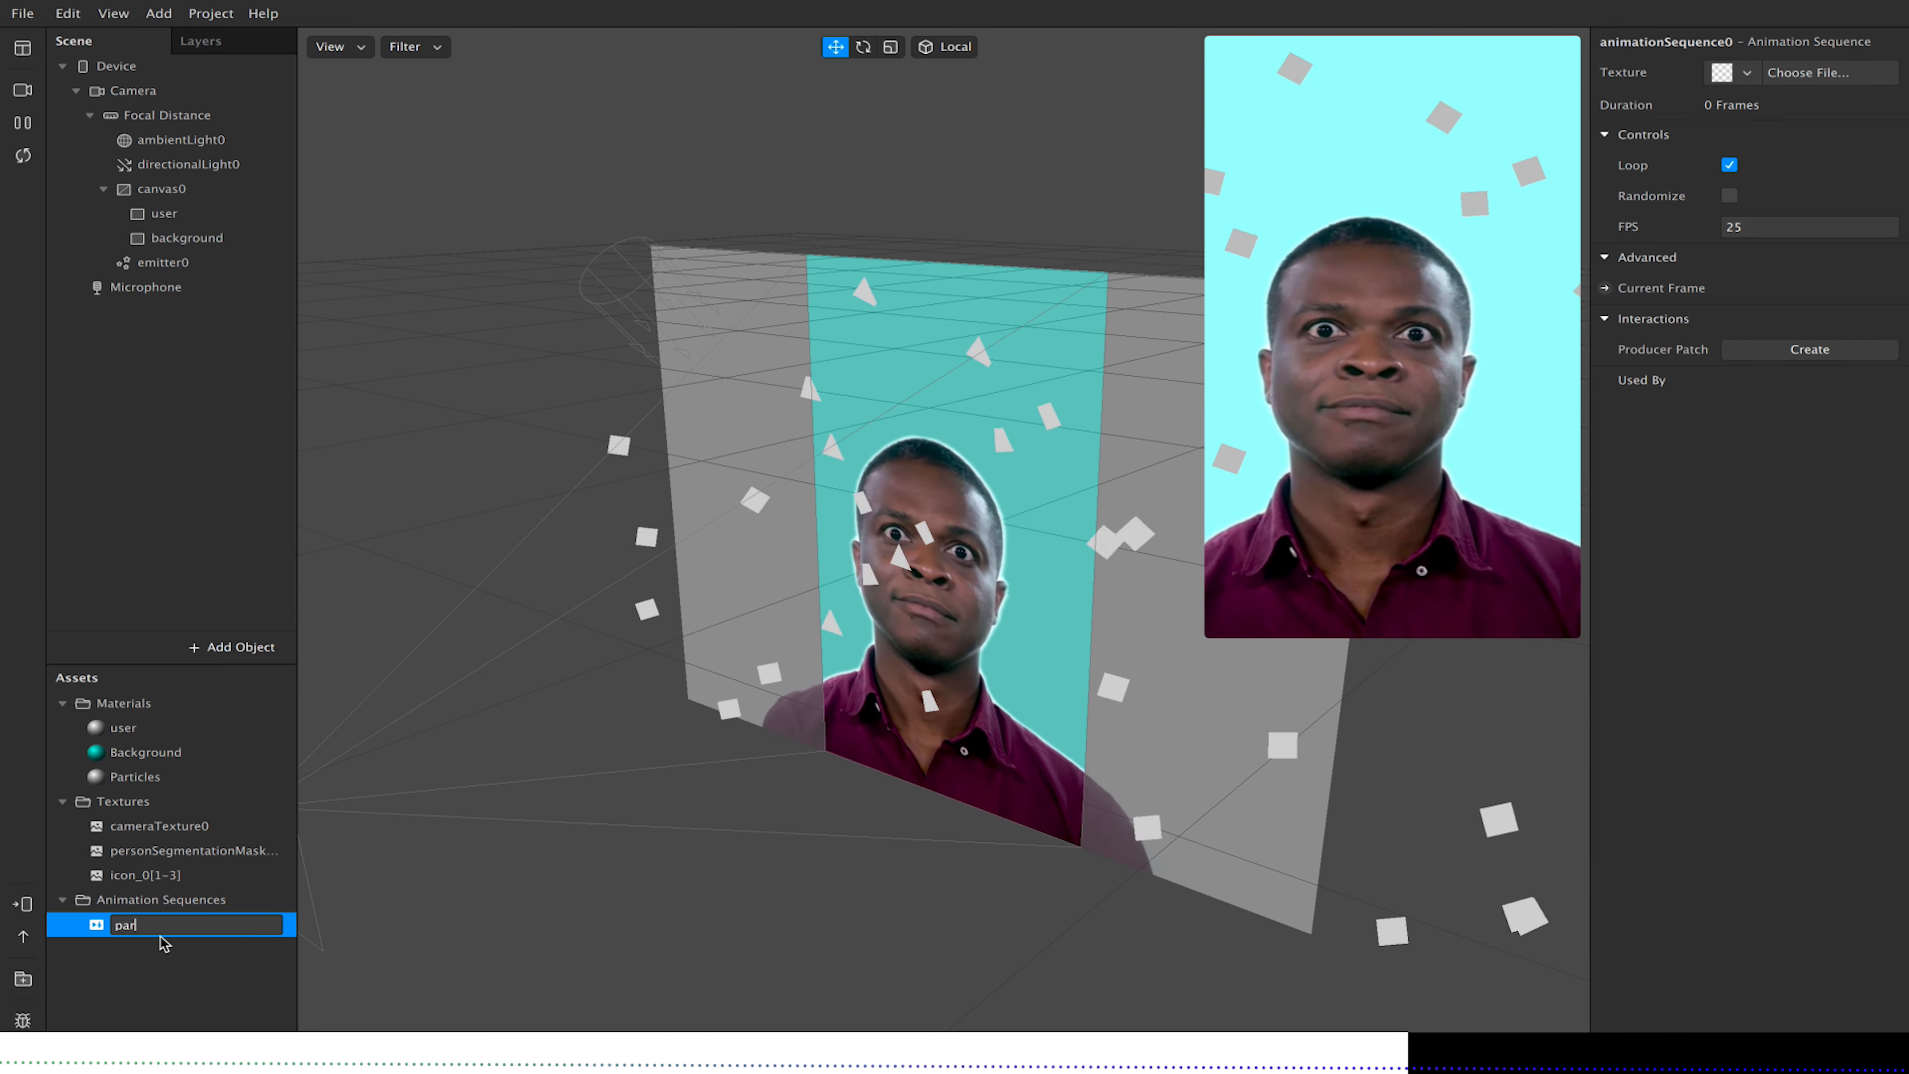
type("ticlese")
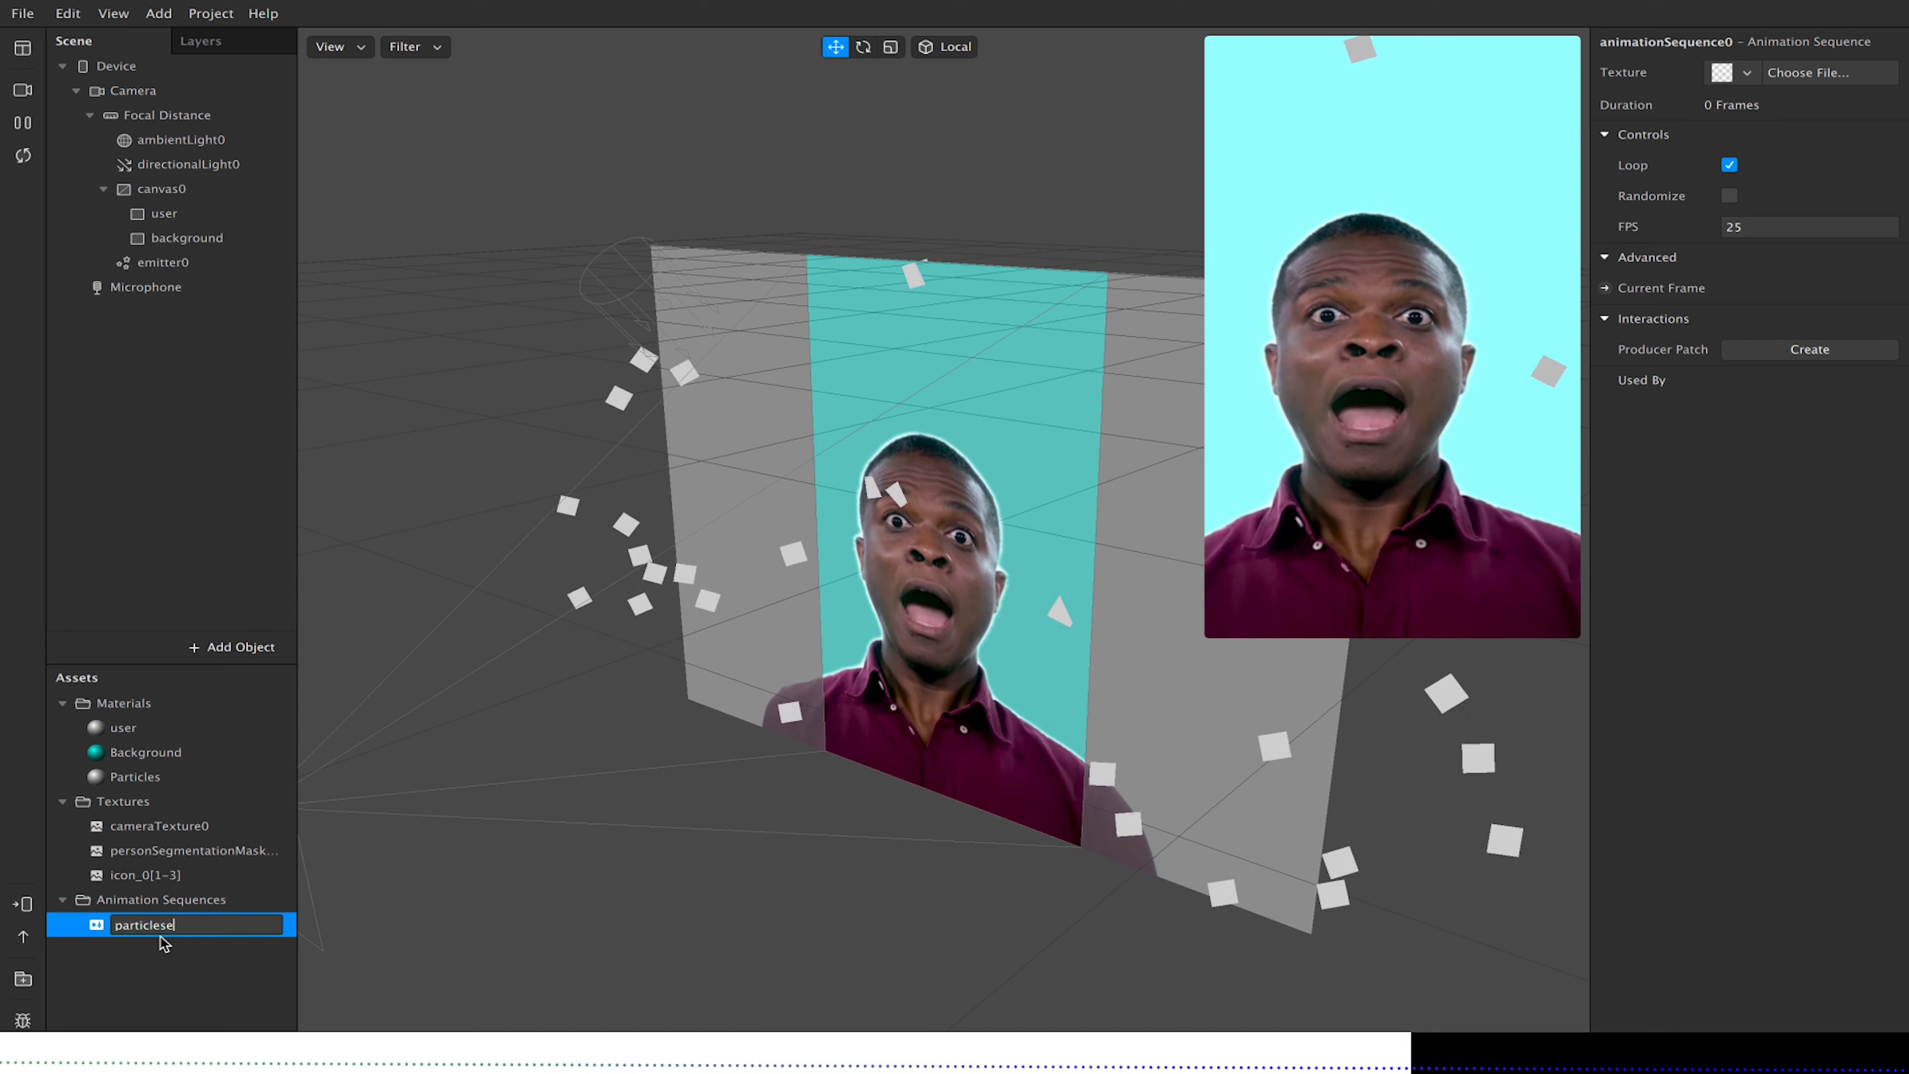
type("quence")
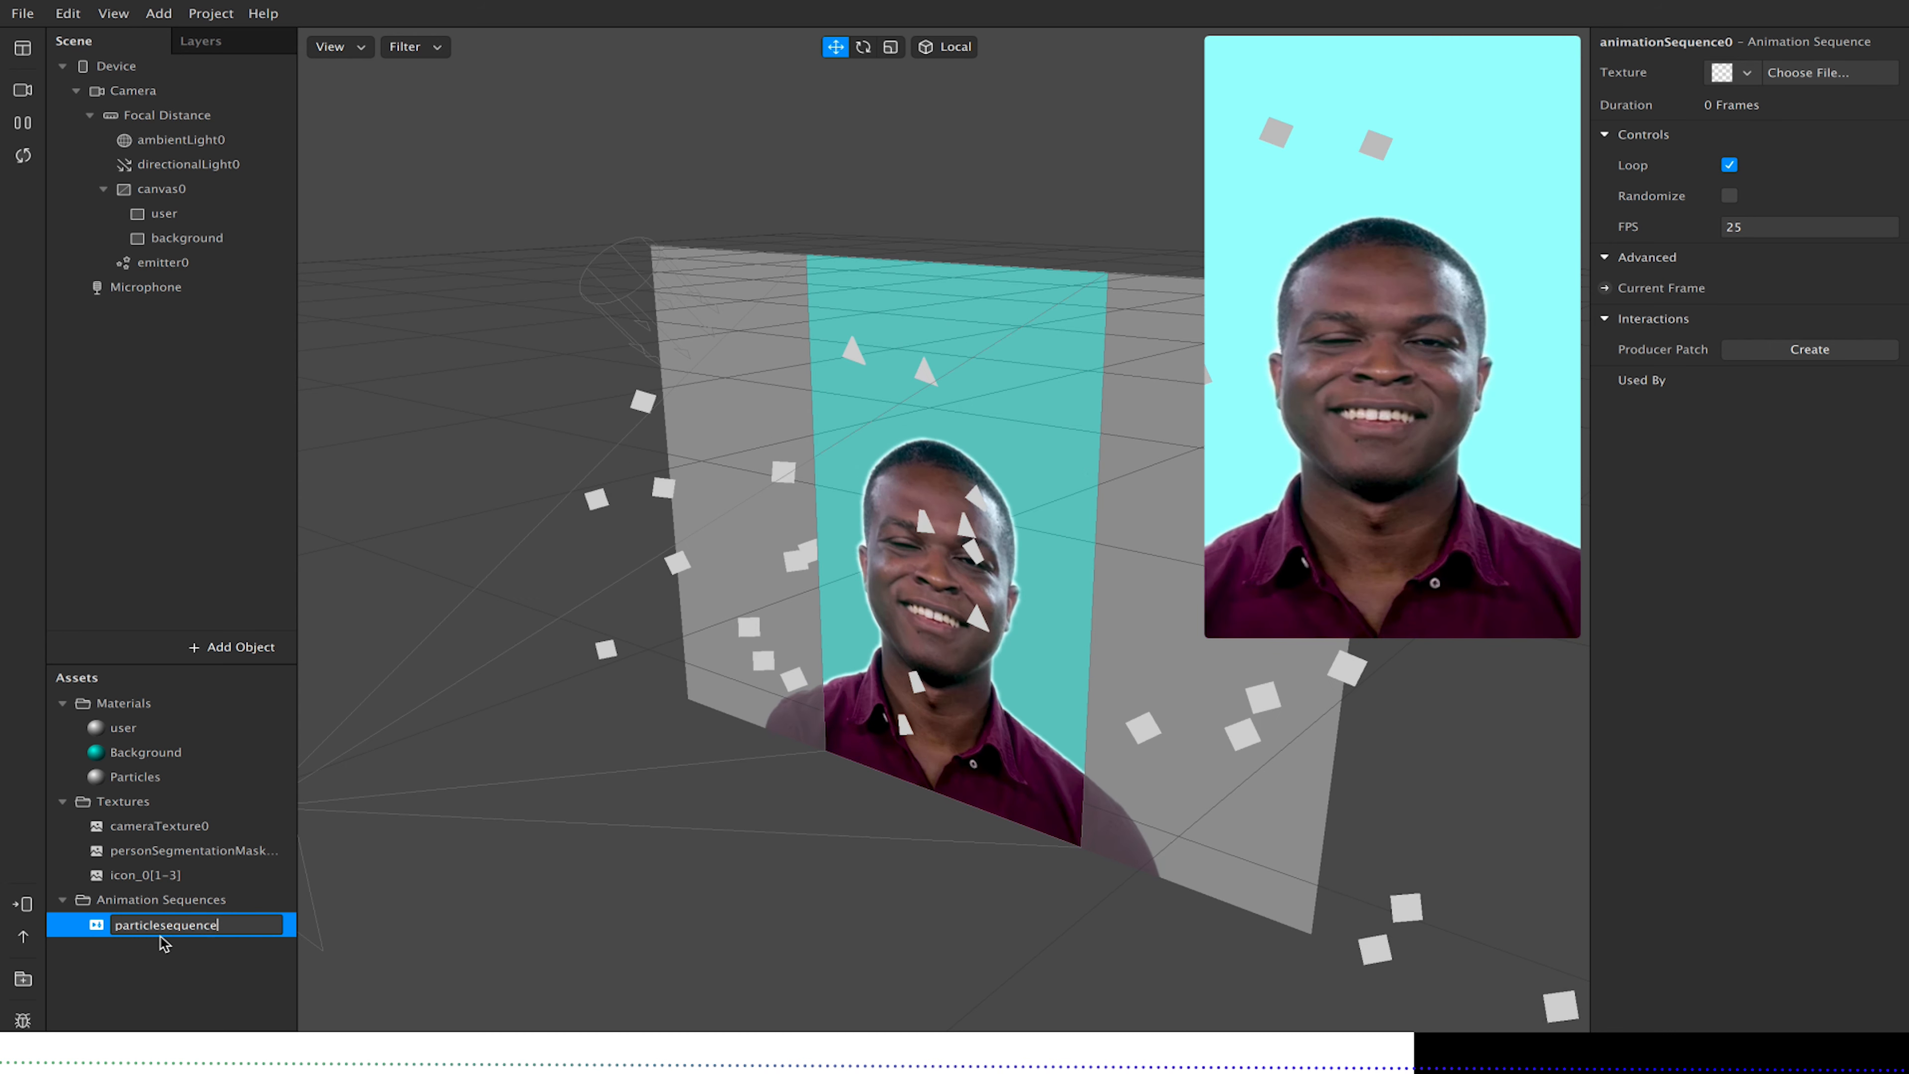
key("Return")
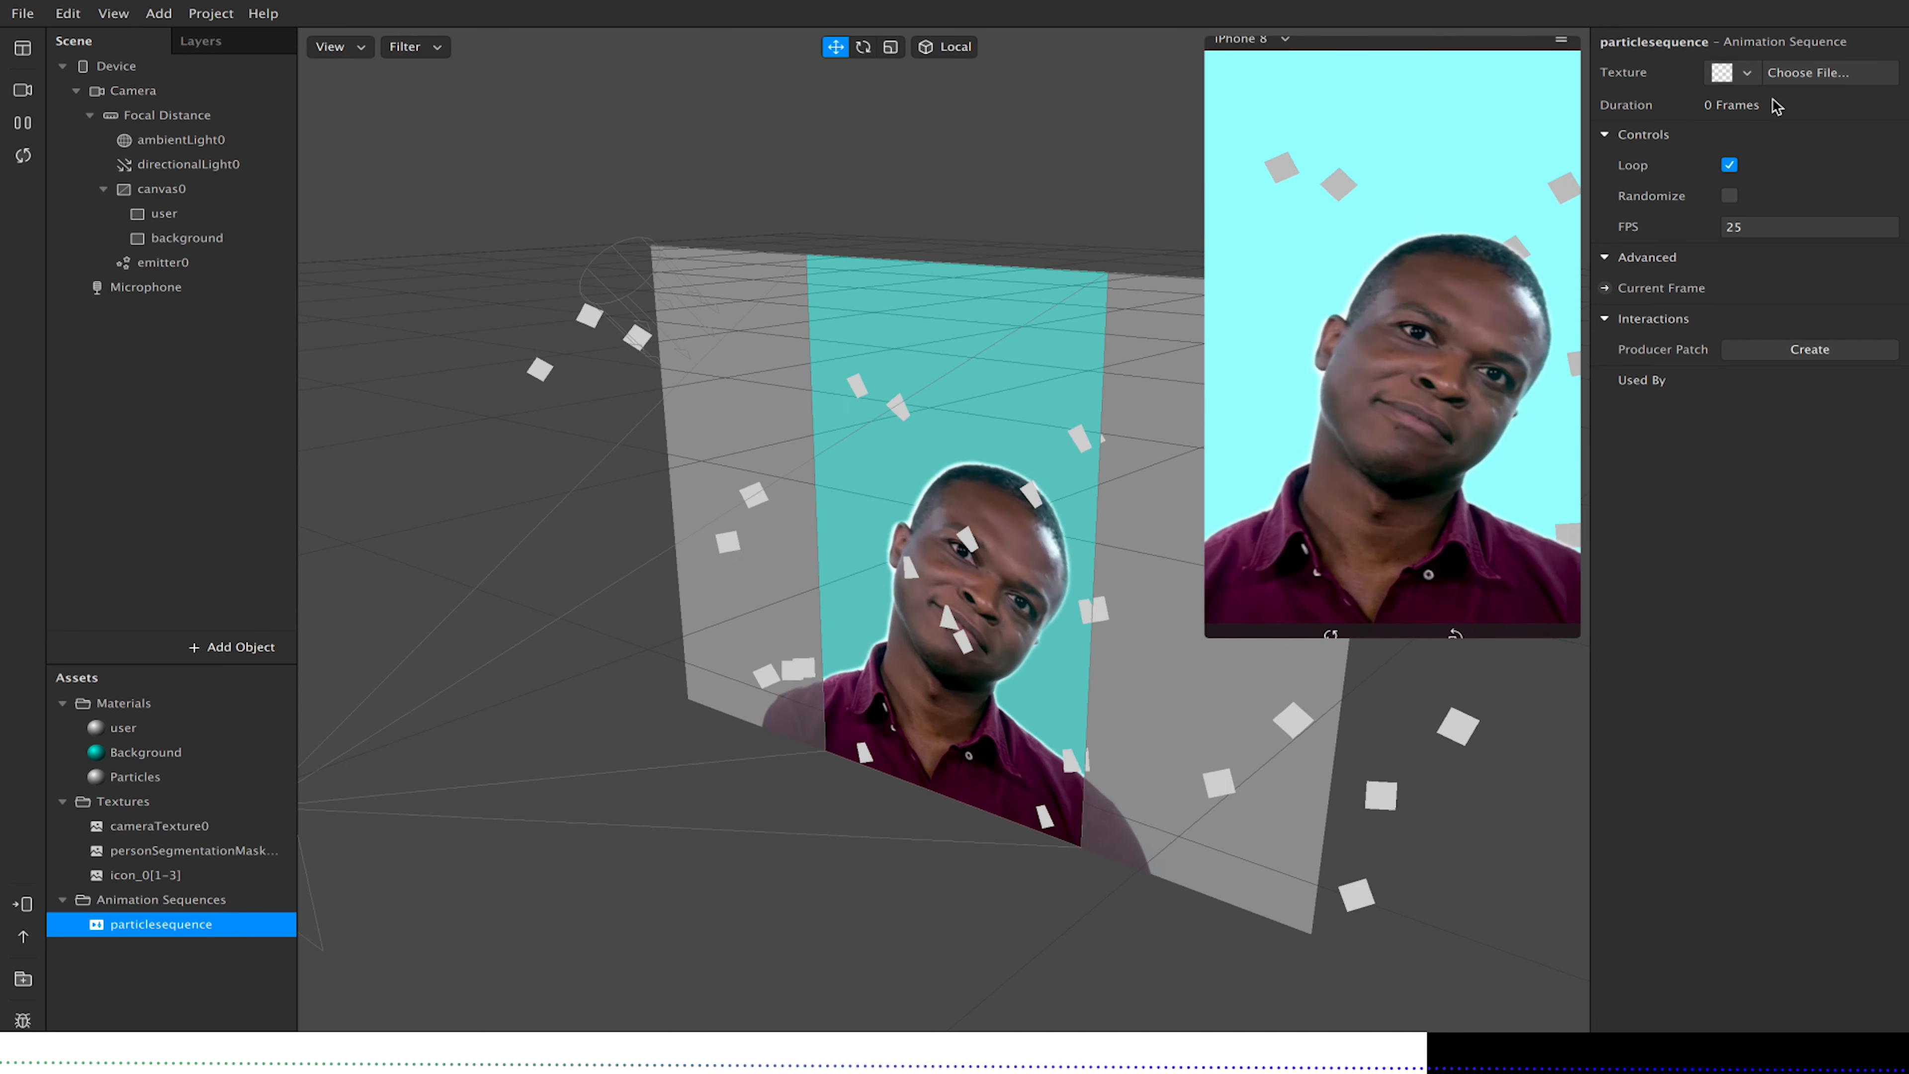
left_click(1747, 73)
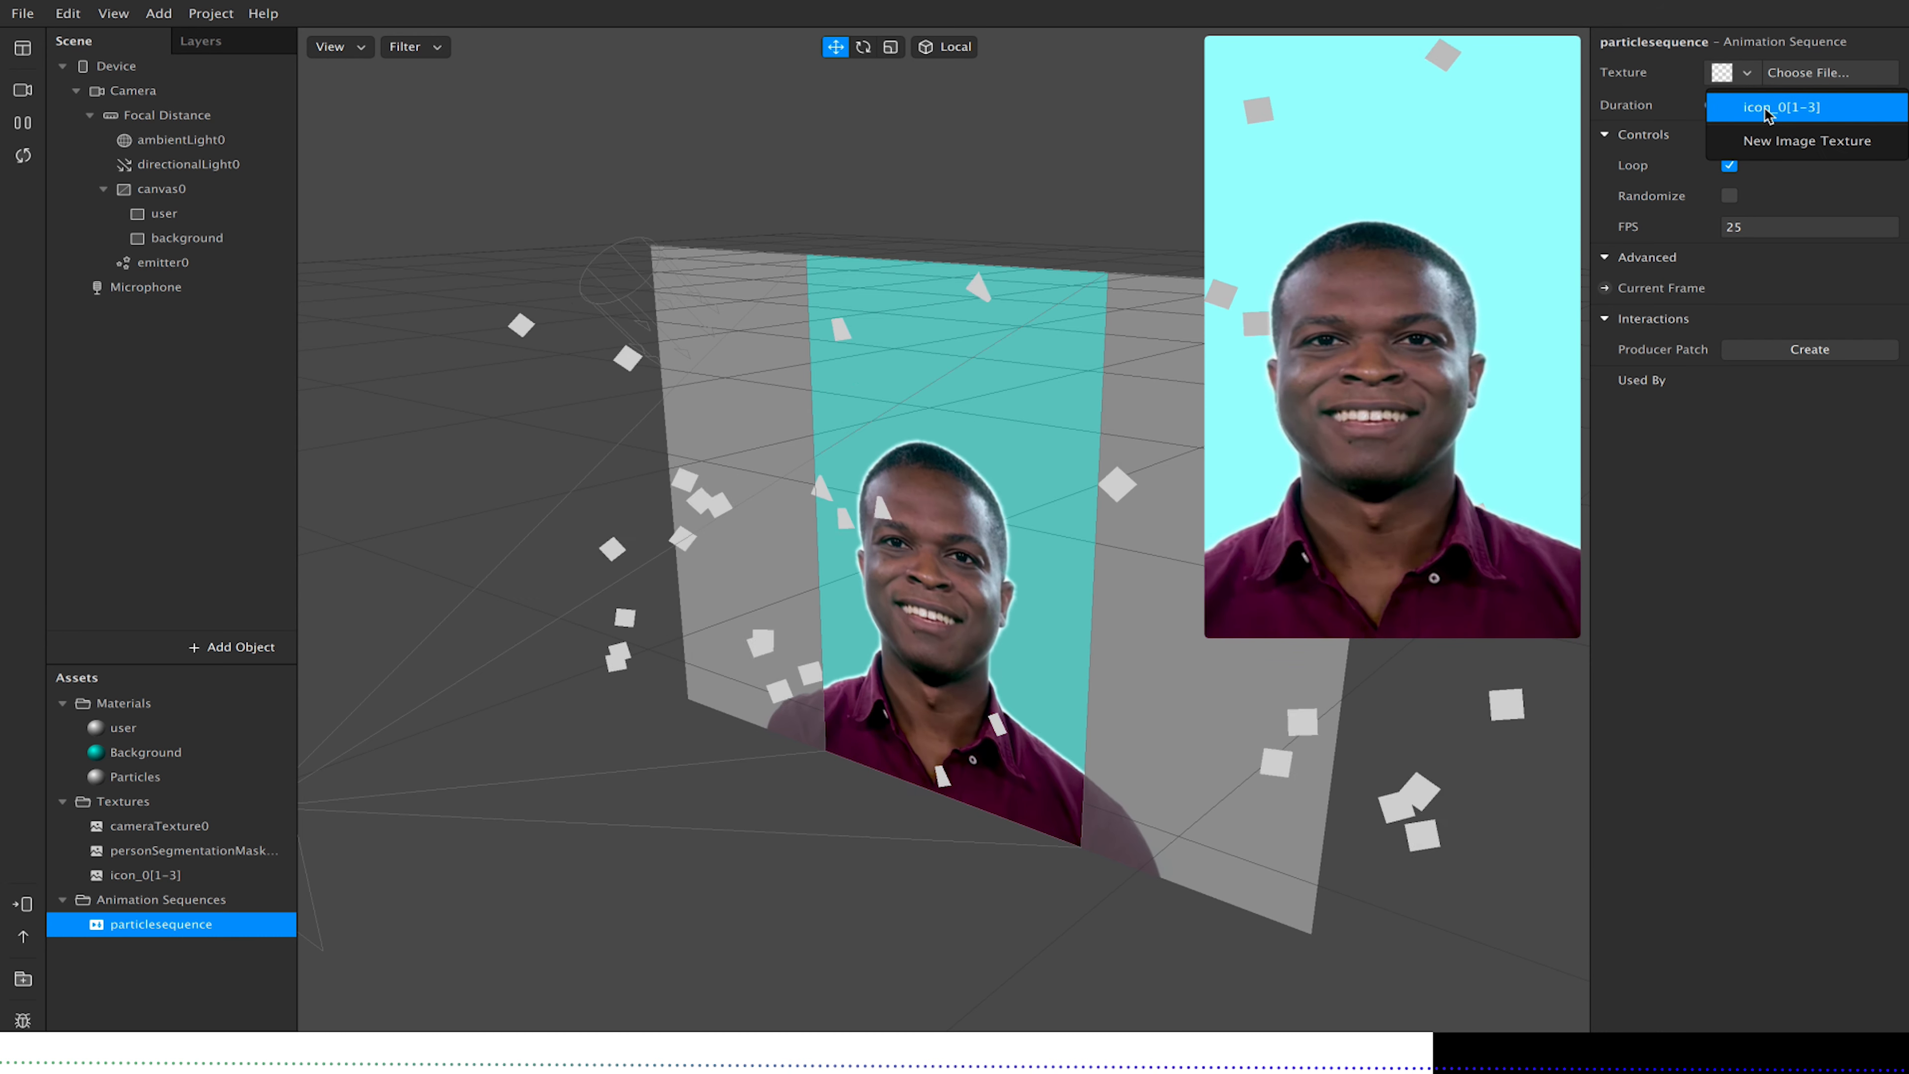
left_click(1785, 111)
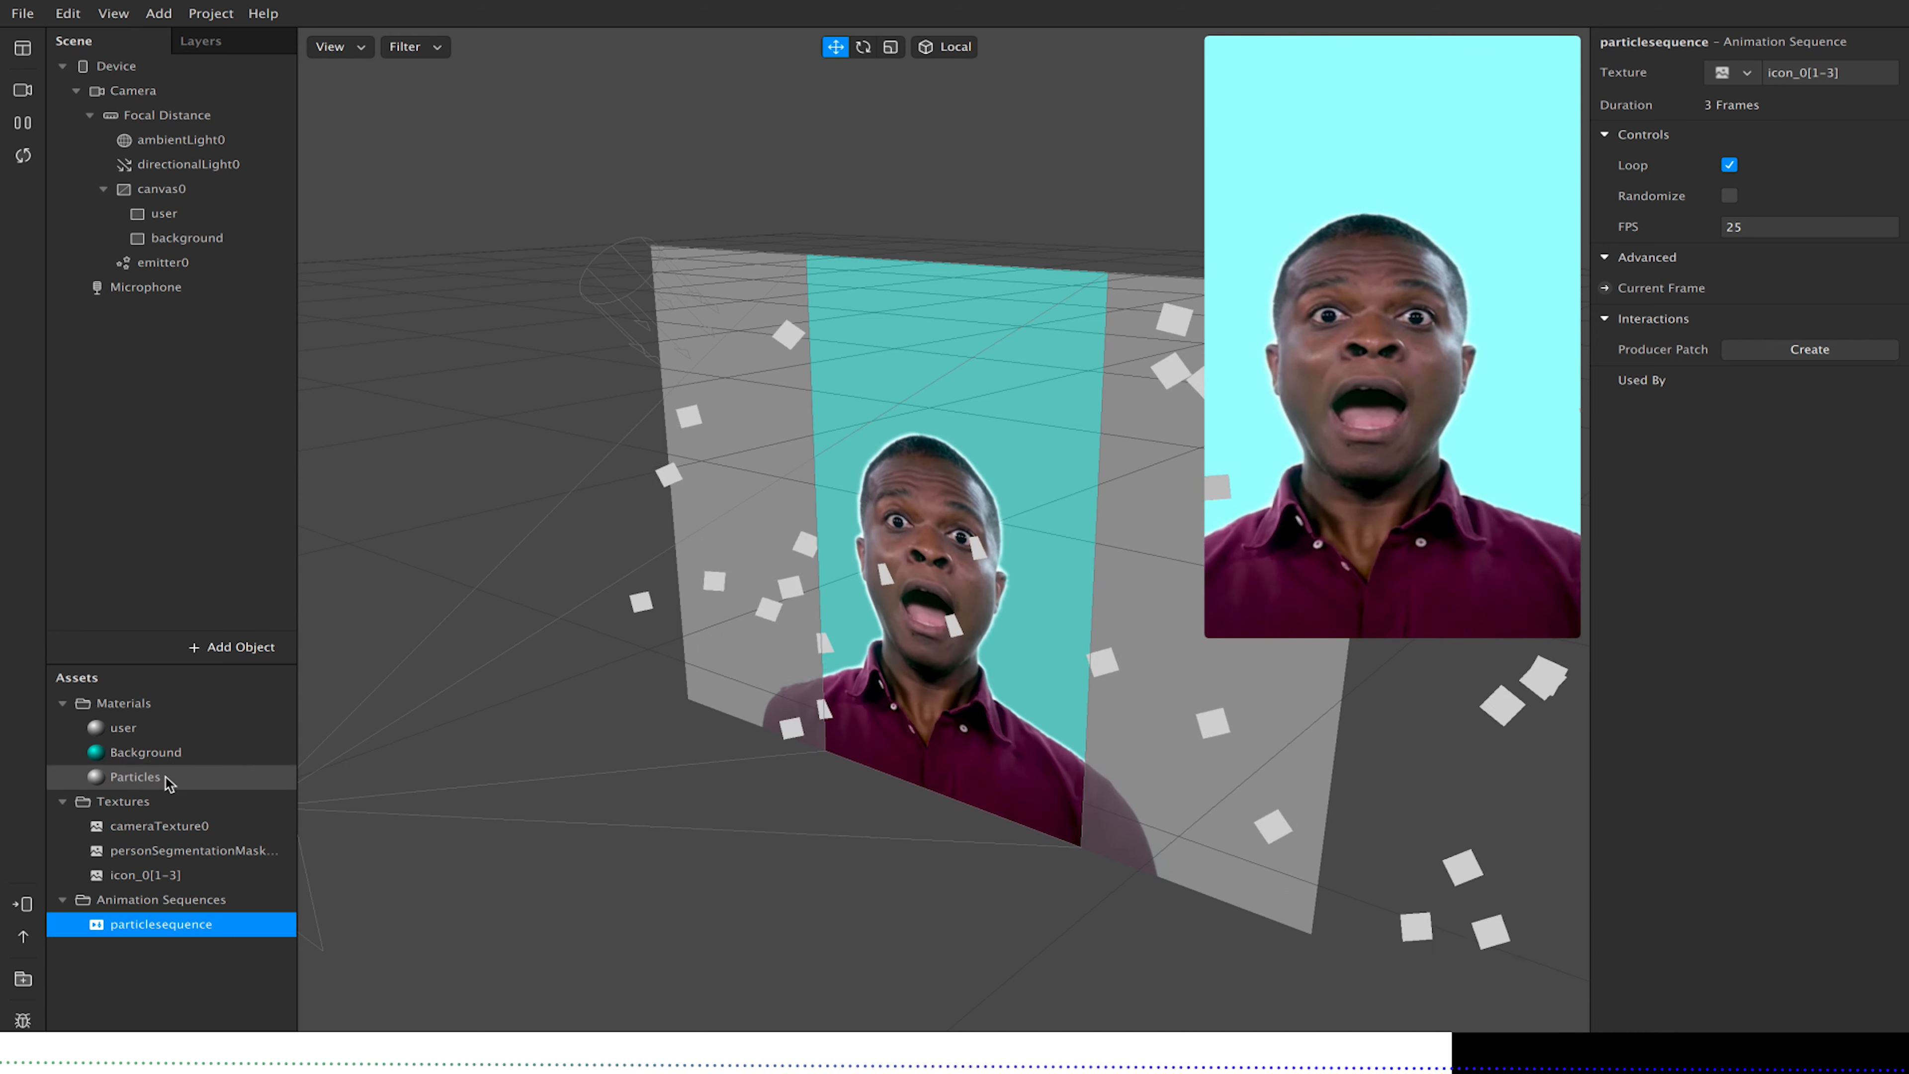
Use particlesequence as the diffuse texture of the Particles material.
left_click(149, 781)
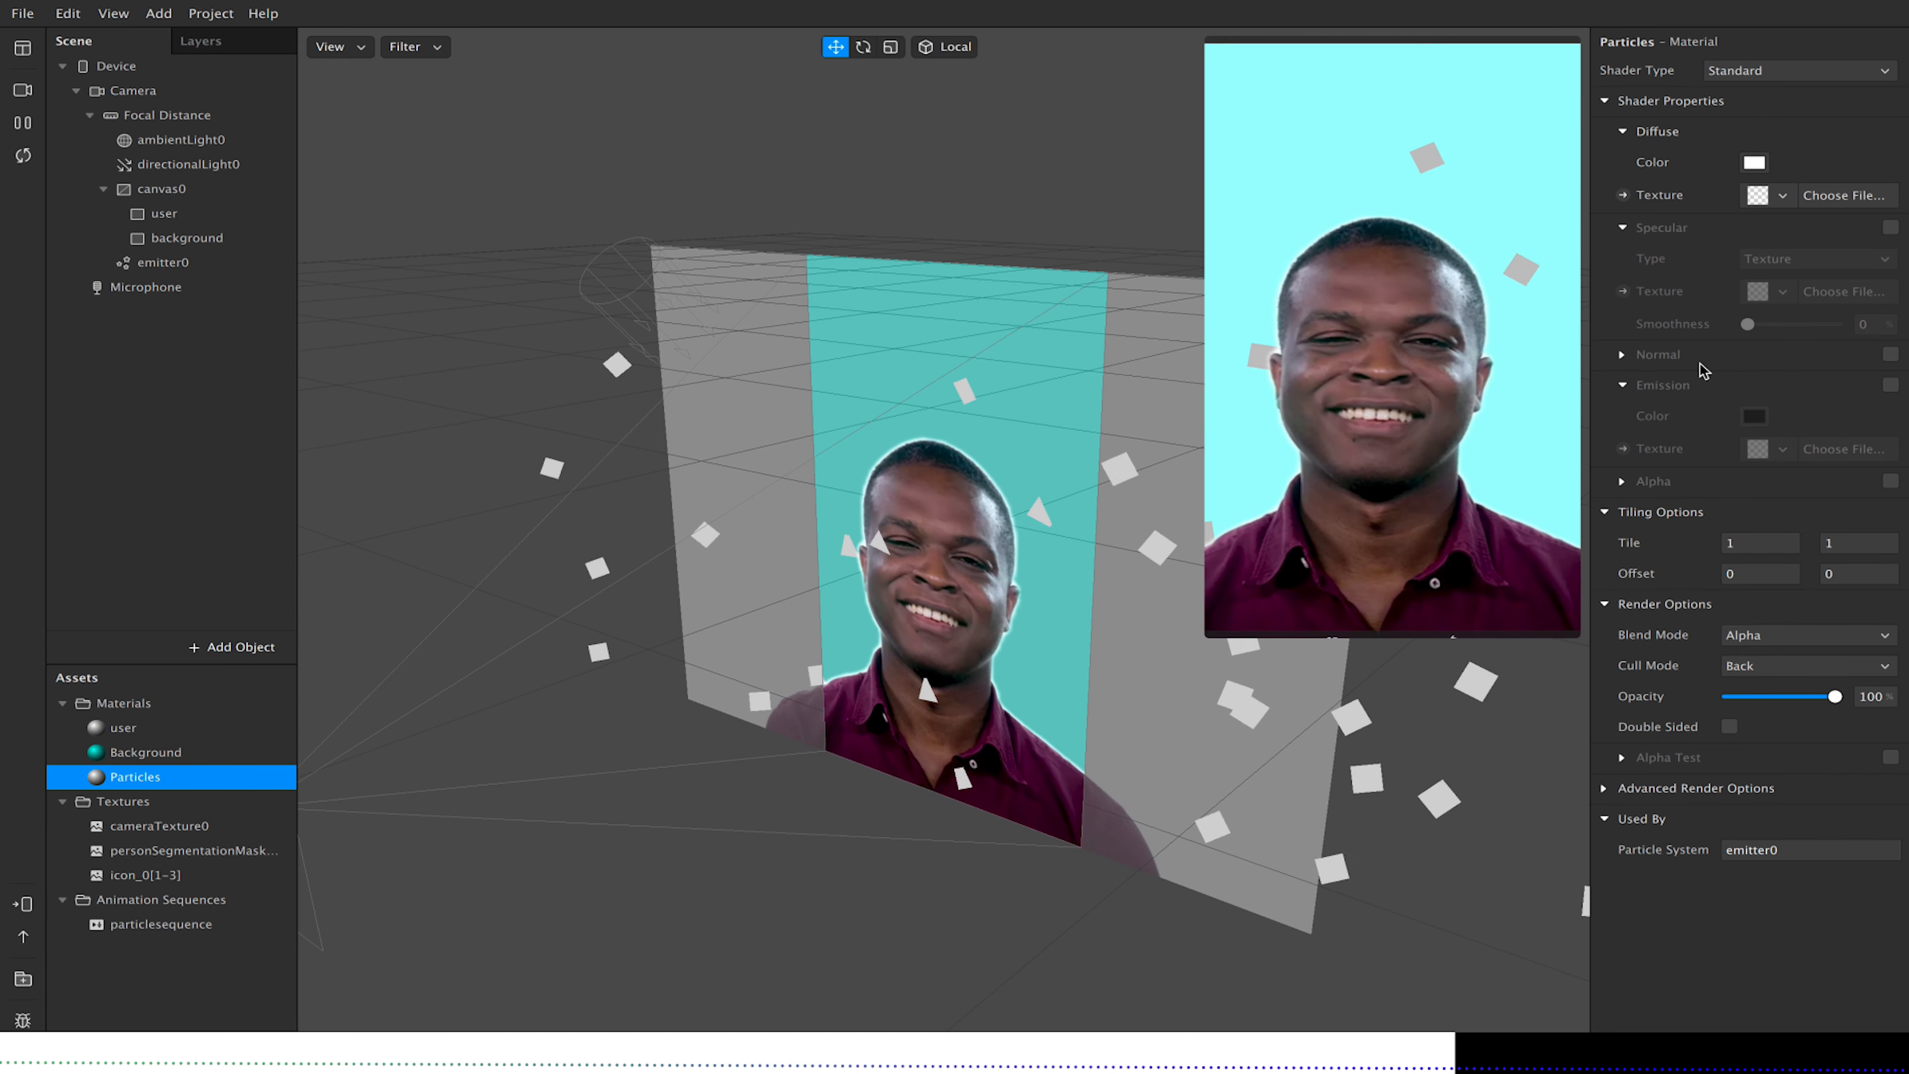
left_click(1768, 195)
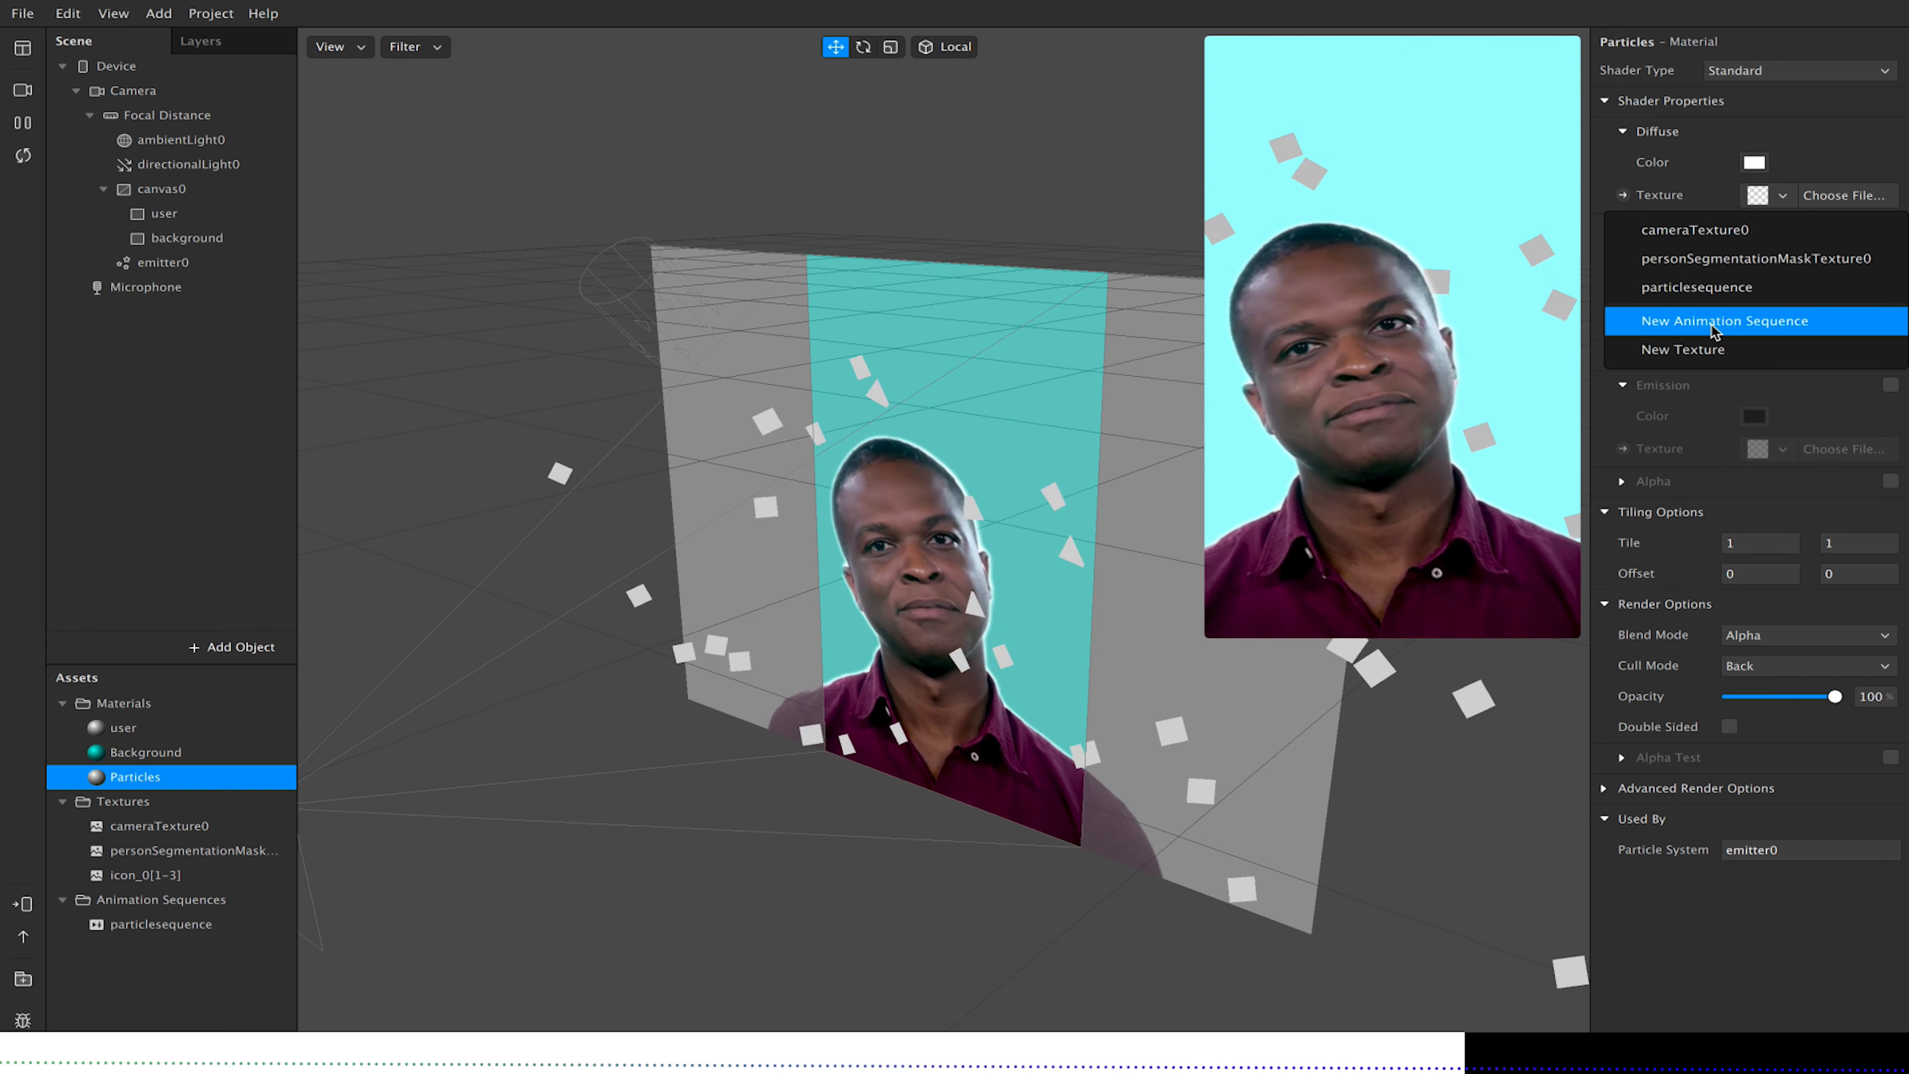
left_click(1691, 290)
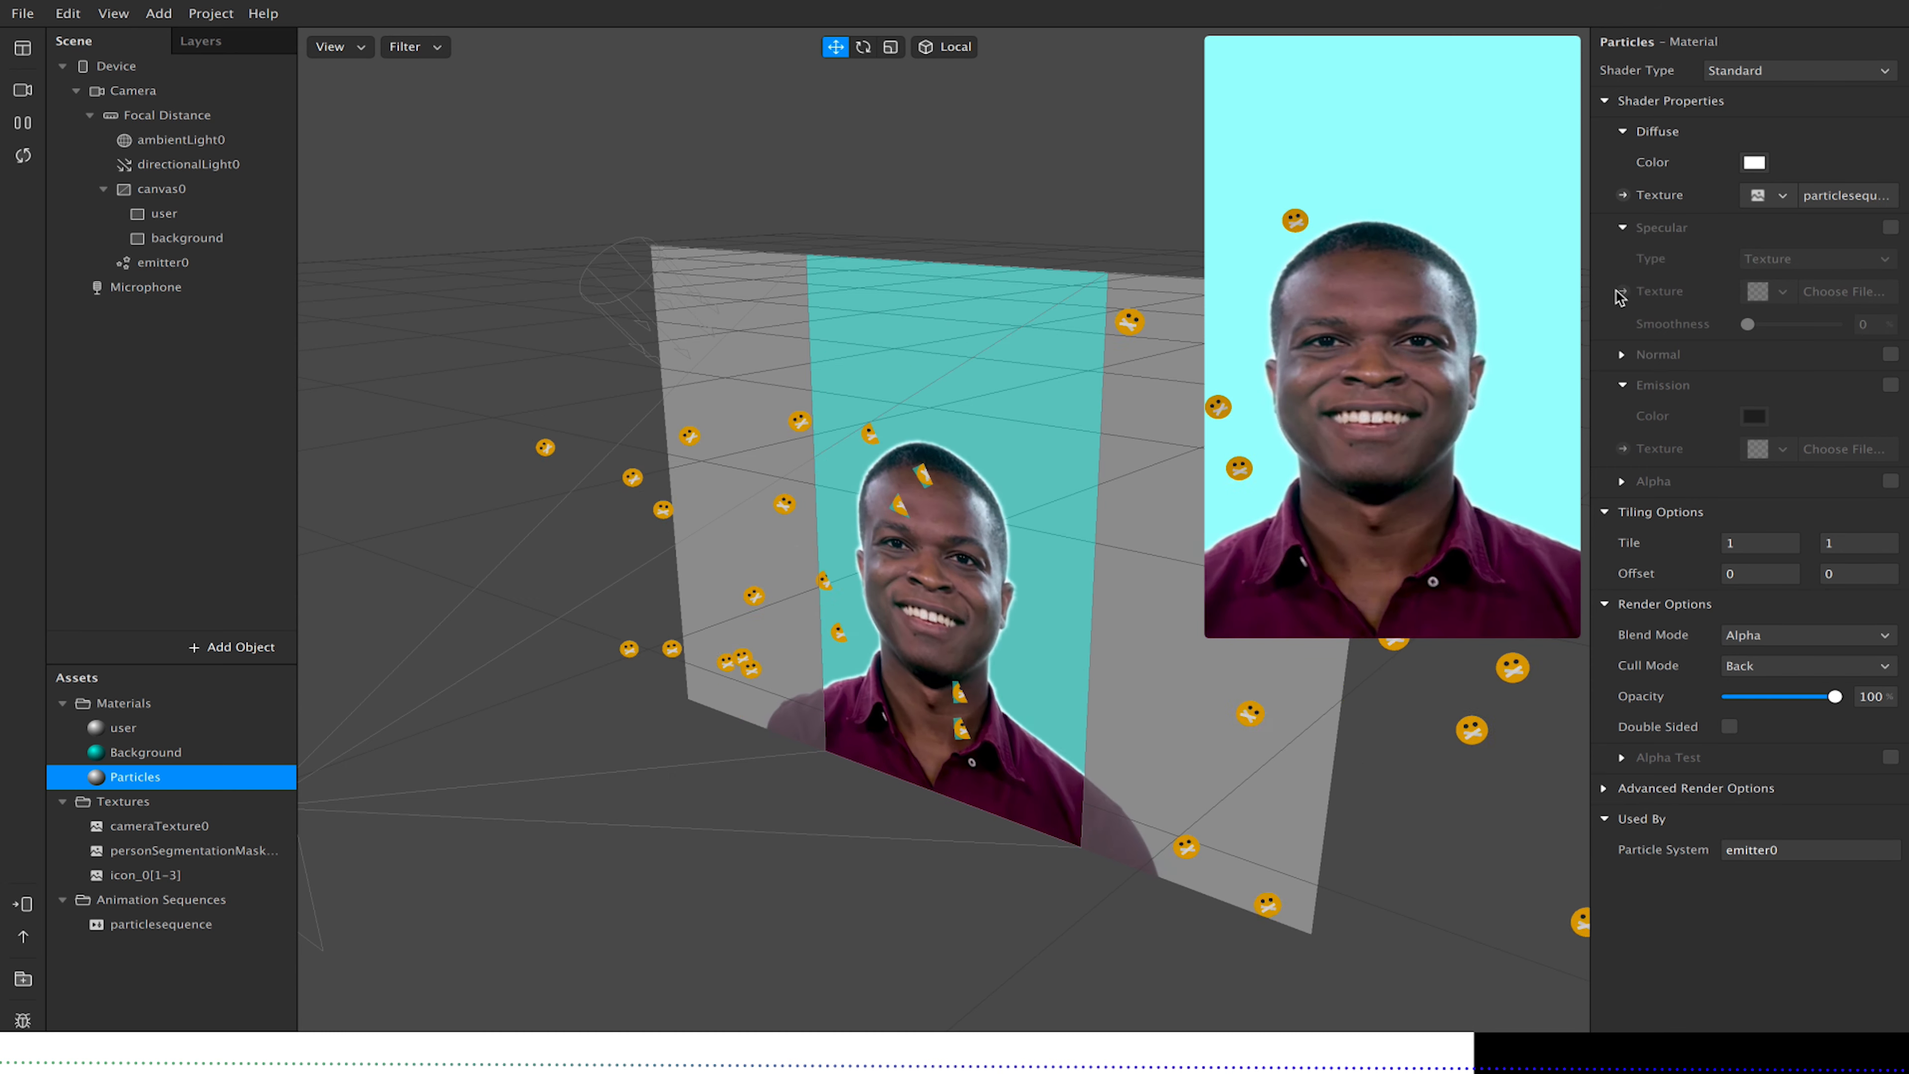
Enlarge the preview, try particlesequence at 1 FPS and set its frame rate back to 25 FPS.
left_click(1200, 630)
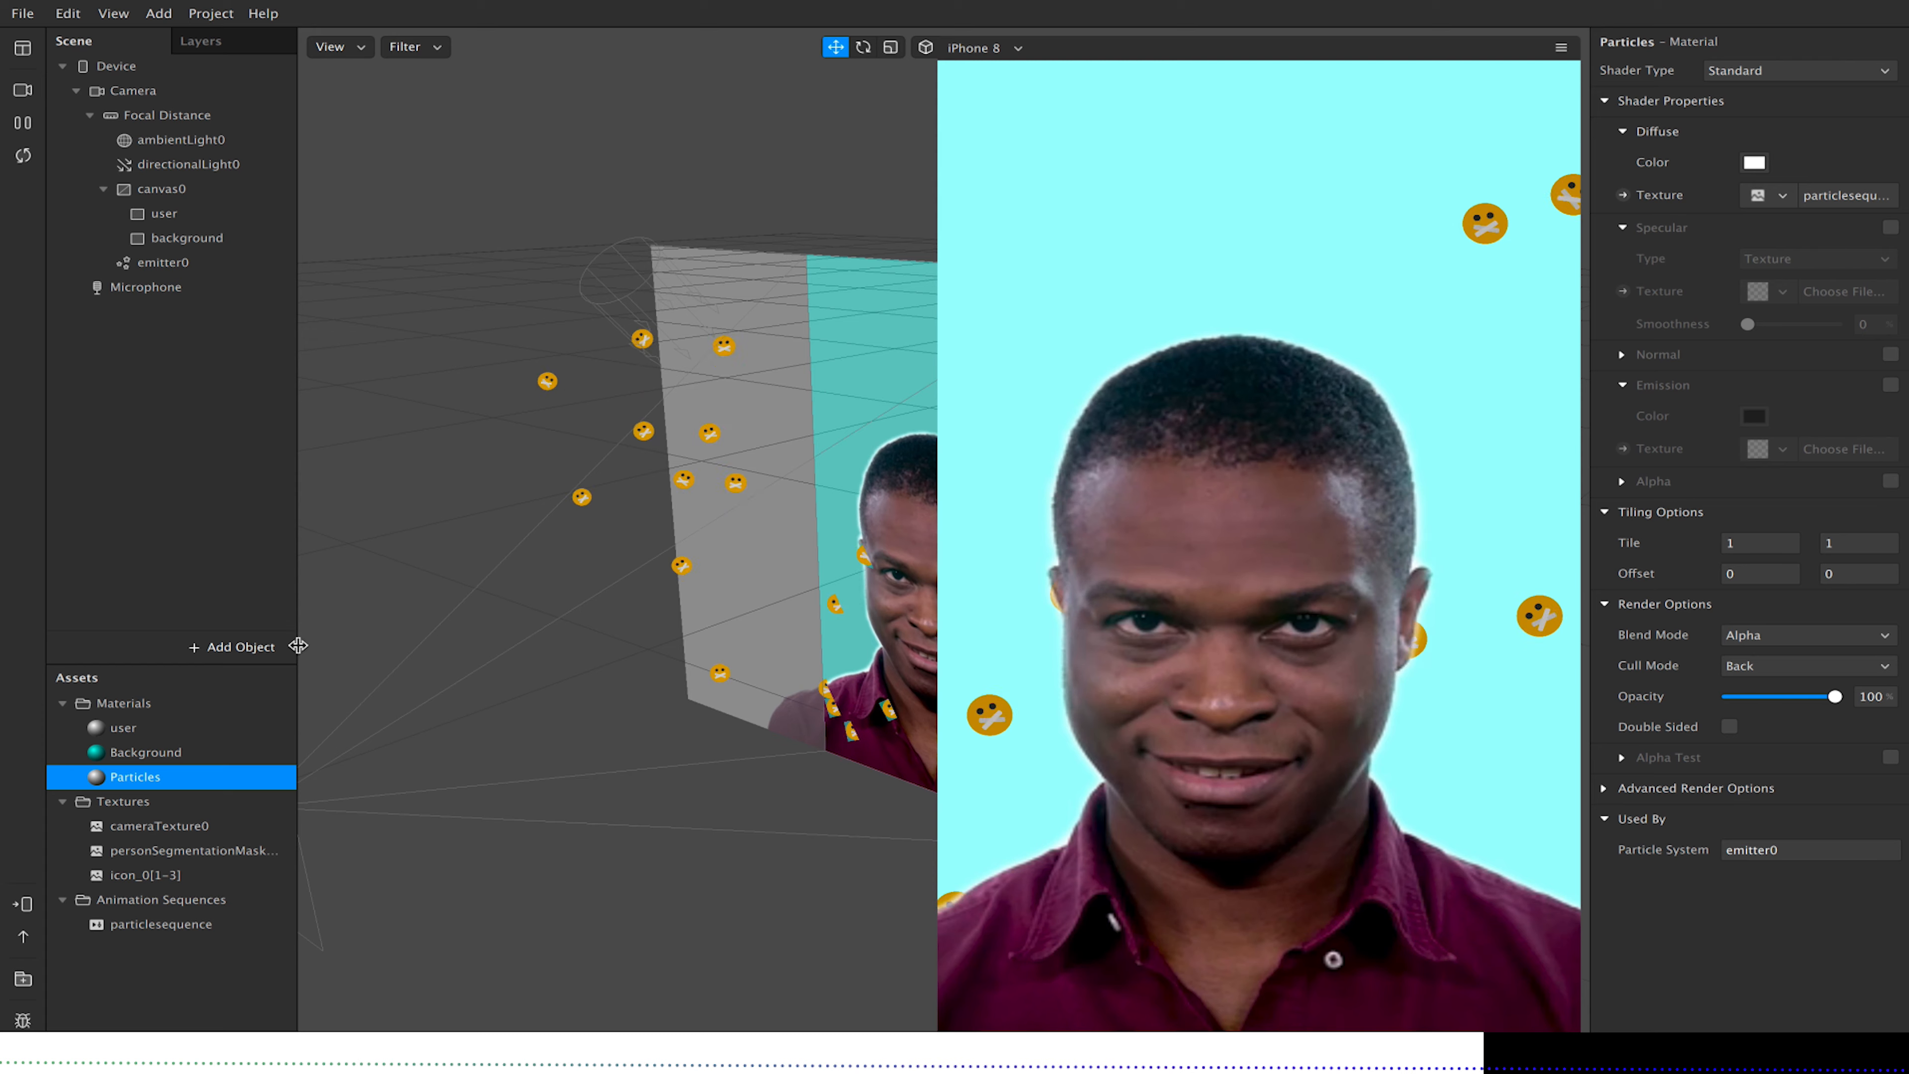
left_click(197, 923)
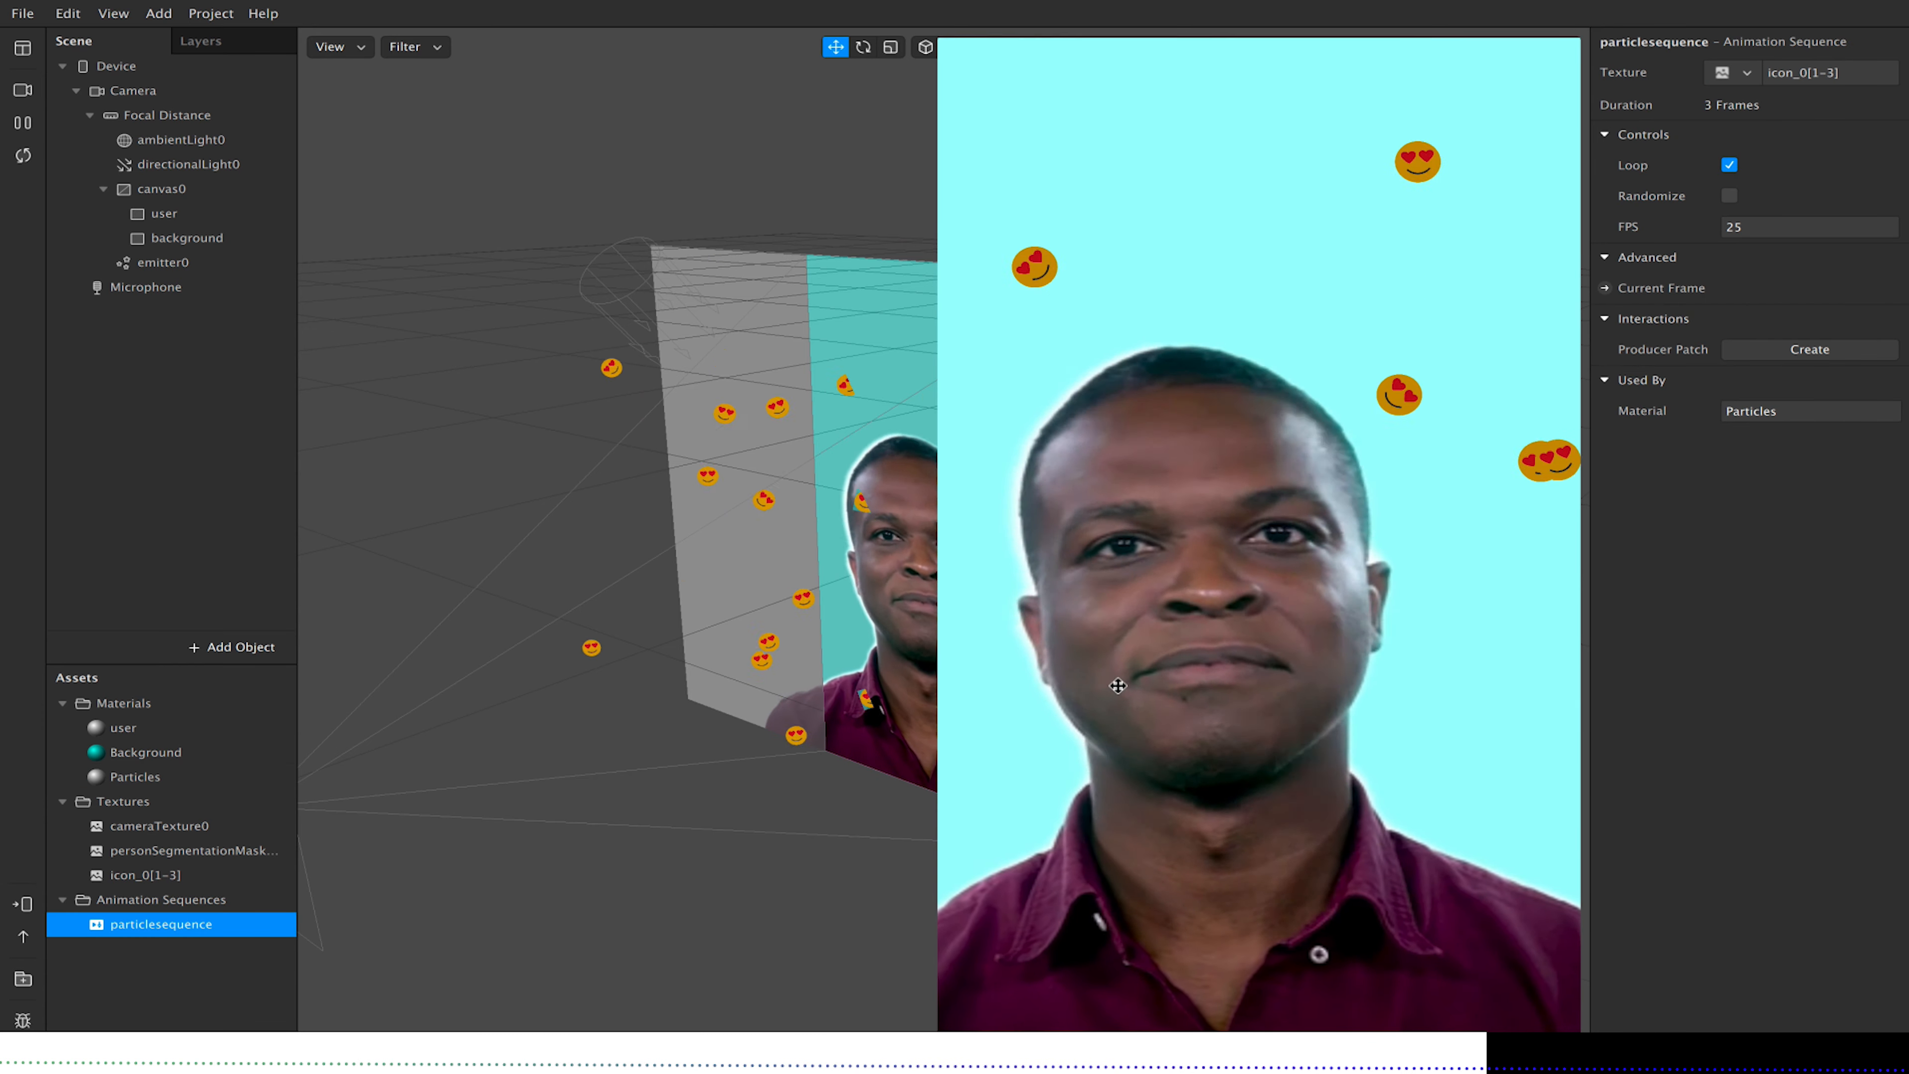
left_click(1743, 226)
type("1")
key("Return")
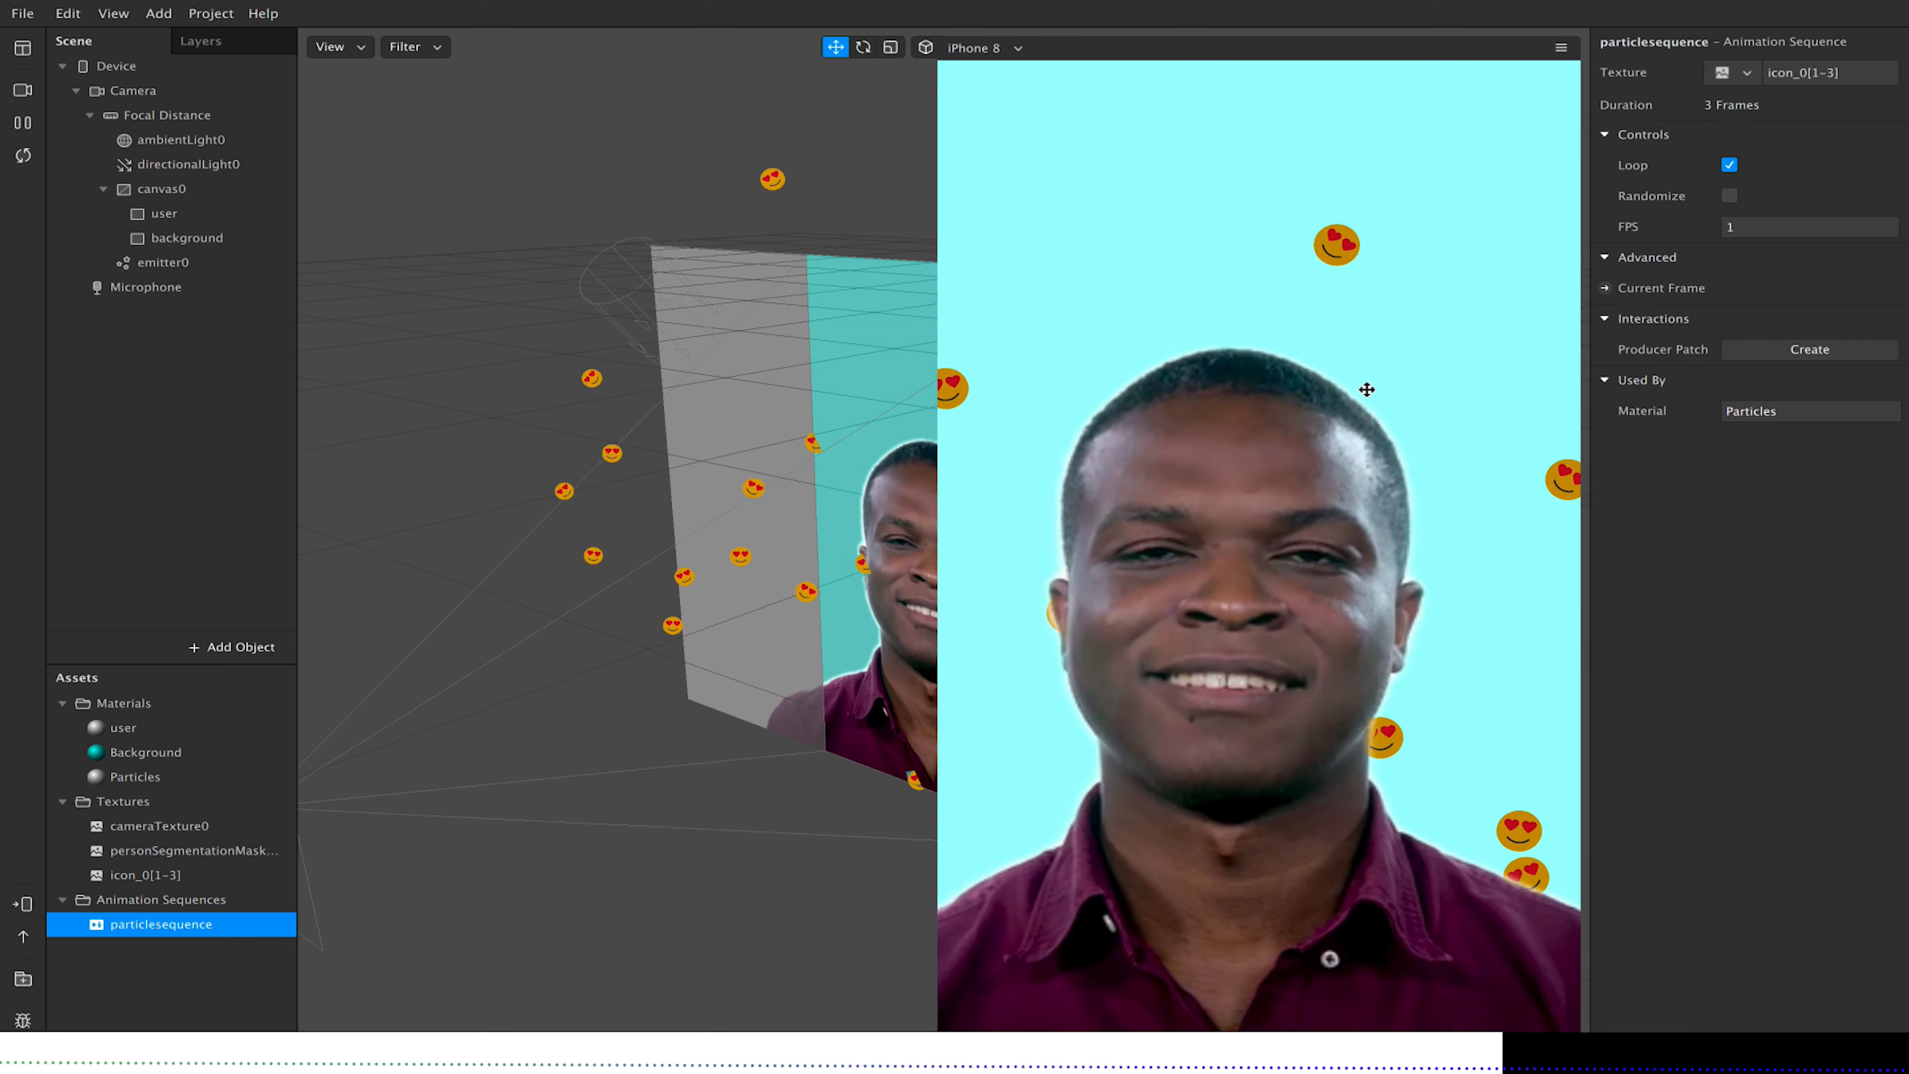
left_click(1744, 226)
type("25")
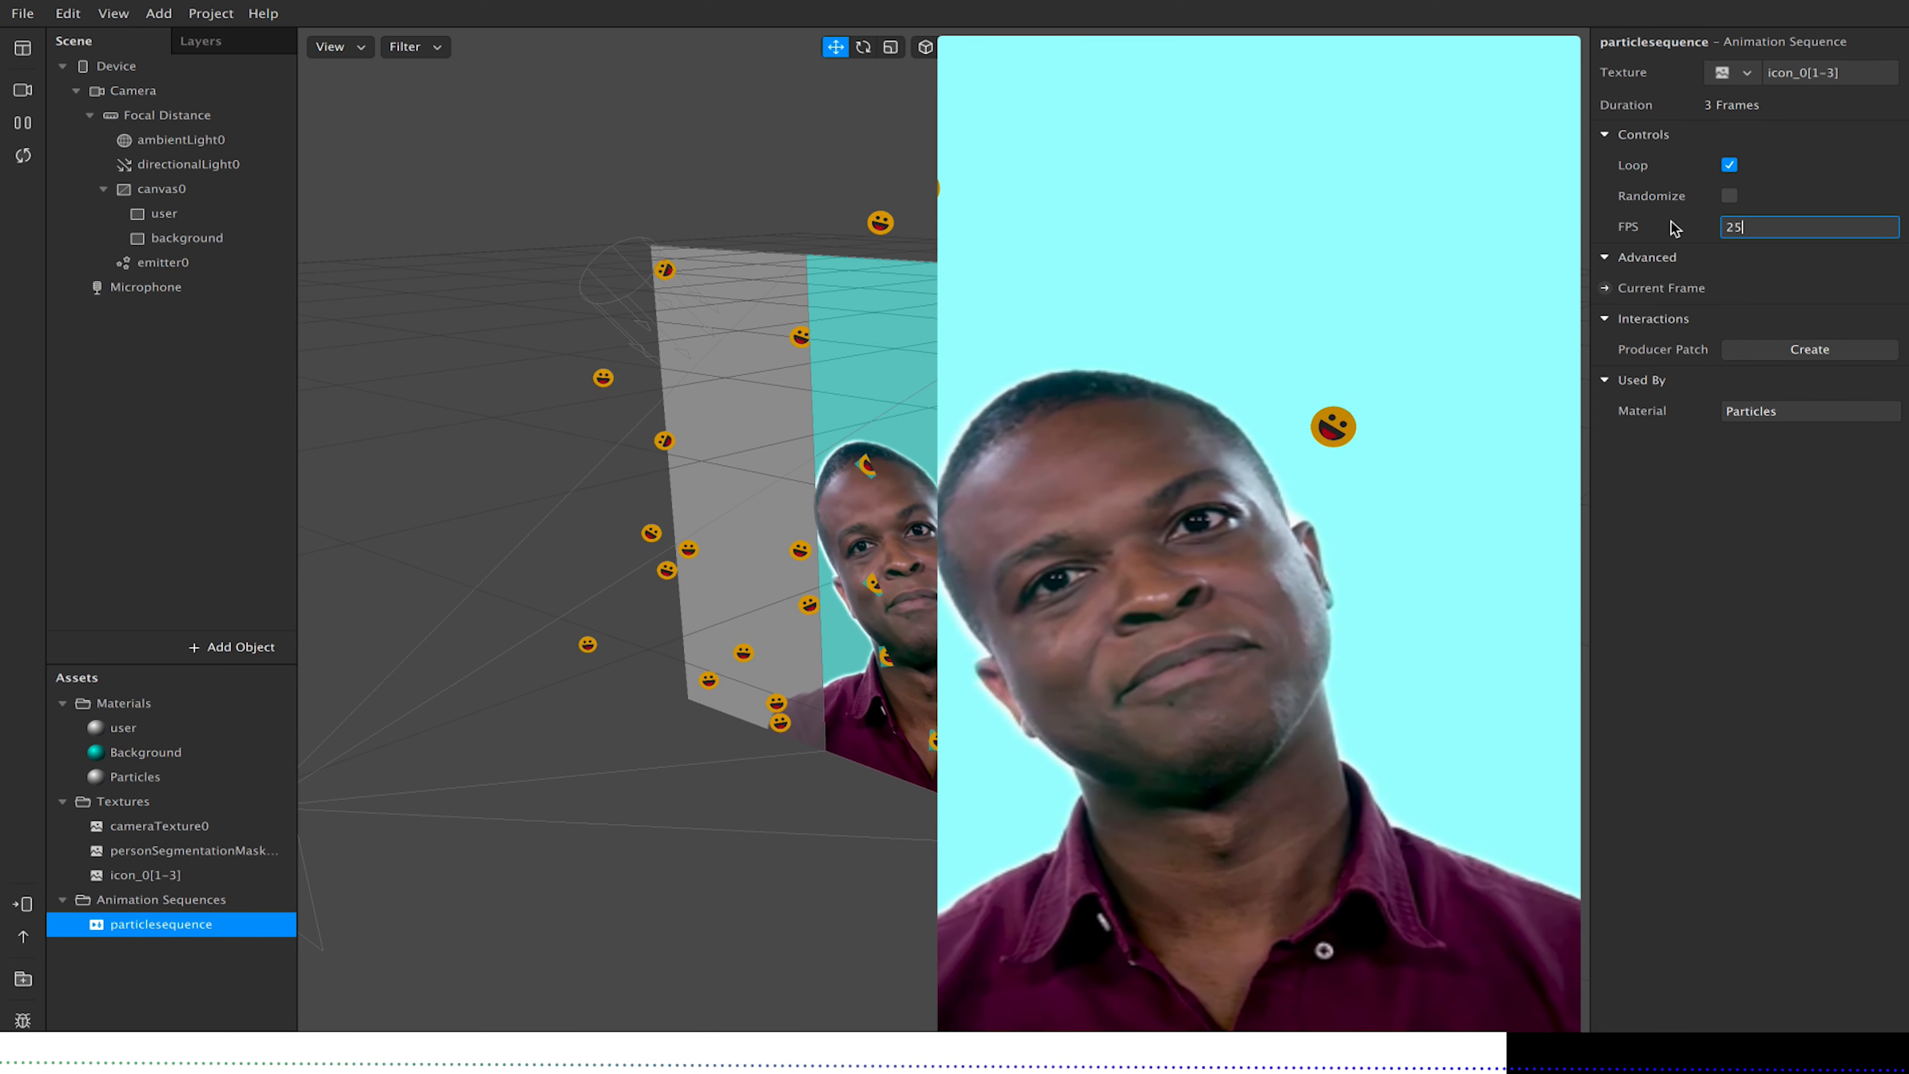
key("Return")
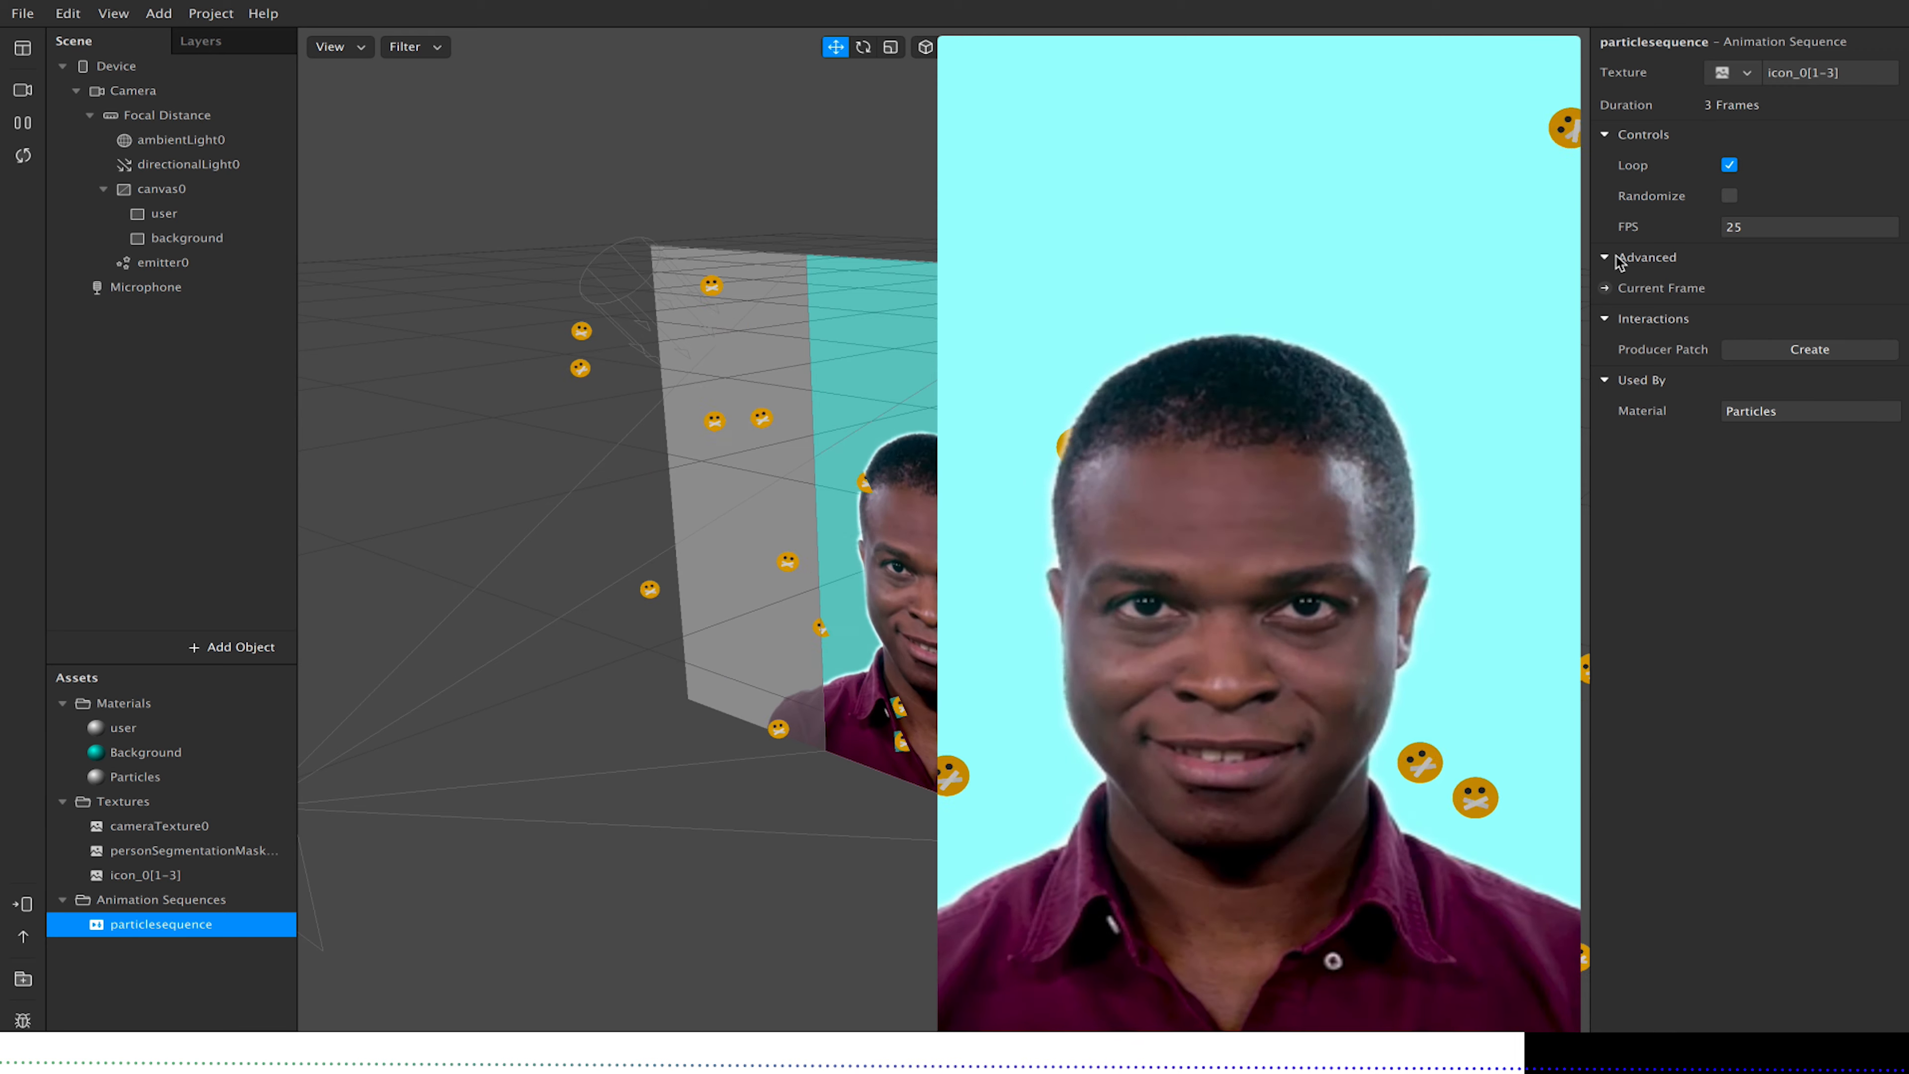
Create a patch for the Current Frame property of particlesequence.
left_click(1605, 288)
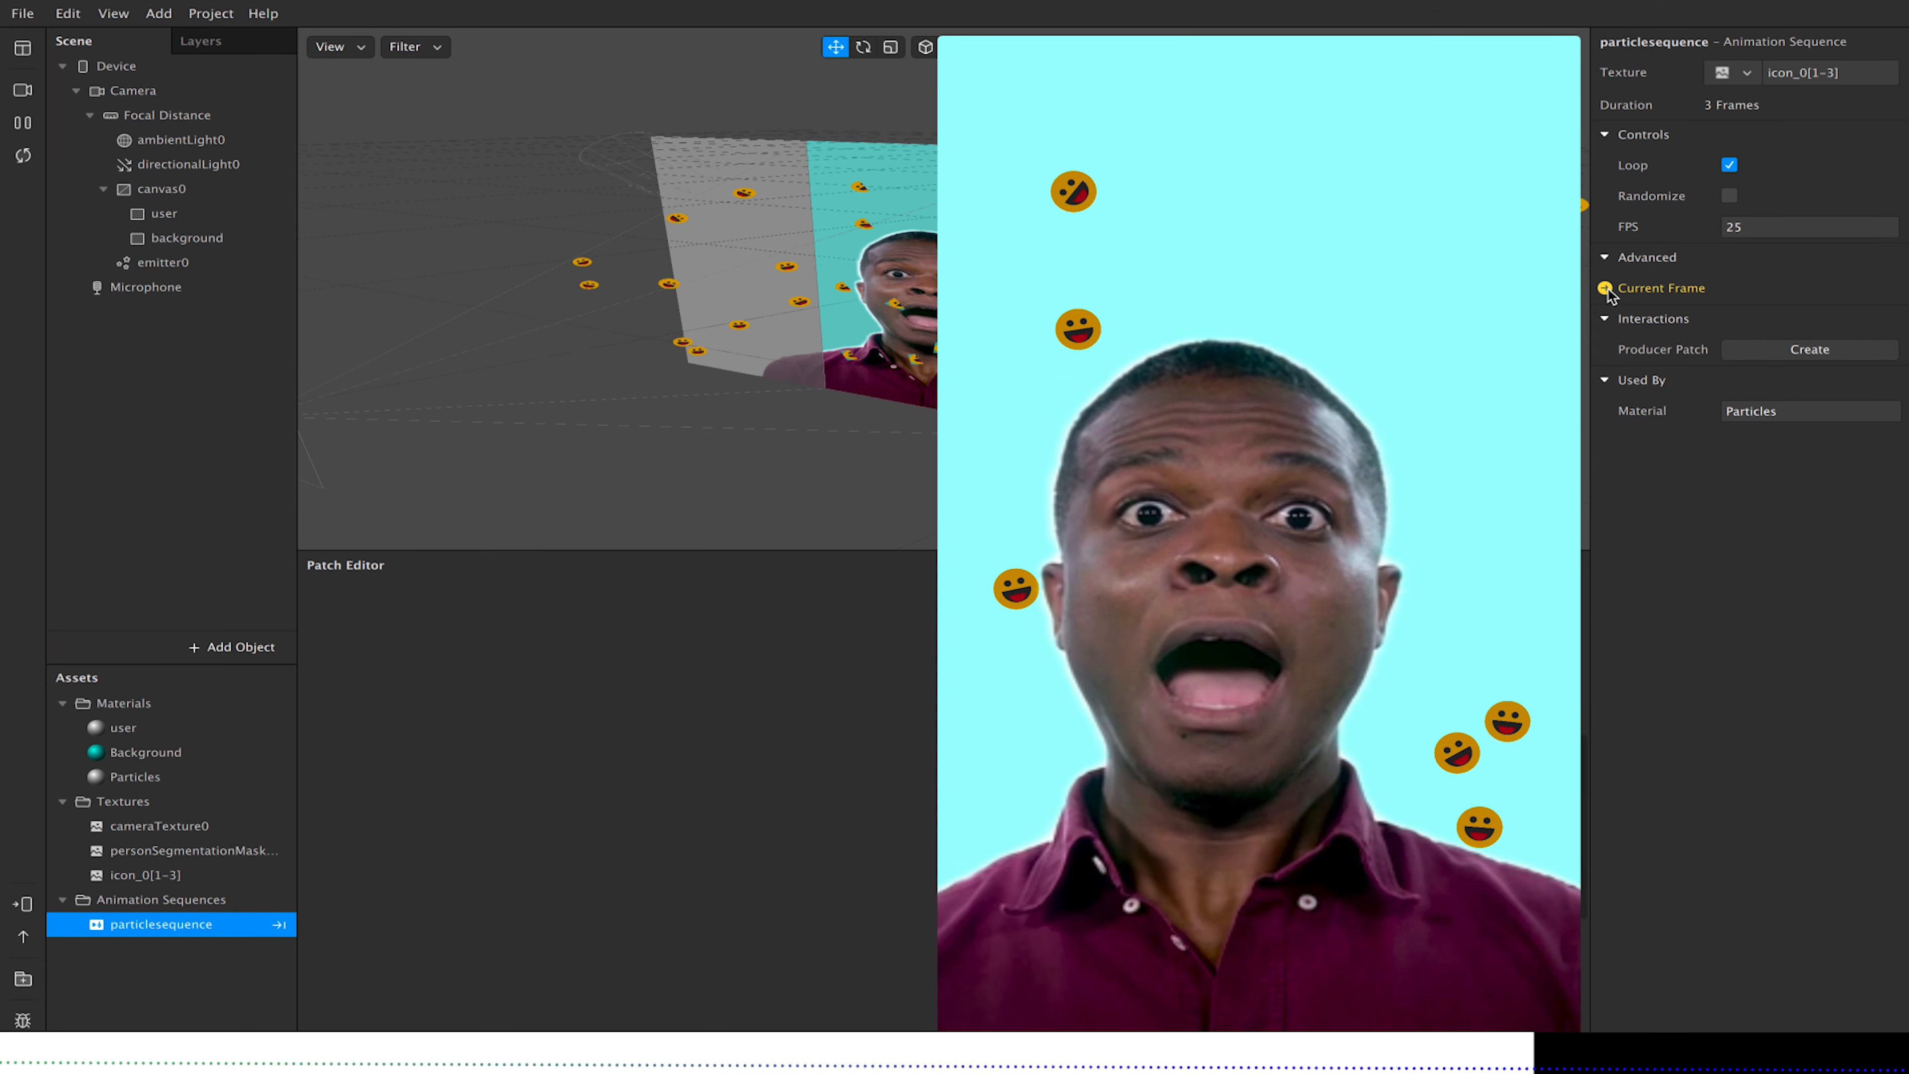
mouse_move(1142, 176)
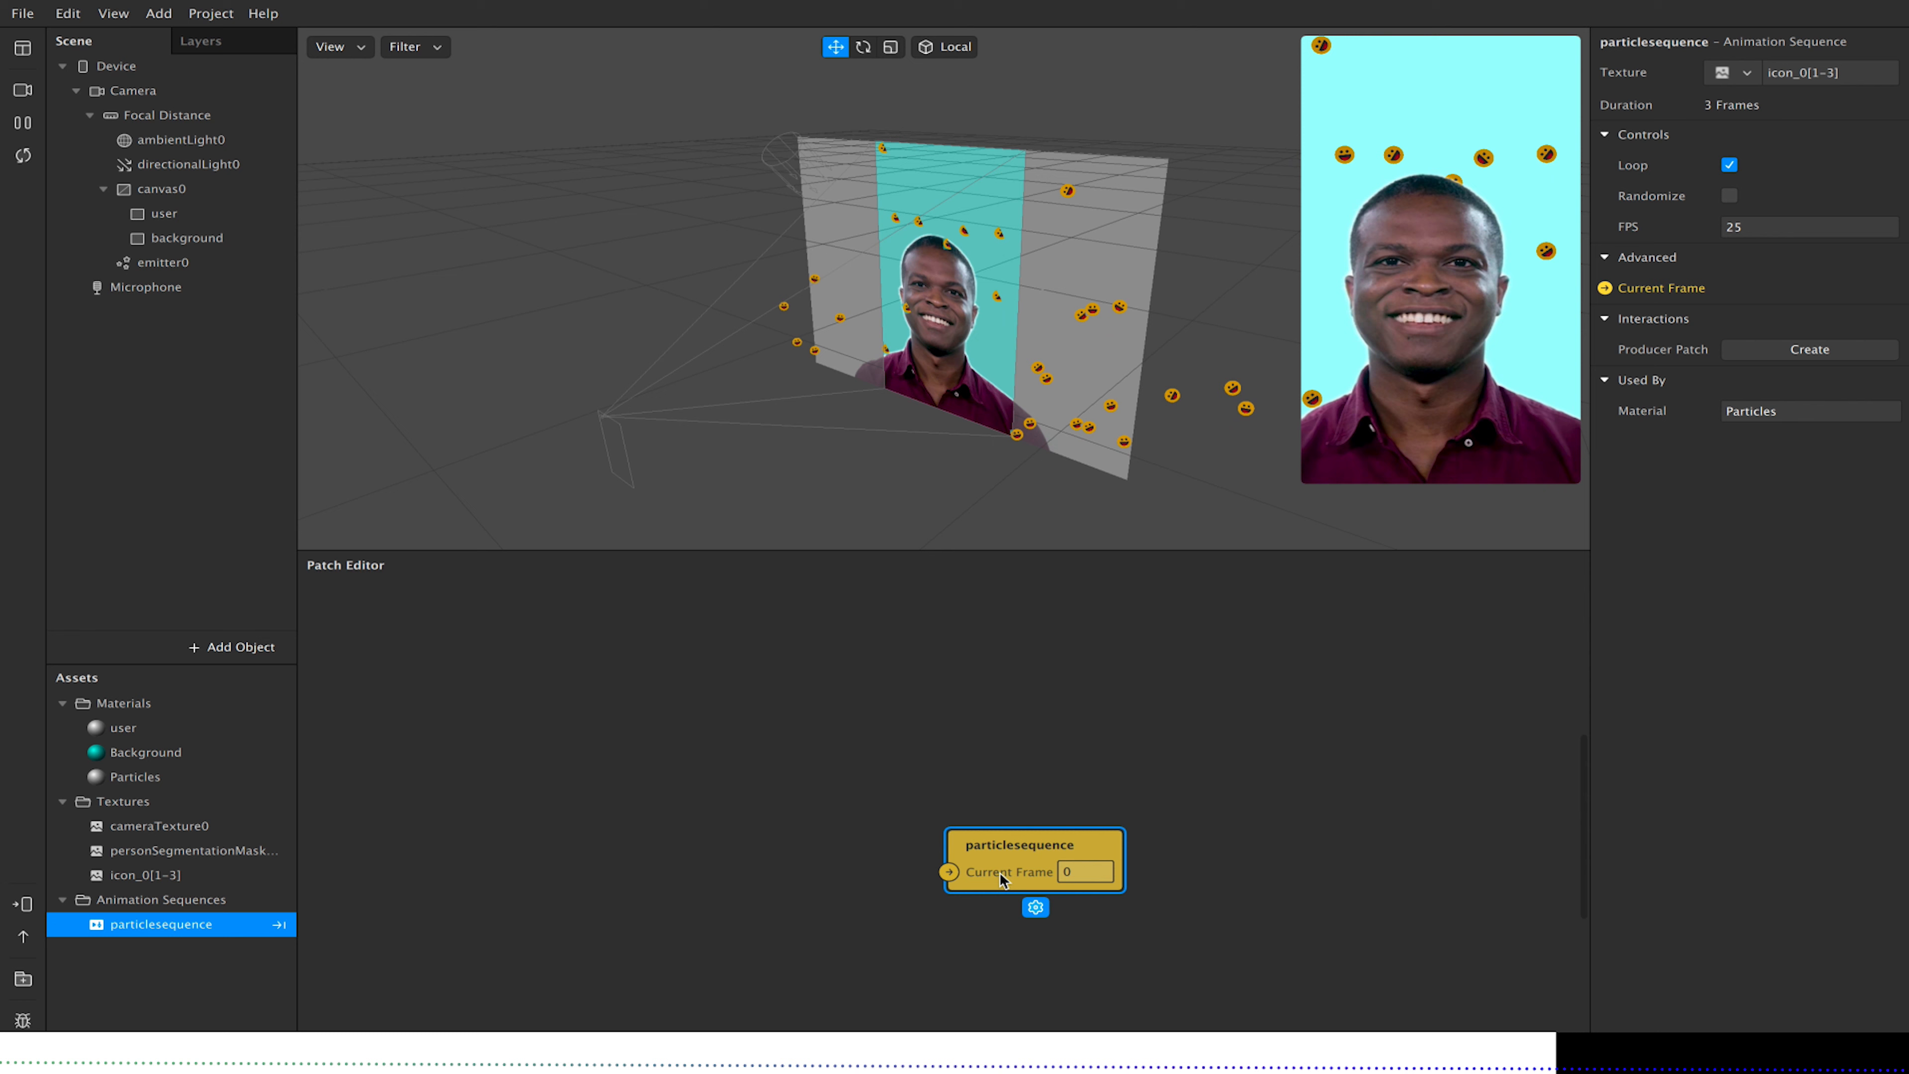
left_click(773, 840)
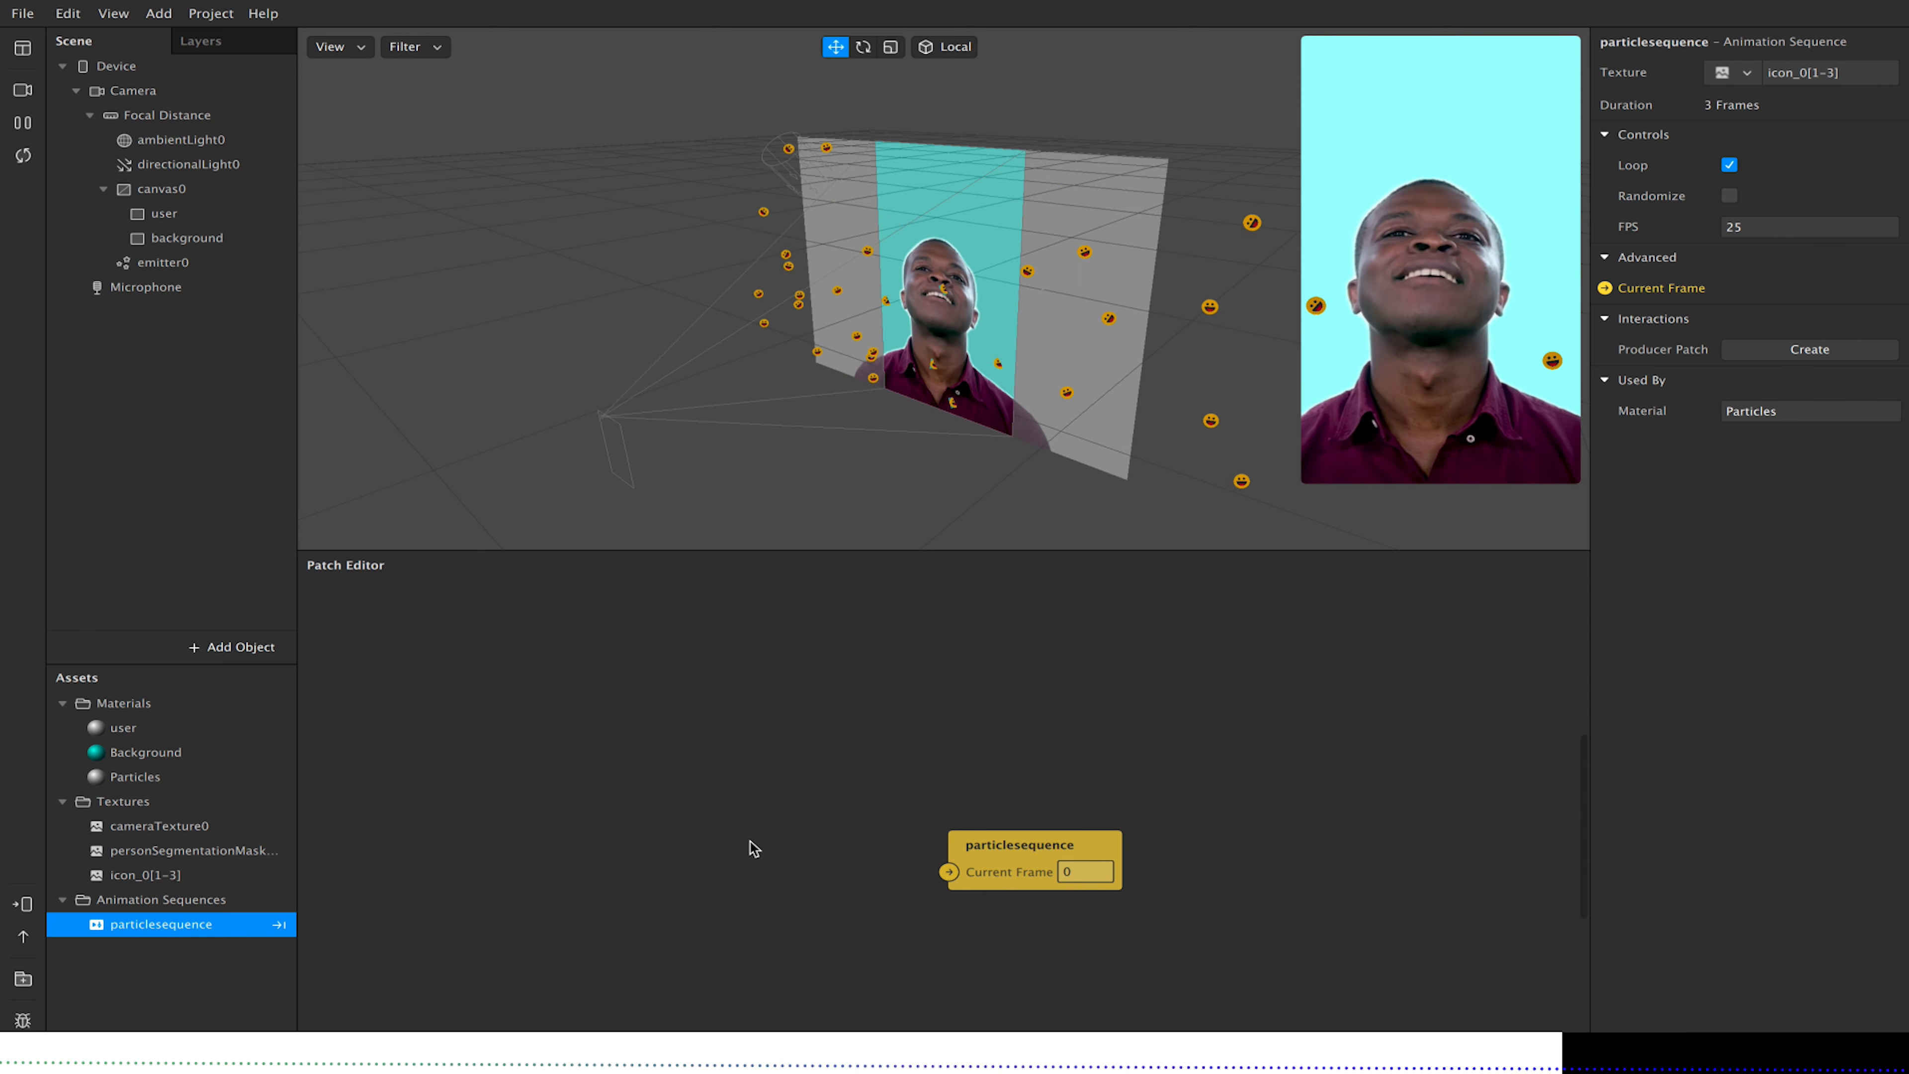
Add a Screen Tap interaction patch beside the particlesequence patch.
right_click(416, 816)
left_click(60, 588)
scroll(271, 677, "down", 3)
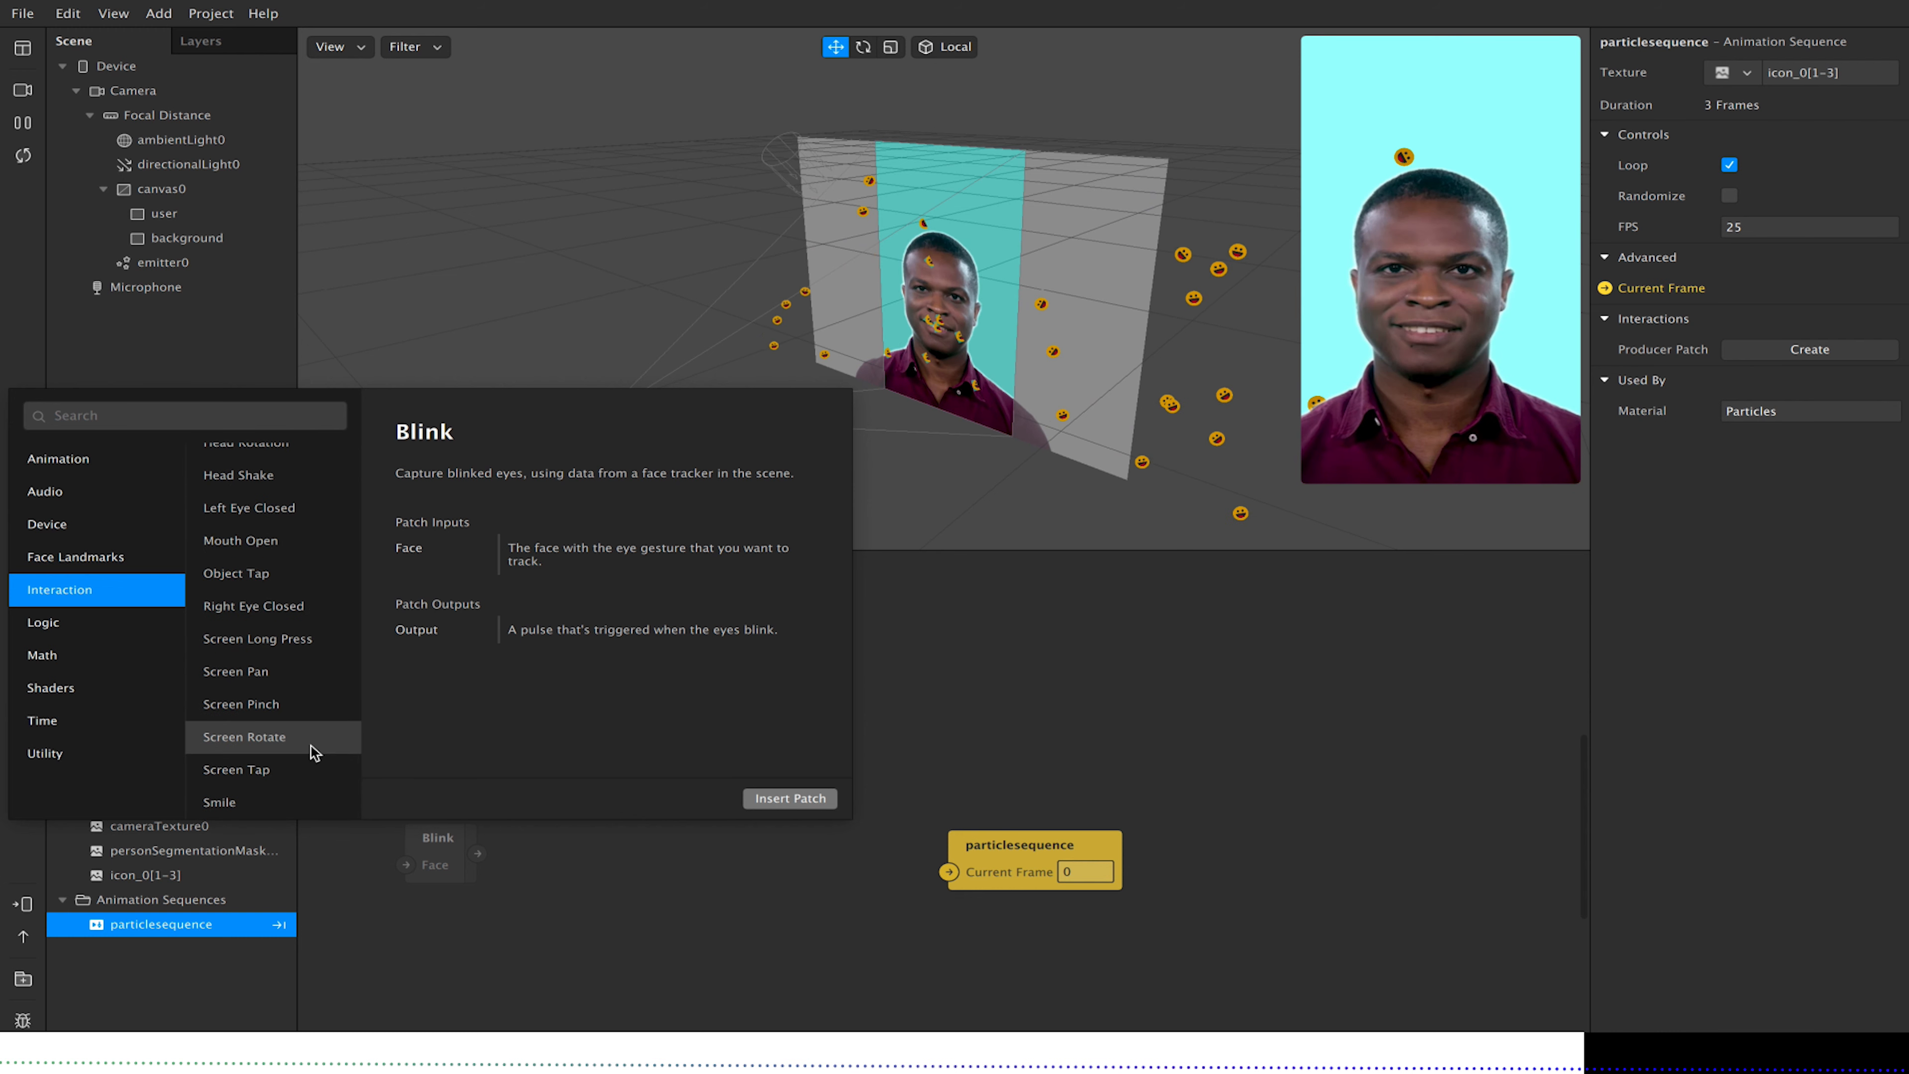
left_click(259, 777)
left_click(766, 802)
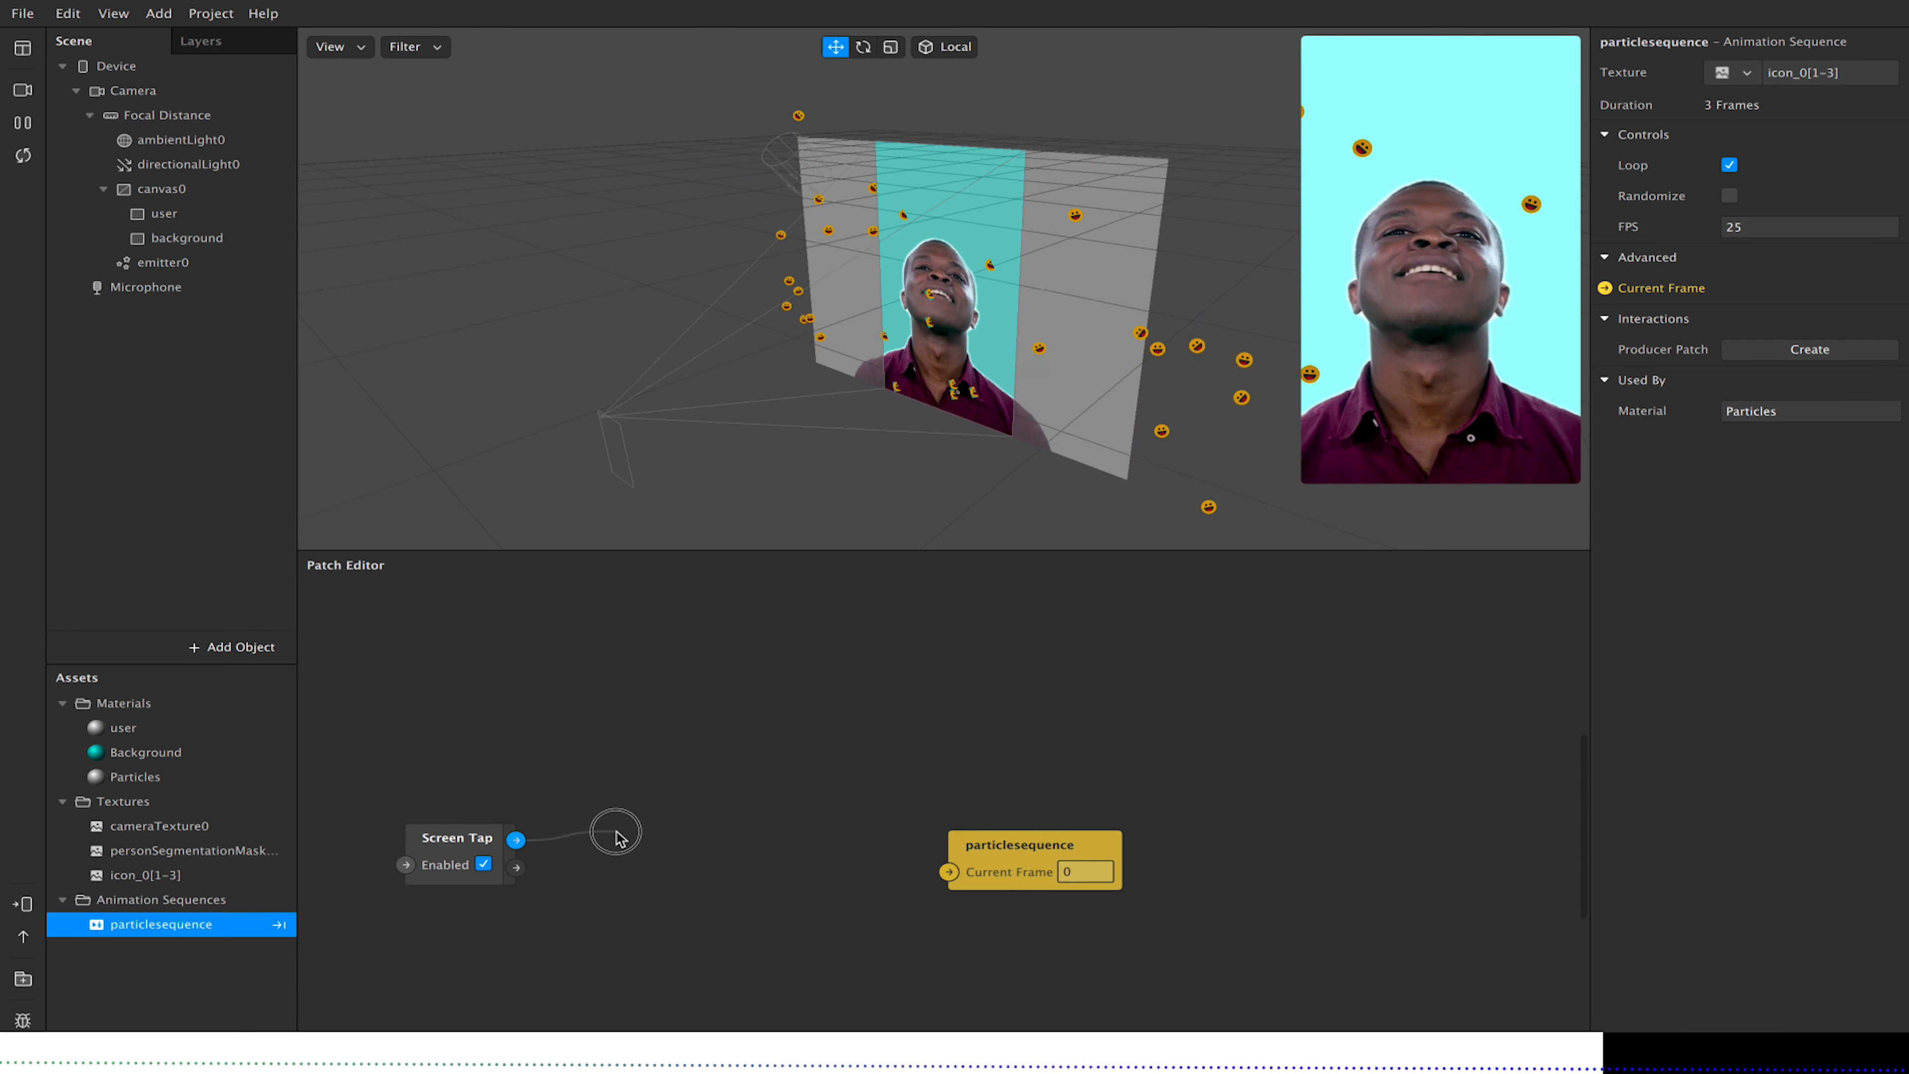
Add a Counter patch increased by Screen Tap, with Maximum Count 3, and connect its count to particlesequence's Current Frame.
left_click_drag(650, 788, 651, 788)
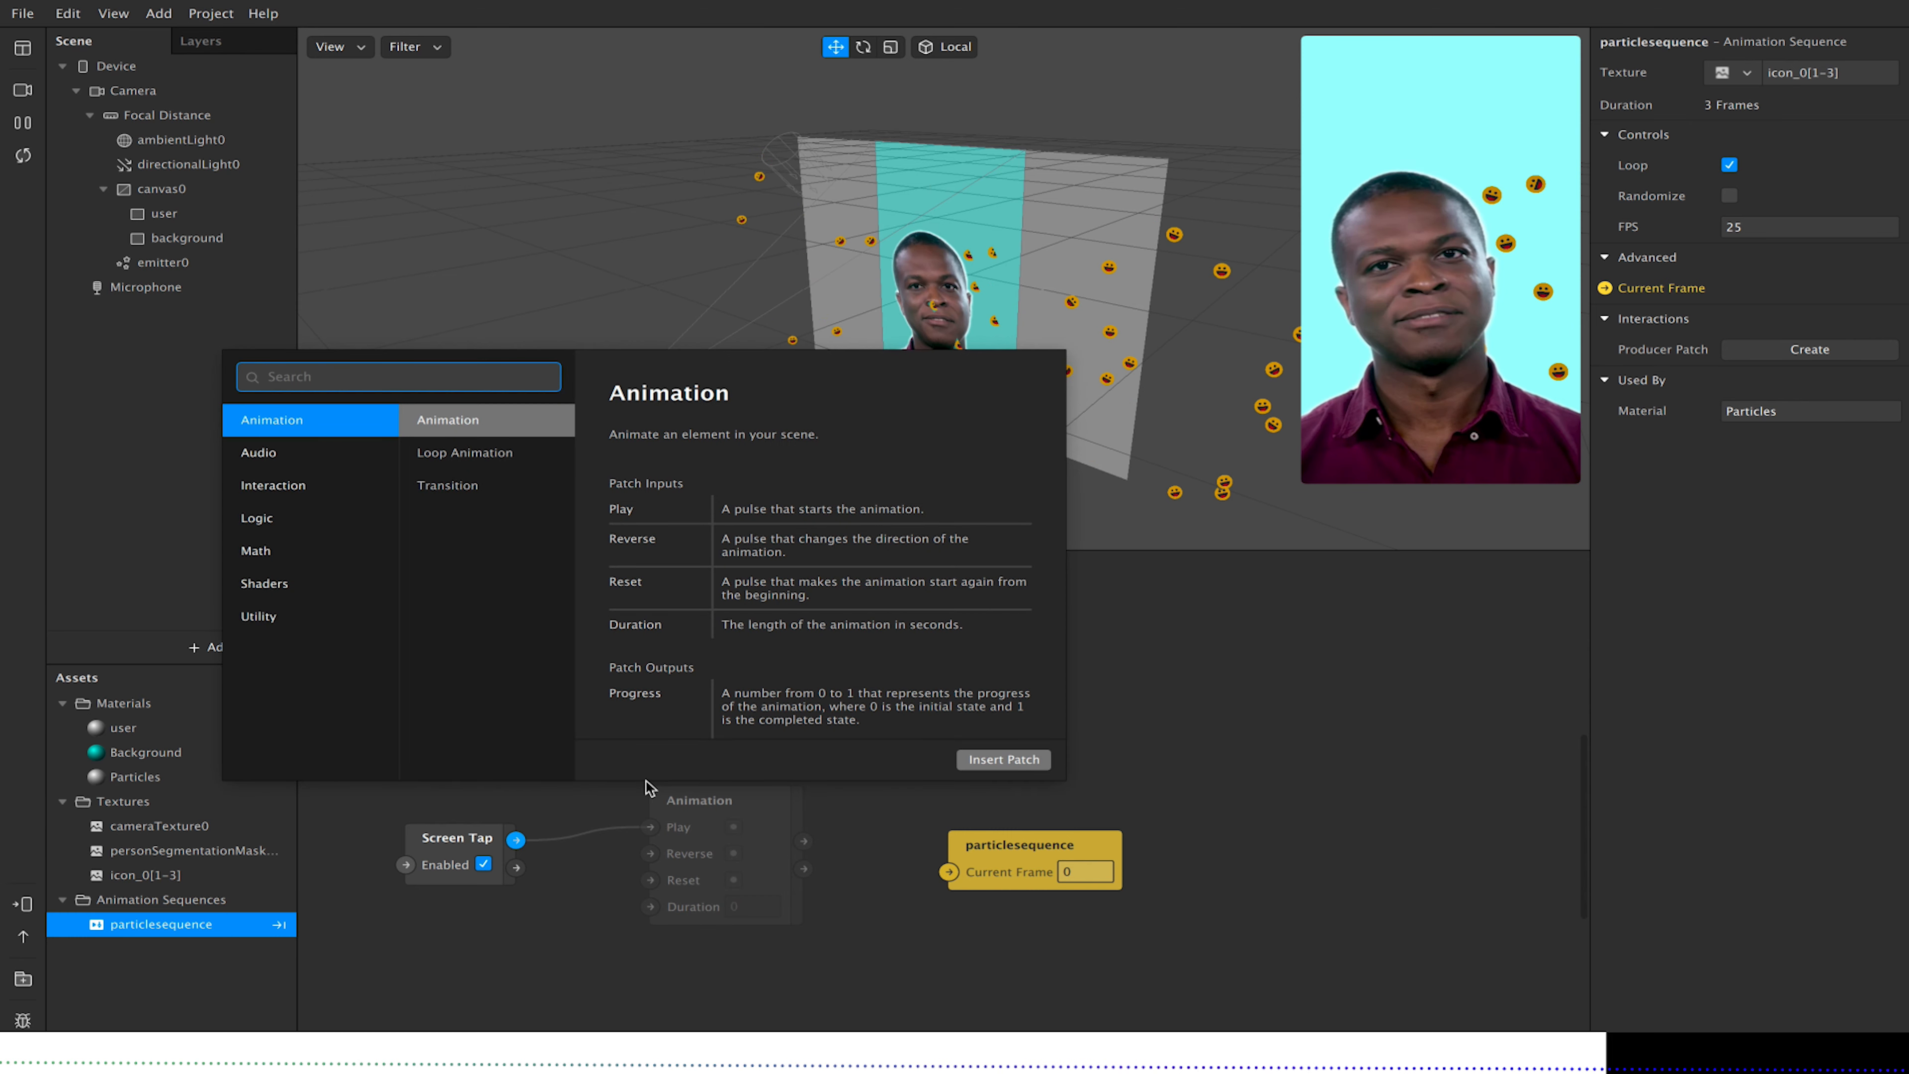
type("coun")
key("Return")
left_click(801, 932)
type("3ter")
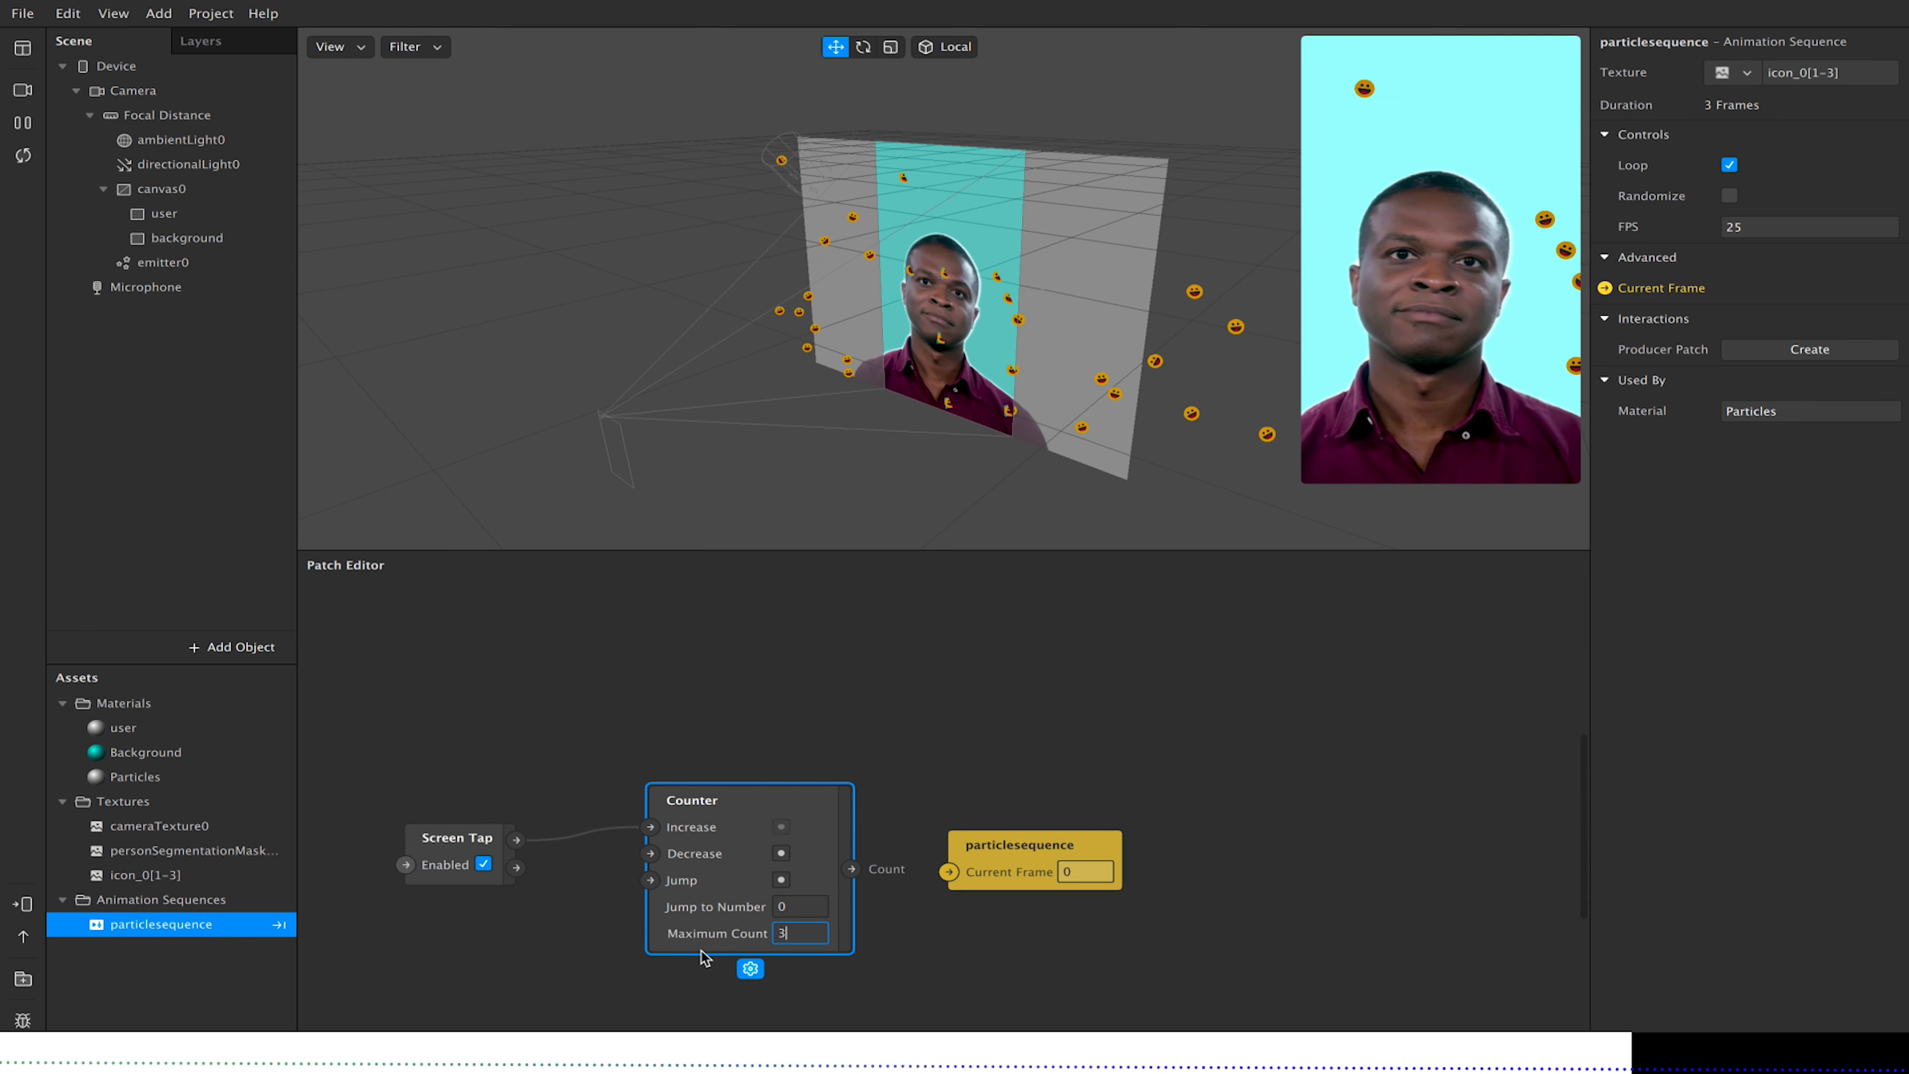
left_click(894, 907)
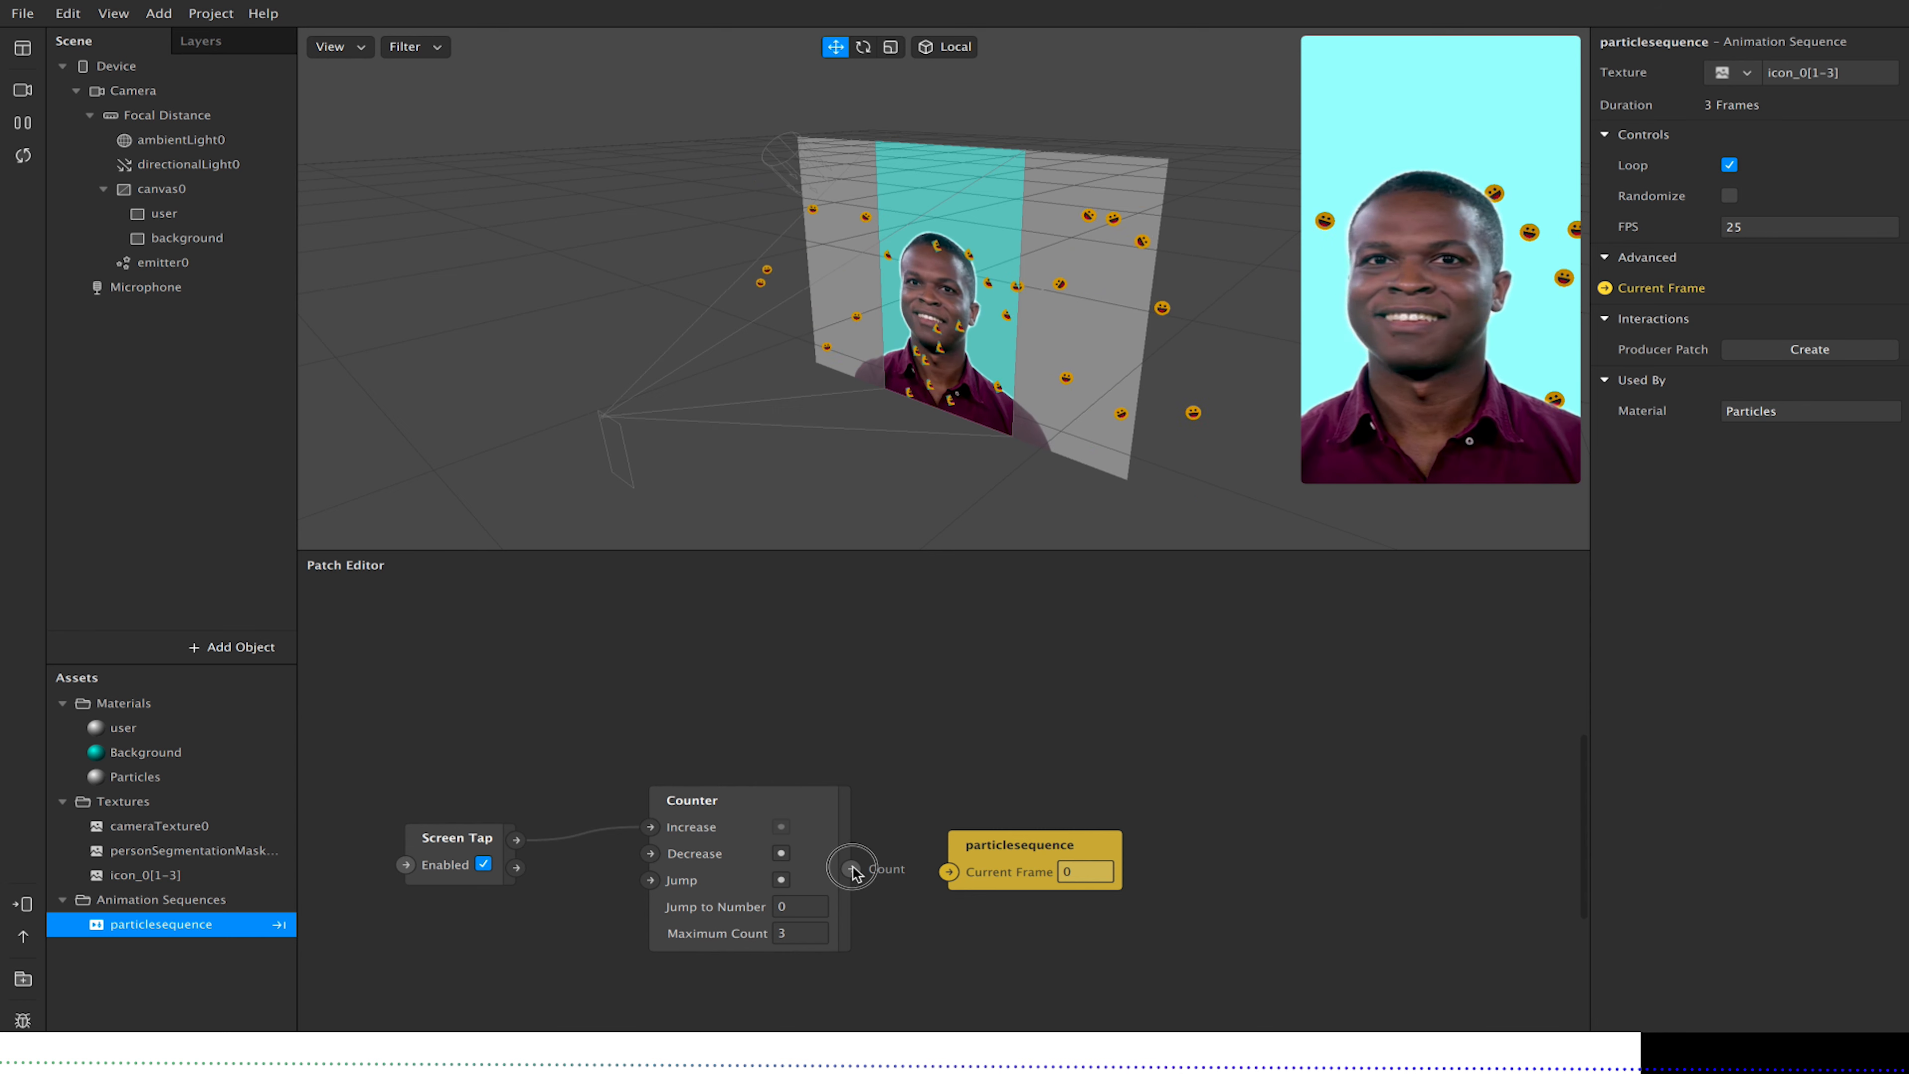
left_click_drag(852, 868, 949, 873)
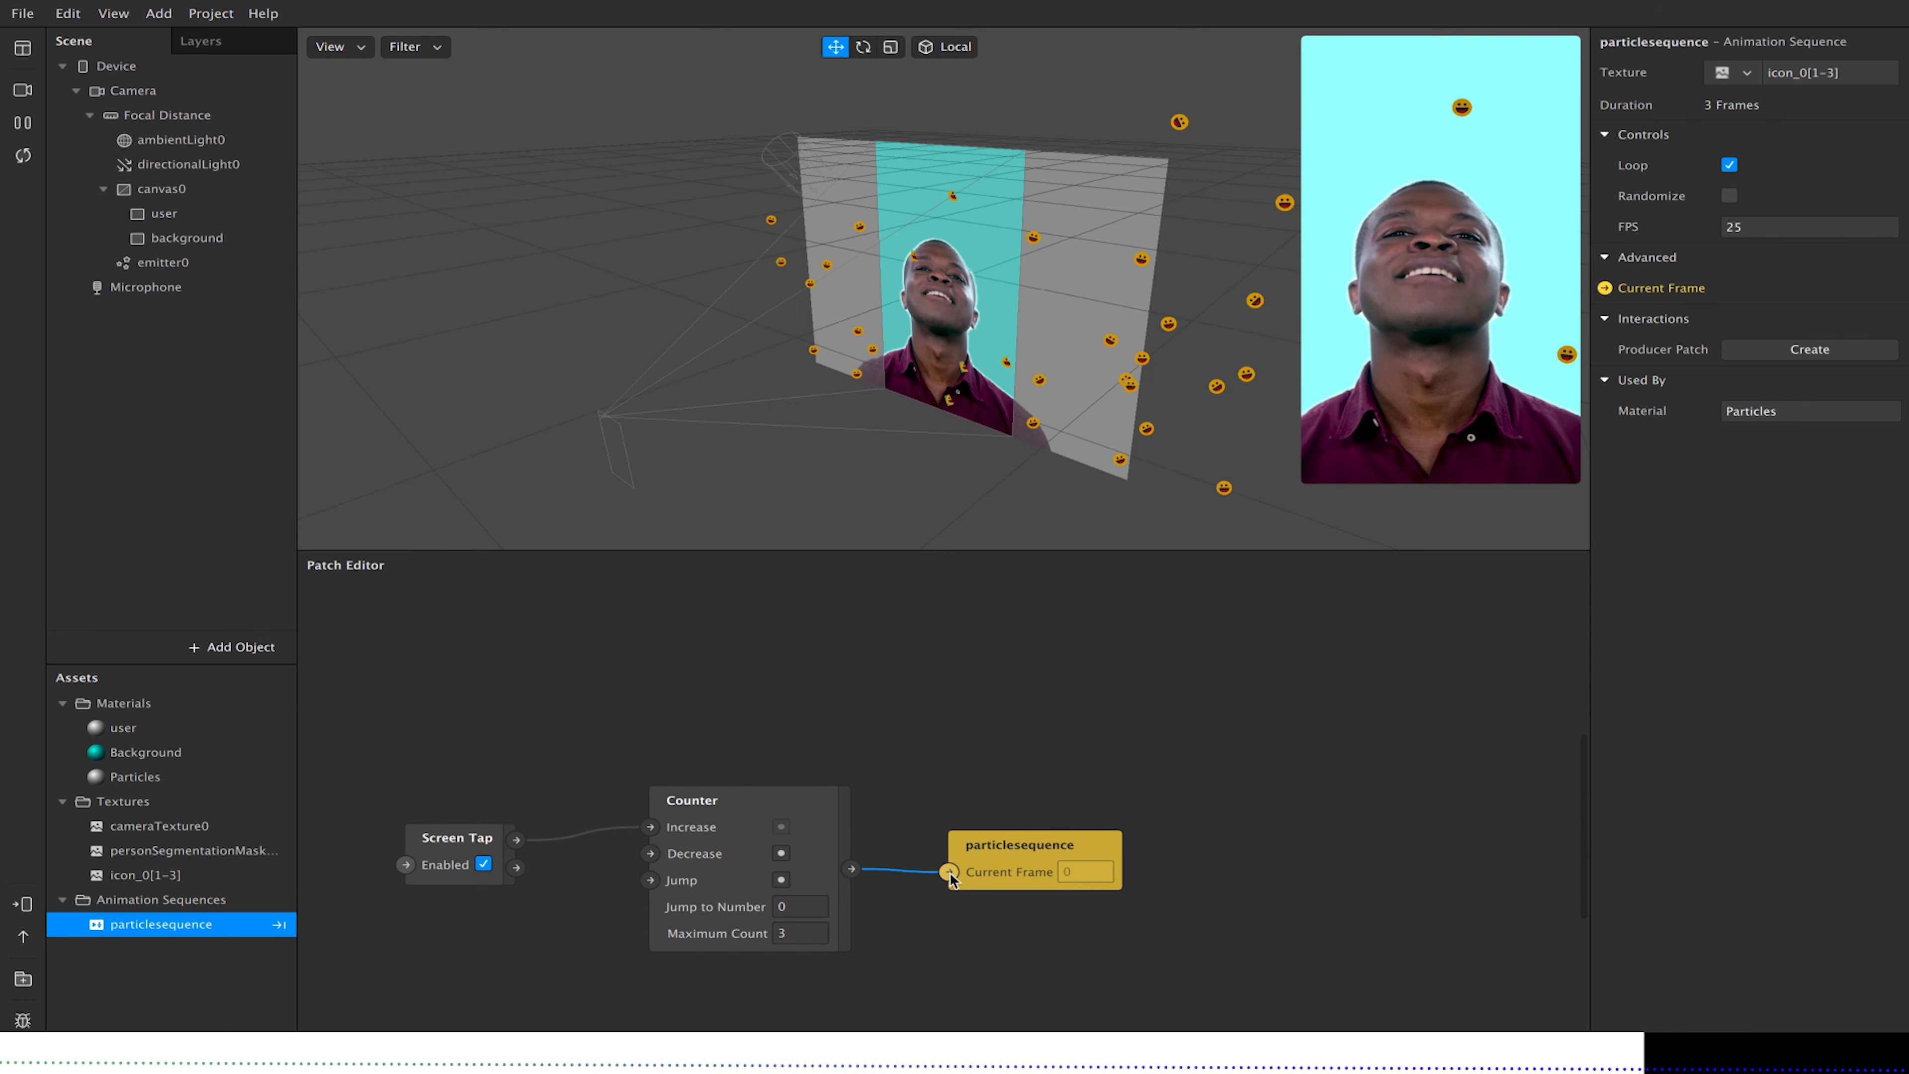
Test screen taps in an enlarged preview and check the effect with the FaceTime HD Camera before returning to the first simulation video.
left_click_drag(1303, 482, 967, 1020)
left_click(1492, 751)
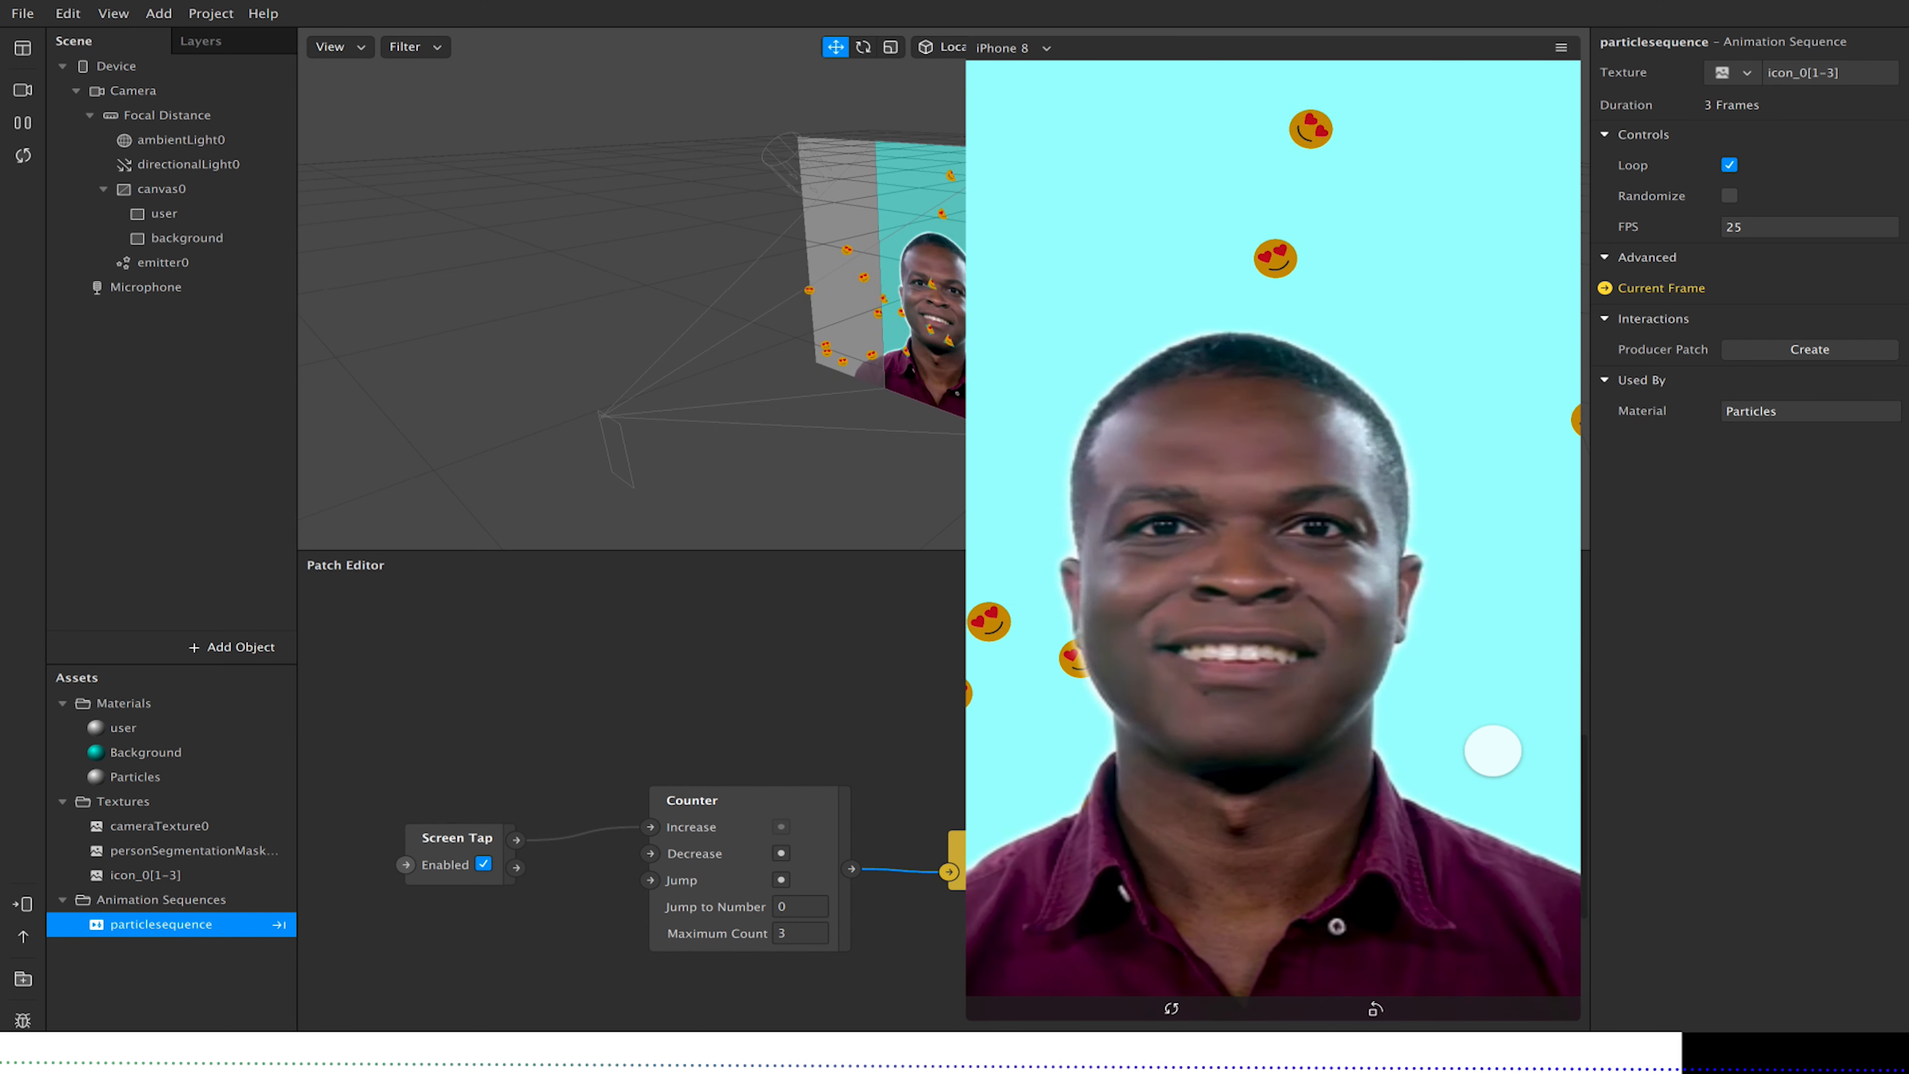
left_click(23, 90)
left_click(176, 121)
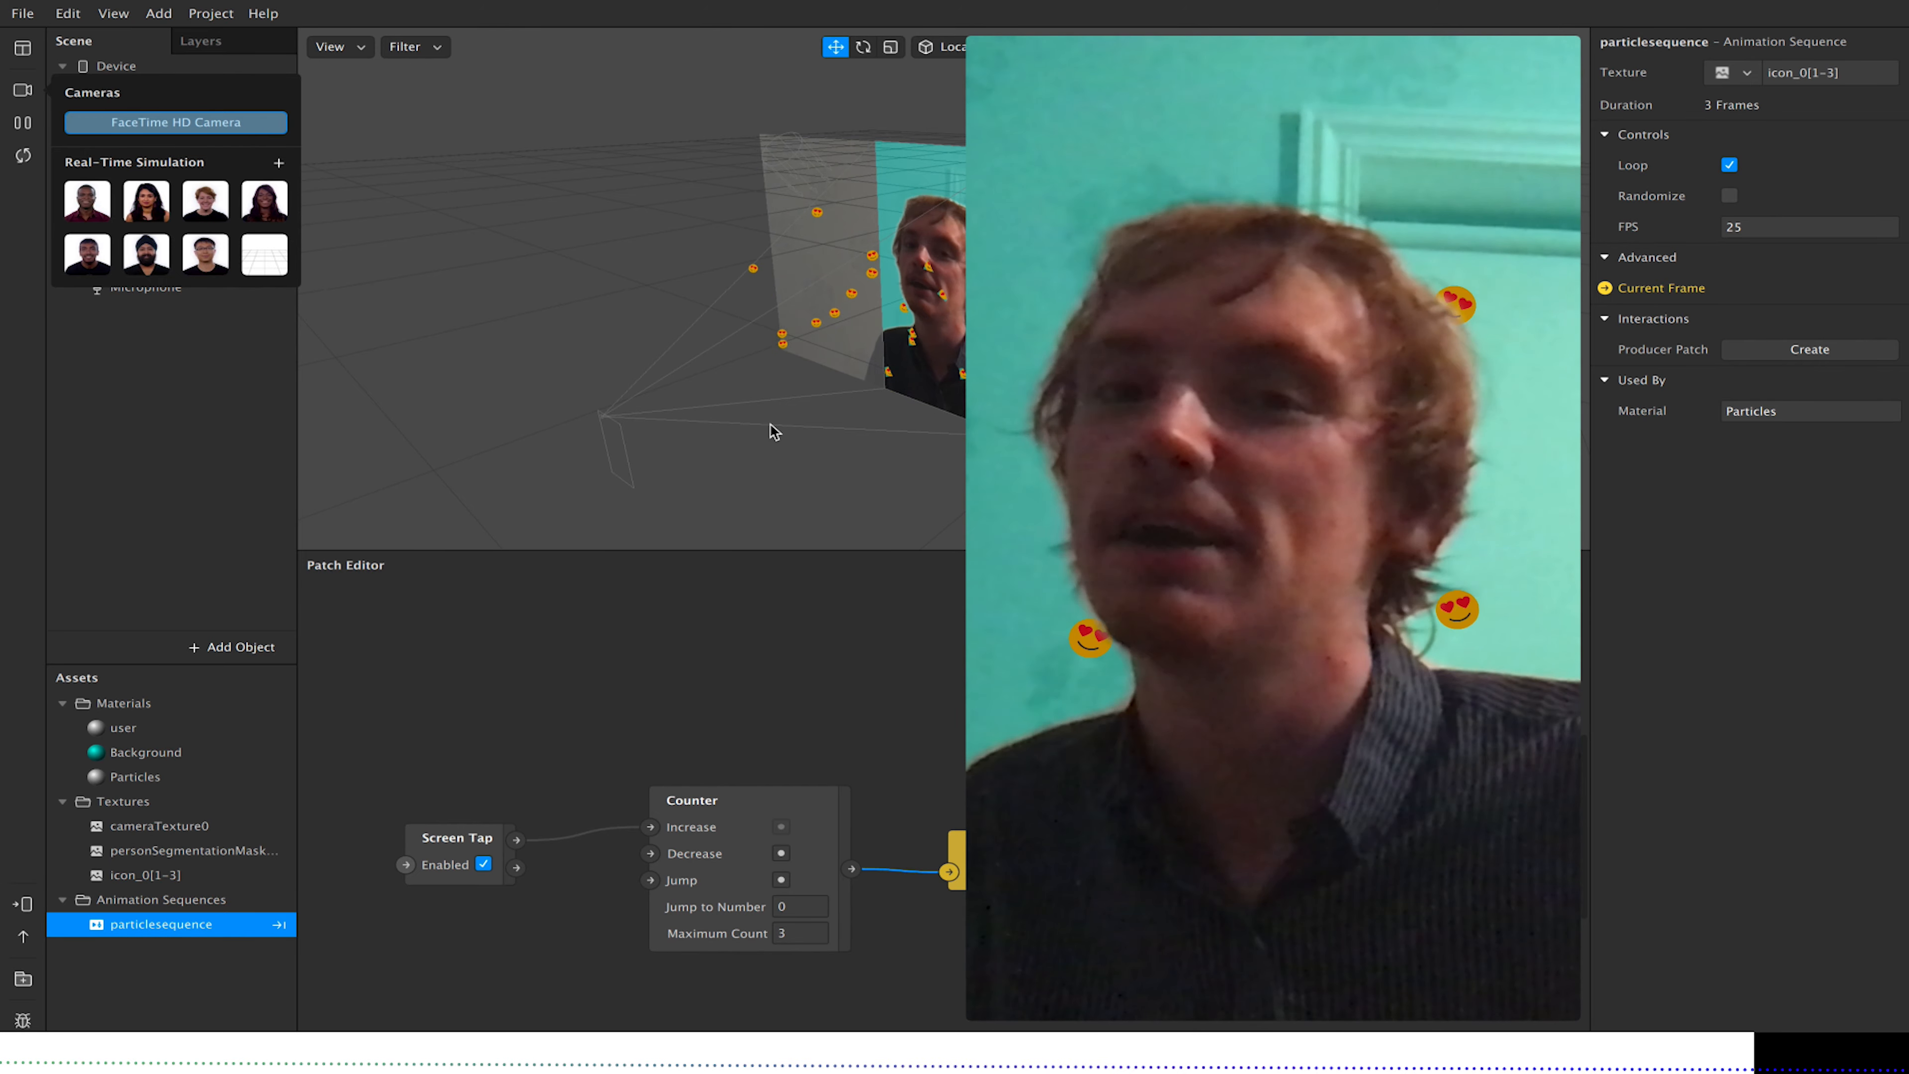
left_click(87, 201)
Hide the background rectangle and preview the effect with the FaceTime HD Camera.
left_click(187, 238)
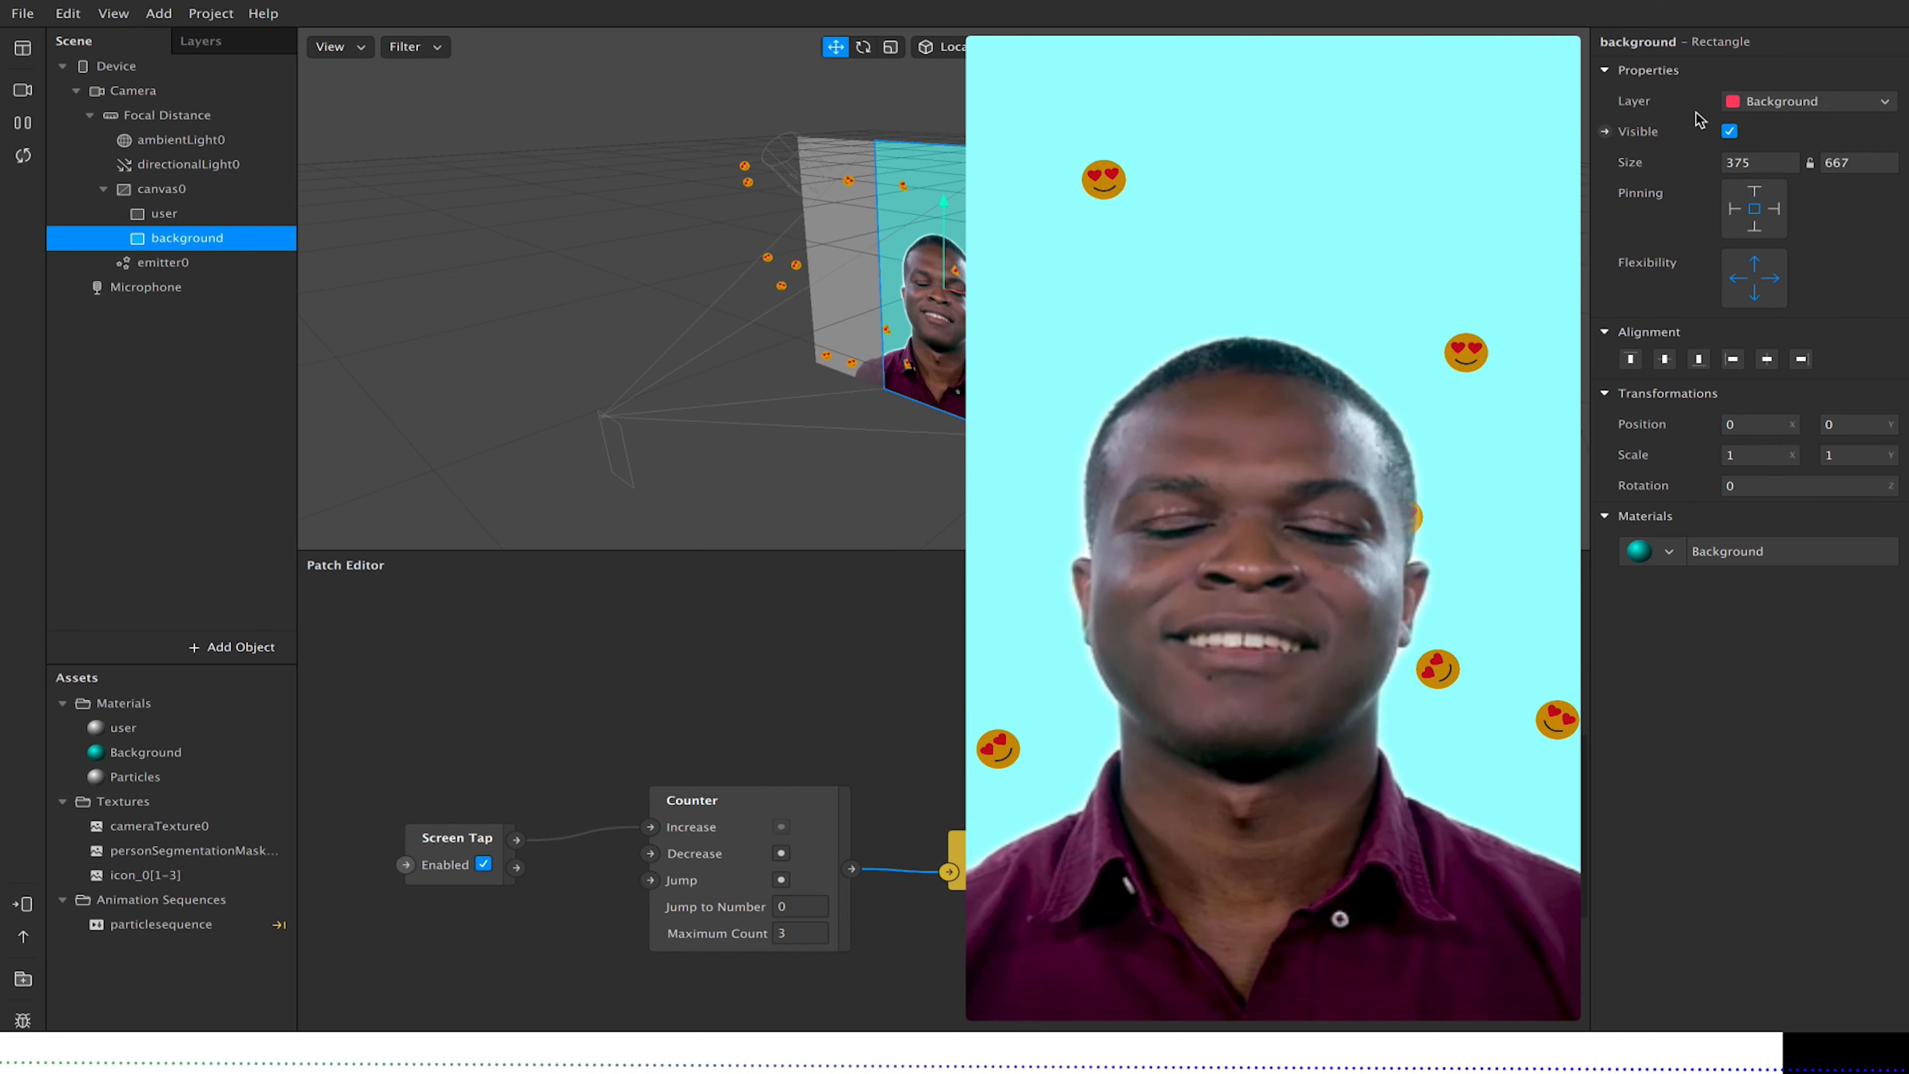
left_click(1729, 131)
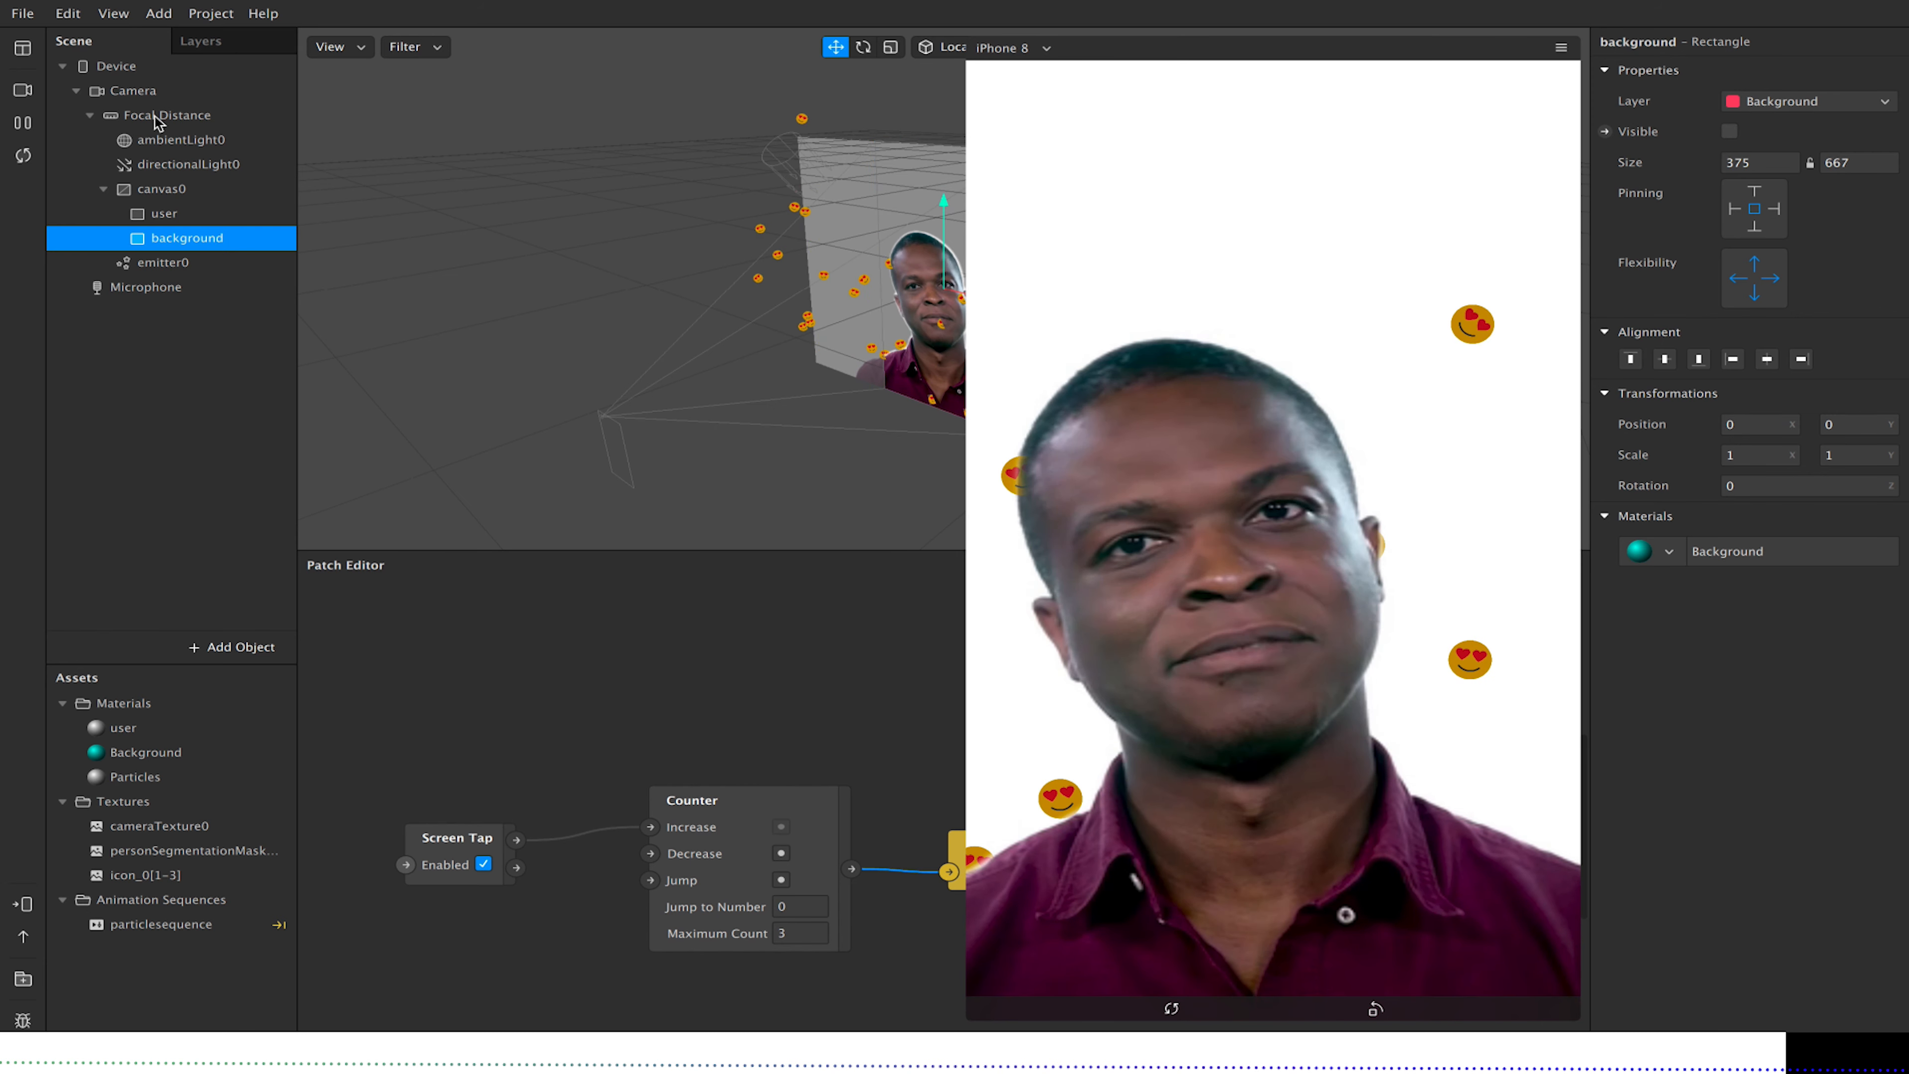
left_click(24, 91)
left_click(176, 122)
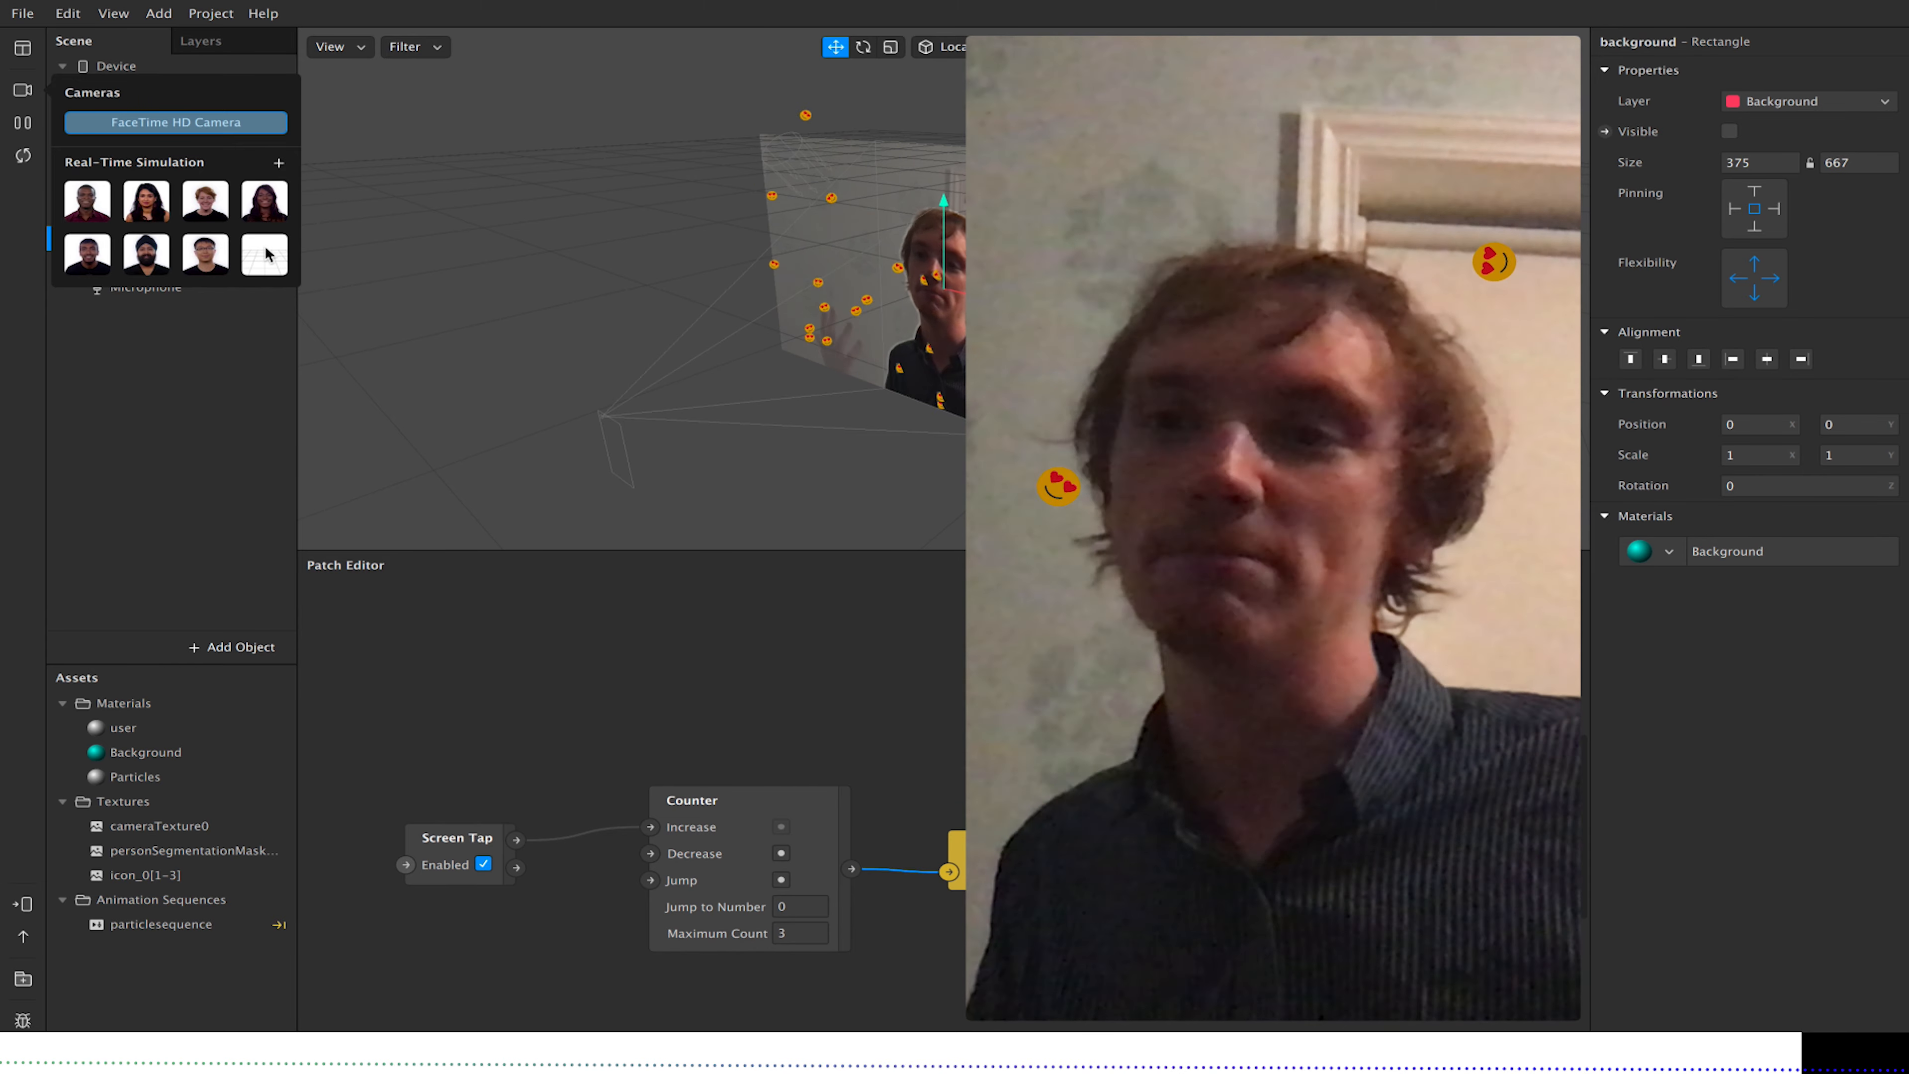
left_click(162, 414)
left_click(172, 287)
Set emitter0's spray angle variation to 50 and its birthrate to 100.
left_click(185, 263)
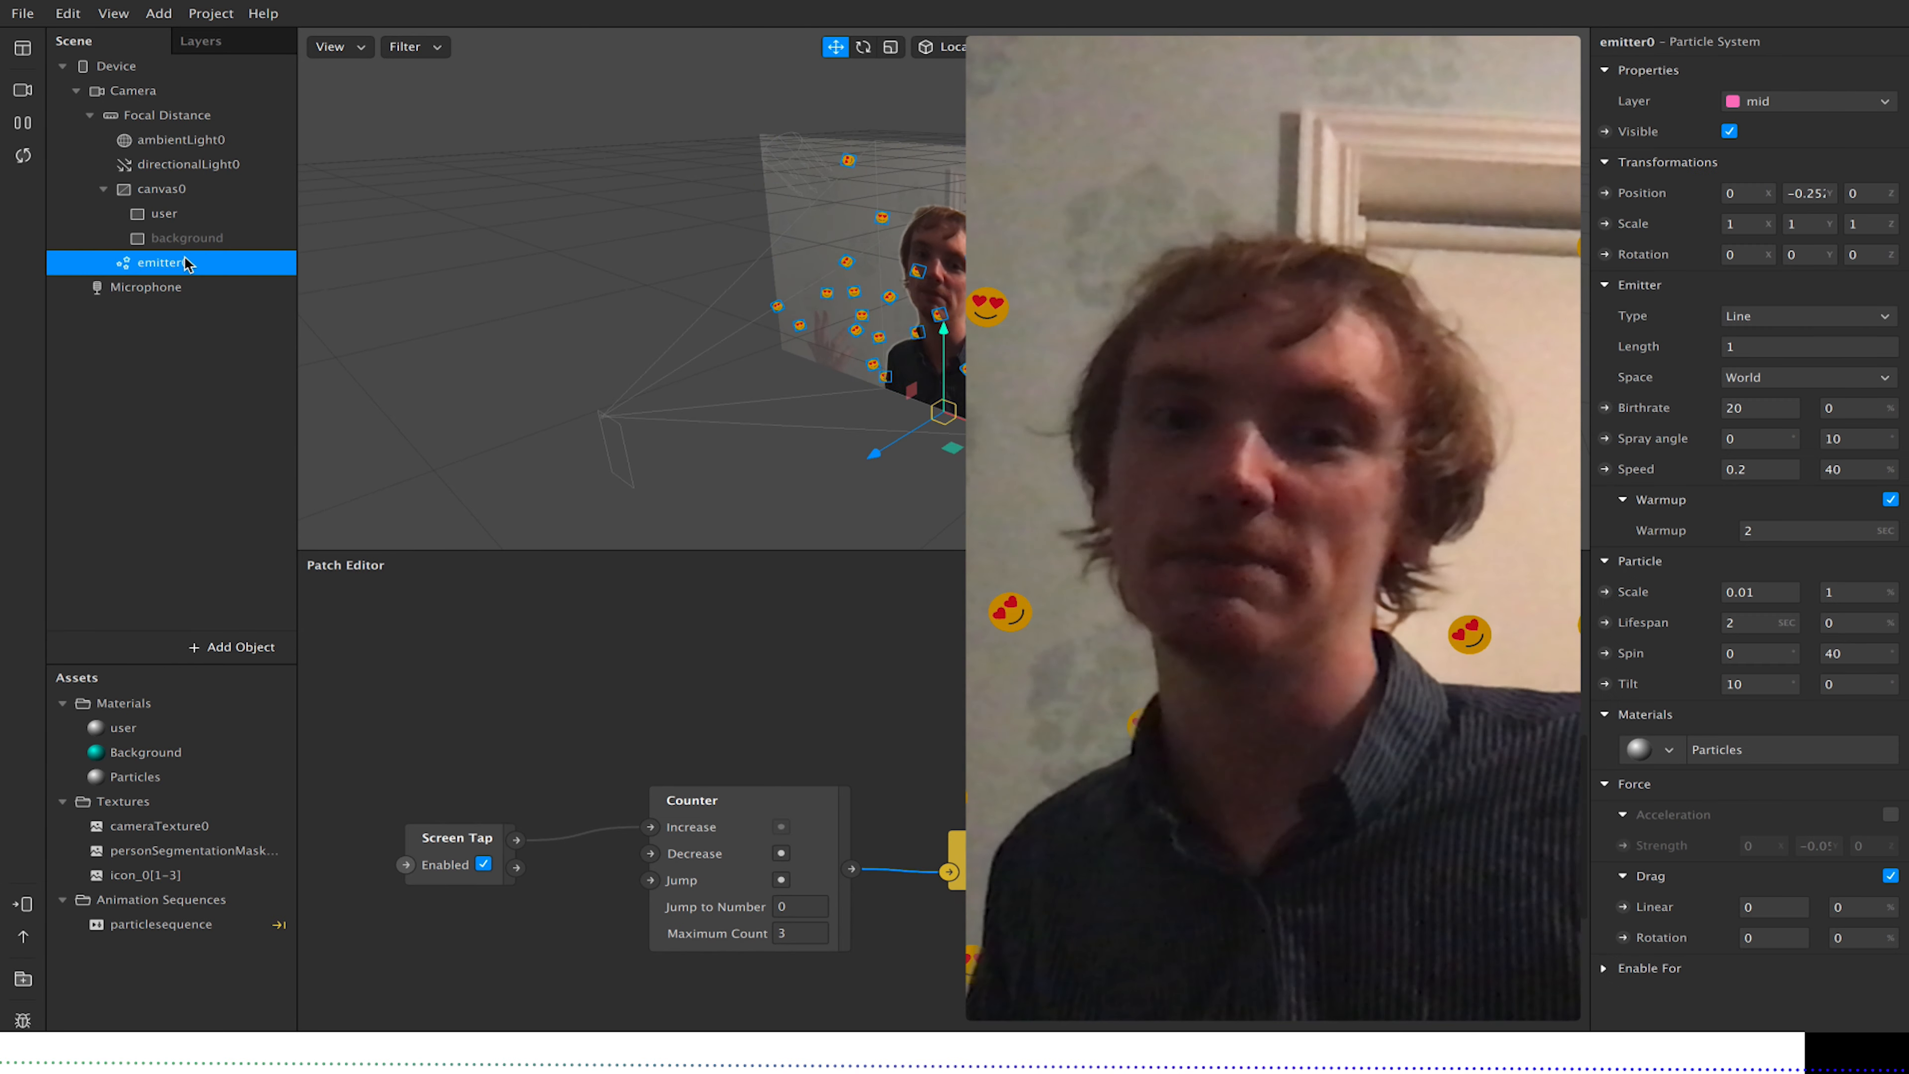
left_click_drag(1847, 439, 1813, 439)
type("50")
key("Return")
left_click_drag(1752, 409, 1702, 414)
type("100")
key("Return")
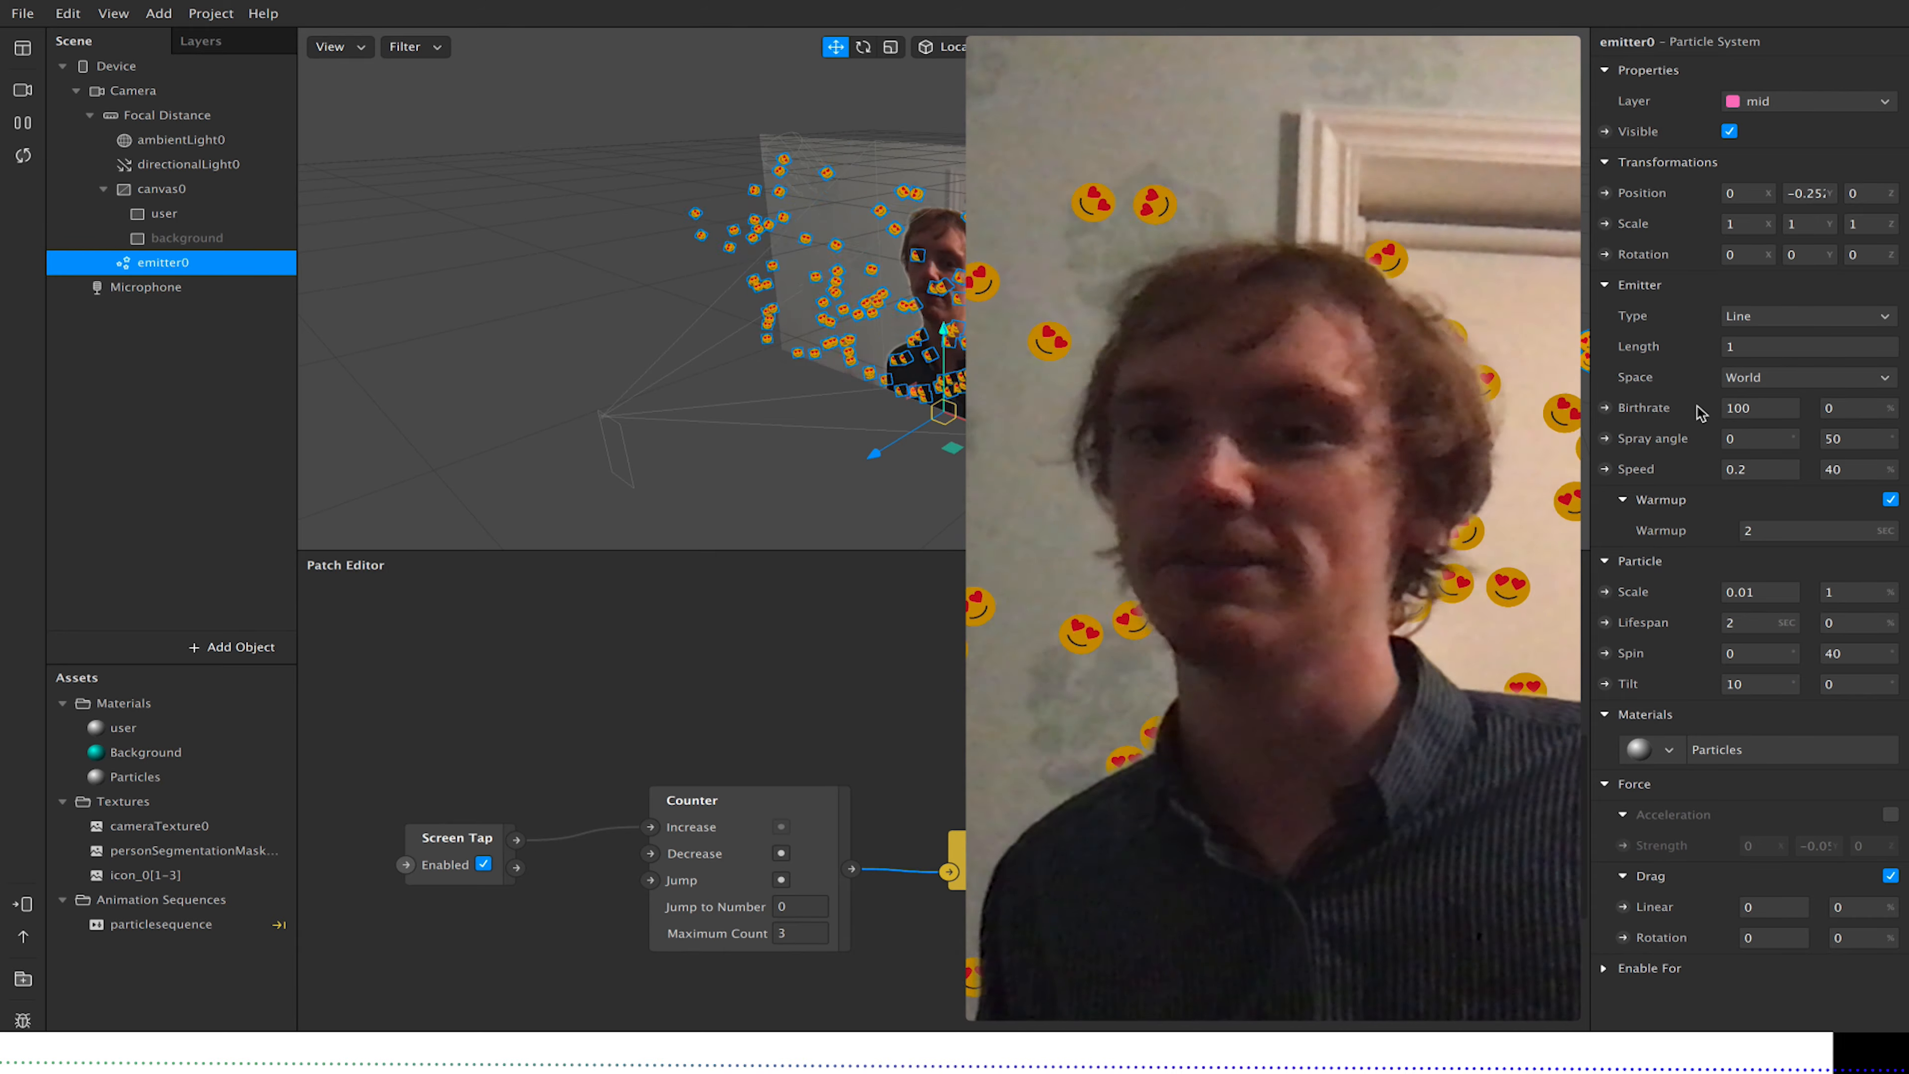
Test a screen tap in the live camera preview and switch back to the first real-time simulation video.
left_click(1398, 273)
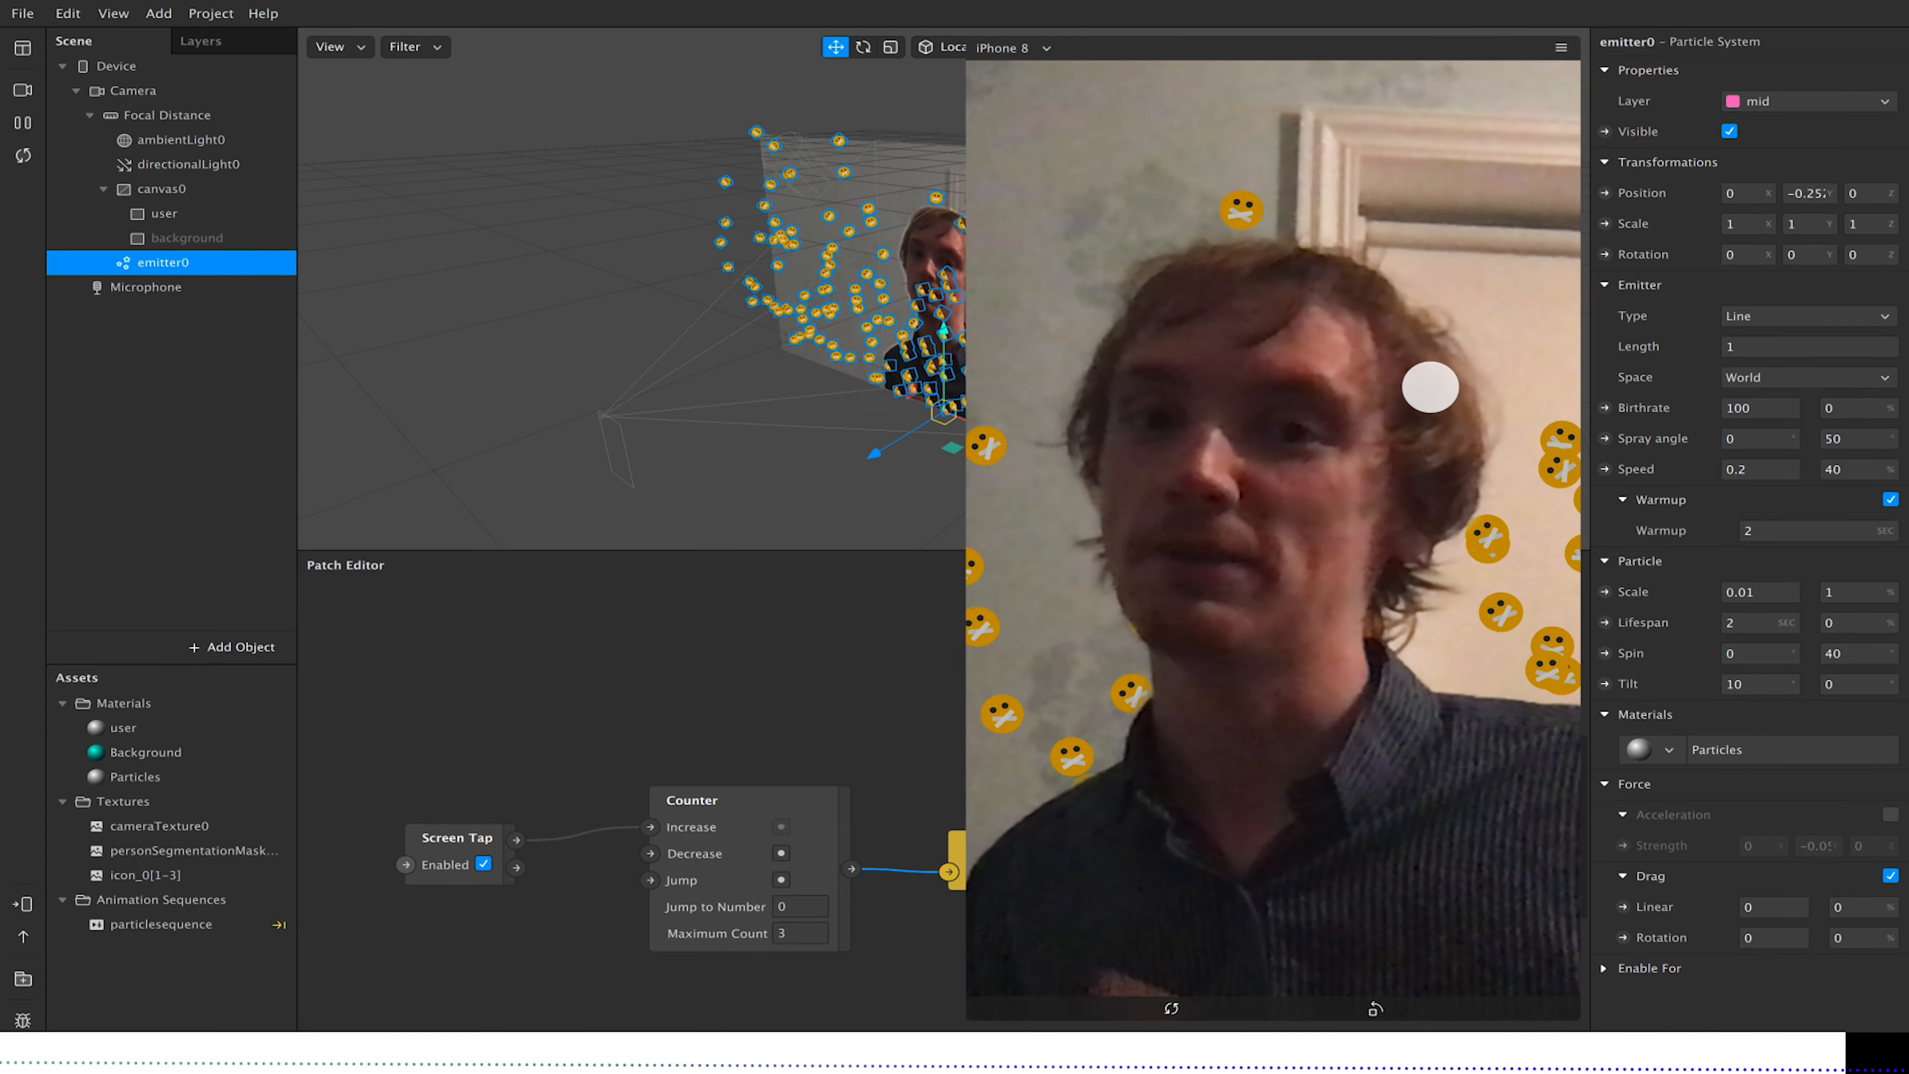
left_click(219, 238)
left_click(224, 218)
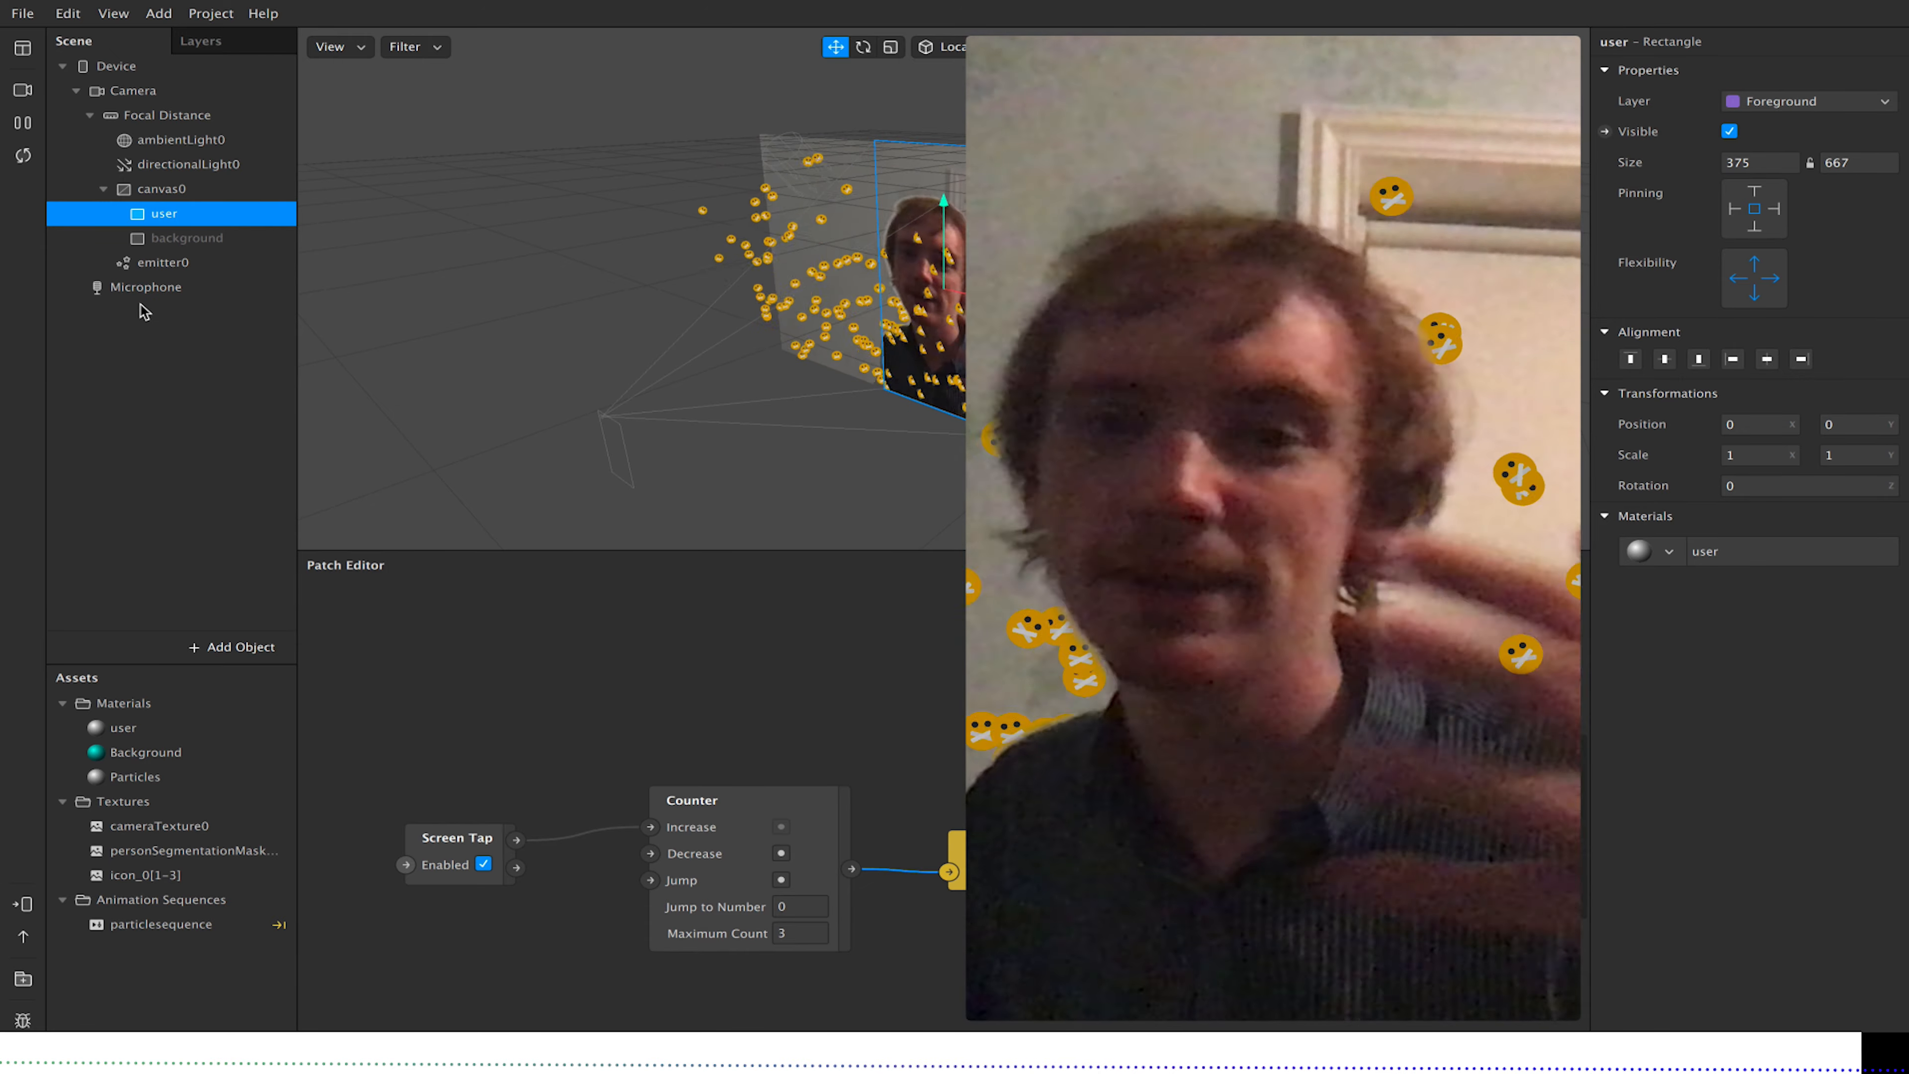
left_click(22, 89)
left_click(117, 123)
left_click(96, 200)
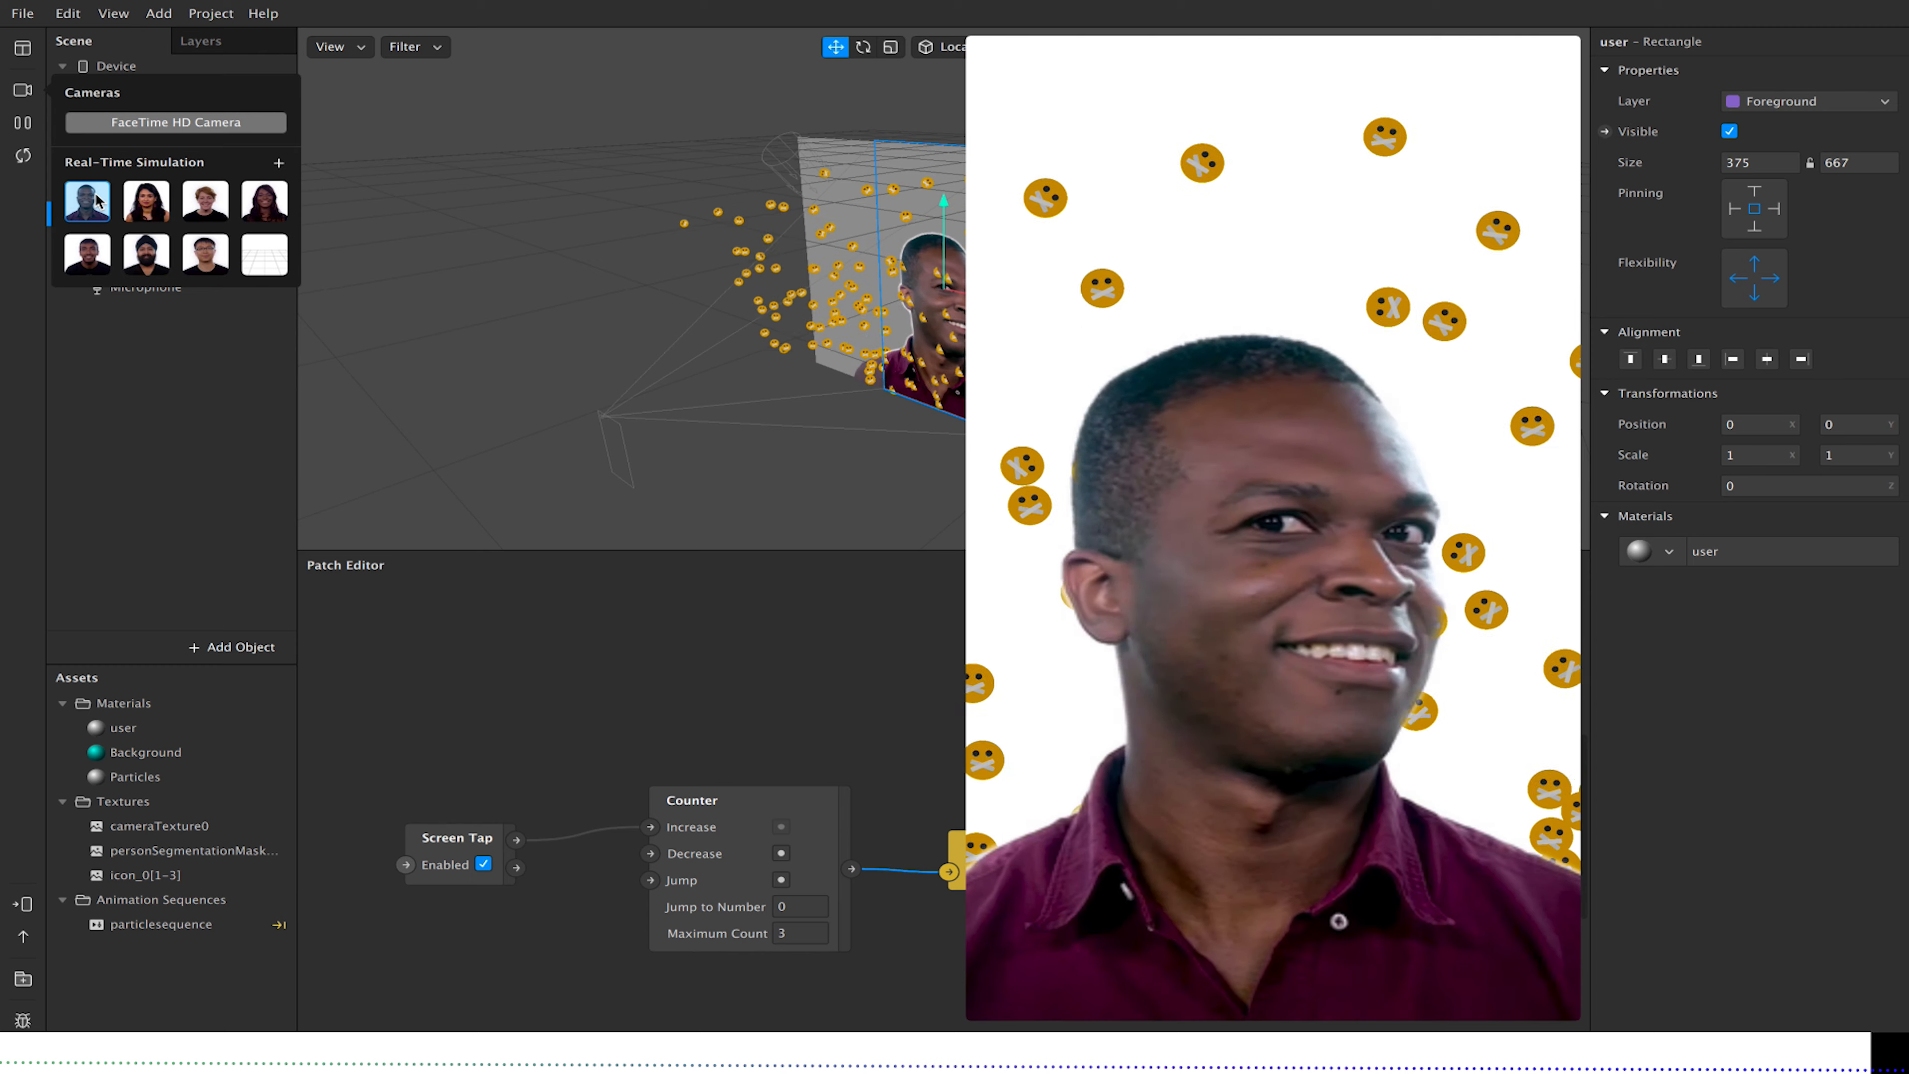
left_click(985, 45)
mouse_move(1052, 52)
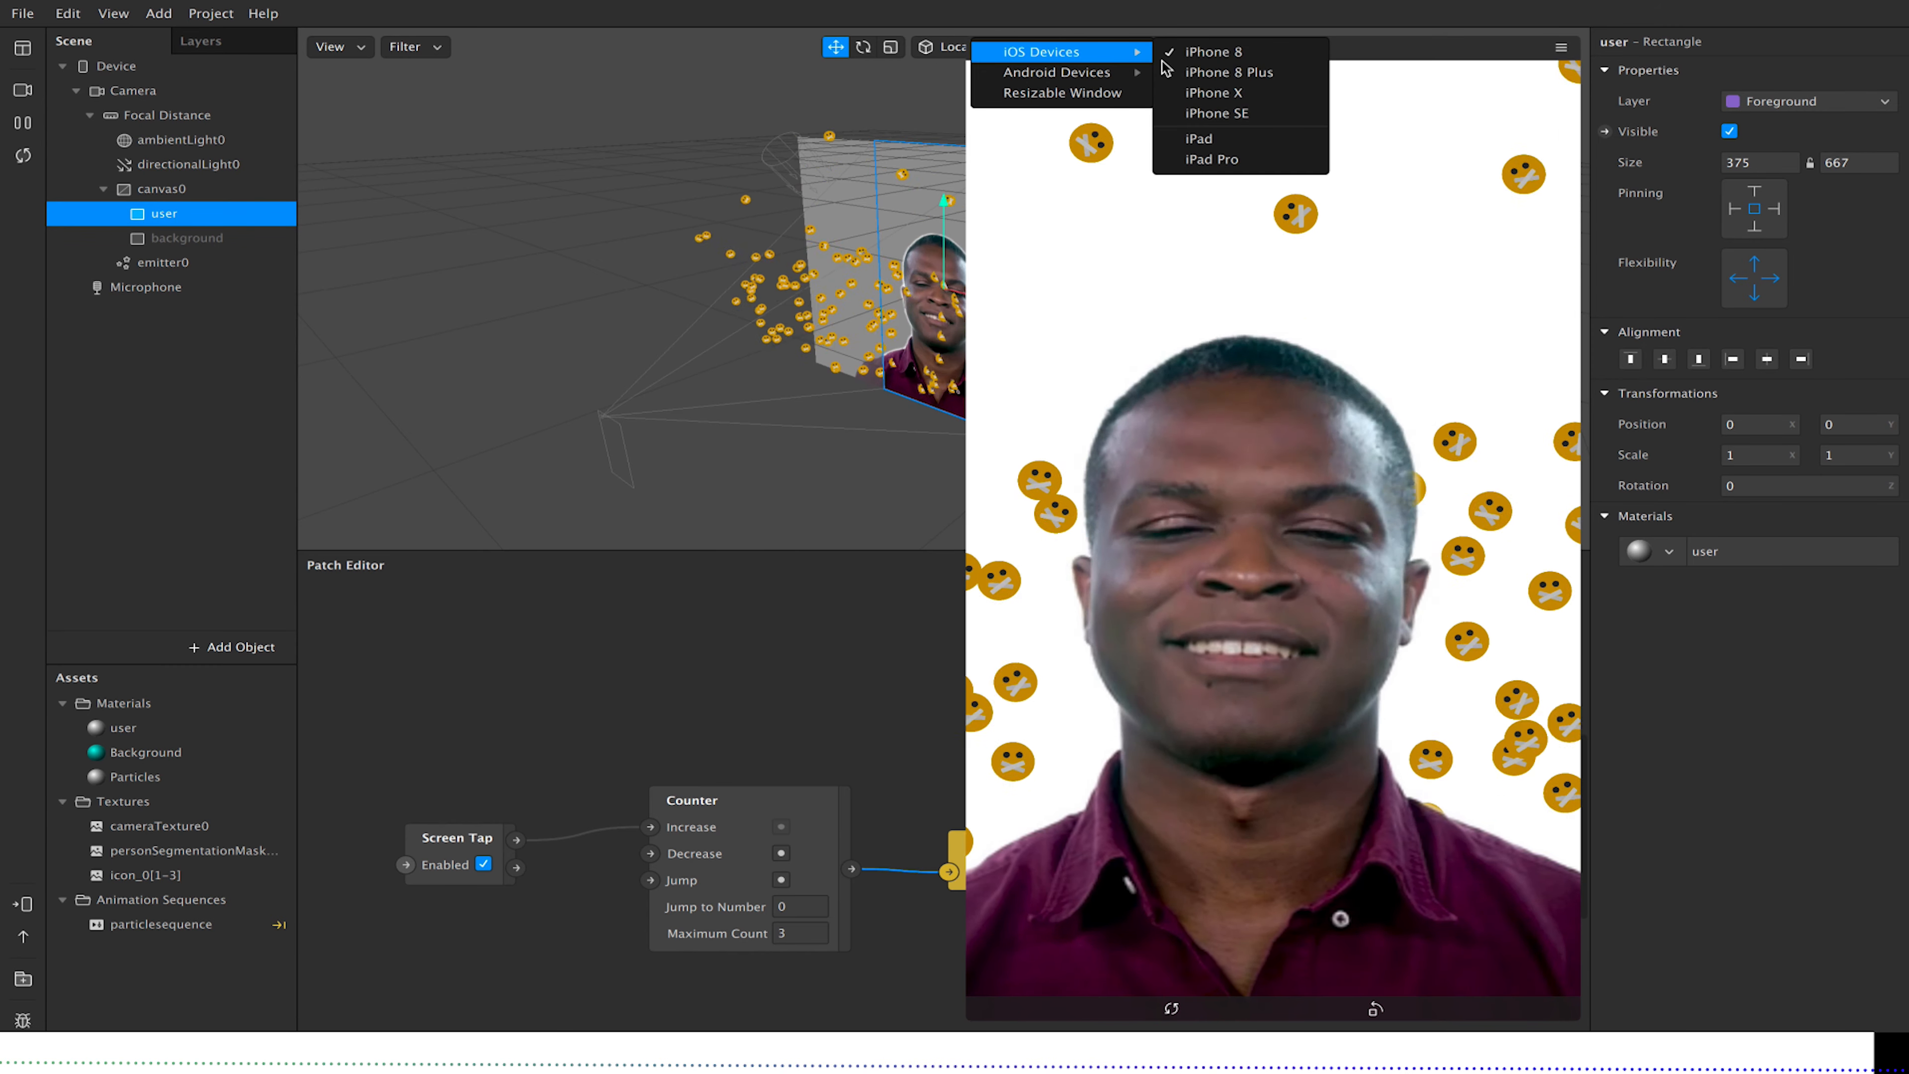
left_click(1359, 44)
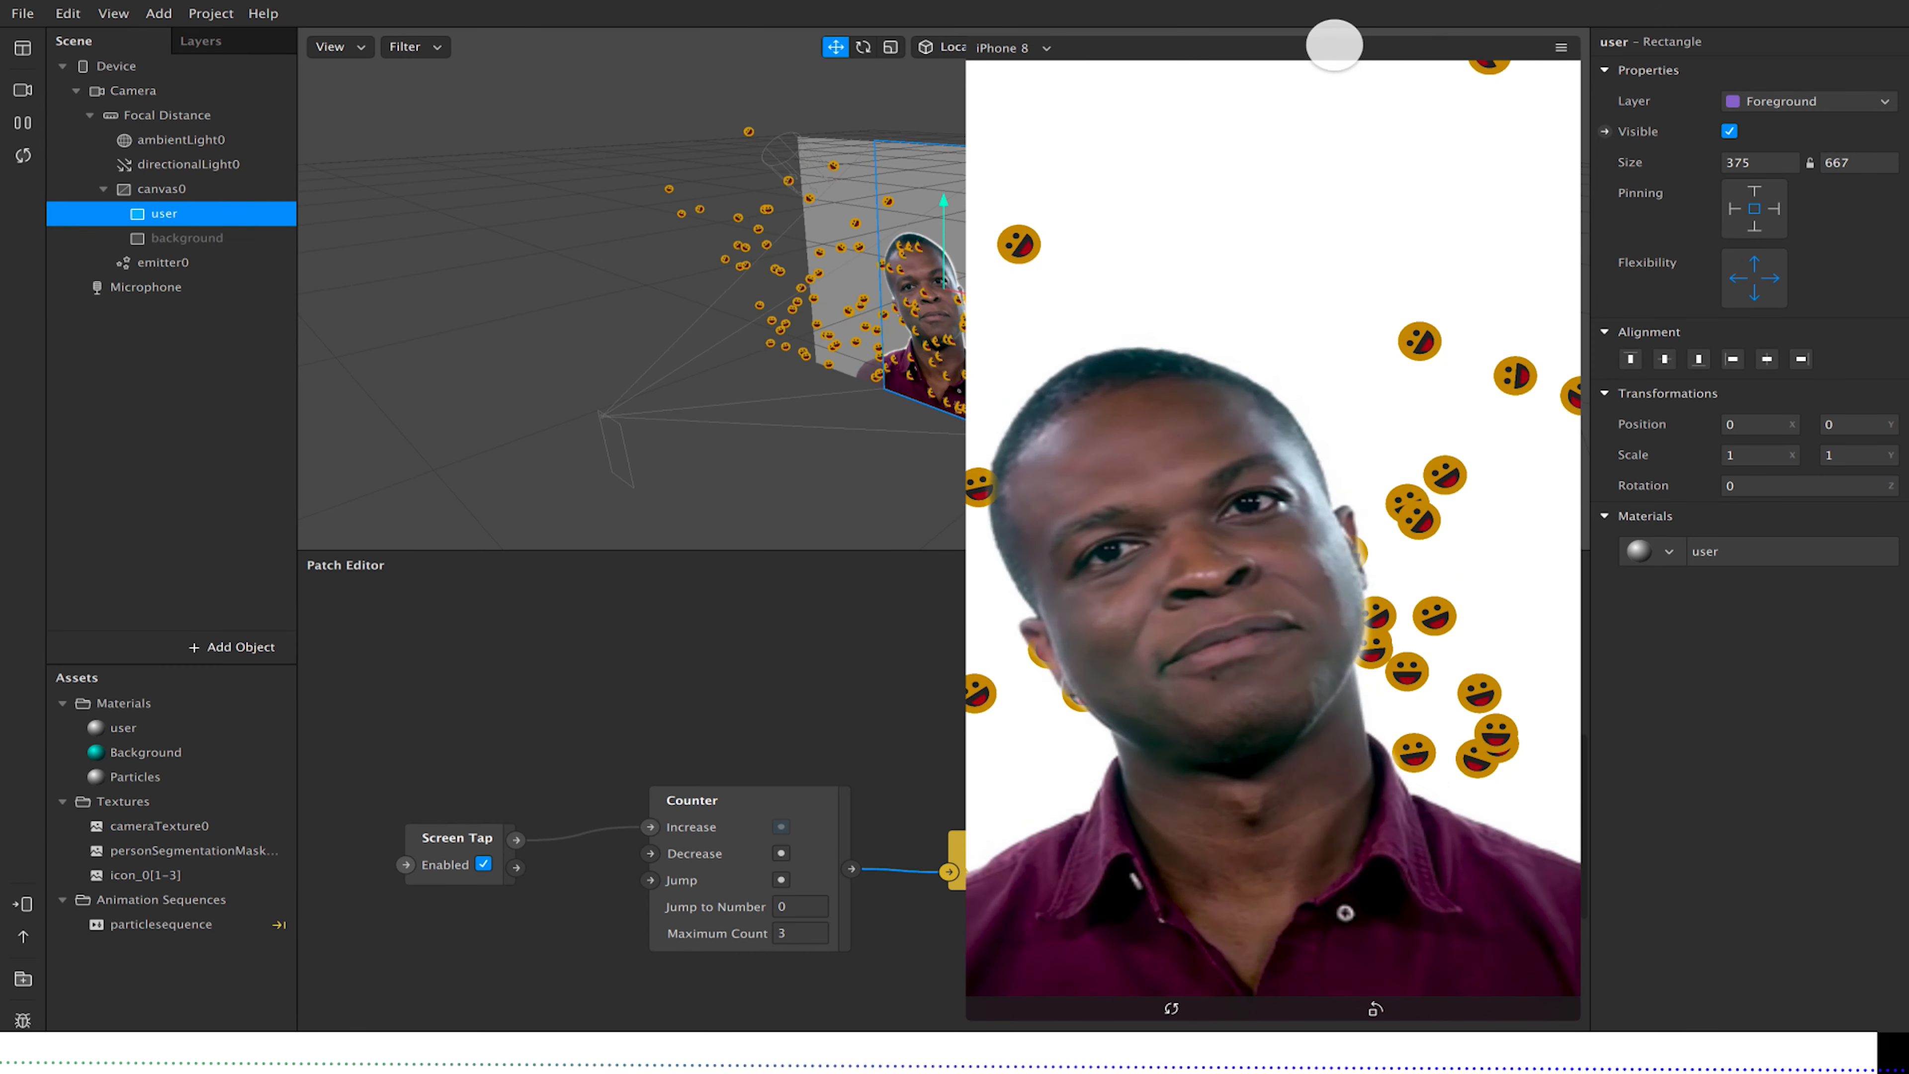